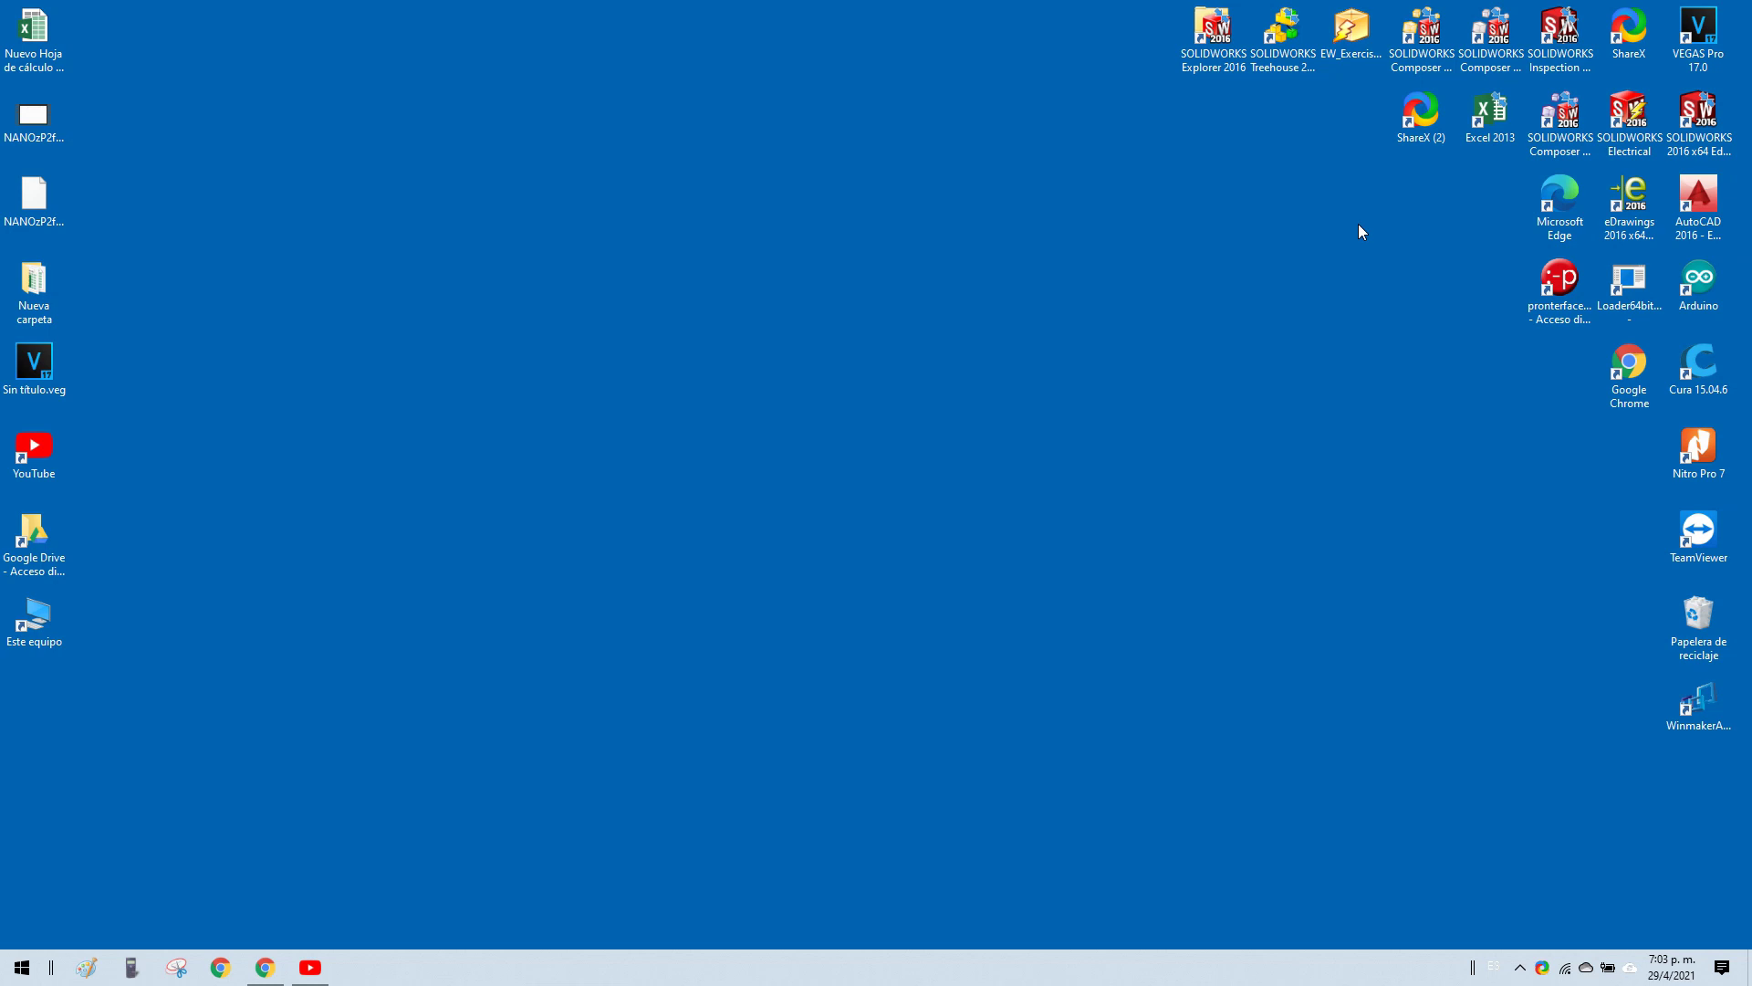
Step: Open Excel 2013 and create a blank workbook
double_click(1502, 126)
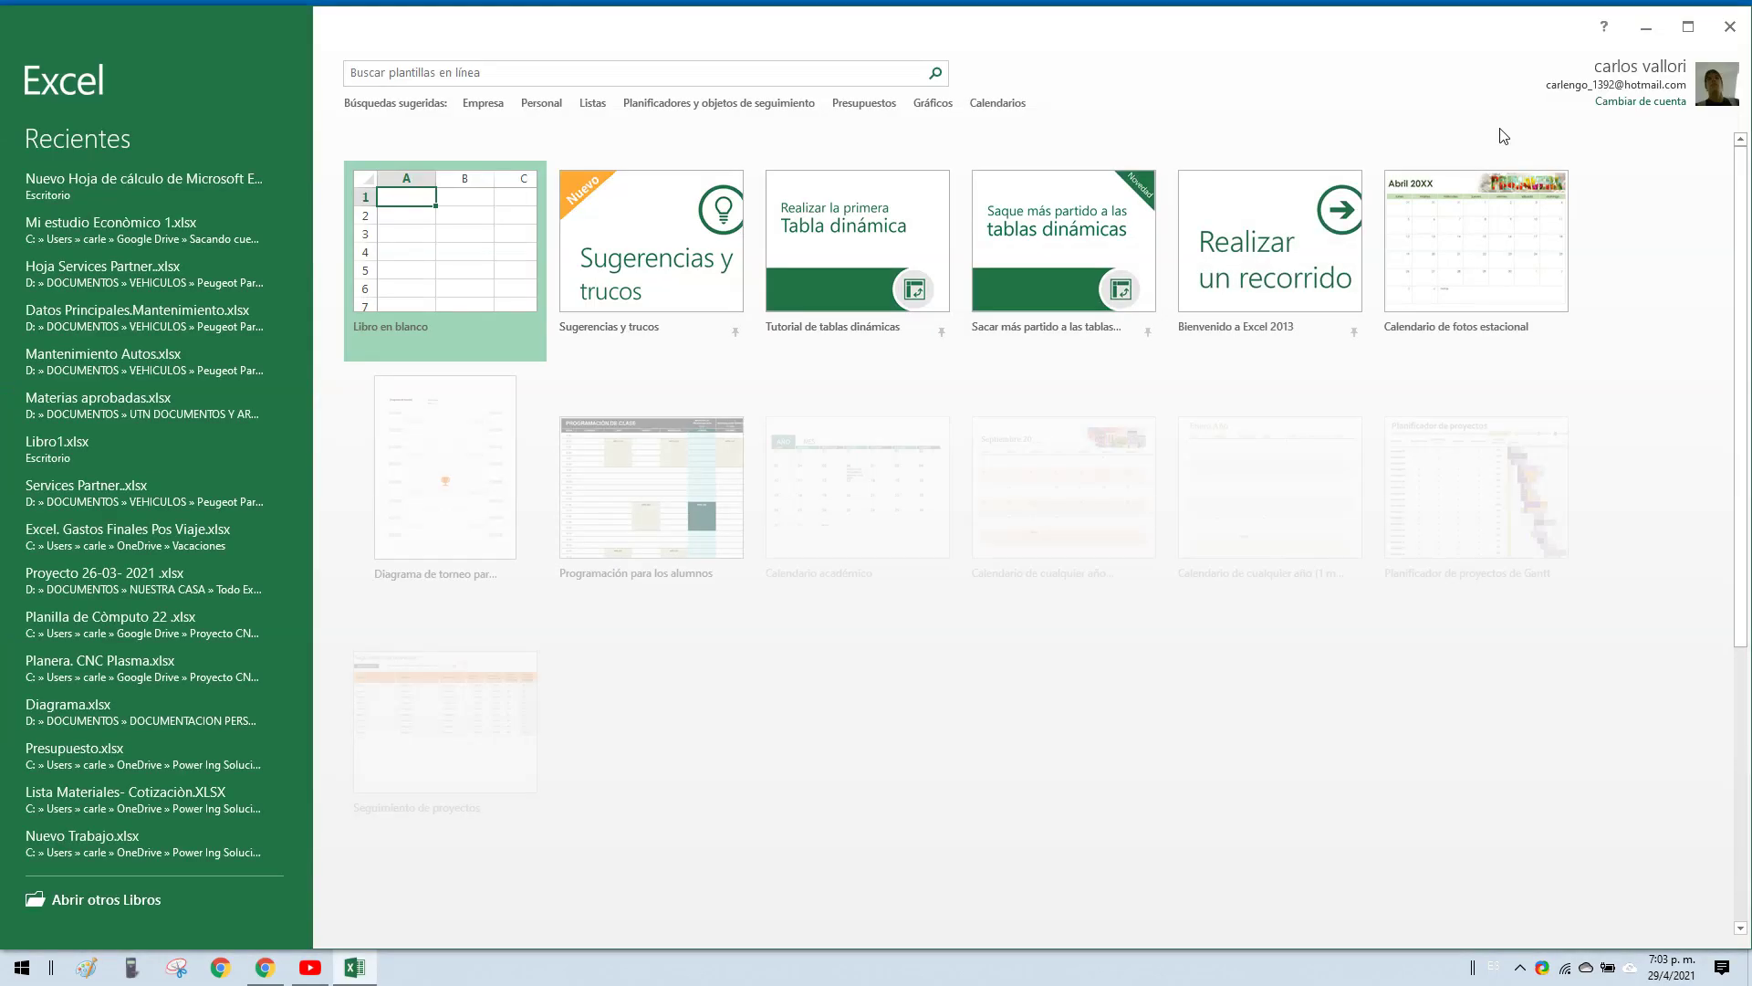
left_click(439, 205)
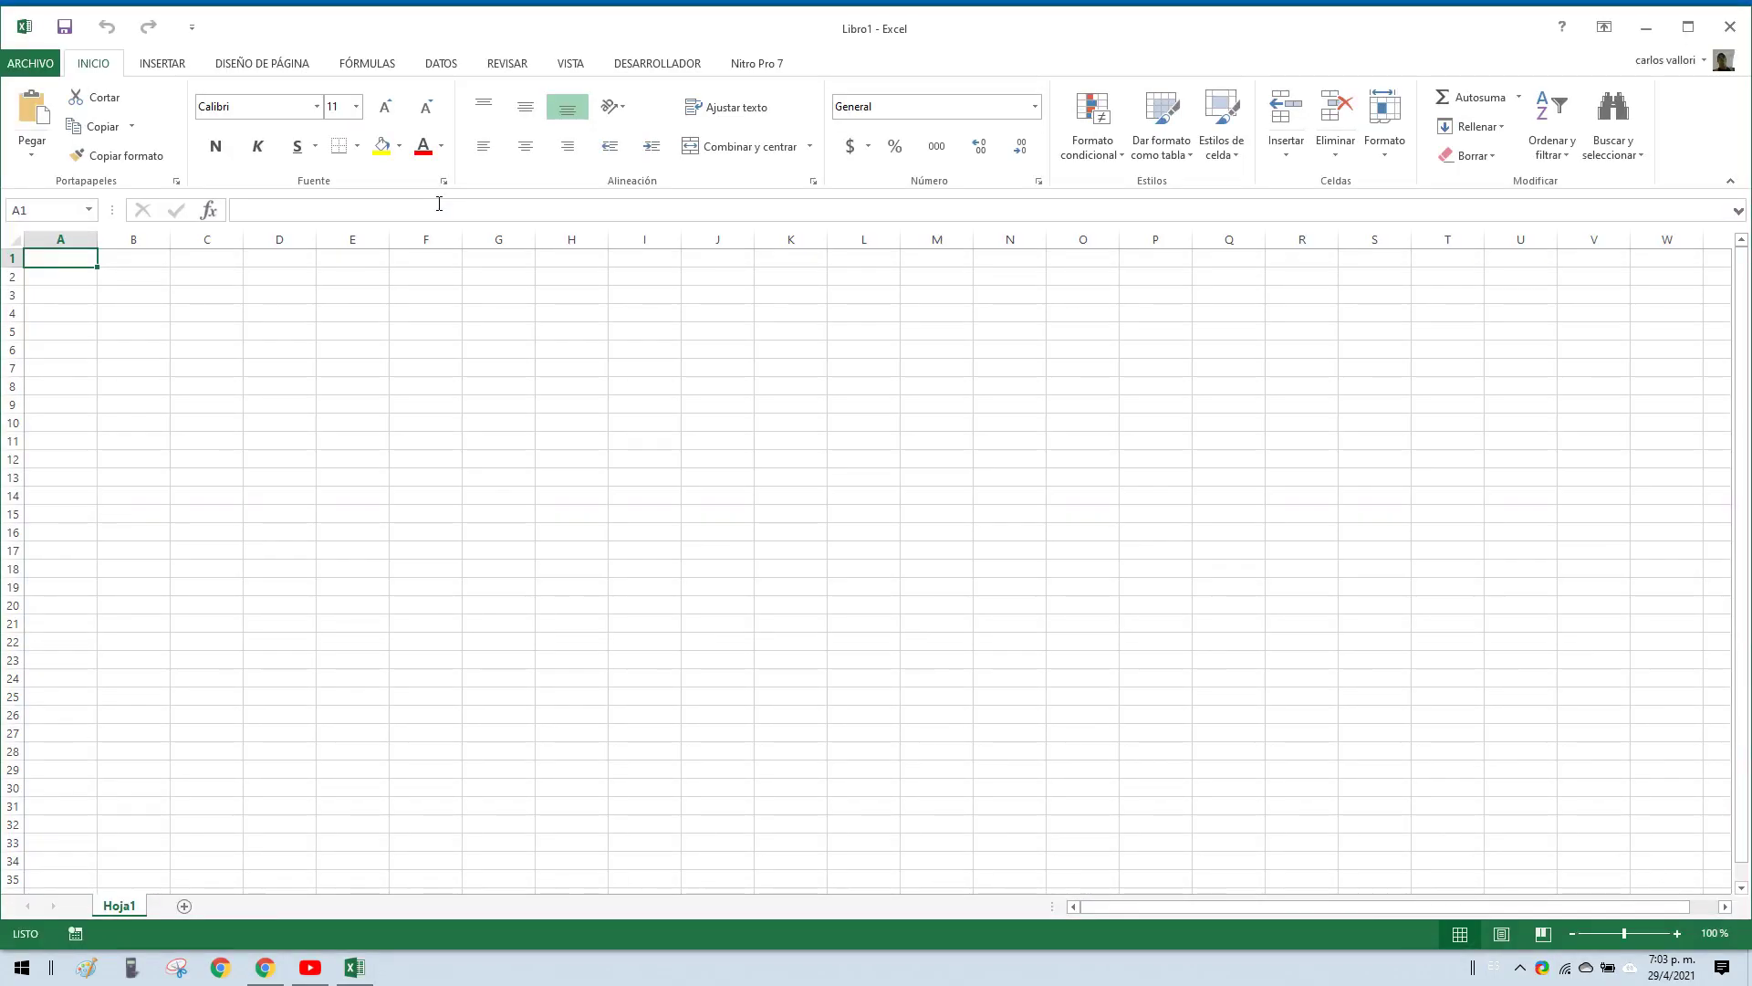
left_click(369, 349)
Step: Enter the label "Ingresos" in cell E3 and "Gastos Fijos" in cell E5
left_click(334, 294)
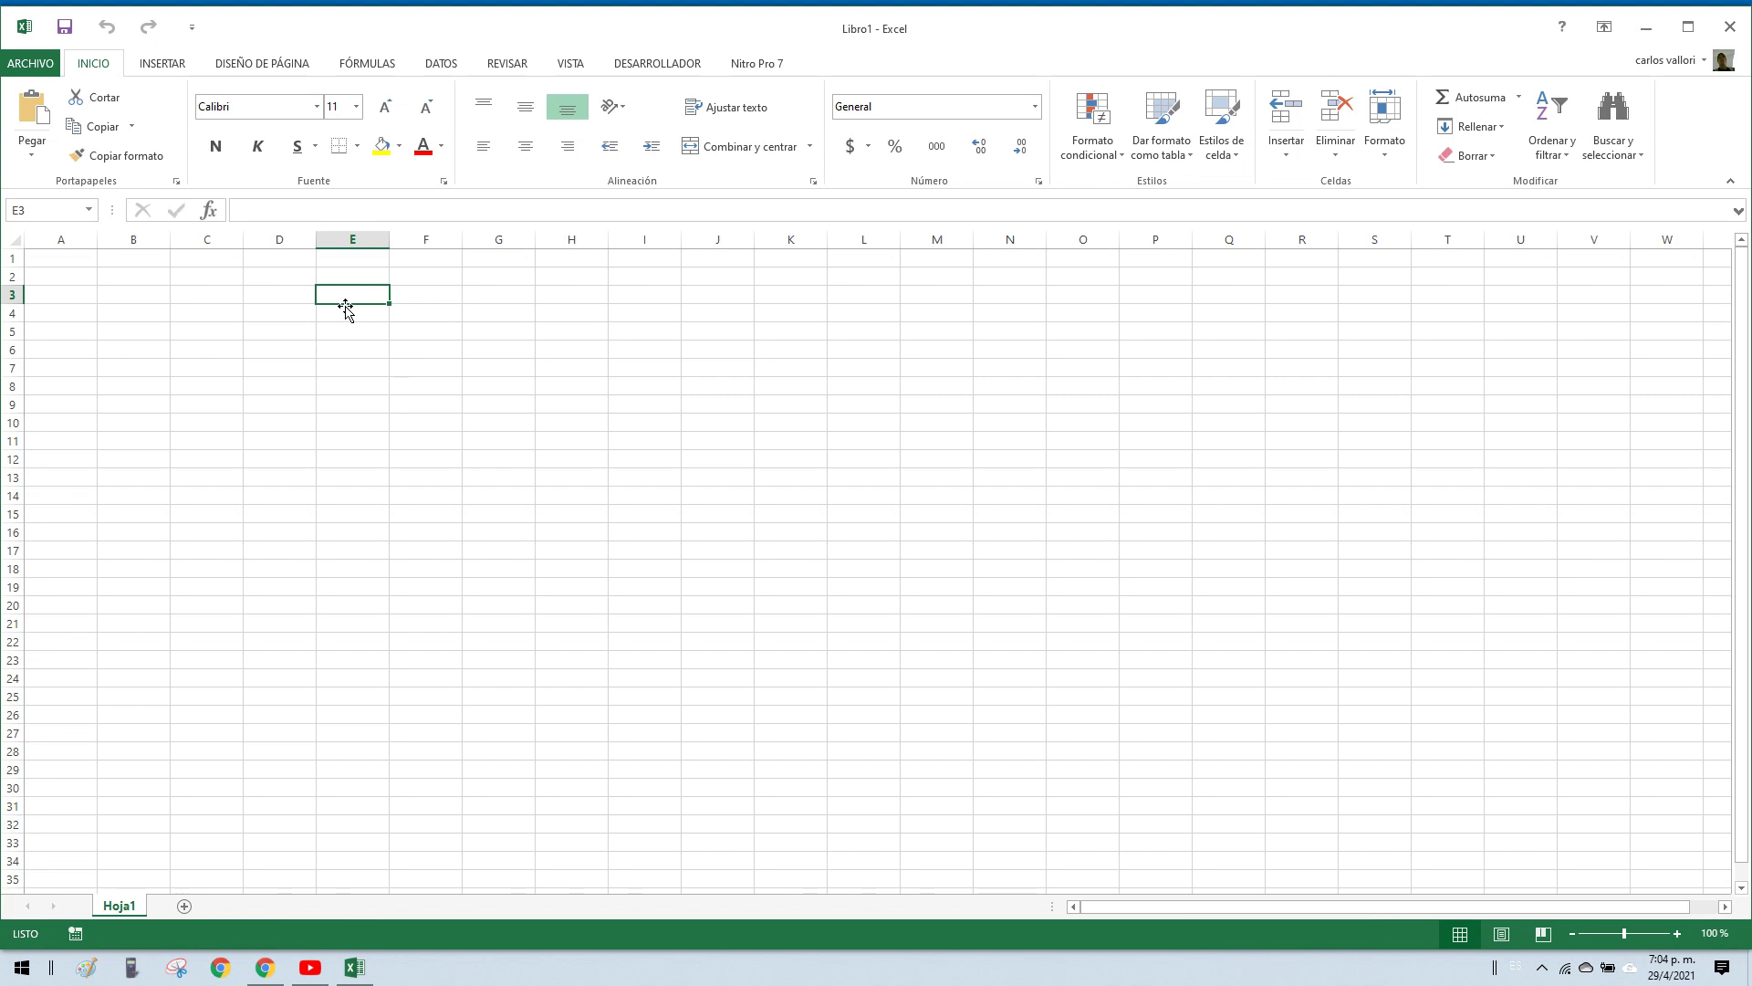
type("Ingresos")
key("Return")
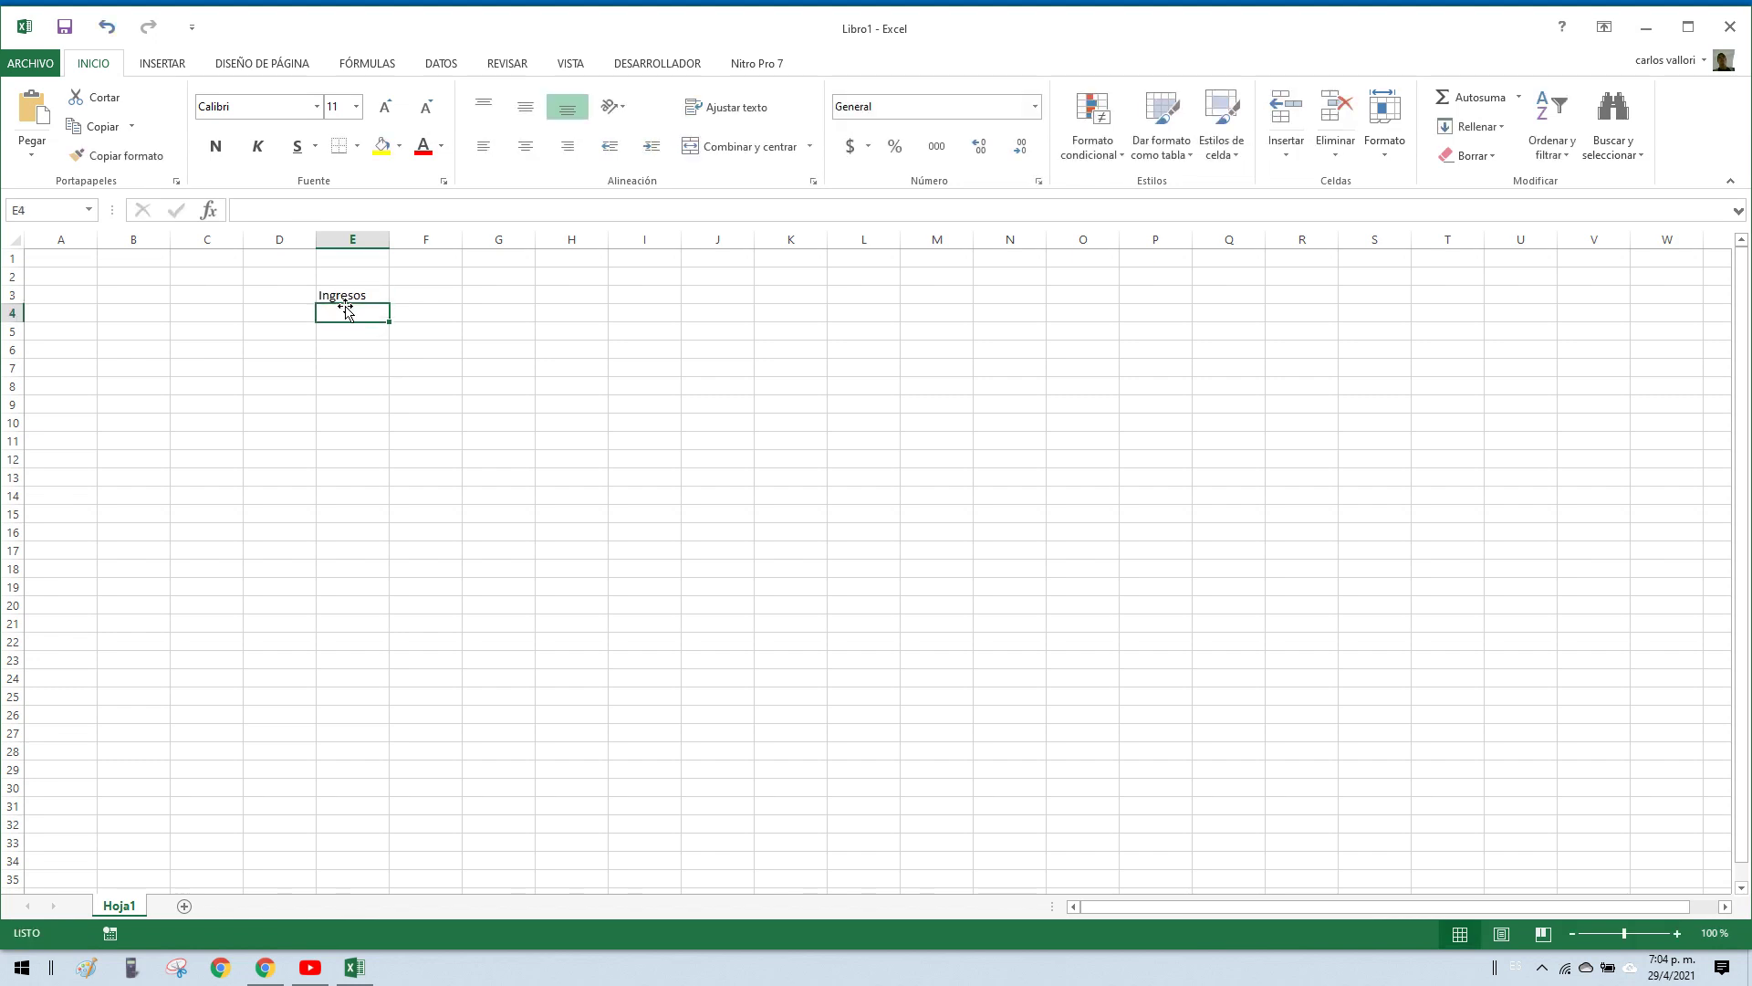
key("Return")
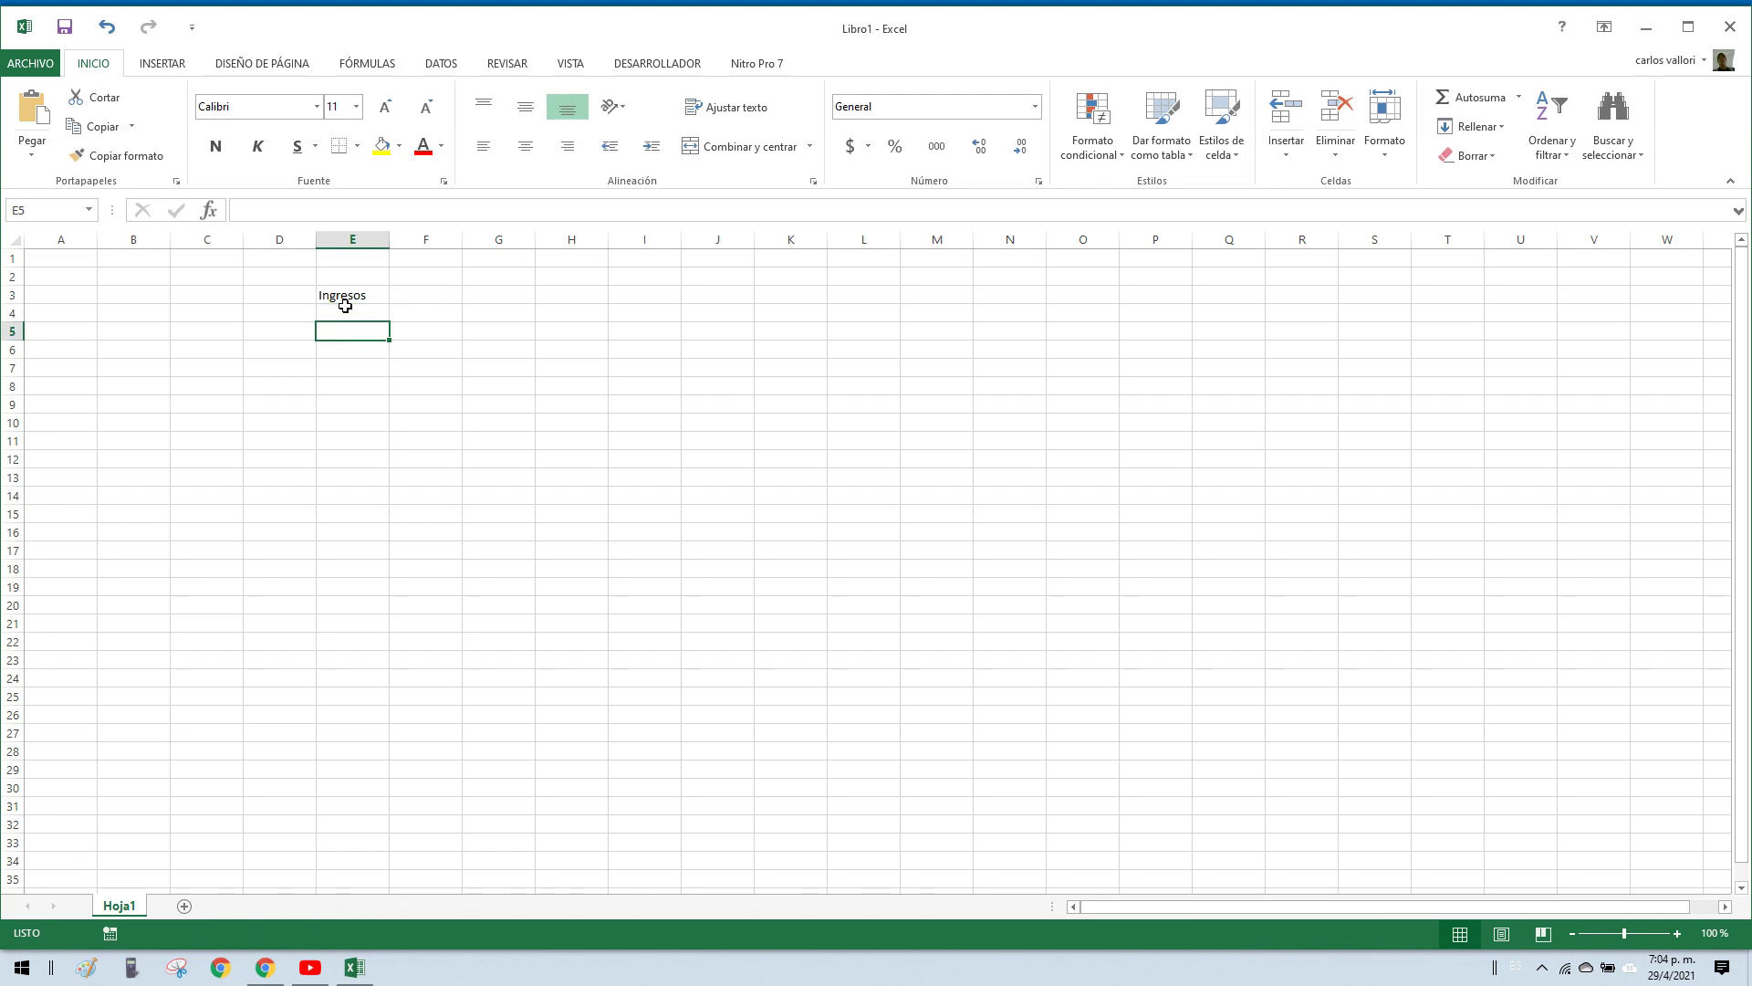
type("Gastos Fijos")
key("Return")
key("Return")
key("Return")
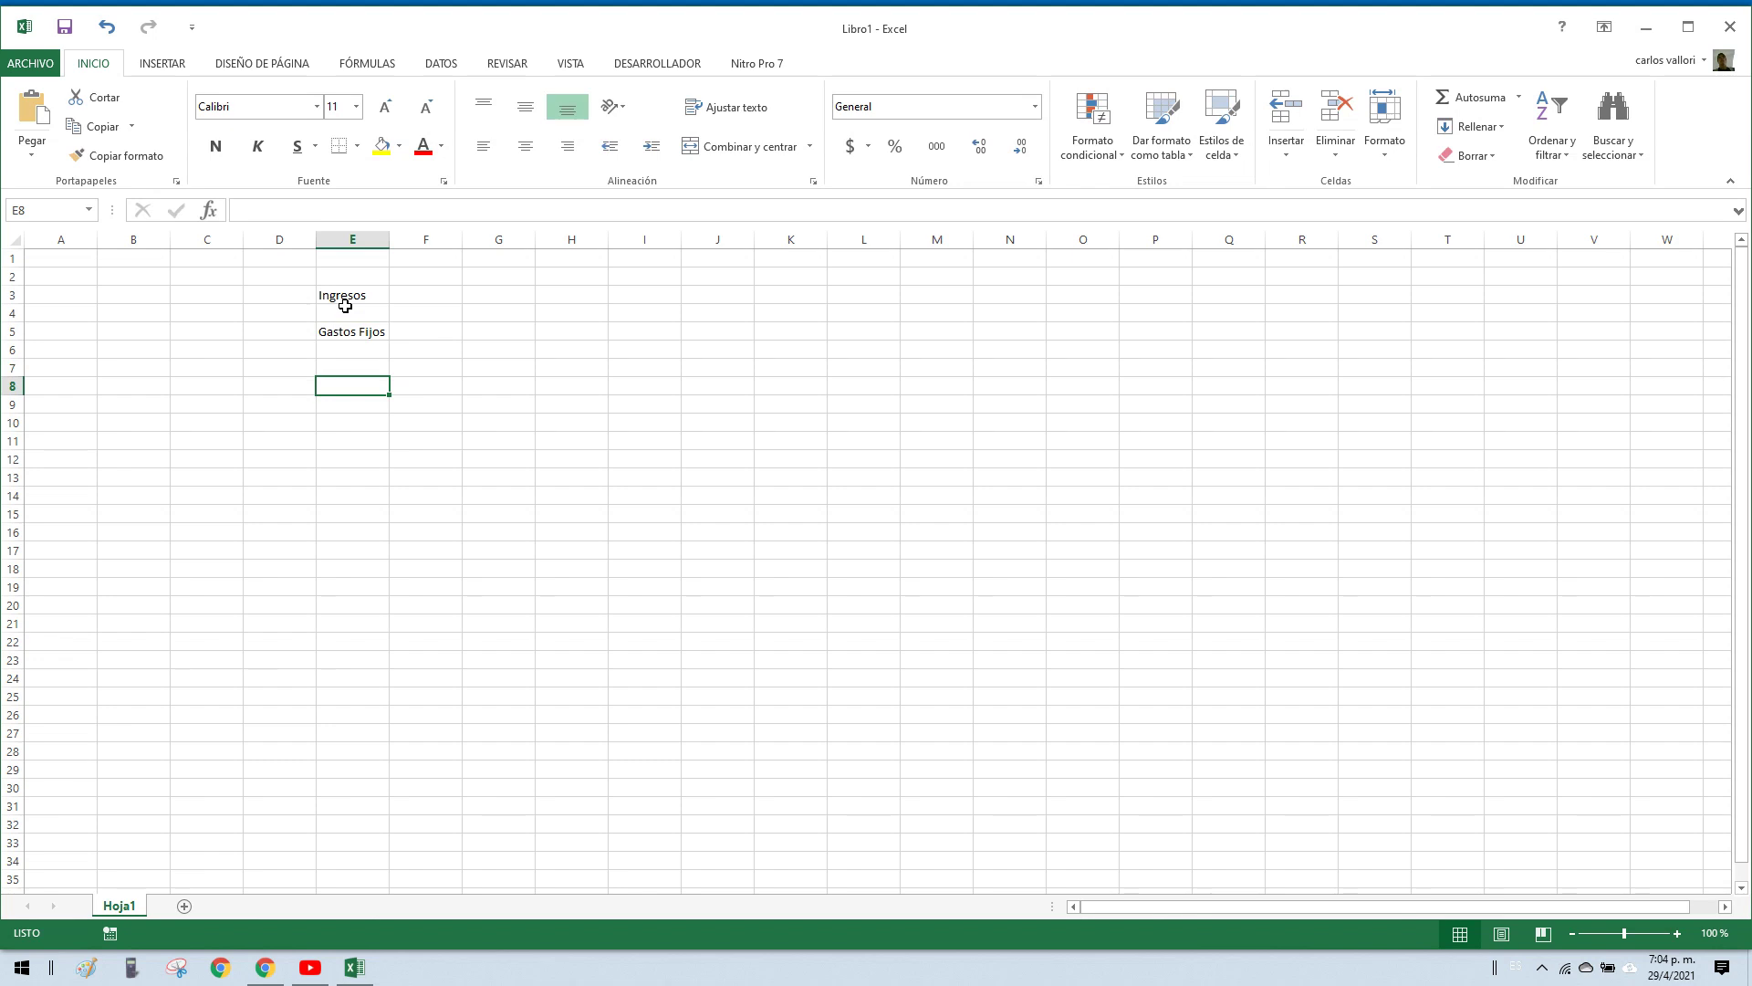
Step: Enter the label "Gastos Variables" in cell E8 and autofit column E to its contents
type("Gastos Va")
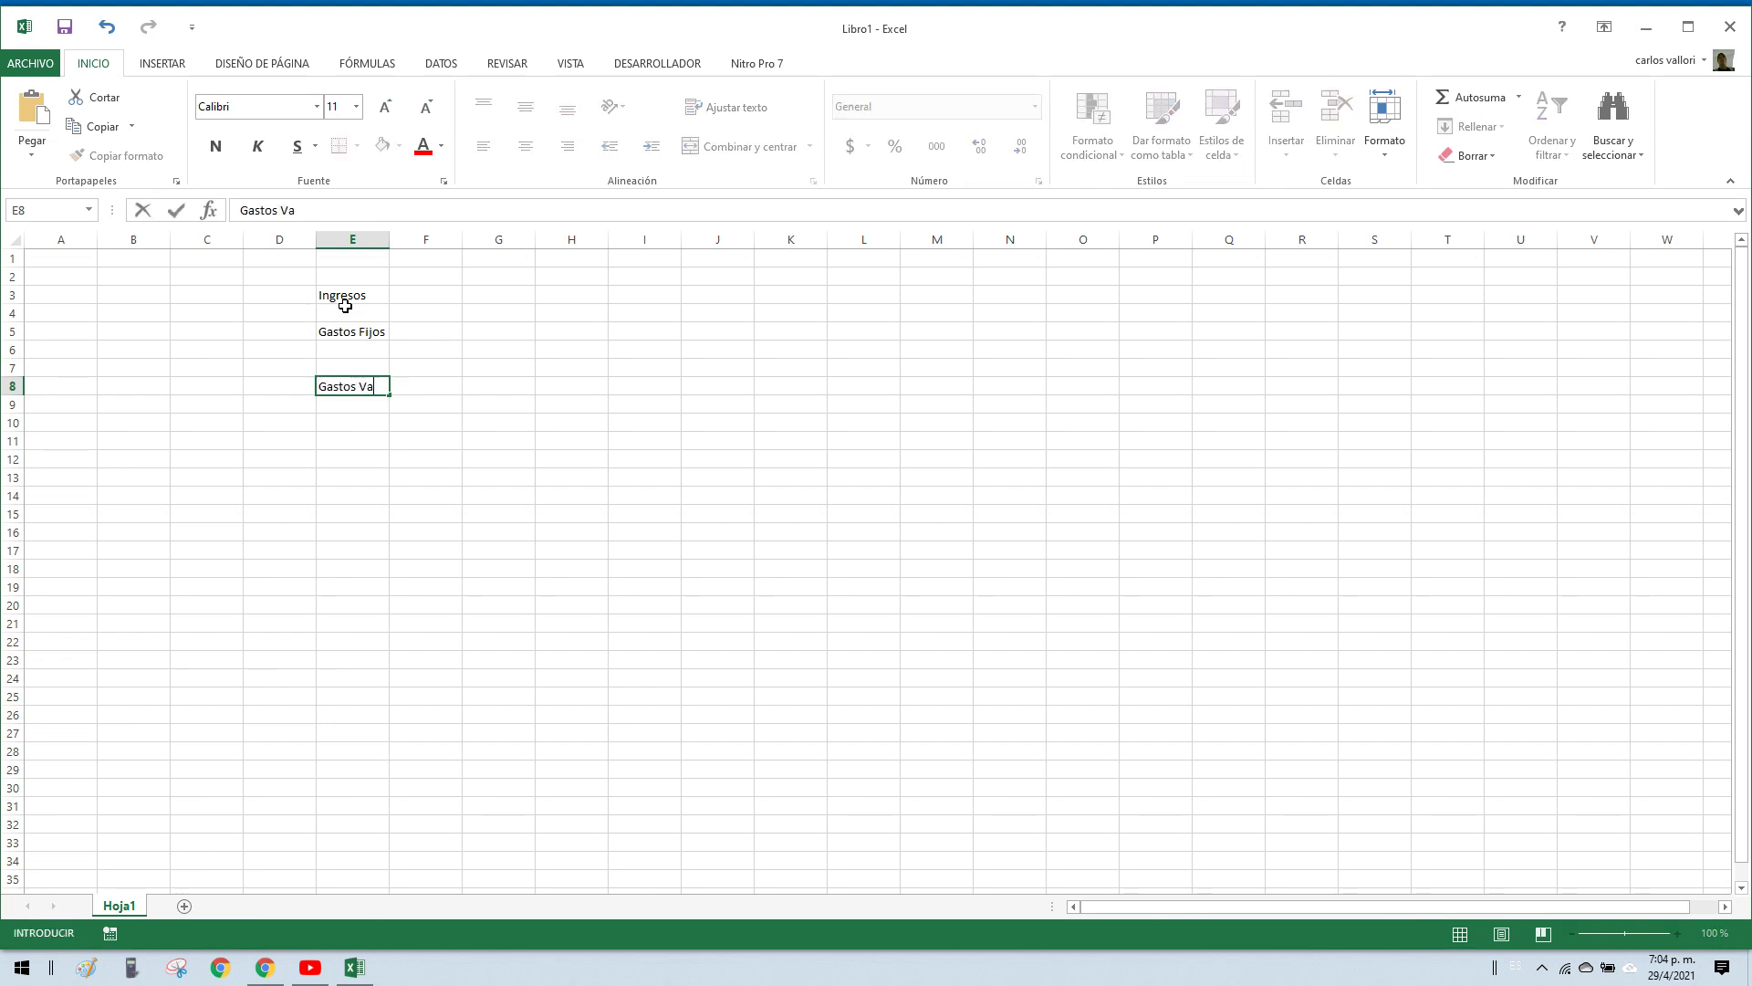
type("riables")
key("Return")
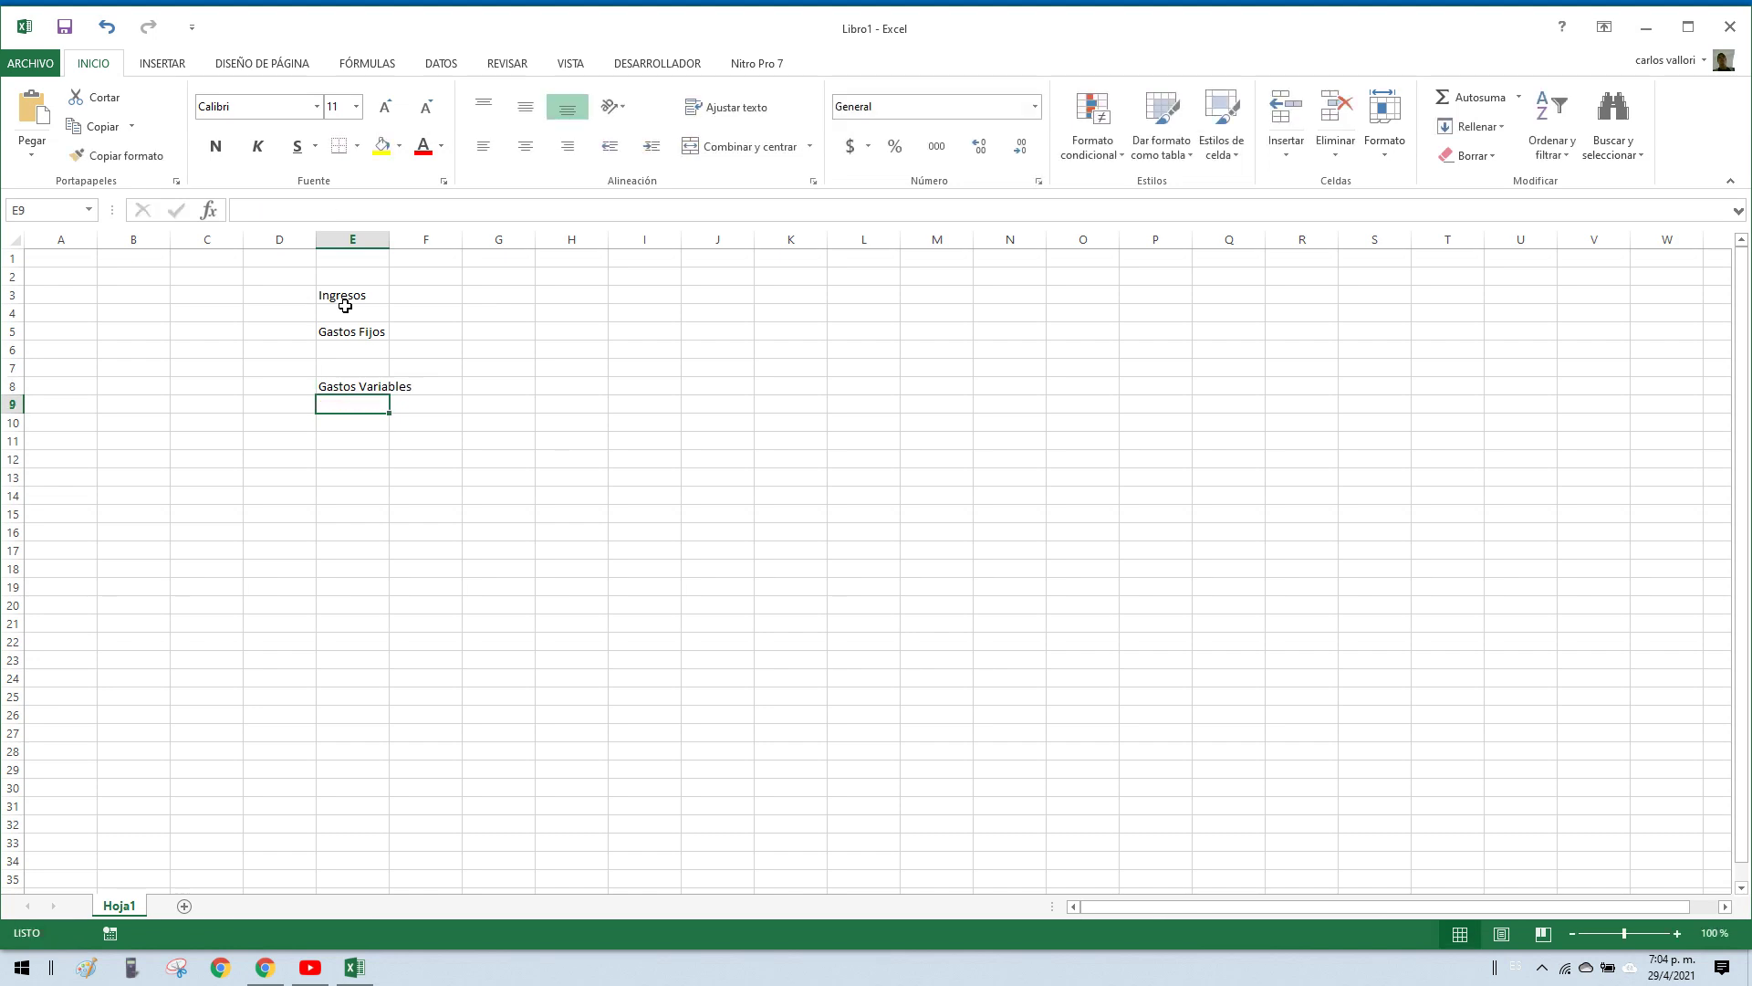
double_click(389, 240)
left_click(399, 293)
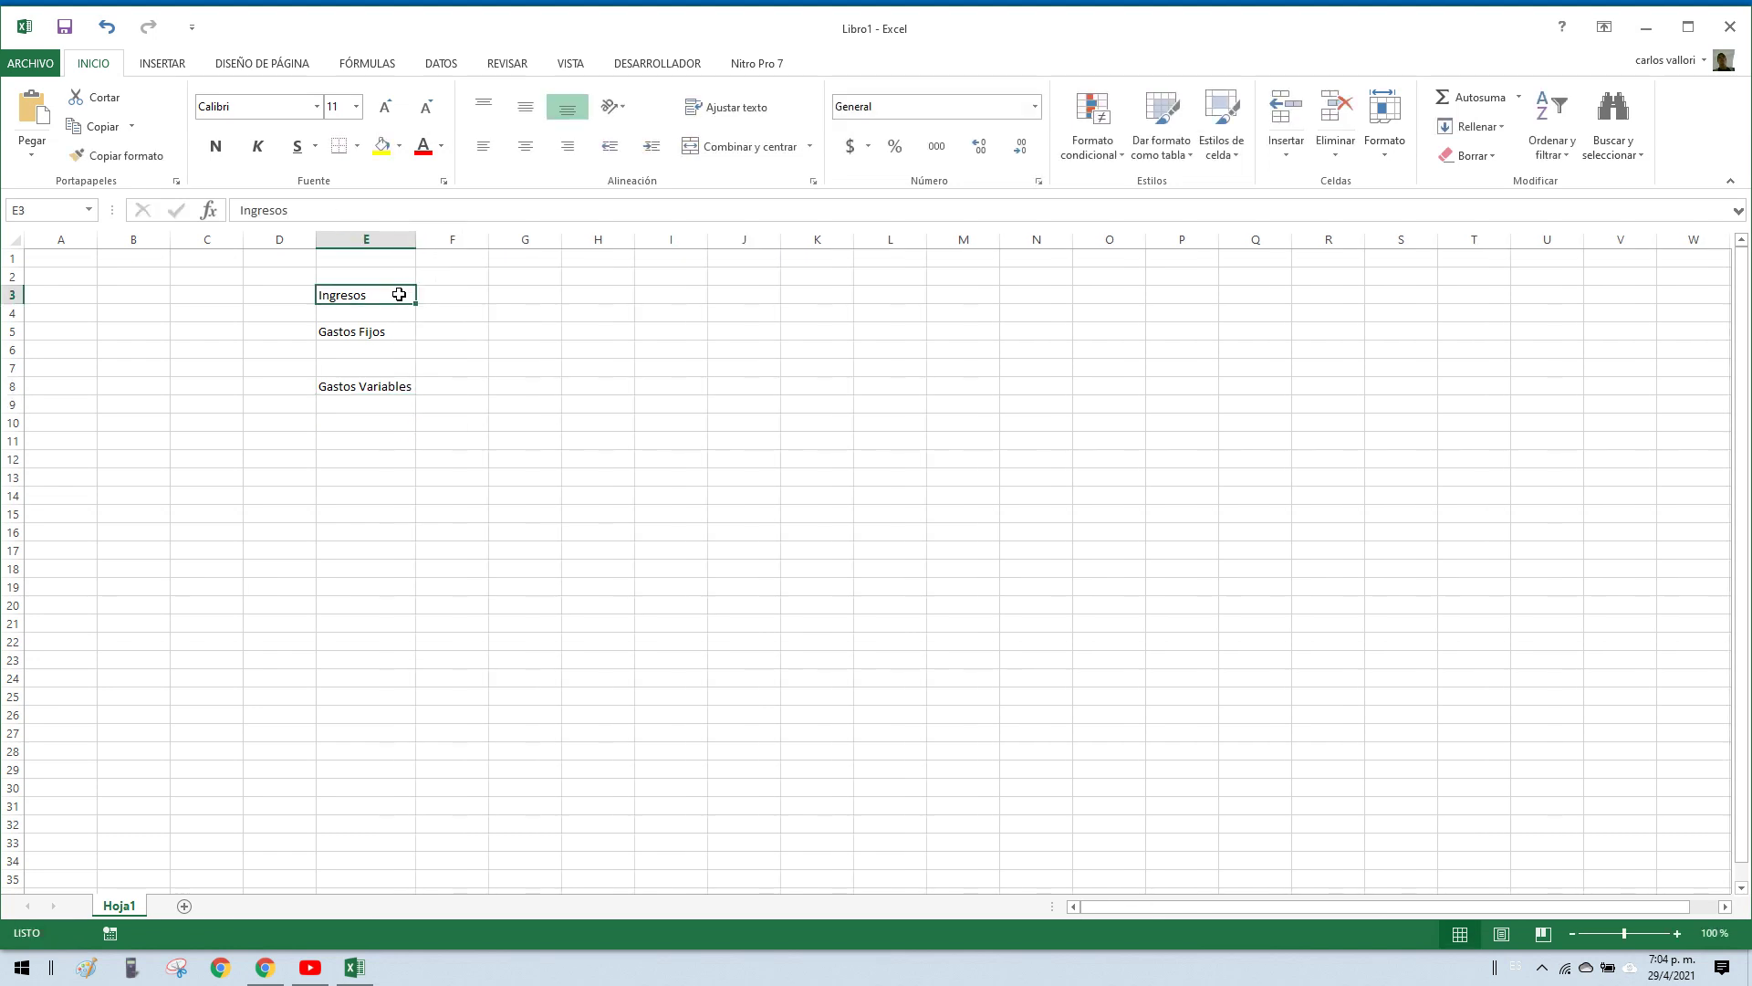
Step: Merge and centre cells E2:H2 and enter the date 01/05/2021 as the heading
left_click_drag(365, 273, 602, 278)
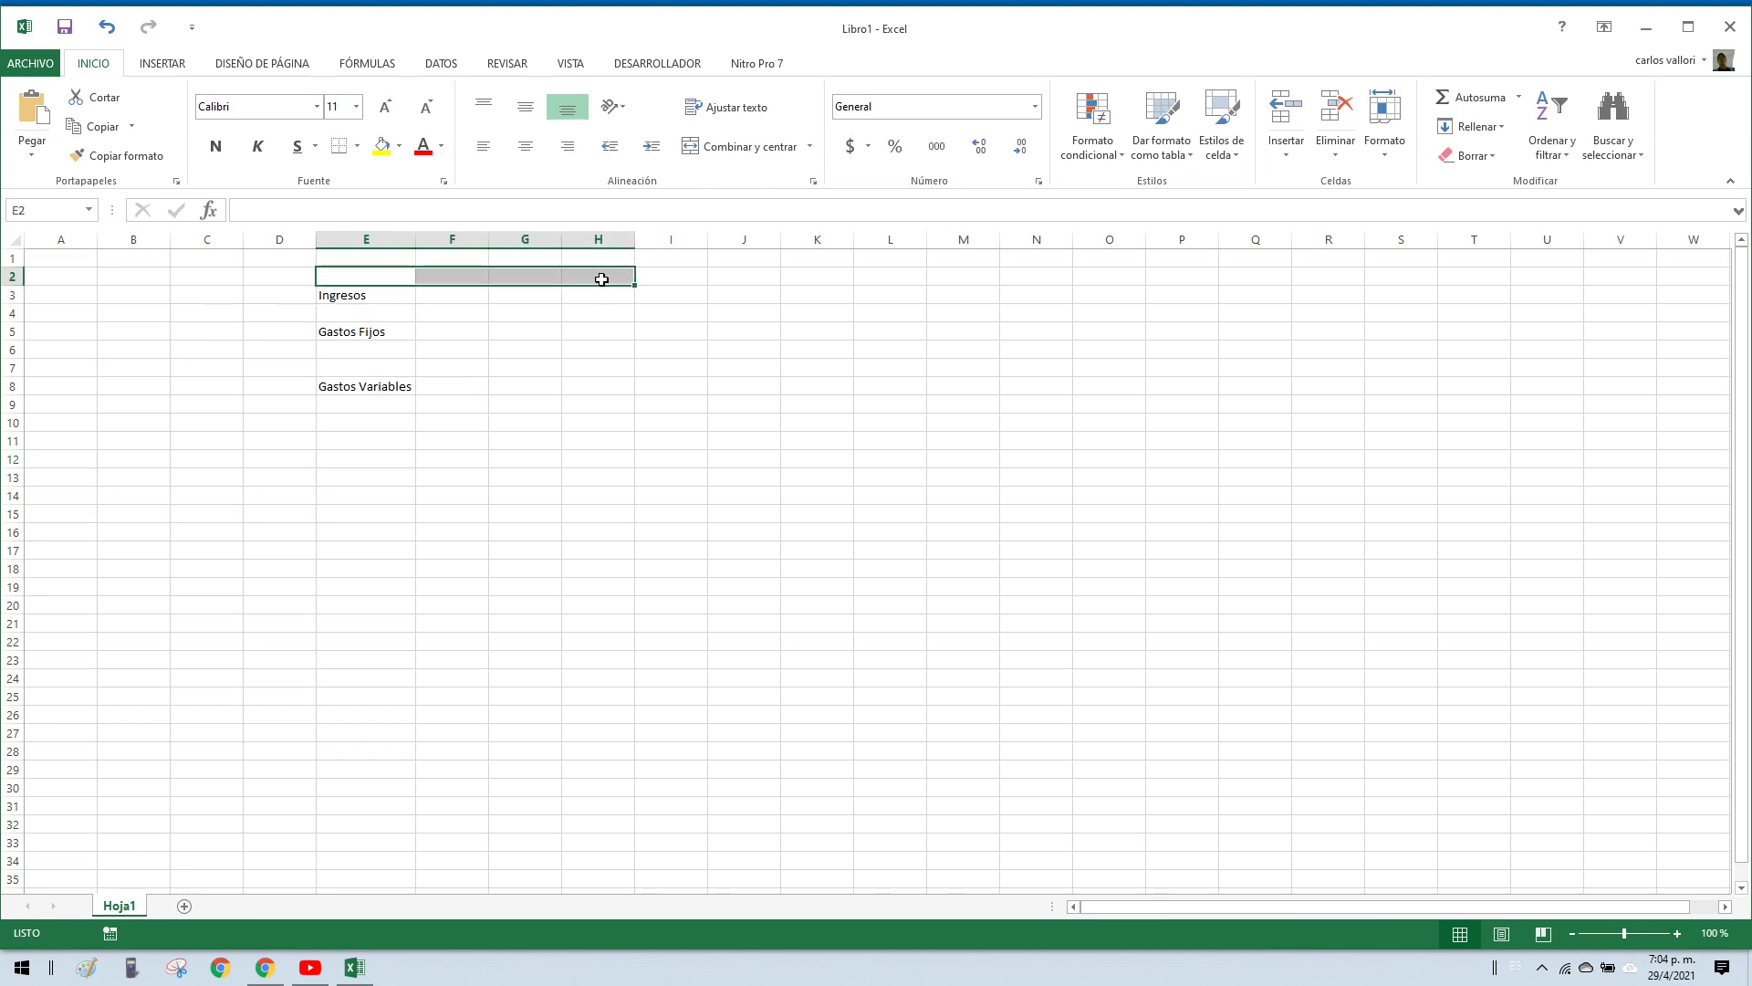
left_click(720, 148)
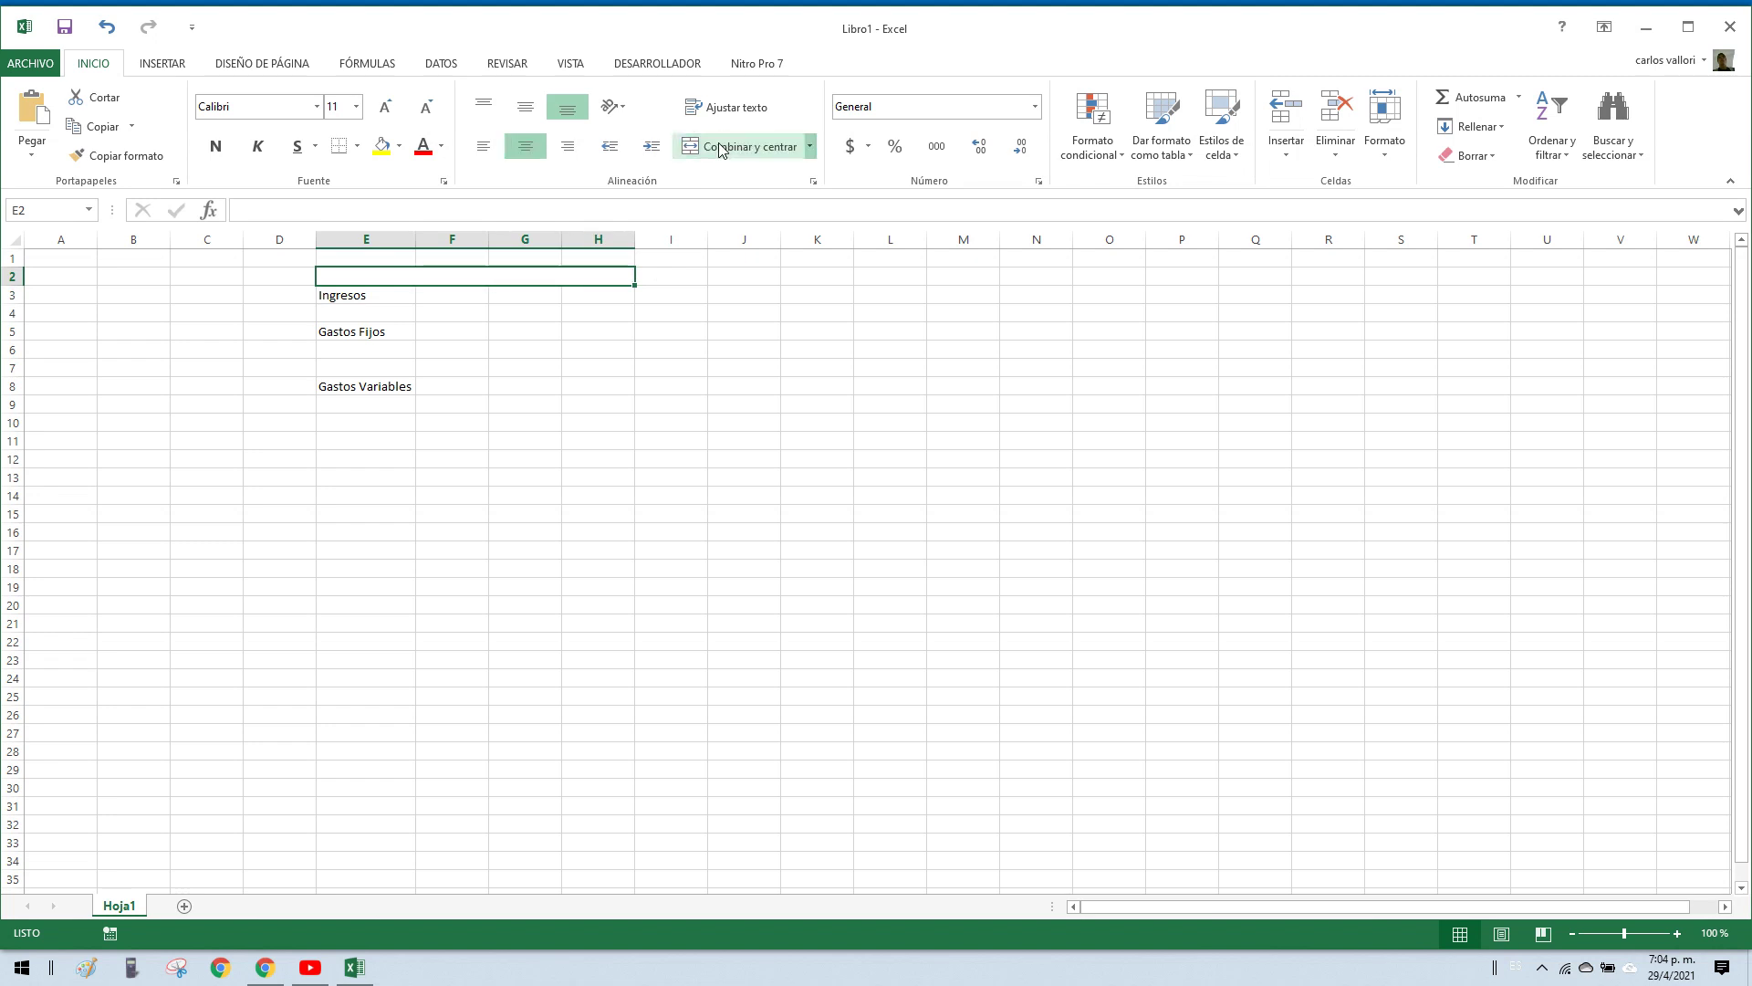
double_click(454, 278)
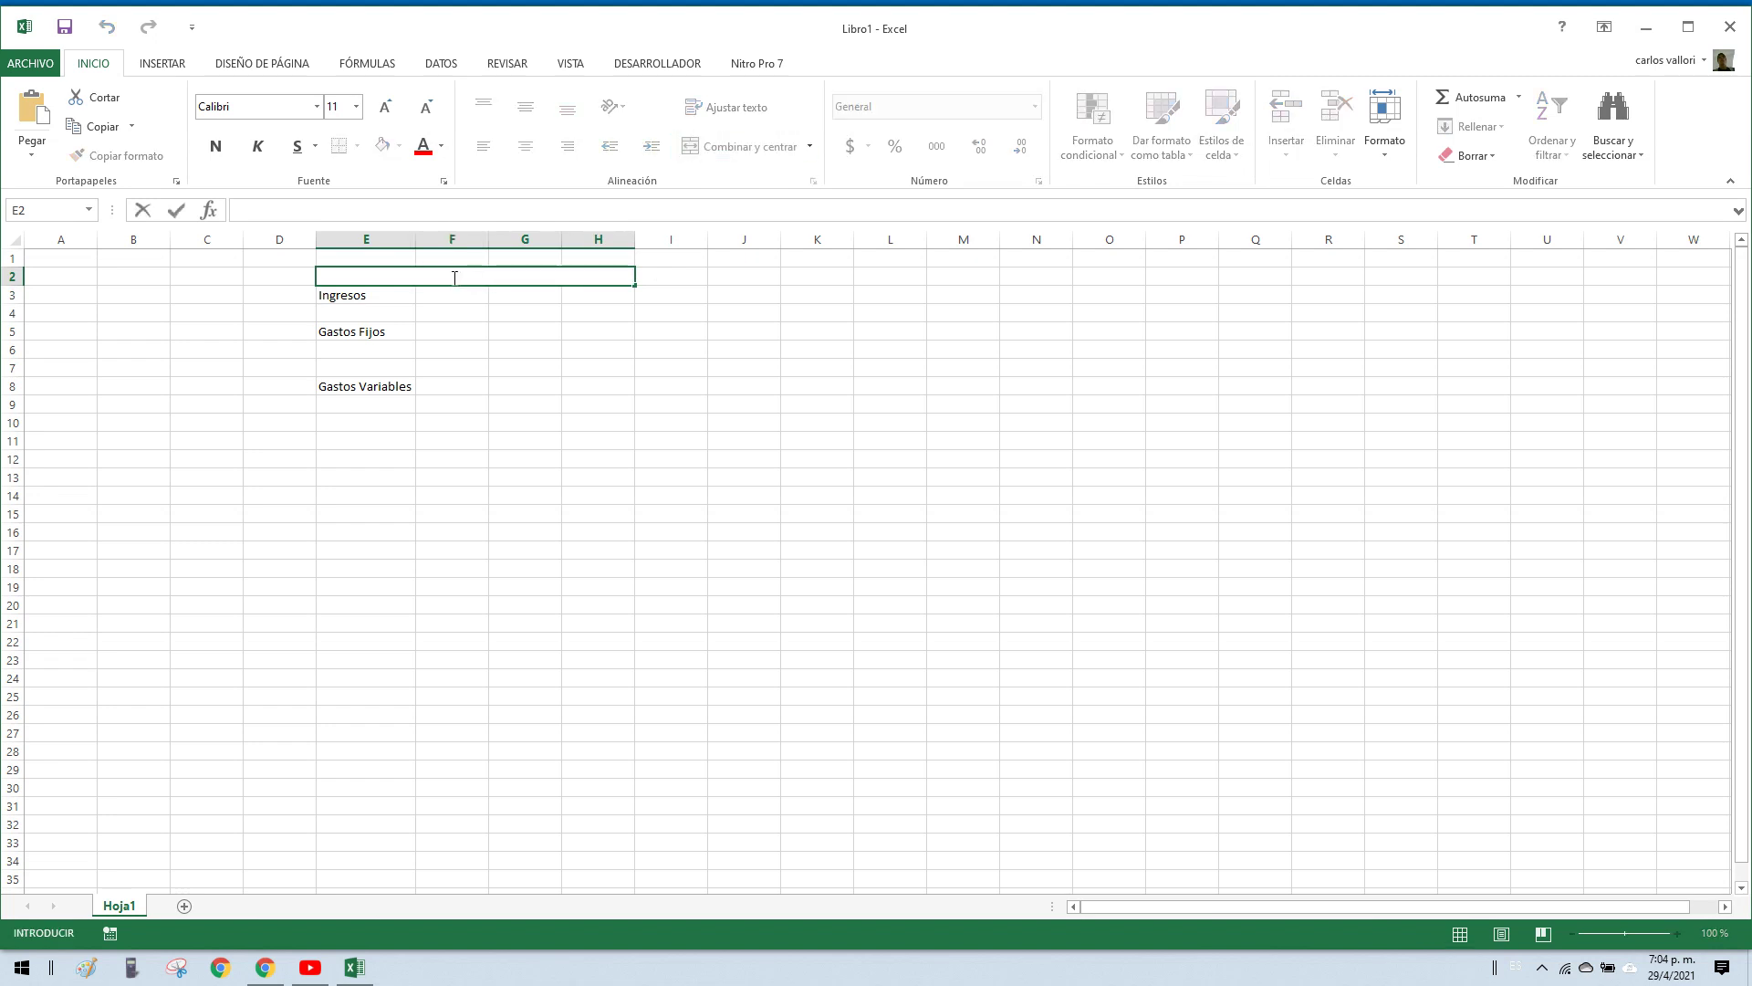
type("01/05/2021")
key("Return")
left_click(453, 277)
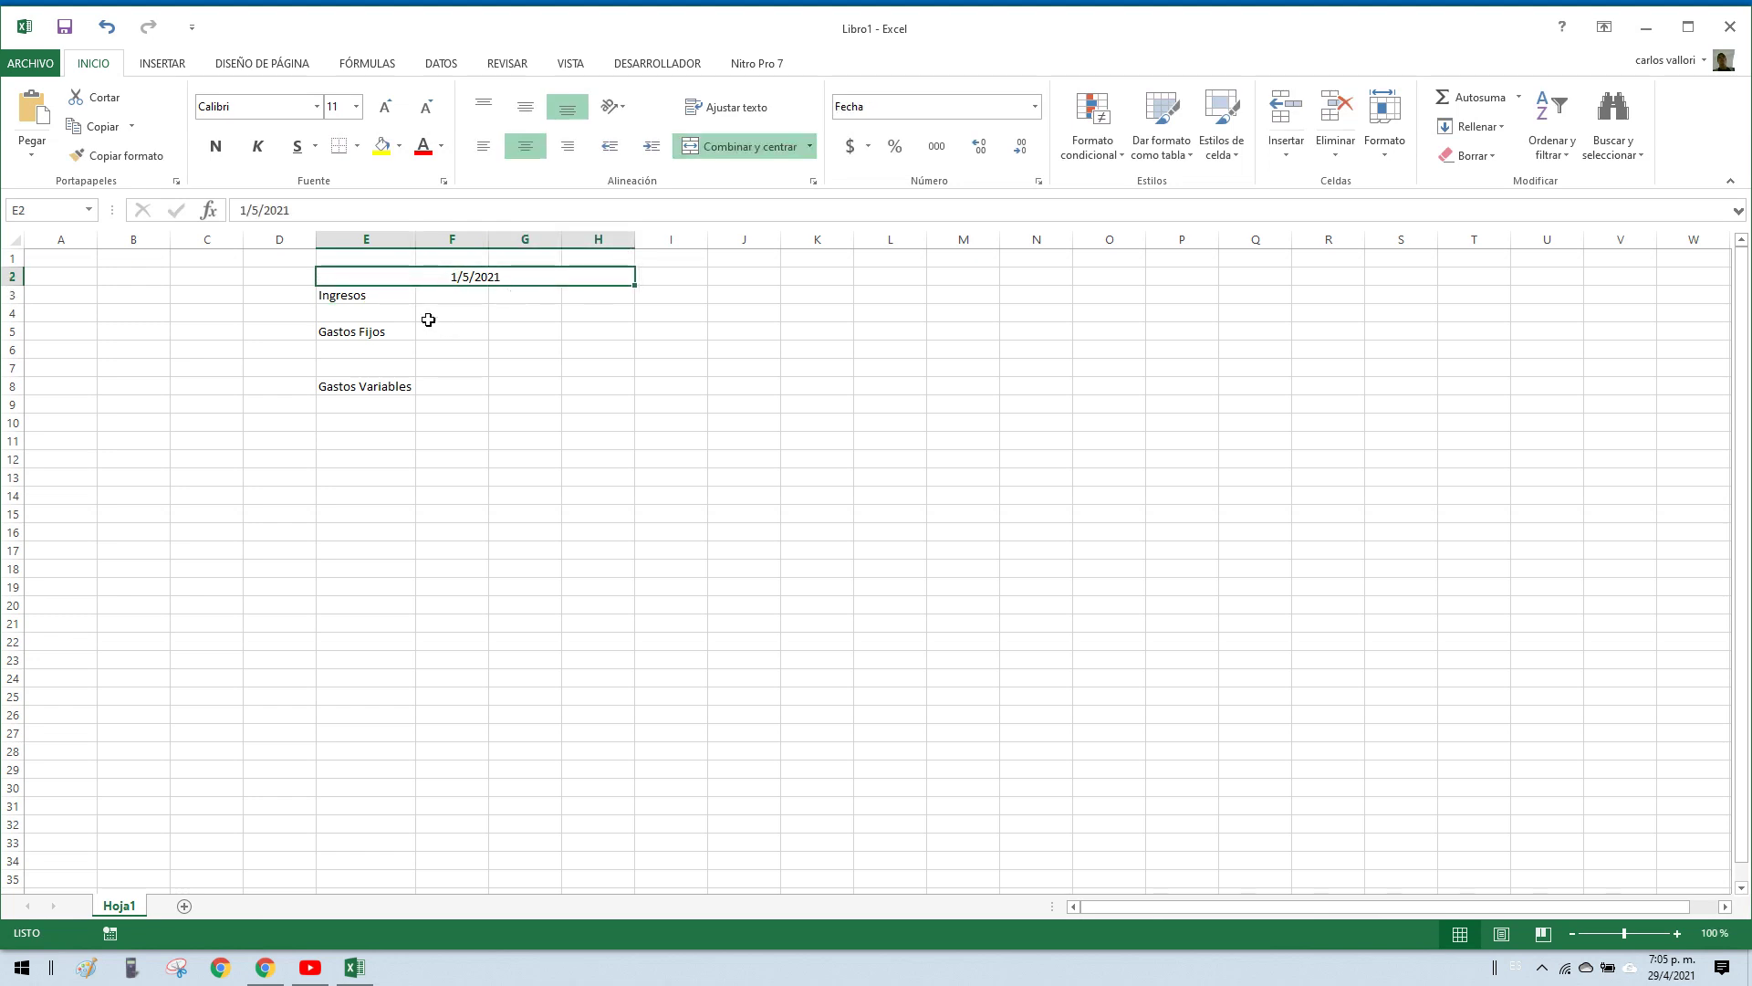
Step: Add the income item "Empleo" in cell F3 with the amount 35000 in G3
left_click(439, 294)
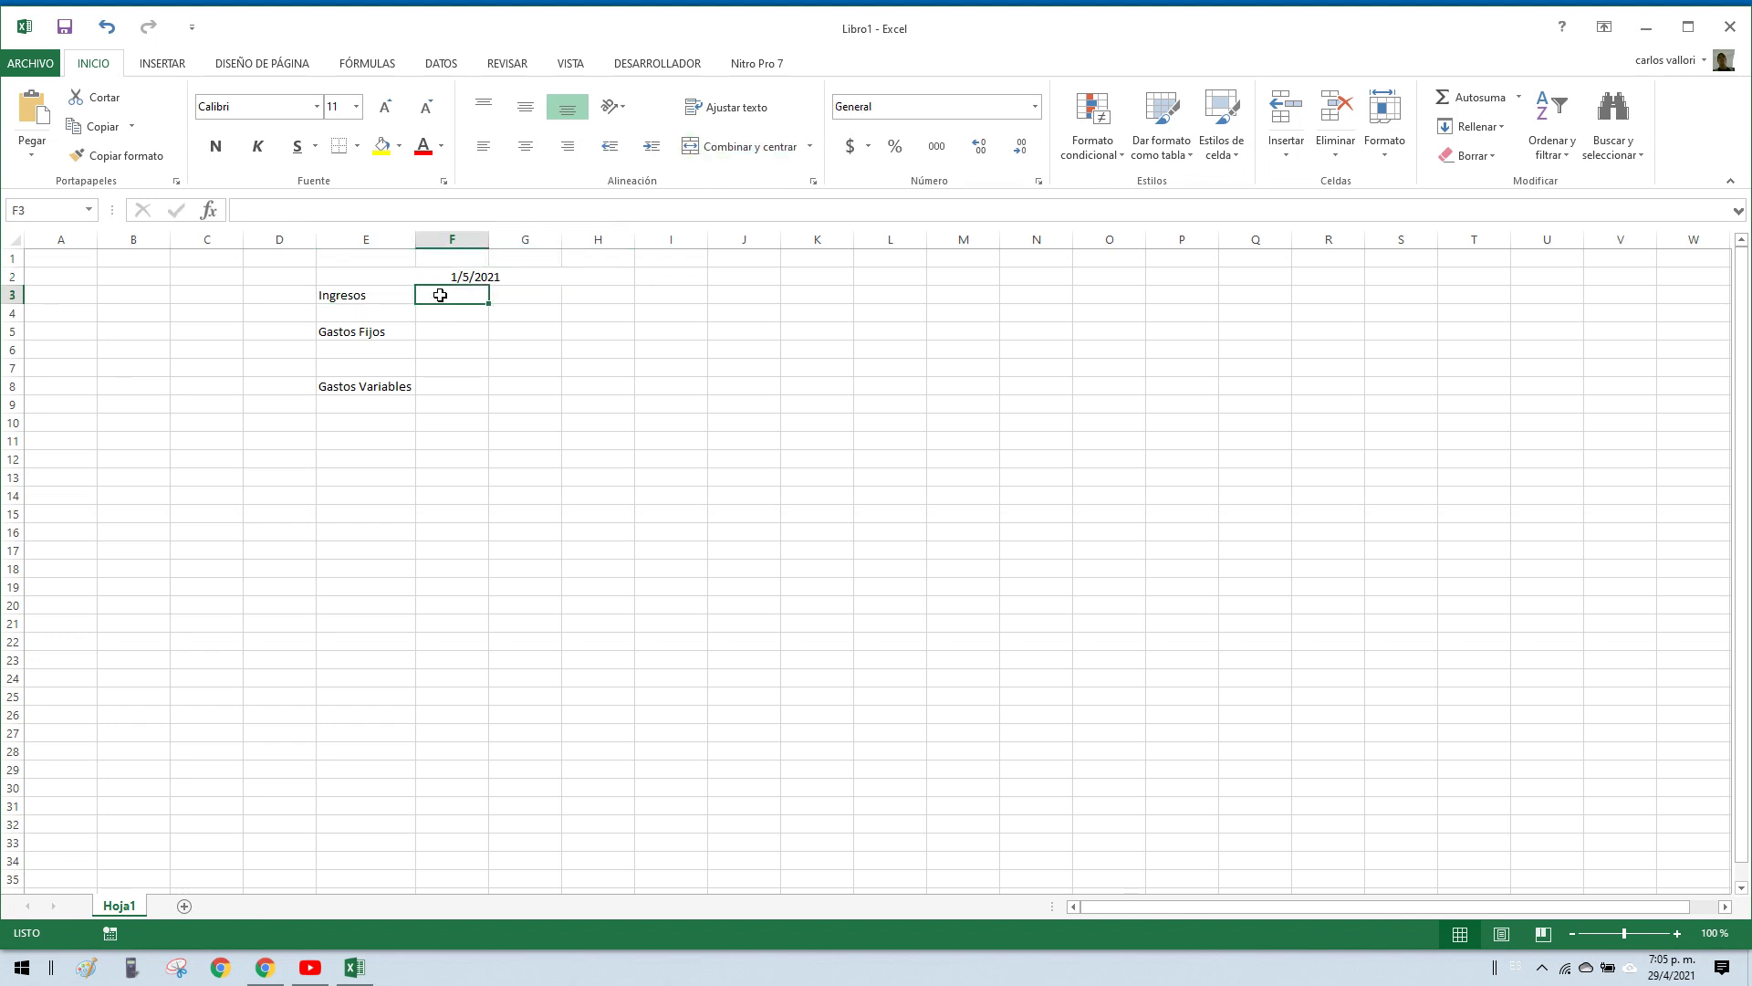
double_click(441, 295)
type("Epmleo")
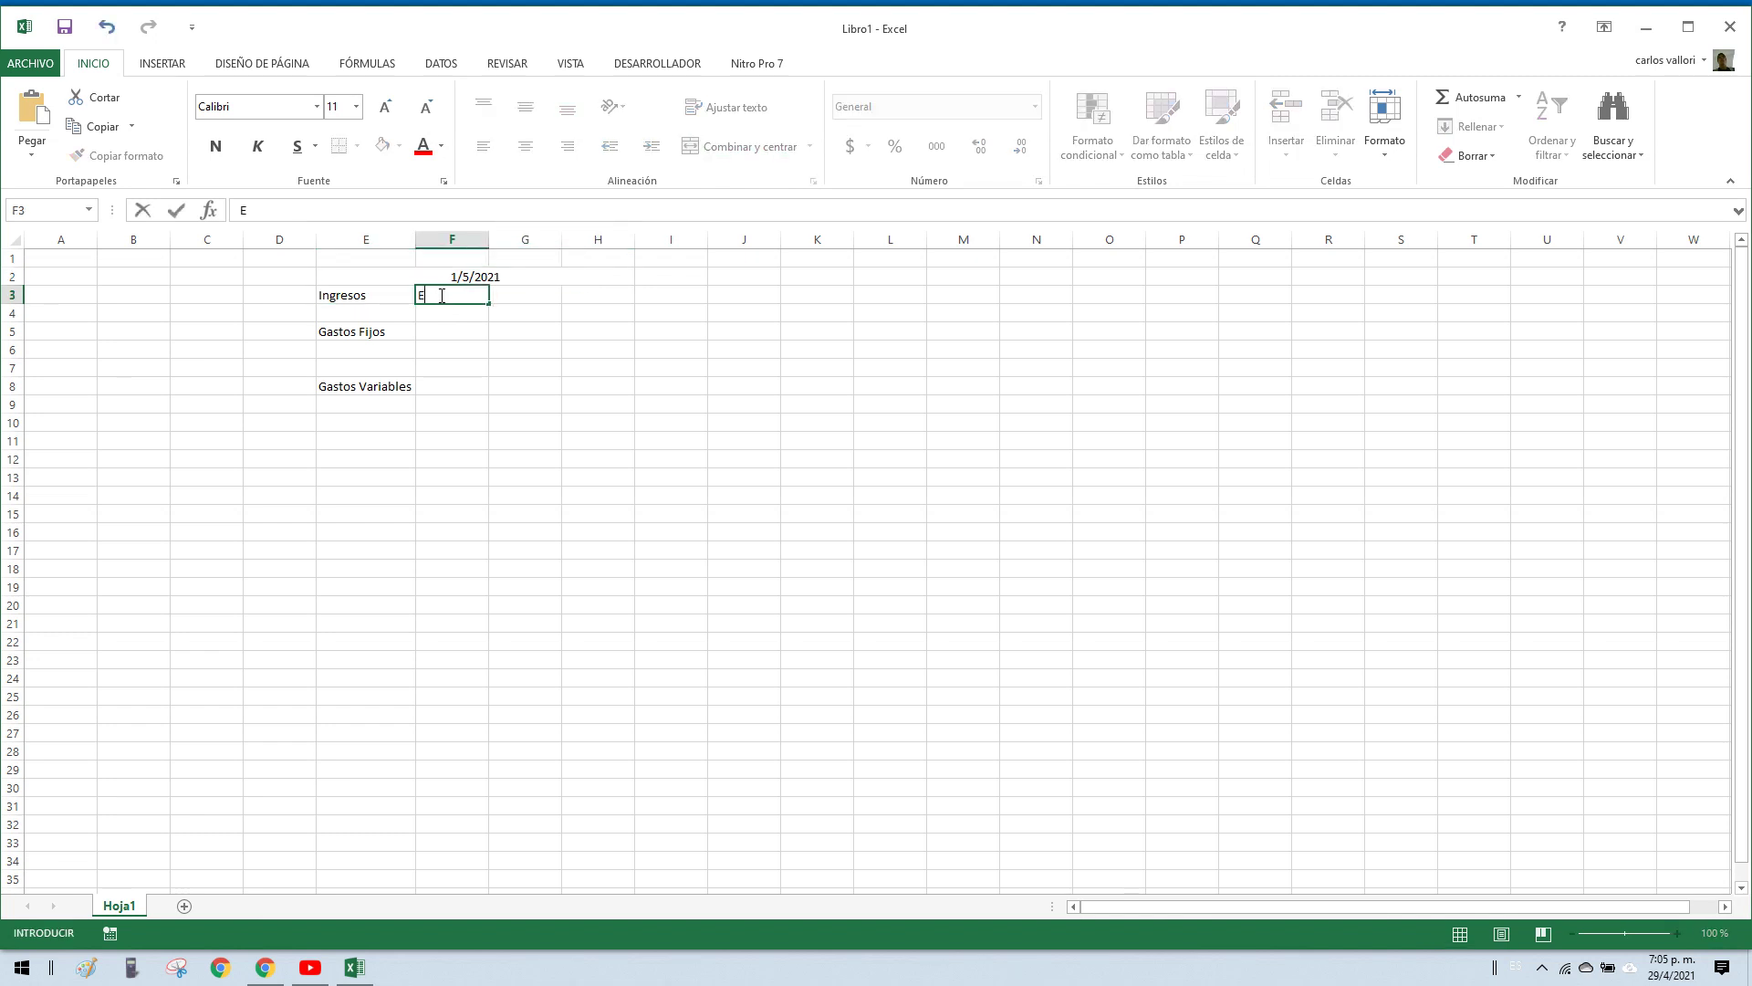
key("BackSpace")
key("BackSpace")
key("BackSpace")
key("BackSpace")
key("BackSpace")
type("mpleo")
key("Tab")
type("35000")
key("Return")
Step: Add the income item "Particular." in cell F4 with the amount =15000 in G4
key("Up")
key("Left")
key("Down")
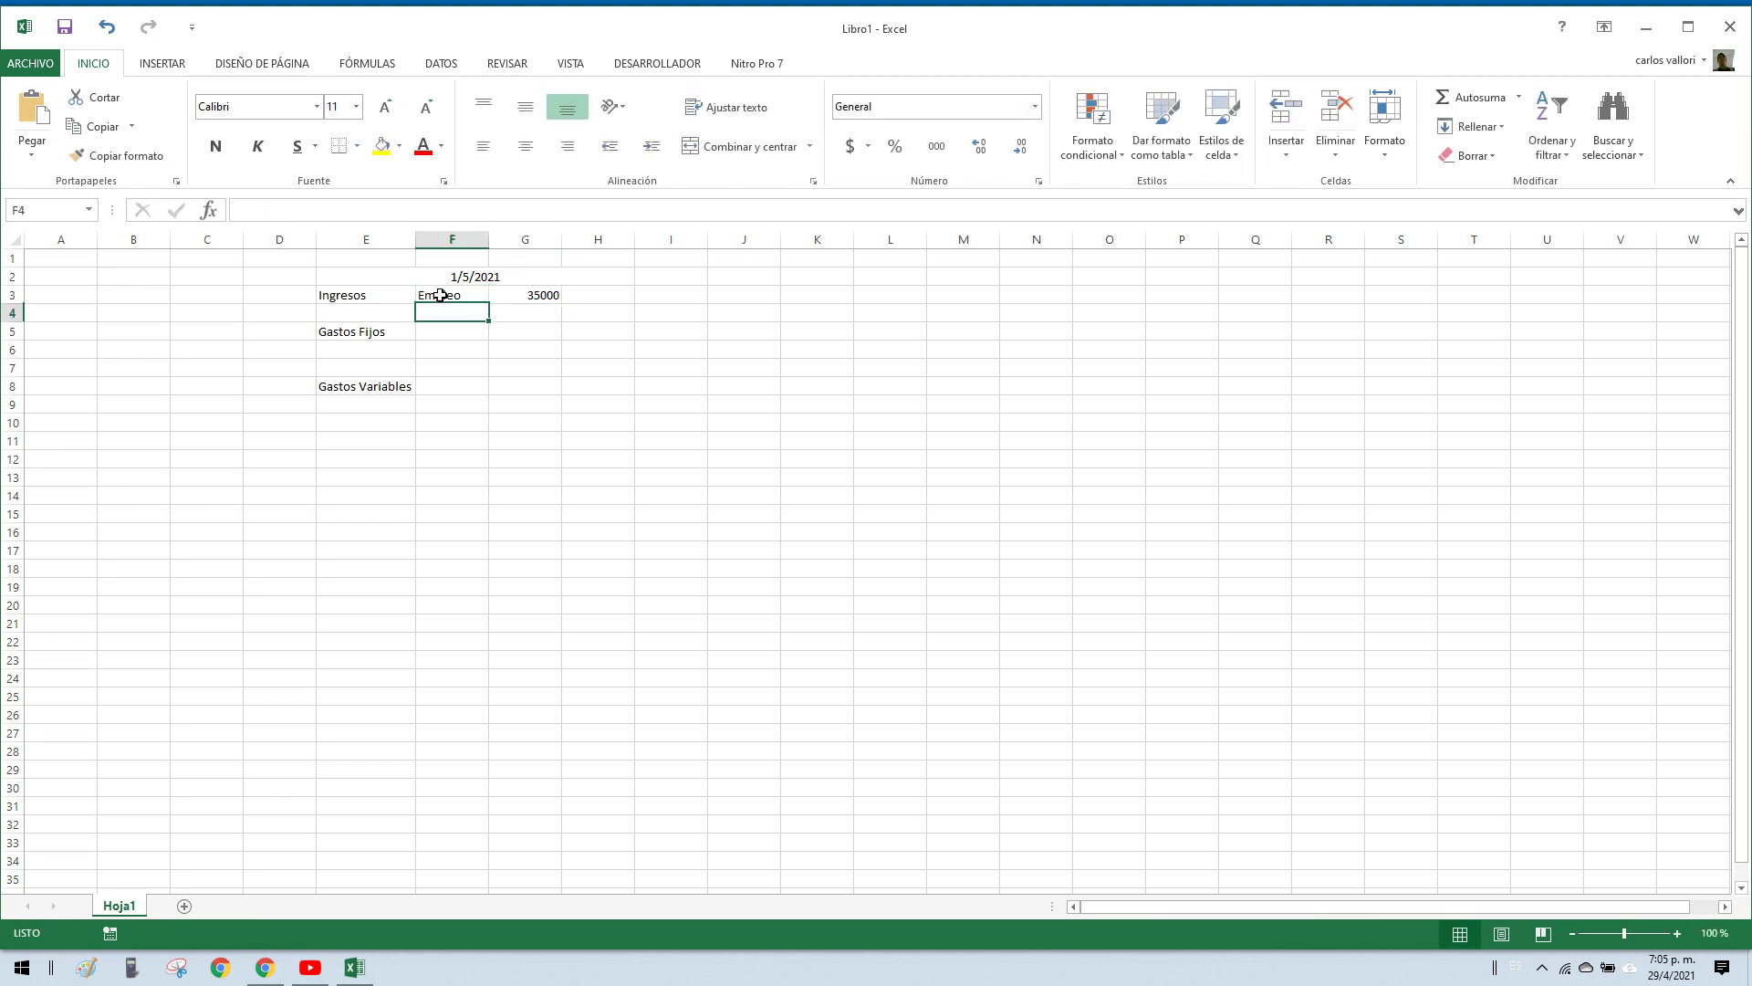
type("Pa")
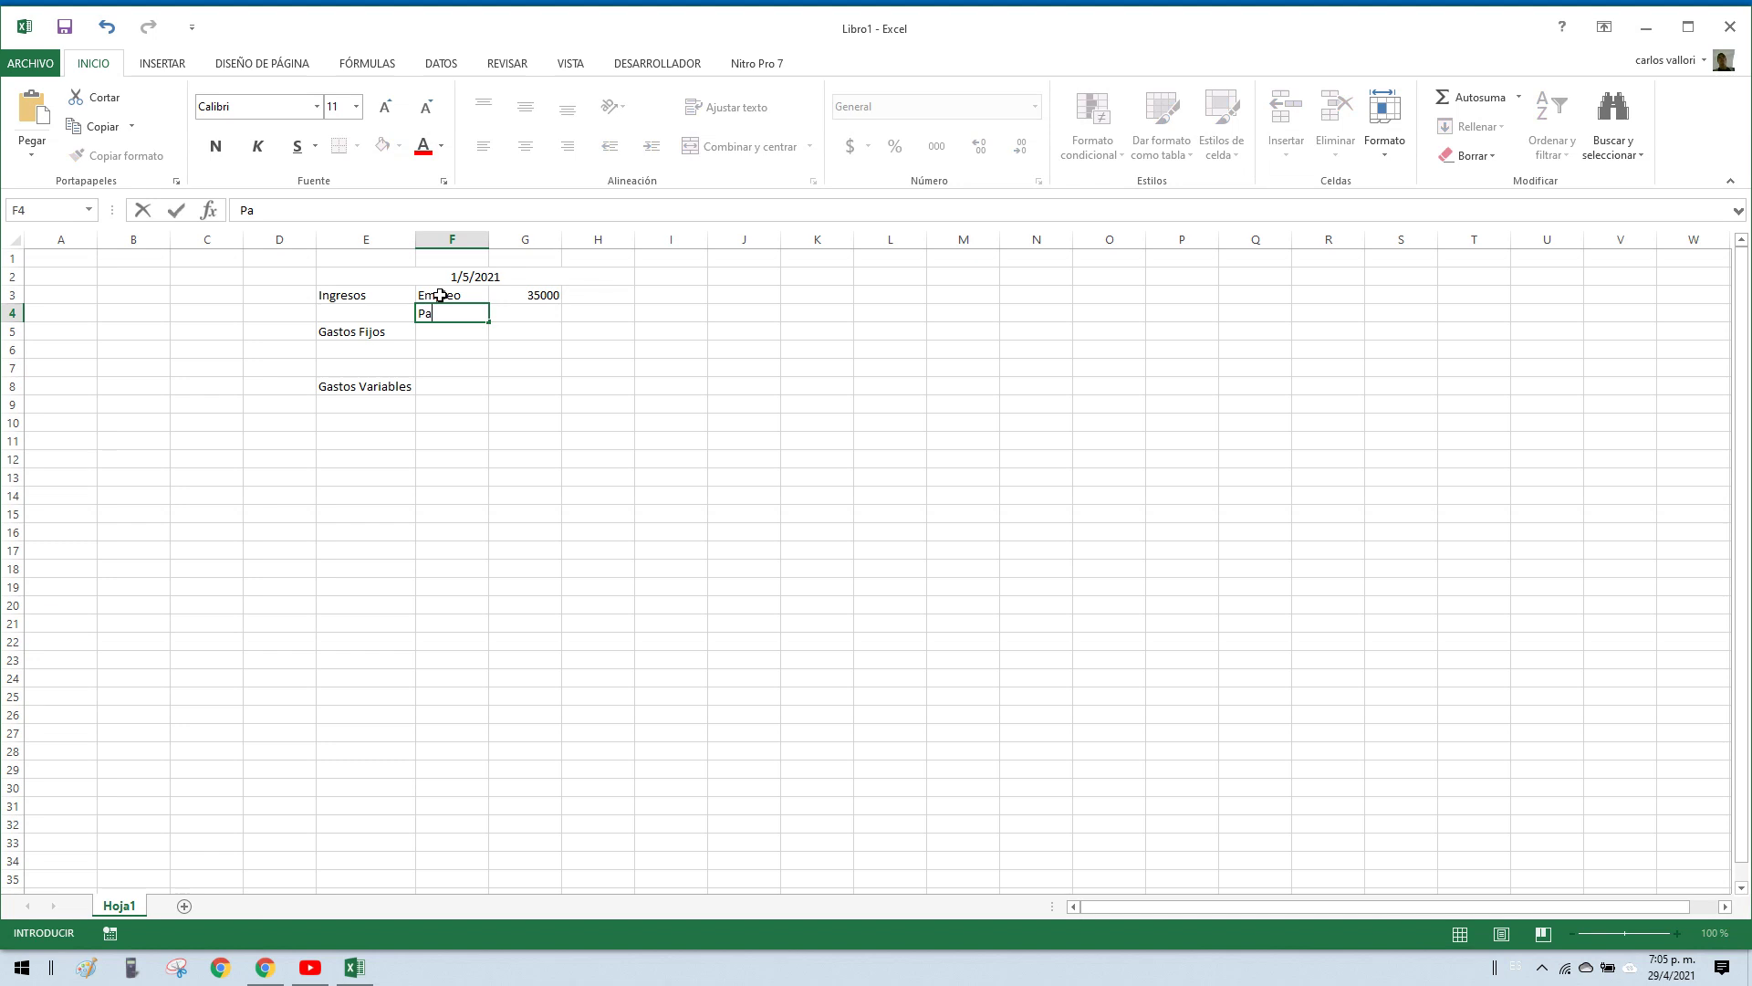
type("rticular.")
key("Tab")
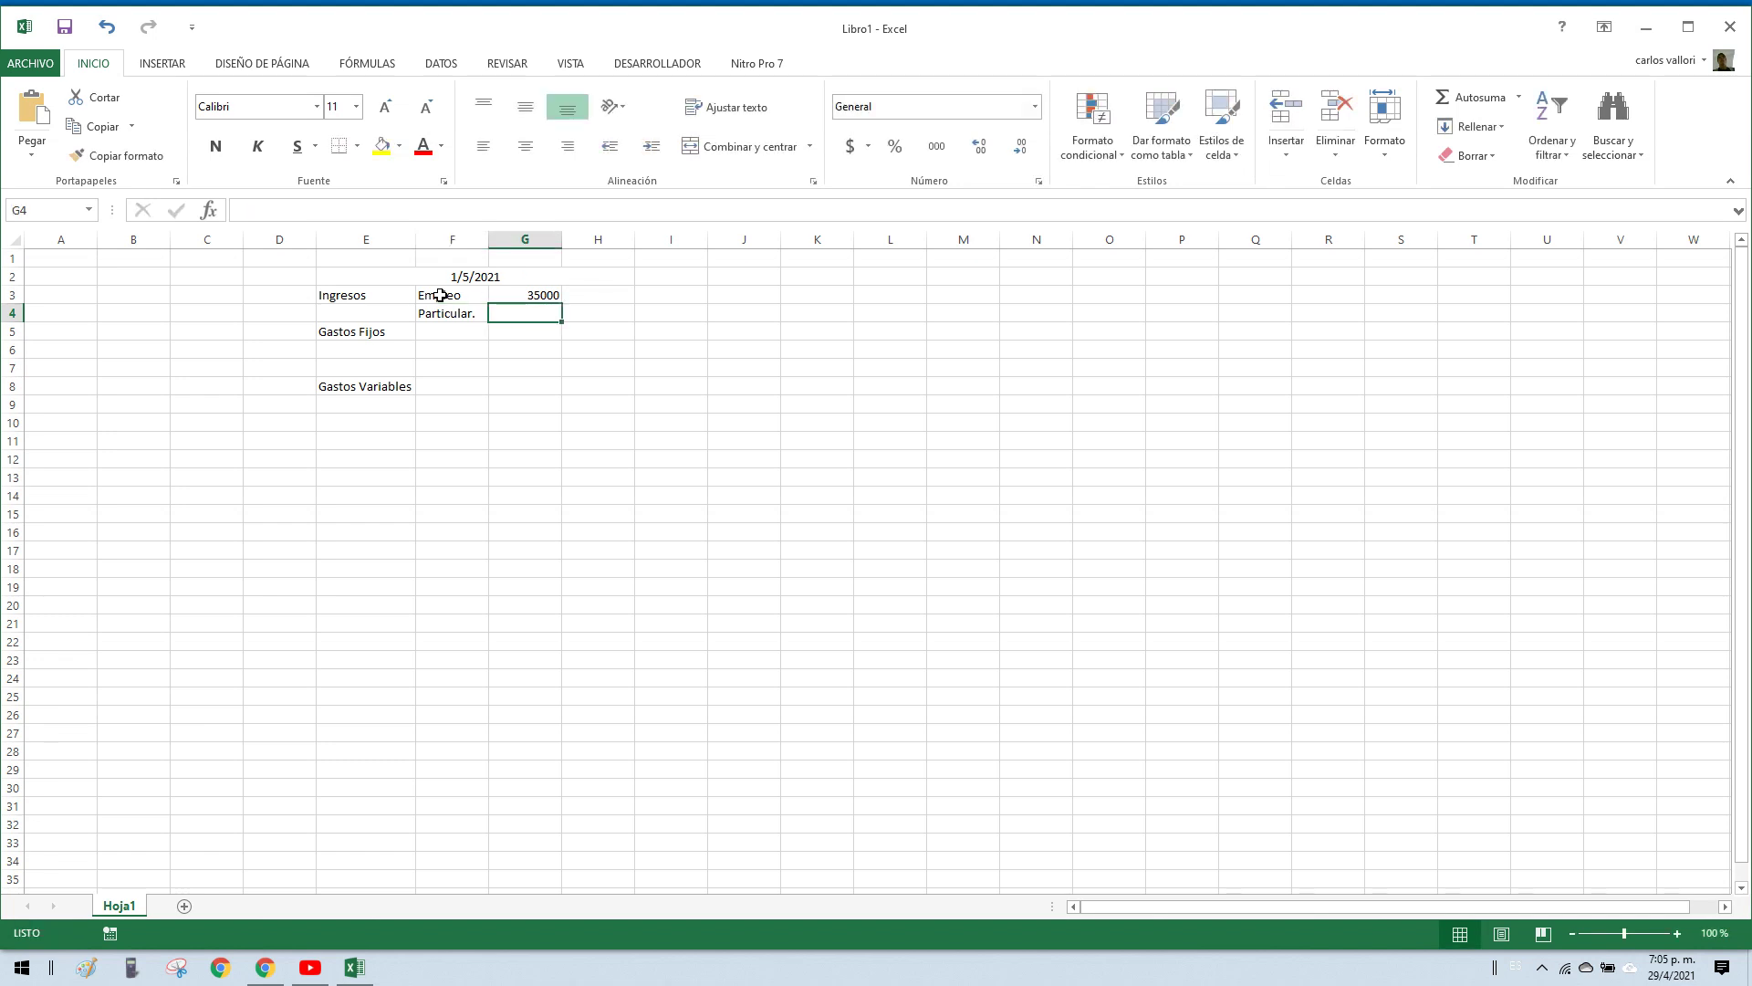
type("=")
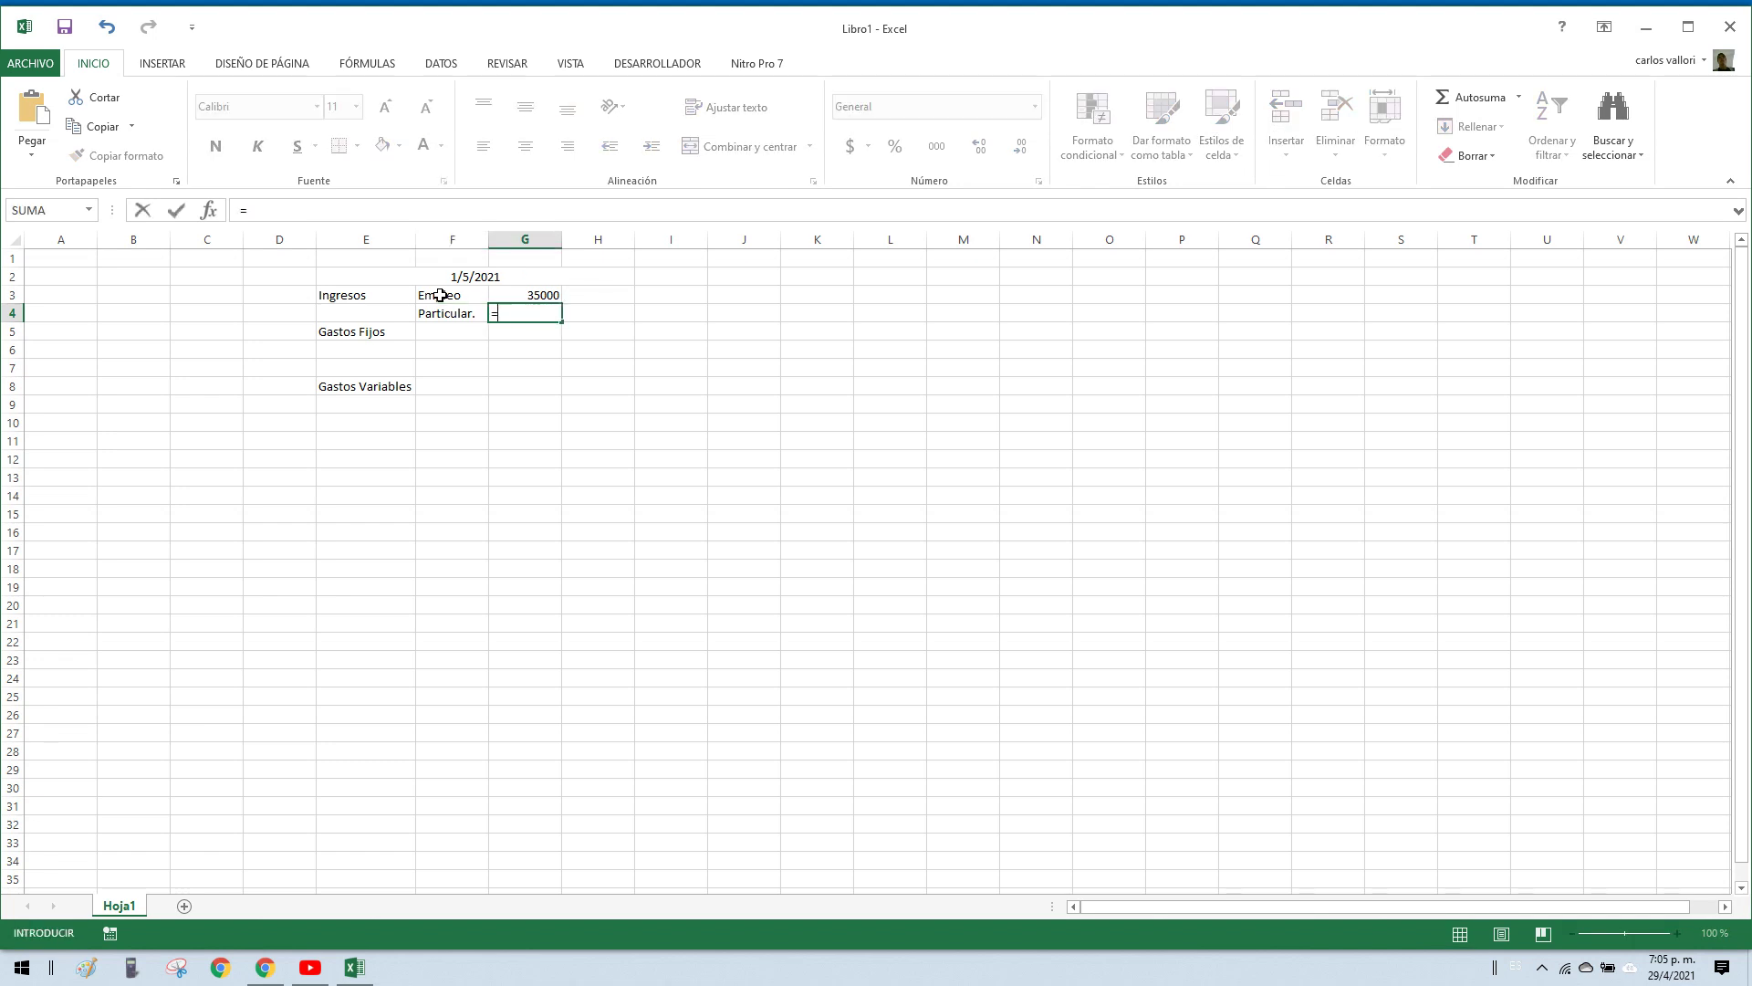
type("15000")
key("Return")
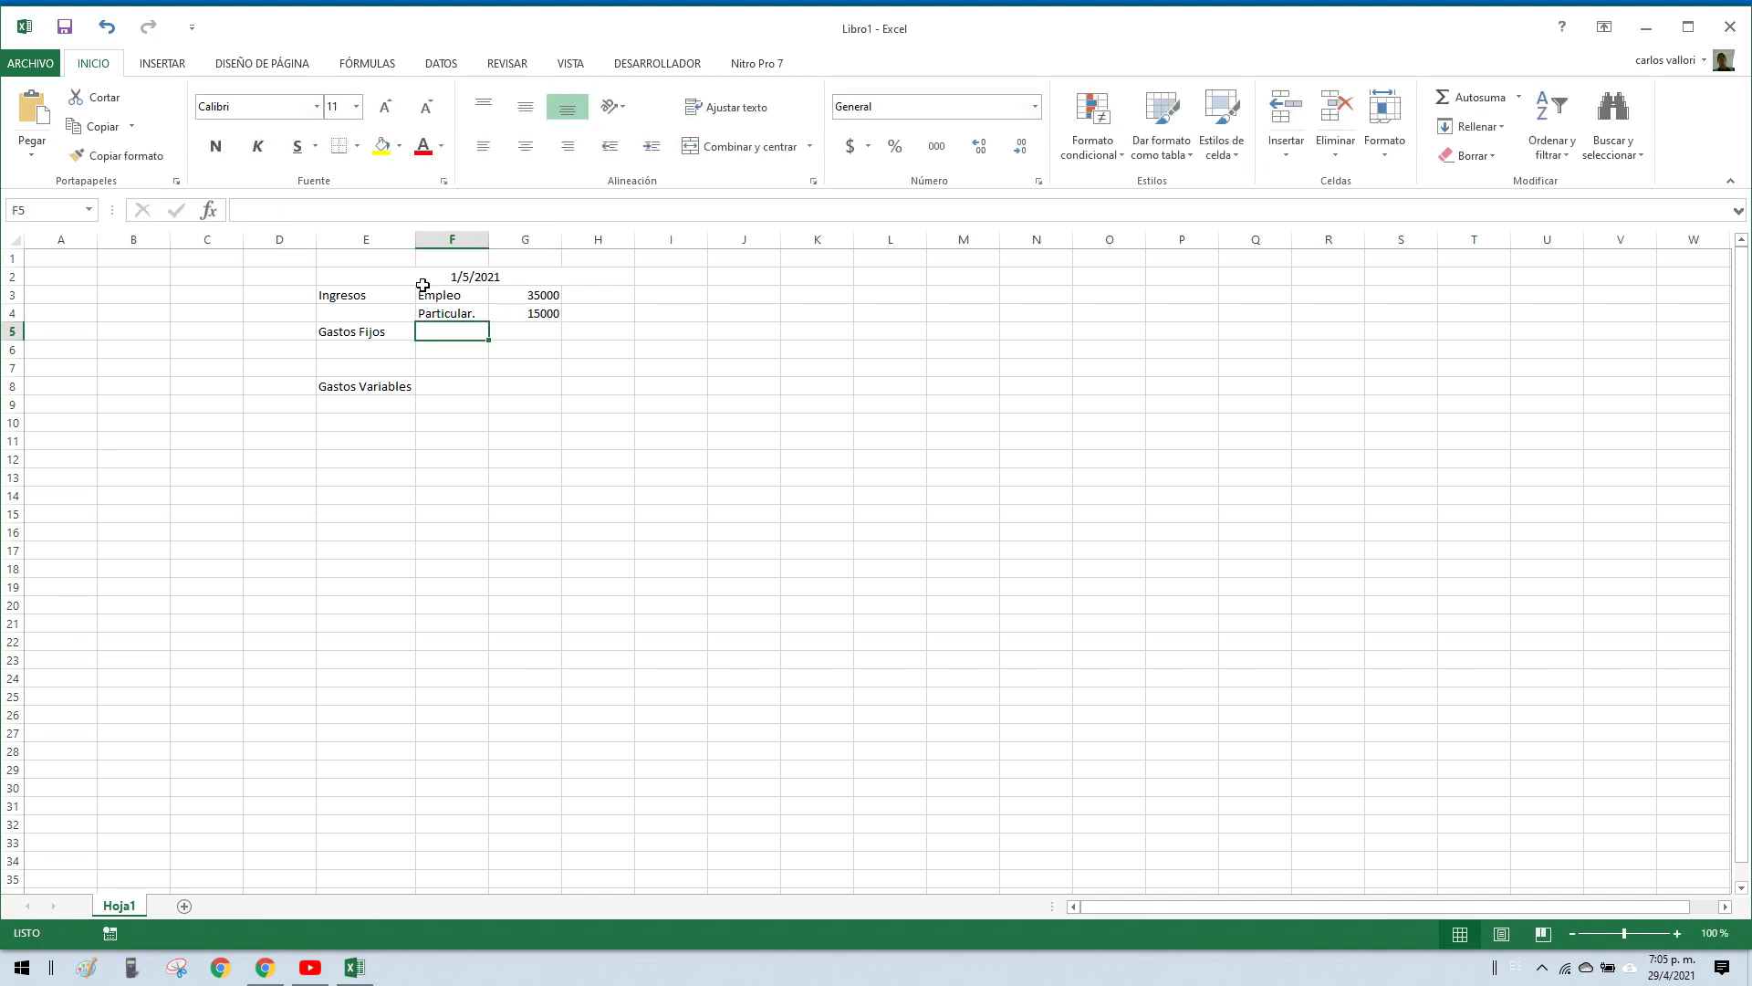
Step: Insert an empty row above the "Gastos Fijos" row
left_click(391, 293)
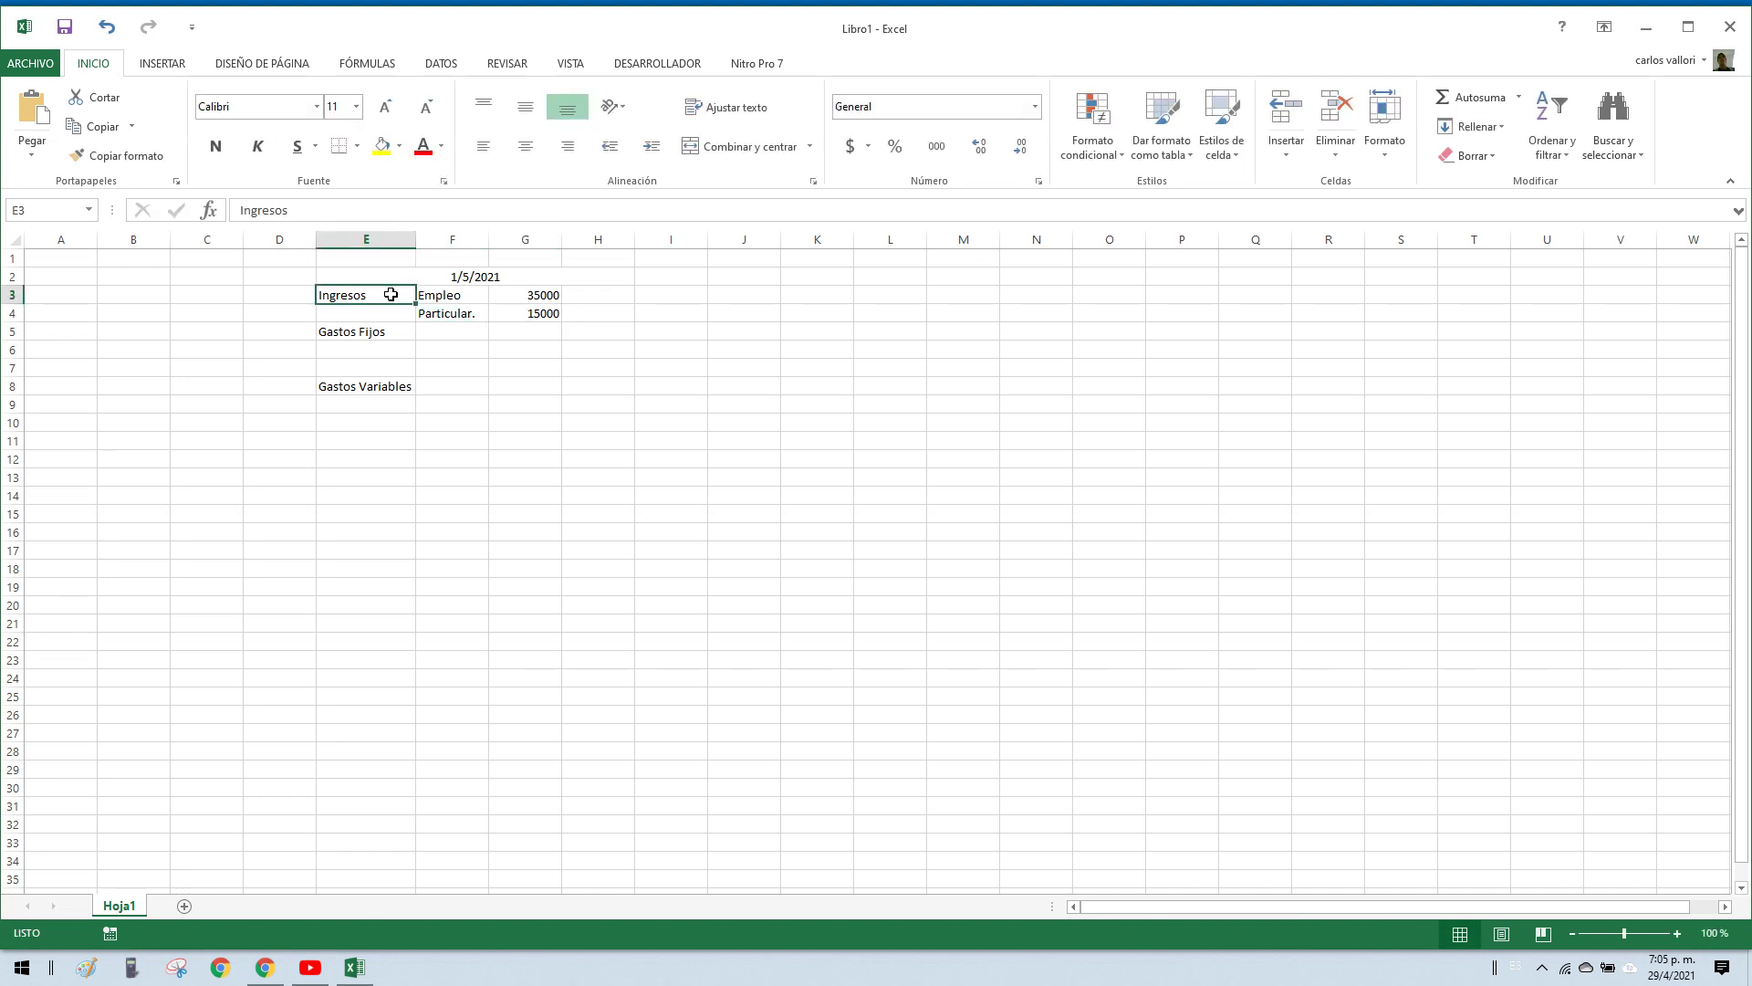
left_click(339, 347)
right_click(11, 331)
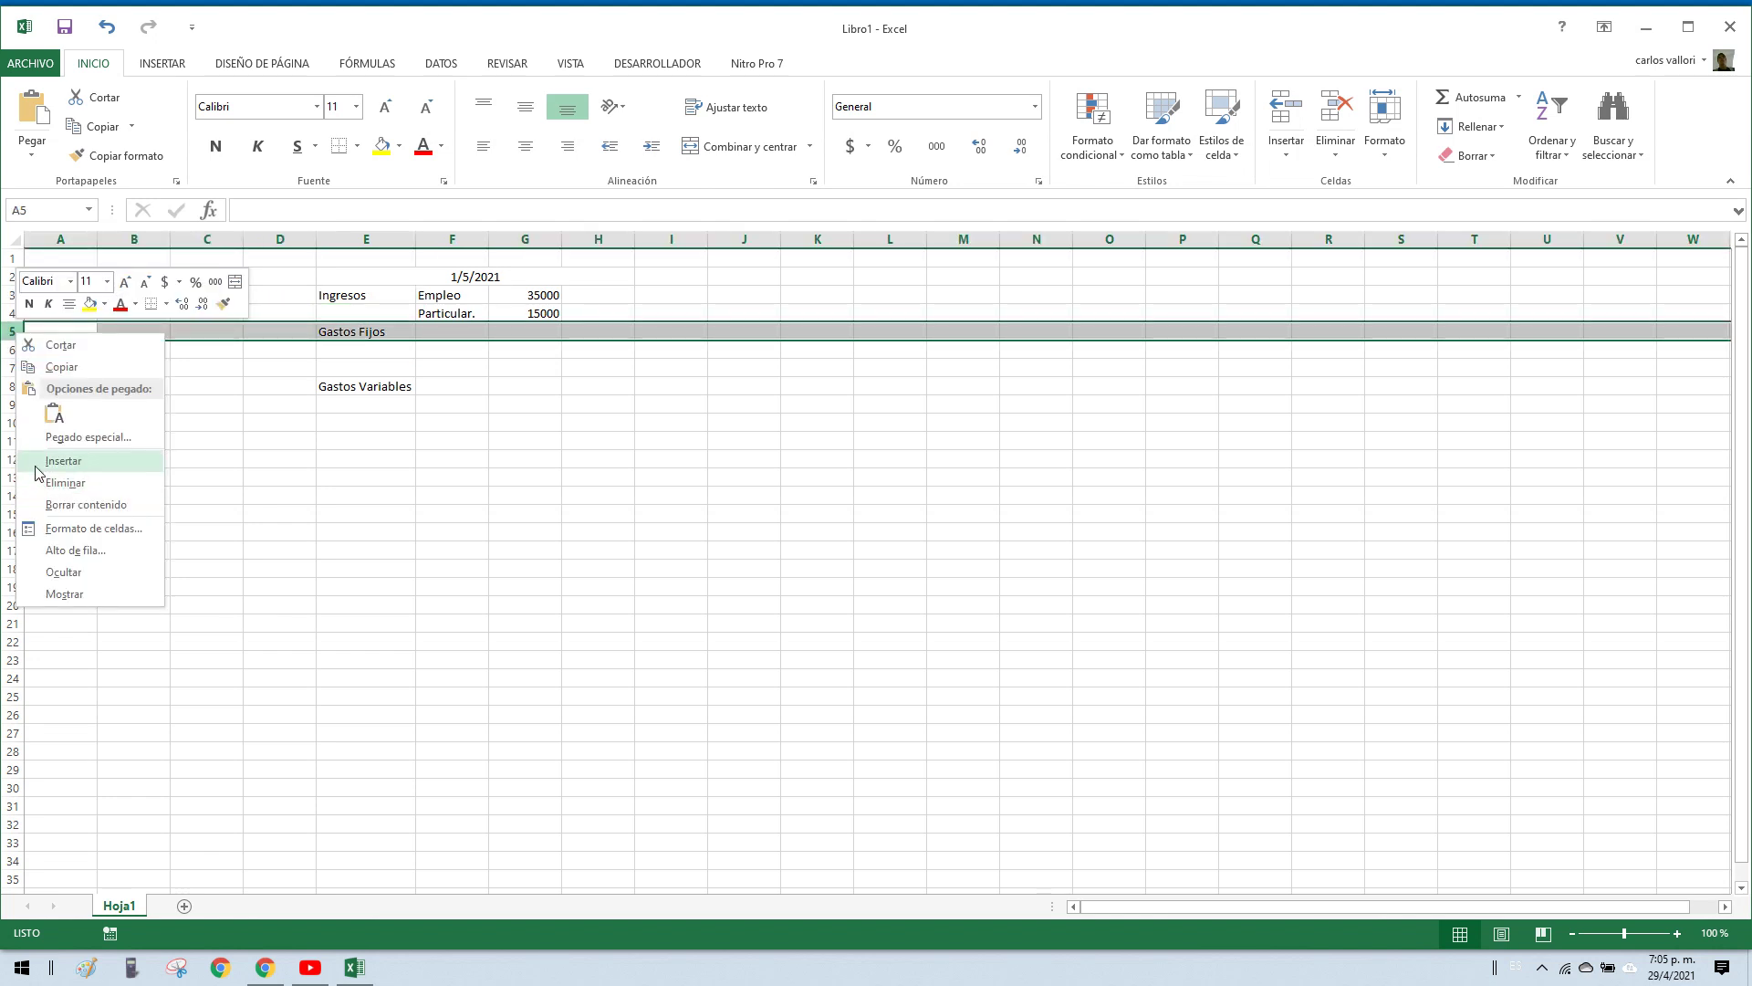
key("Escape")
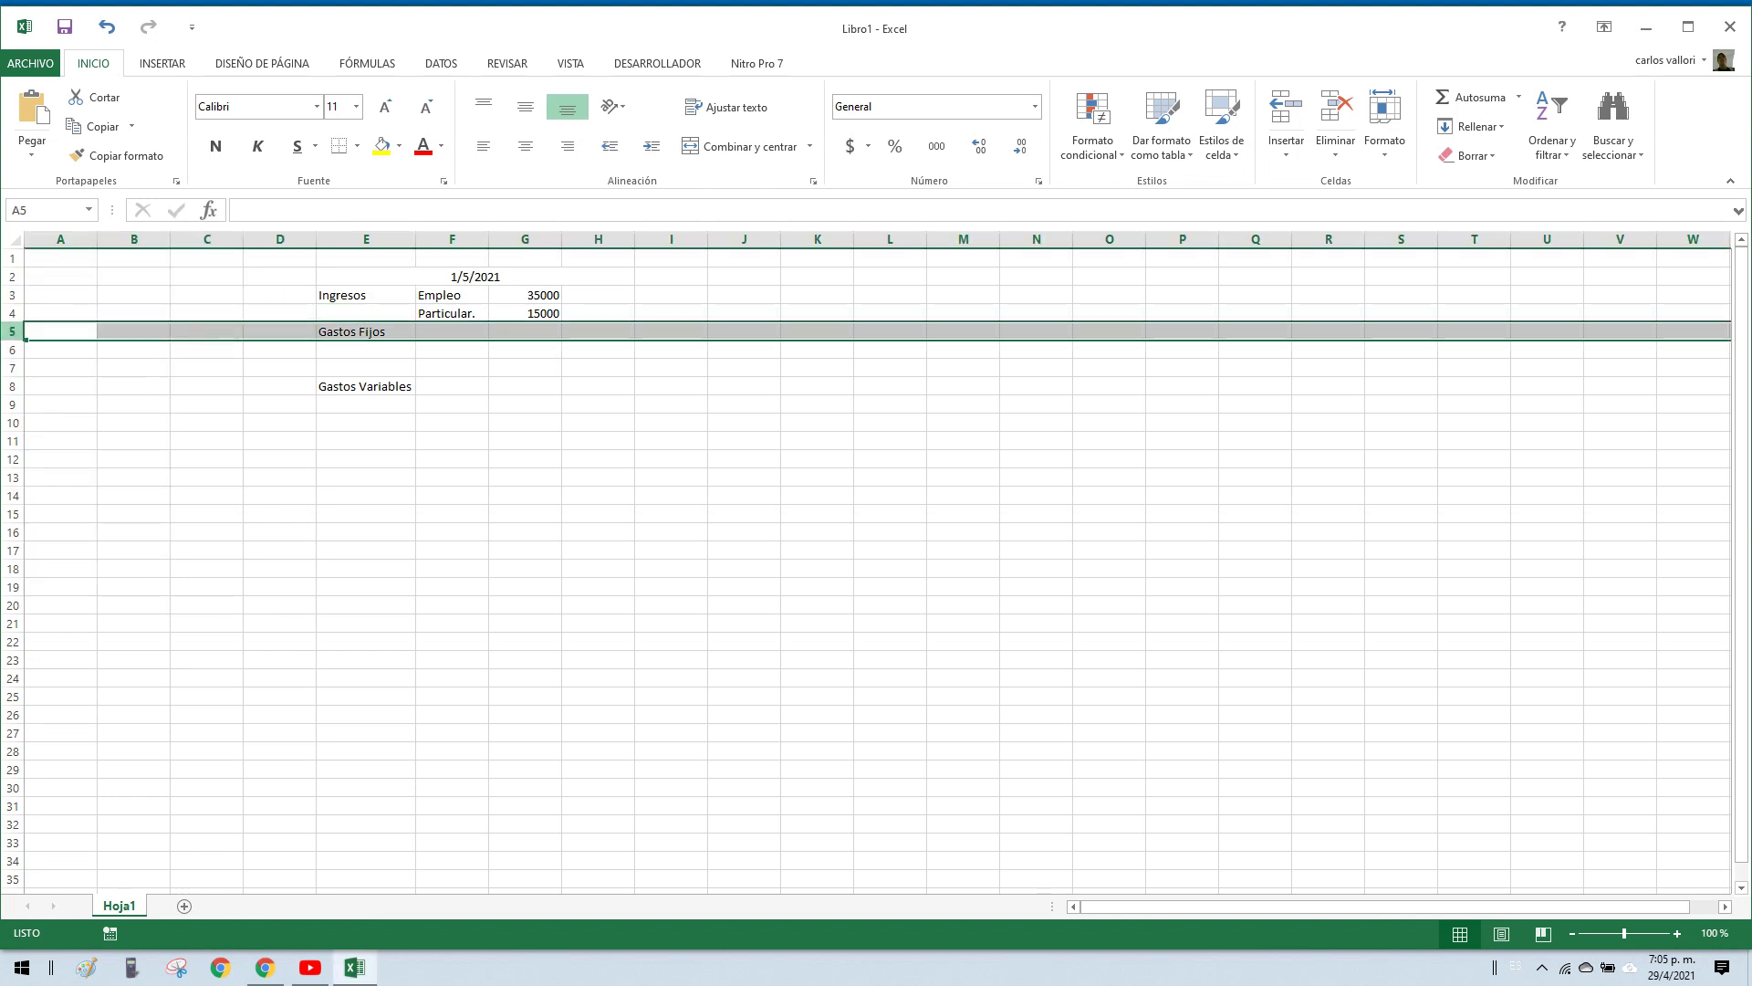
right_click(12, 332)
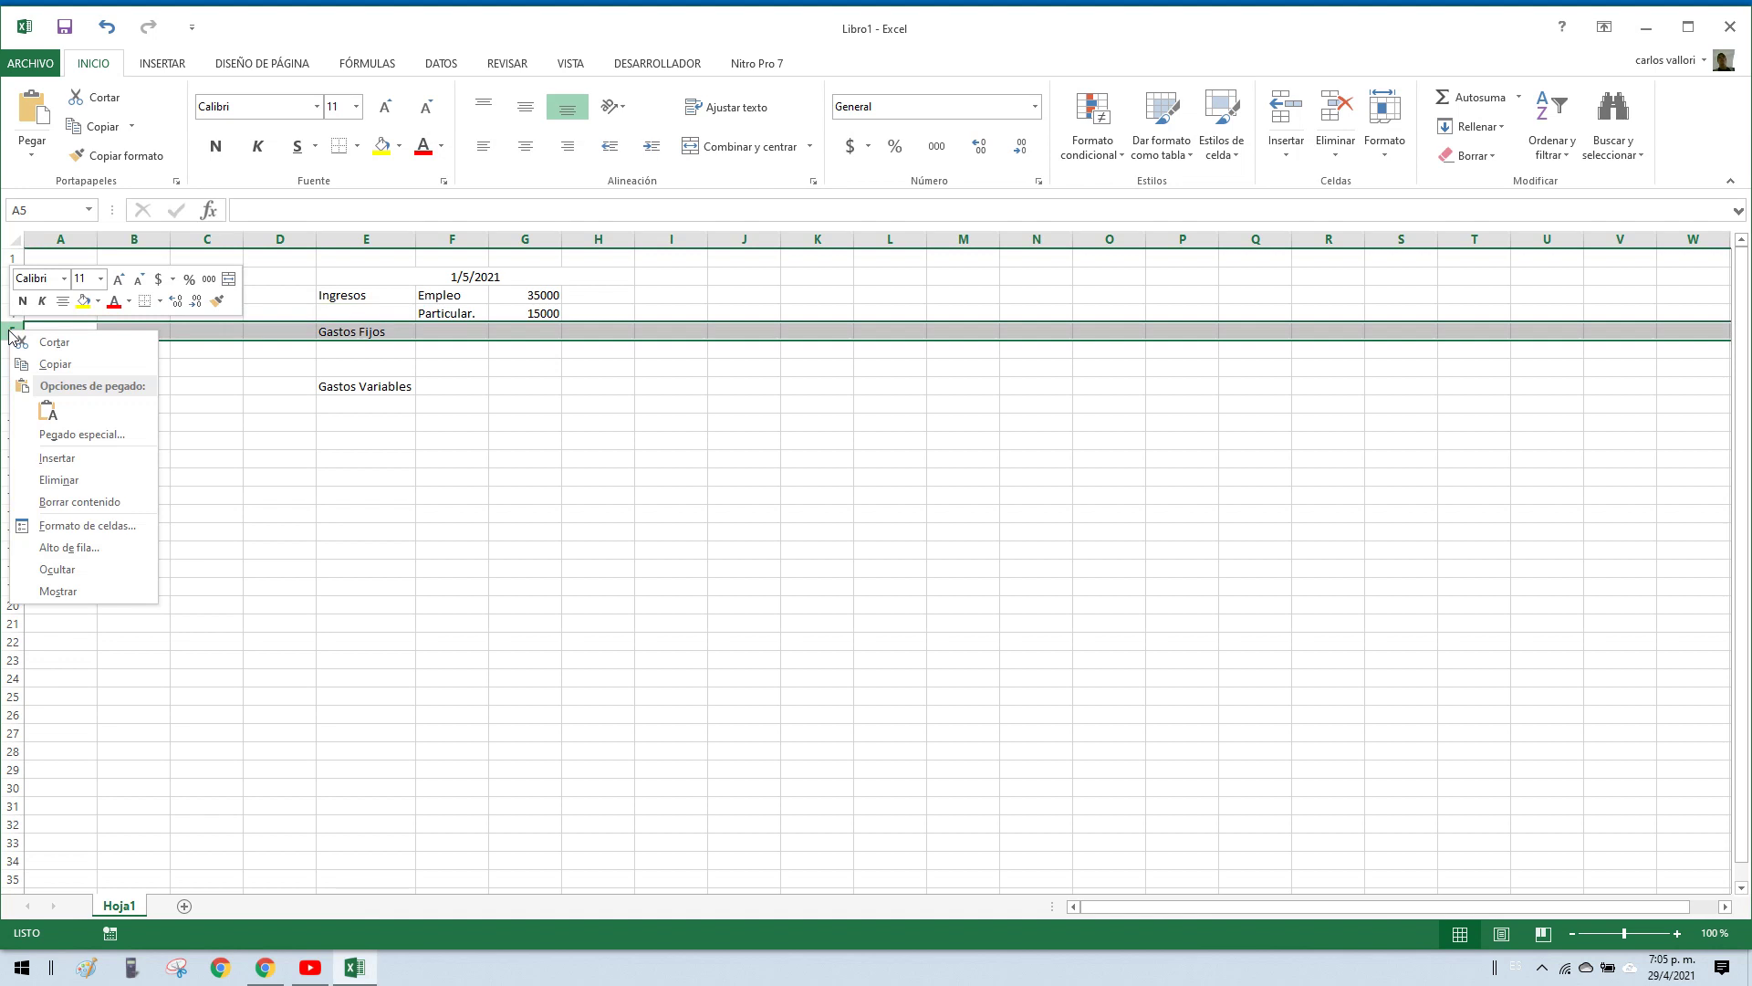
left_click(55, 457)
left_click(393, 331)
left_click(459, 332)
Step: Merge cells E3:E4 and centre the "Ingresos" label horizontally and vertically
left_click_drag(393, 298, 391, 324)
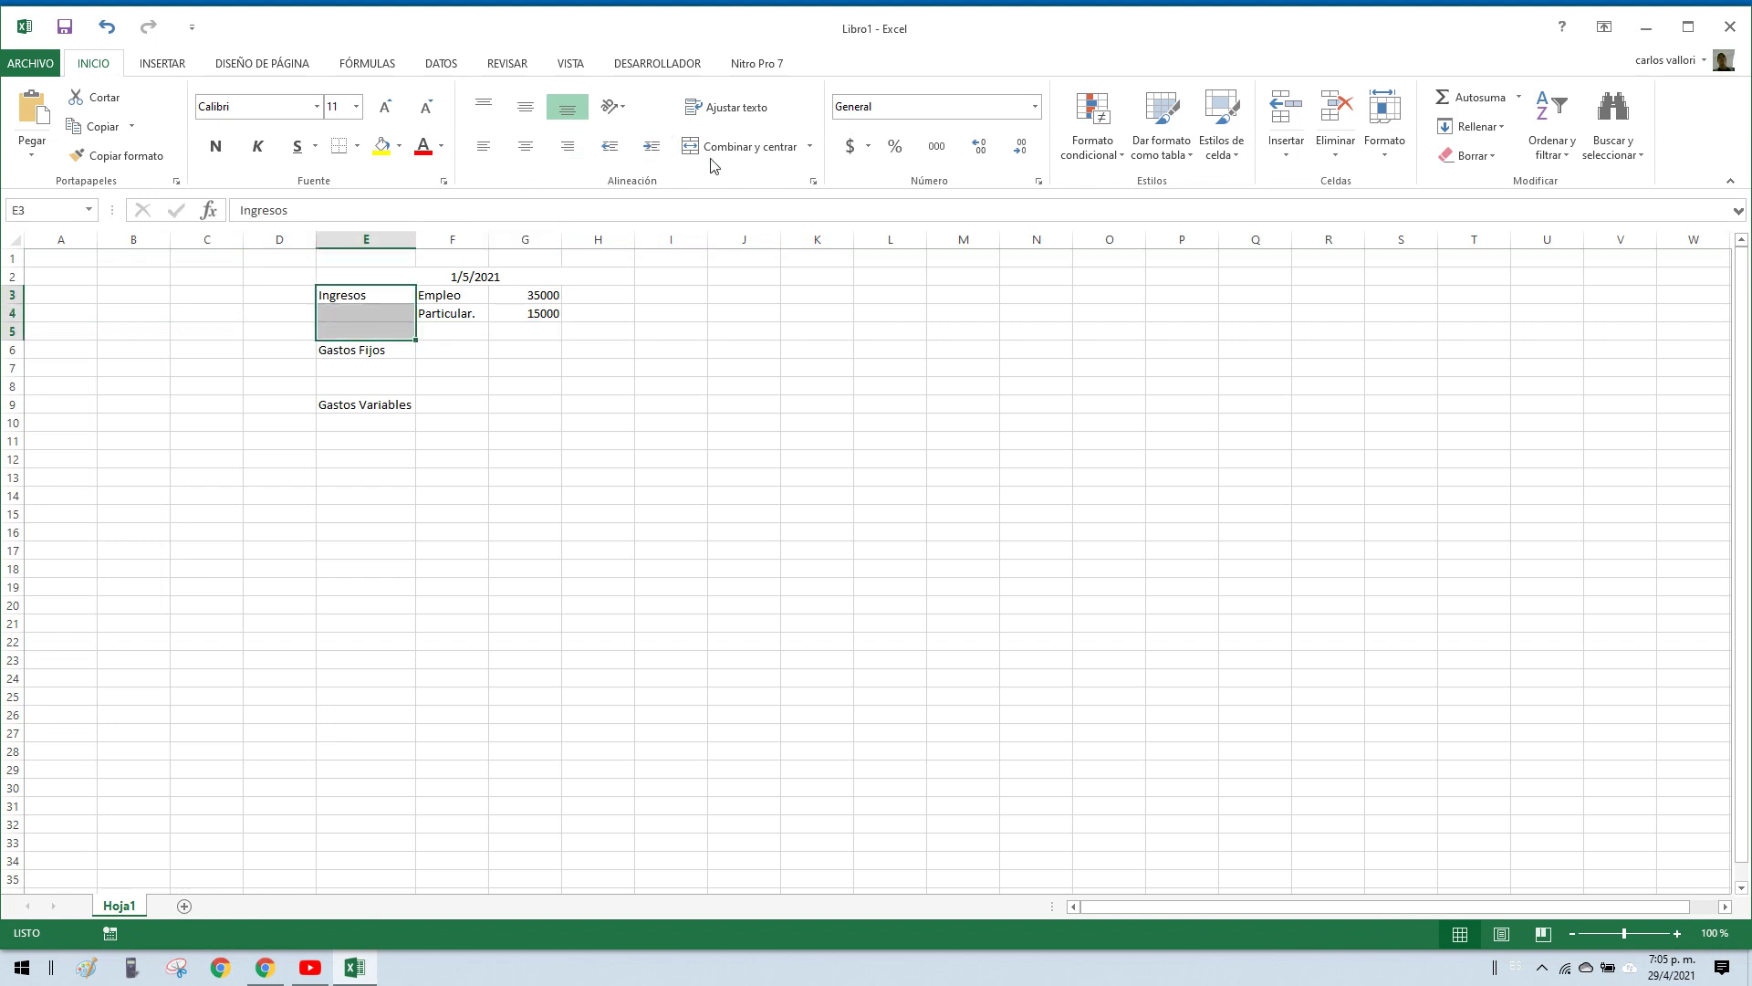
left_click_drag(365, 315, 365, 296)
left_click(741, 153)
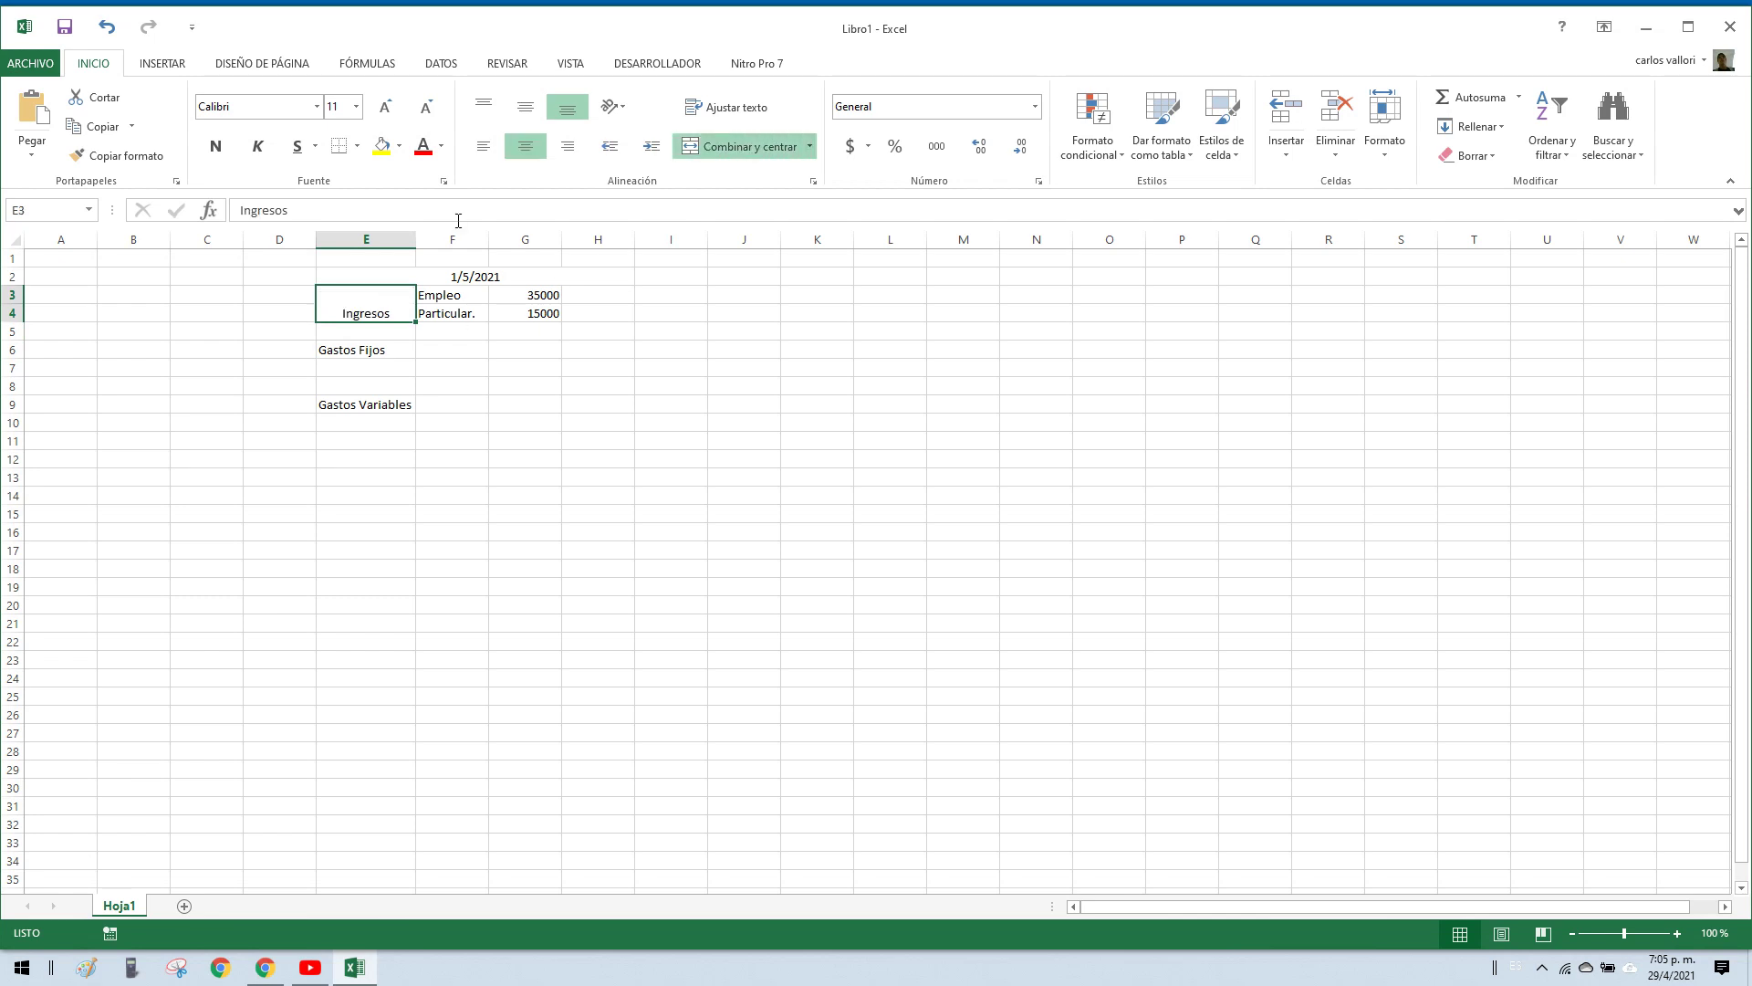
left_click(522, 111)
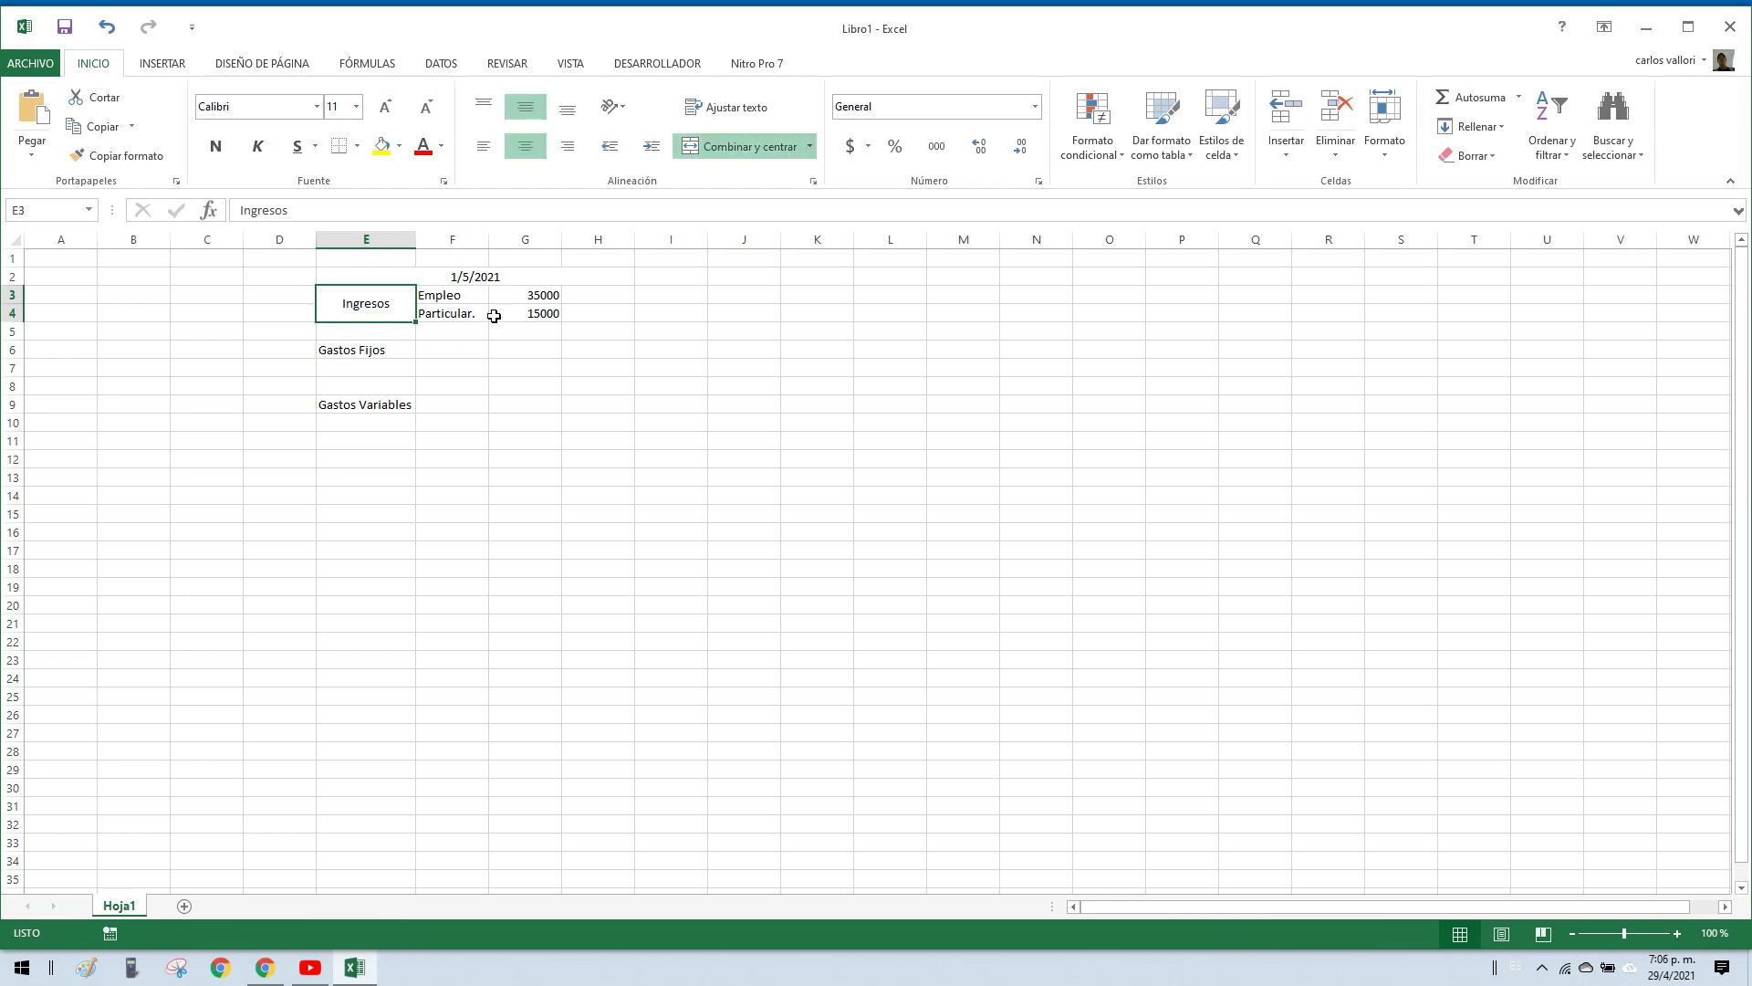
Step: Apply a thick box border around the income block E3:G4
left_click_drag(493, 315, 364, 295)
left_click(357, 147)
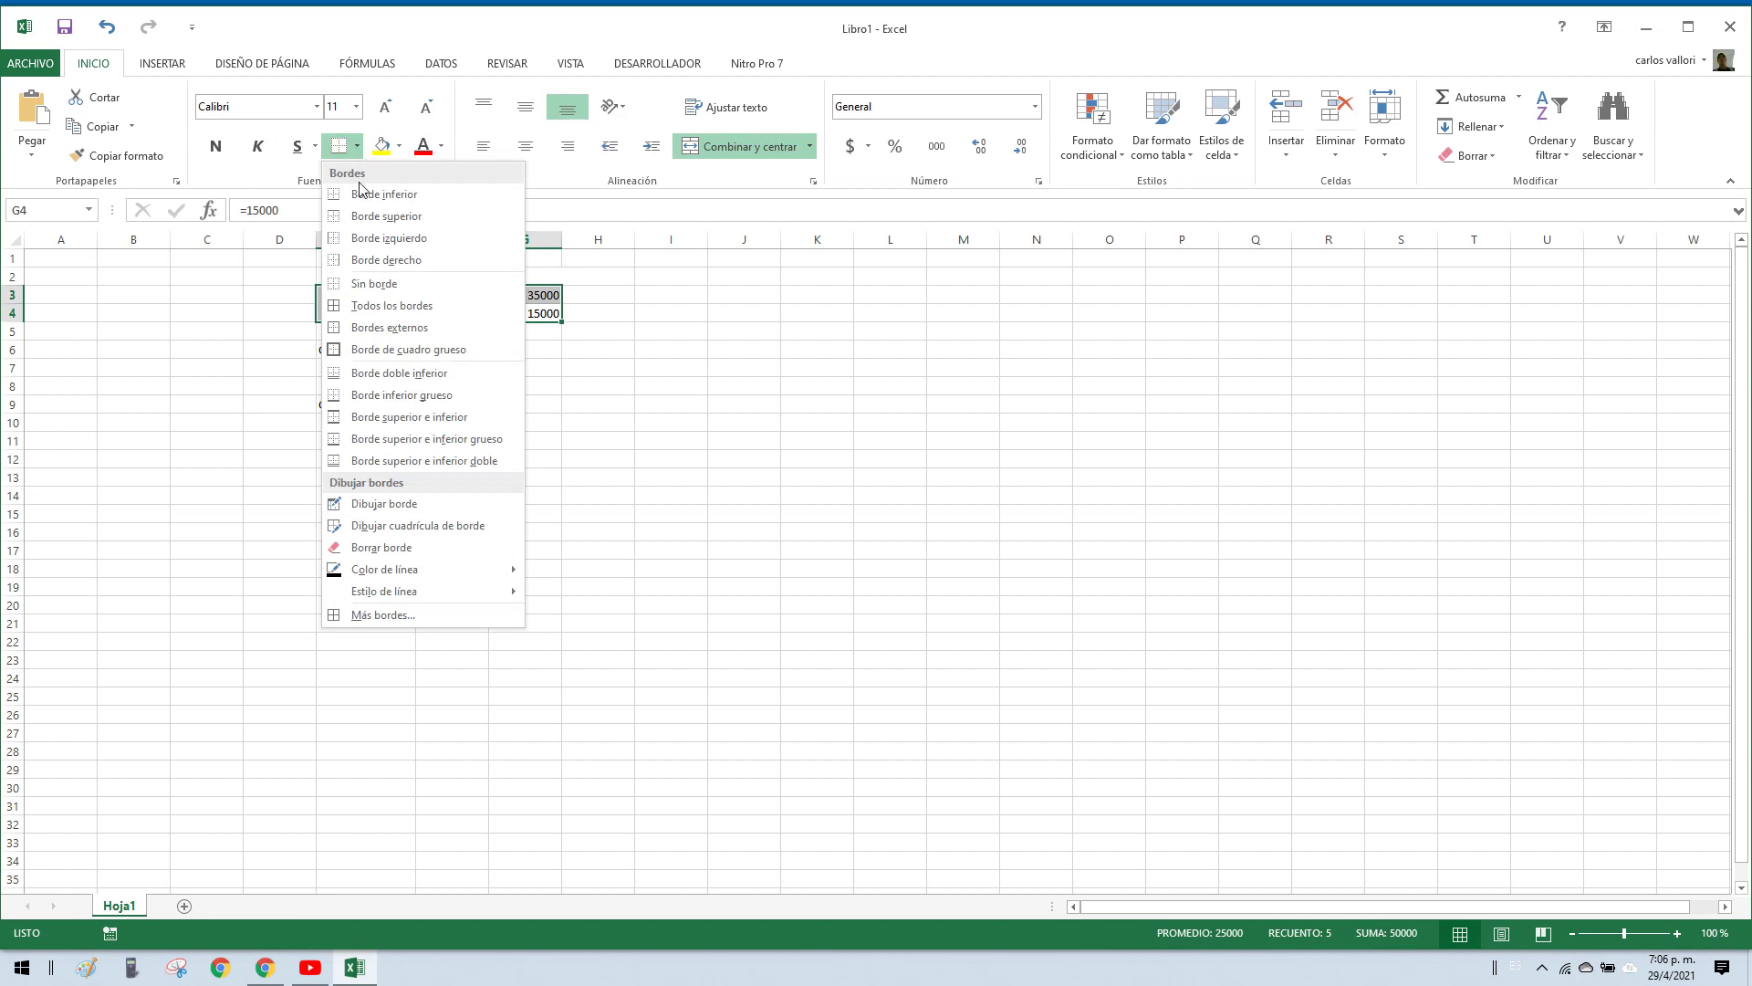
left_click(364, 347)
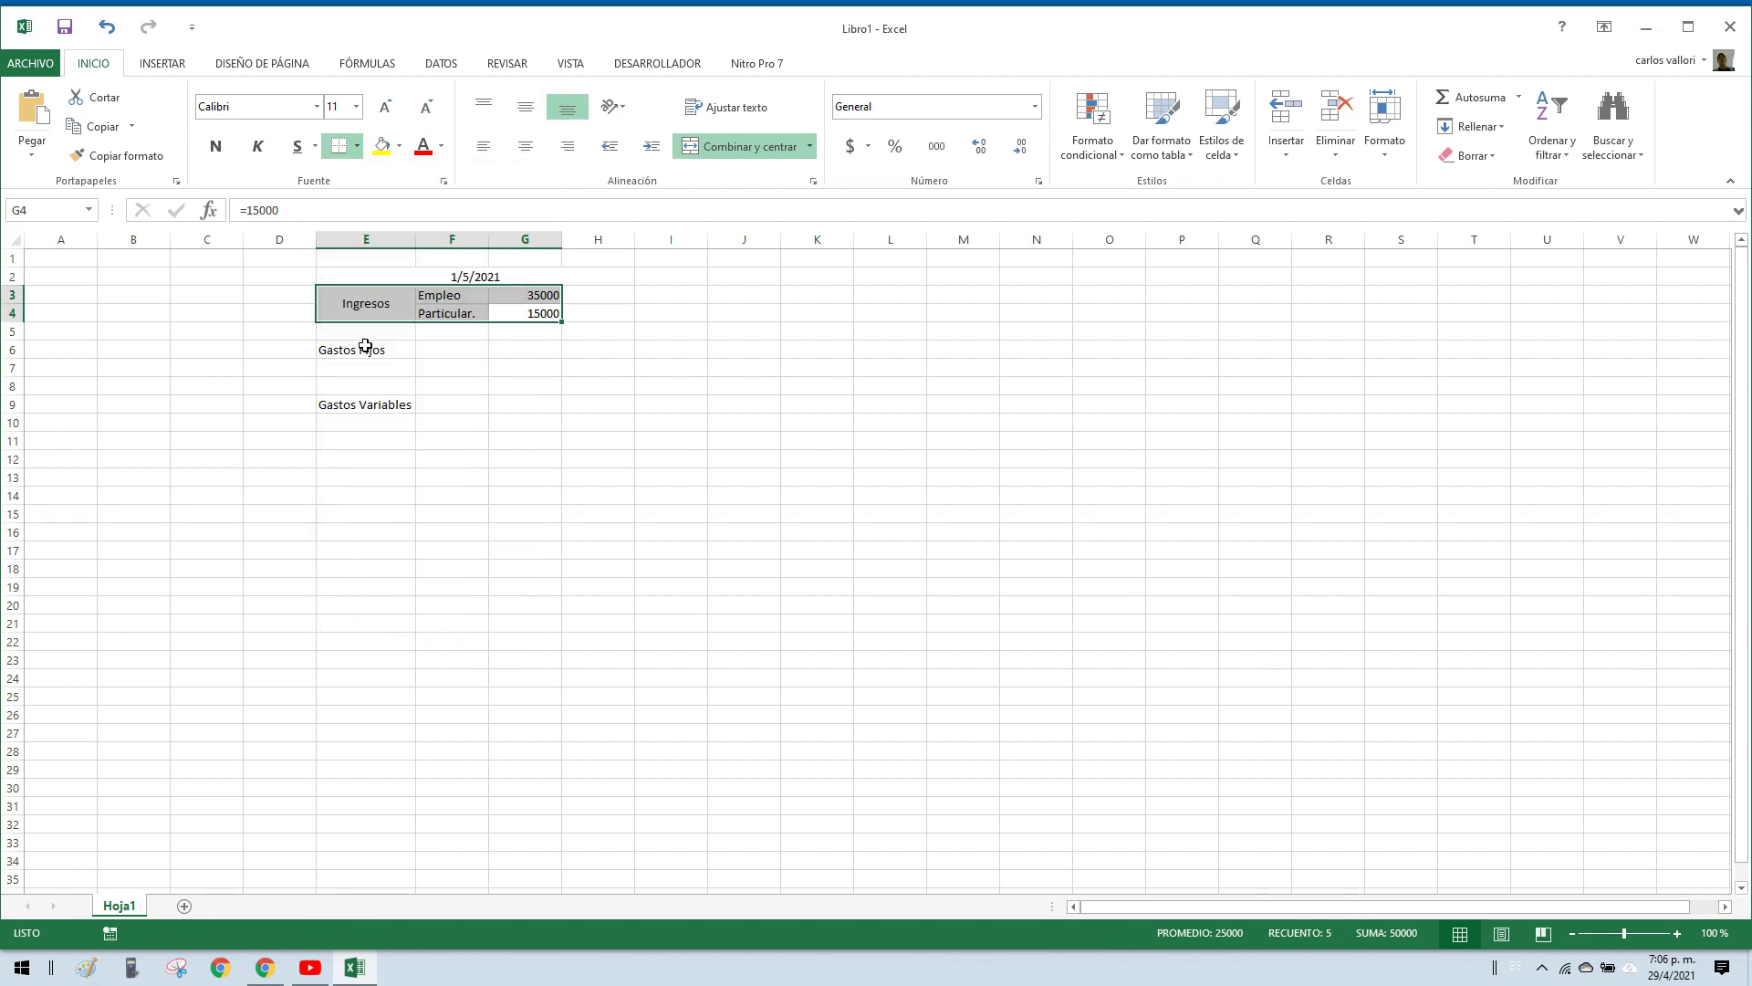
left_click(688, 332)
Step: Fill the income block E3:G4 with the lightest tint of the light blue theme colour
left_click_drag(373, 315, 534, 311)
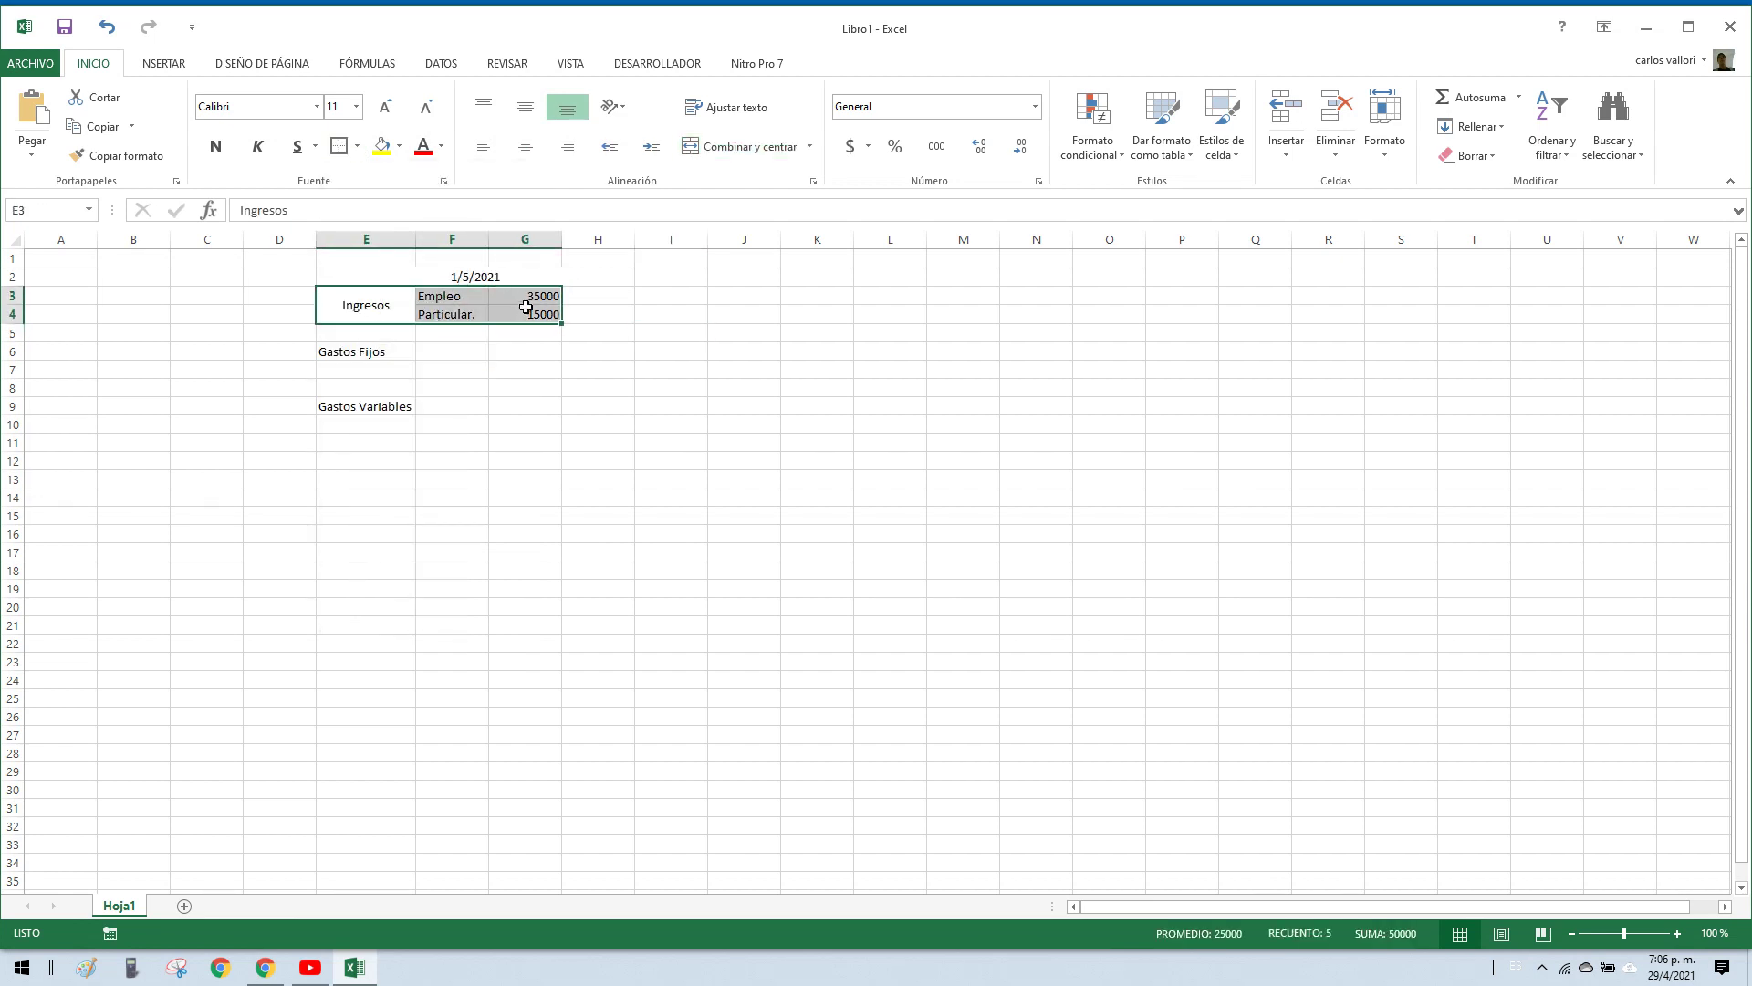
left_click(398, 148)
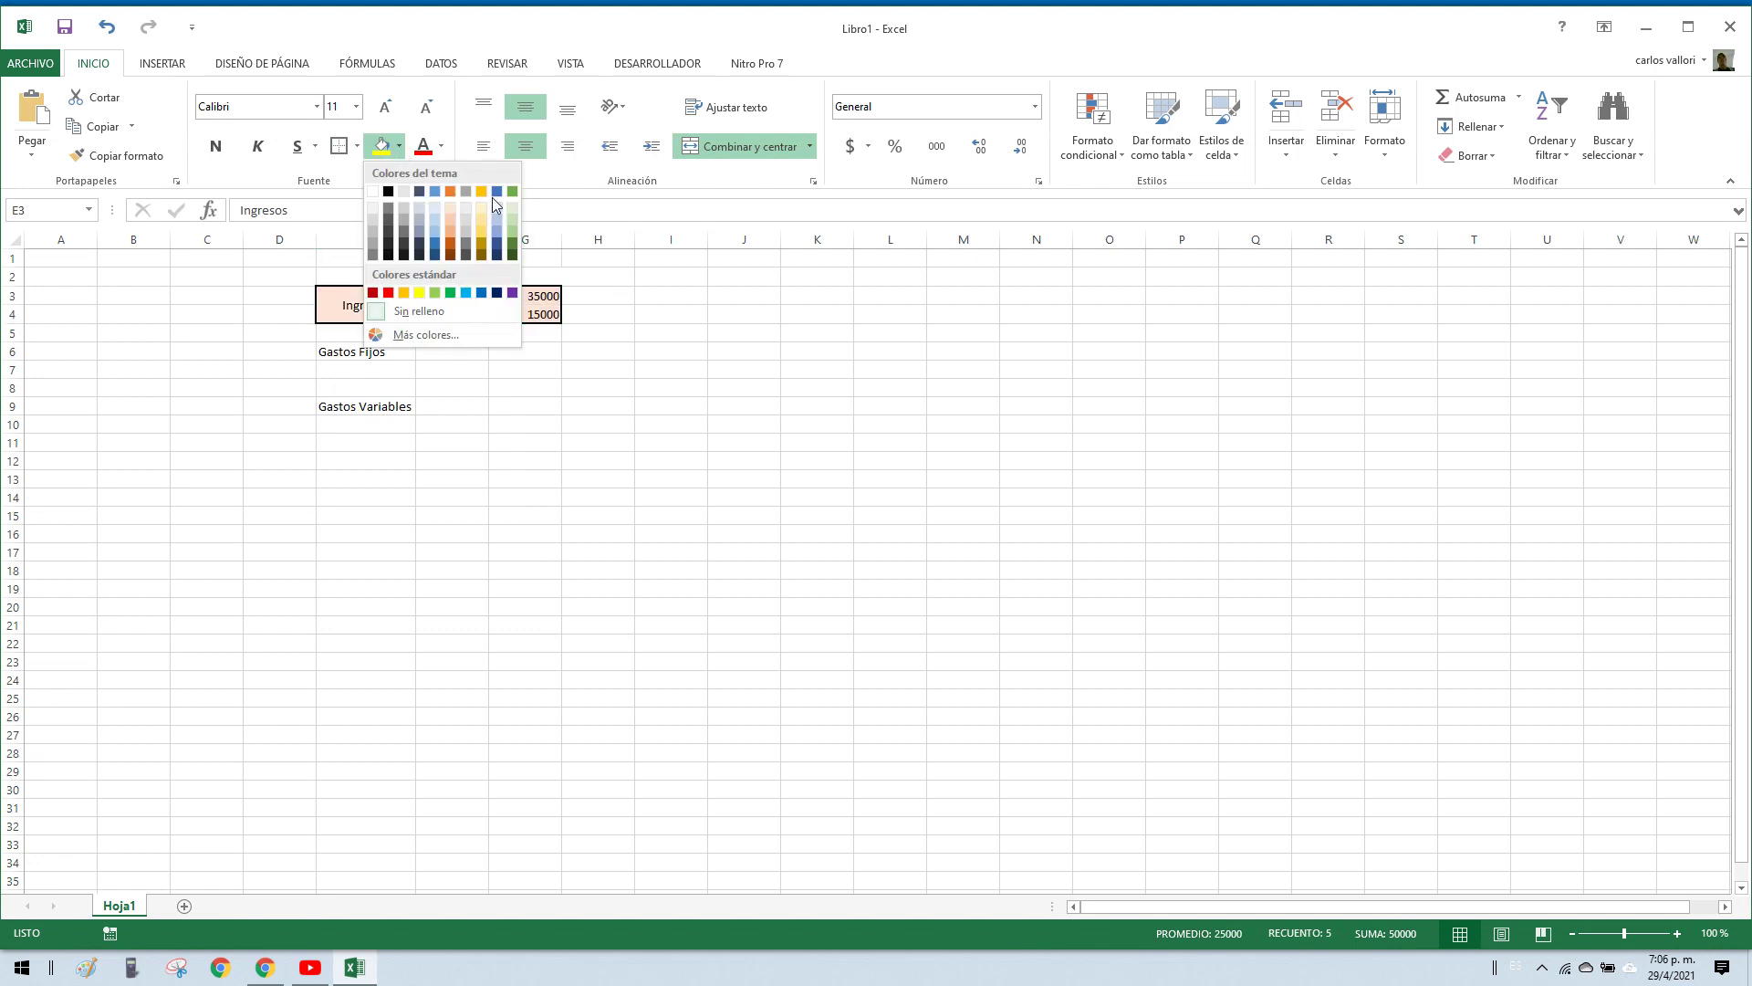
left_click(478, 290)
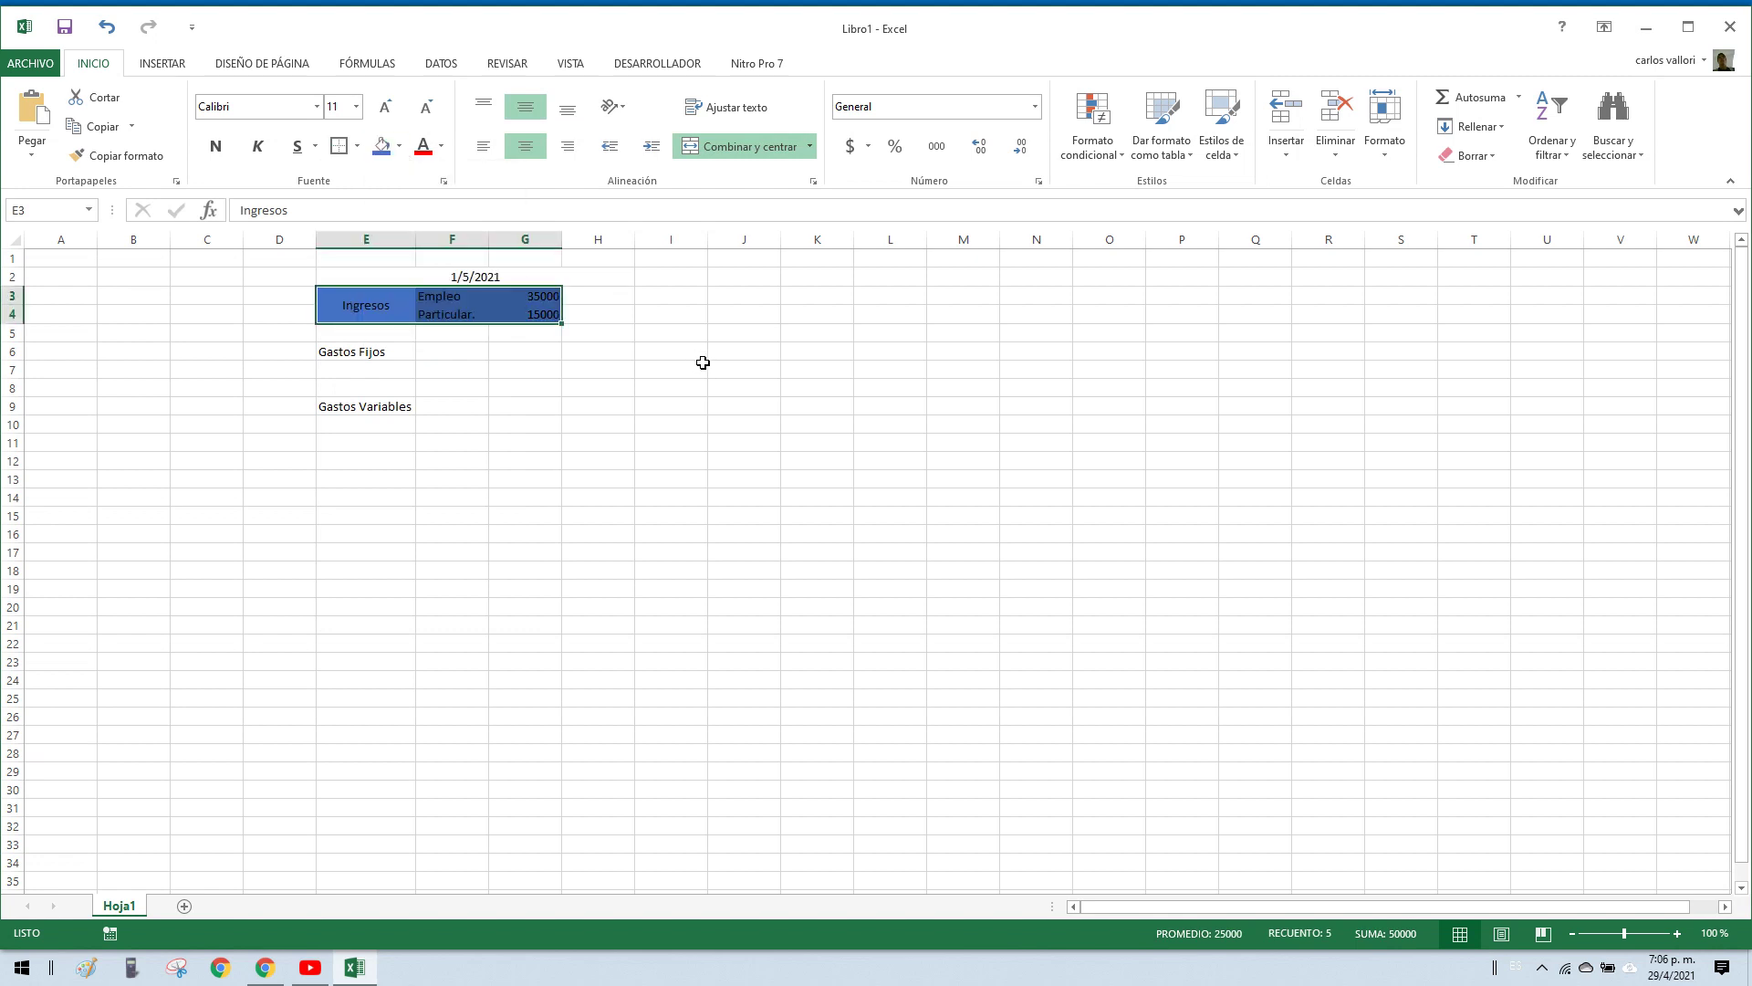
left_click(399, 147)
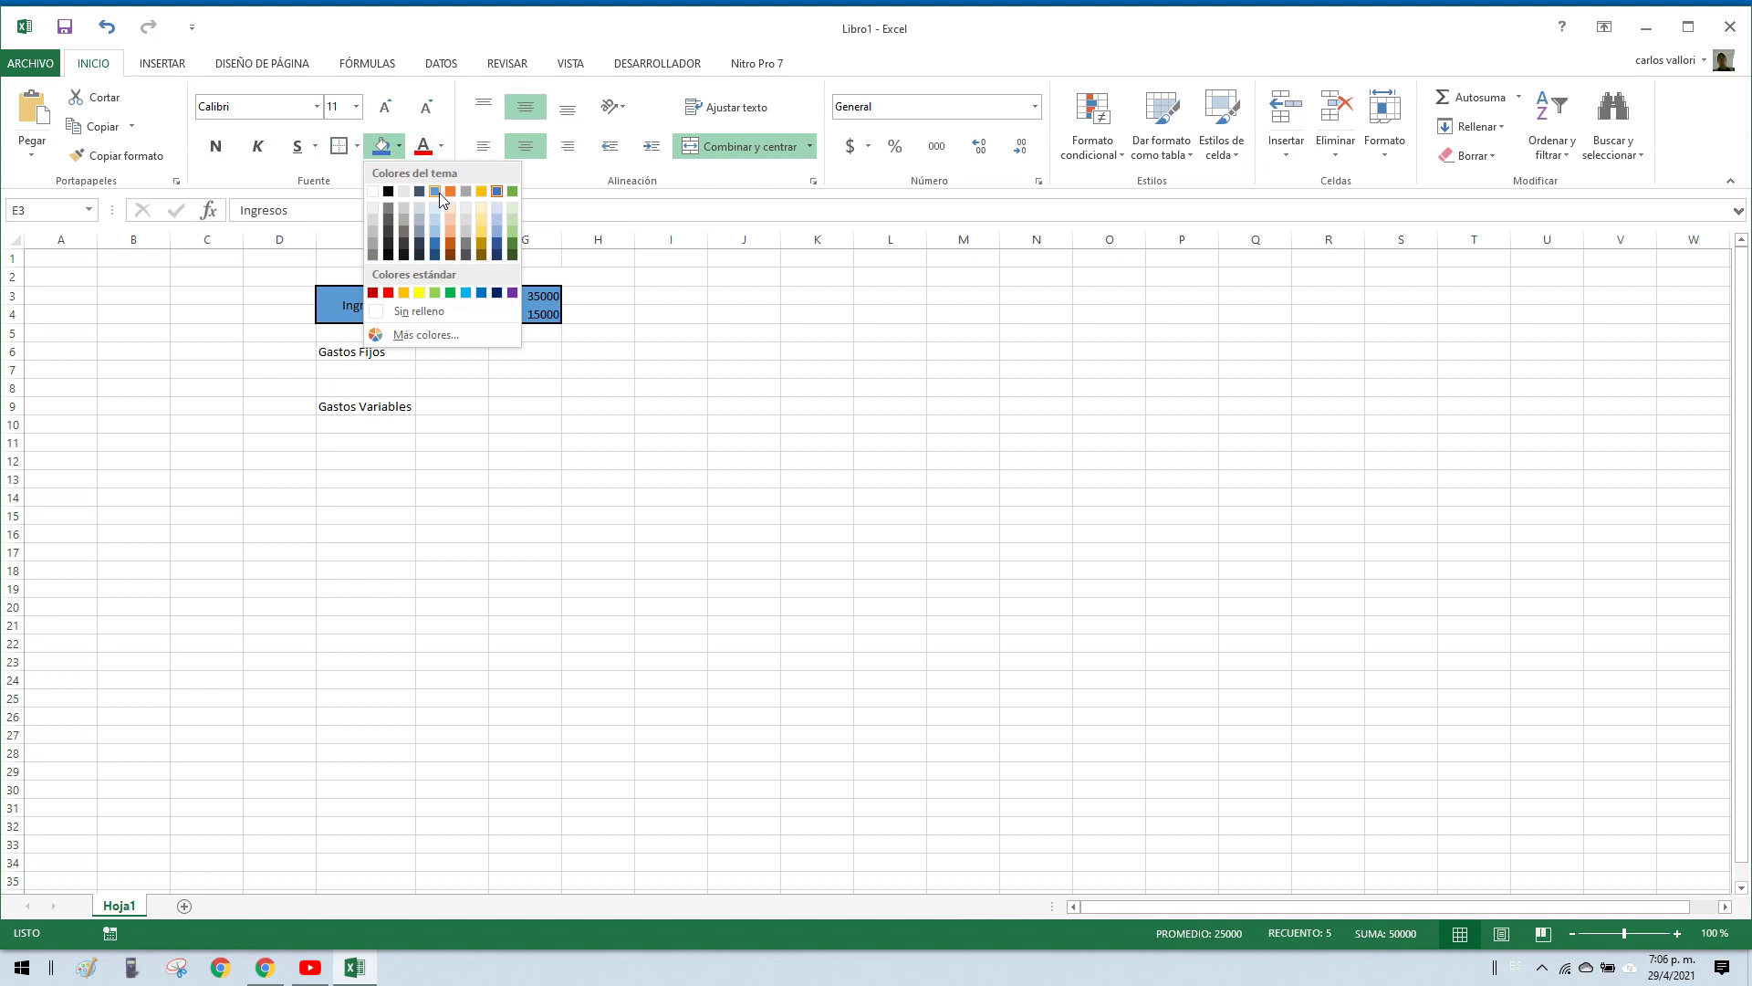
left_click(438, 193)
left_click(400, 151)
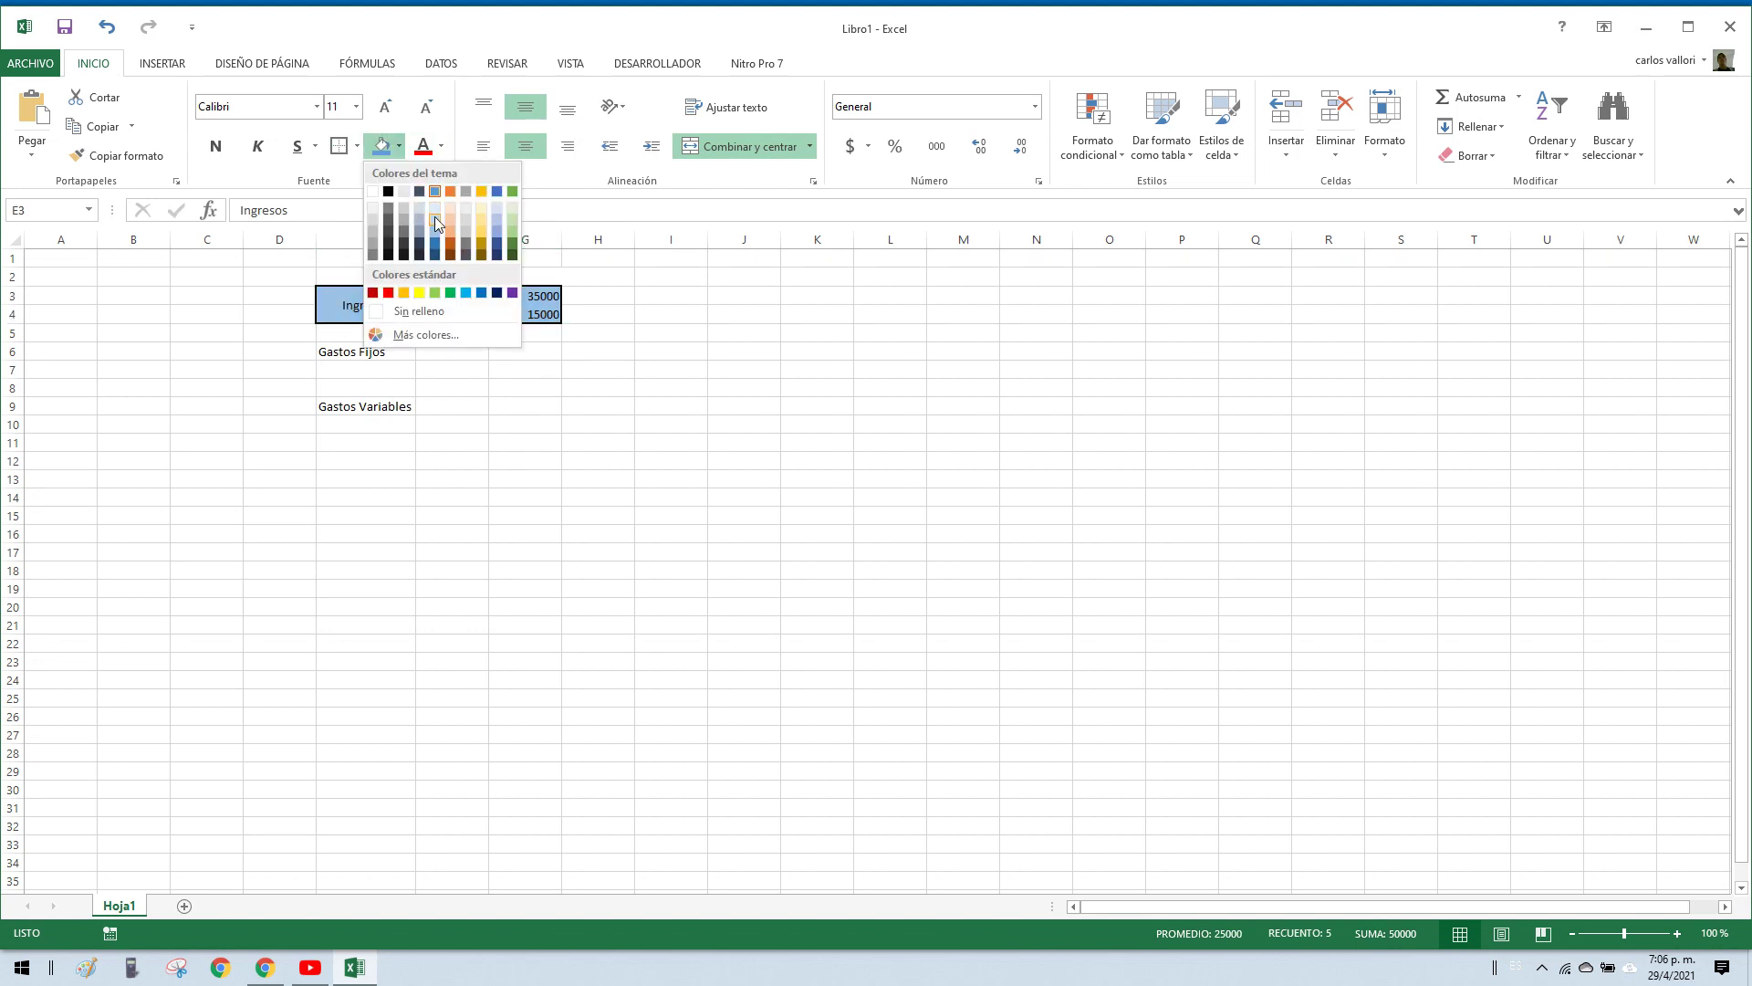
left_click(433, 207)
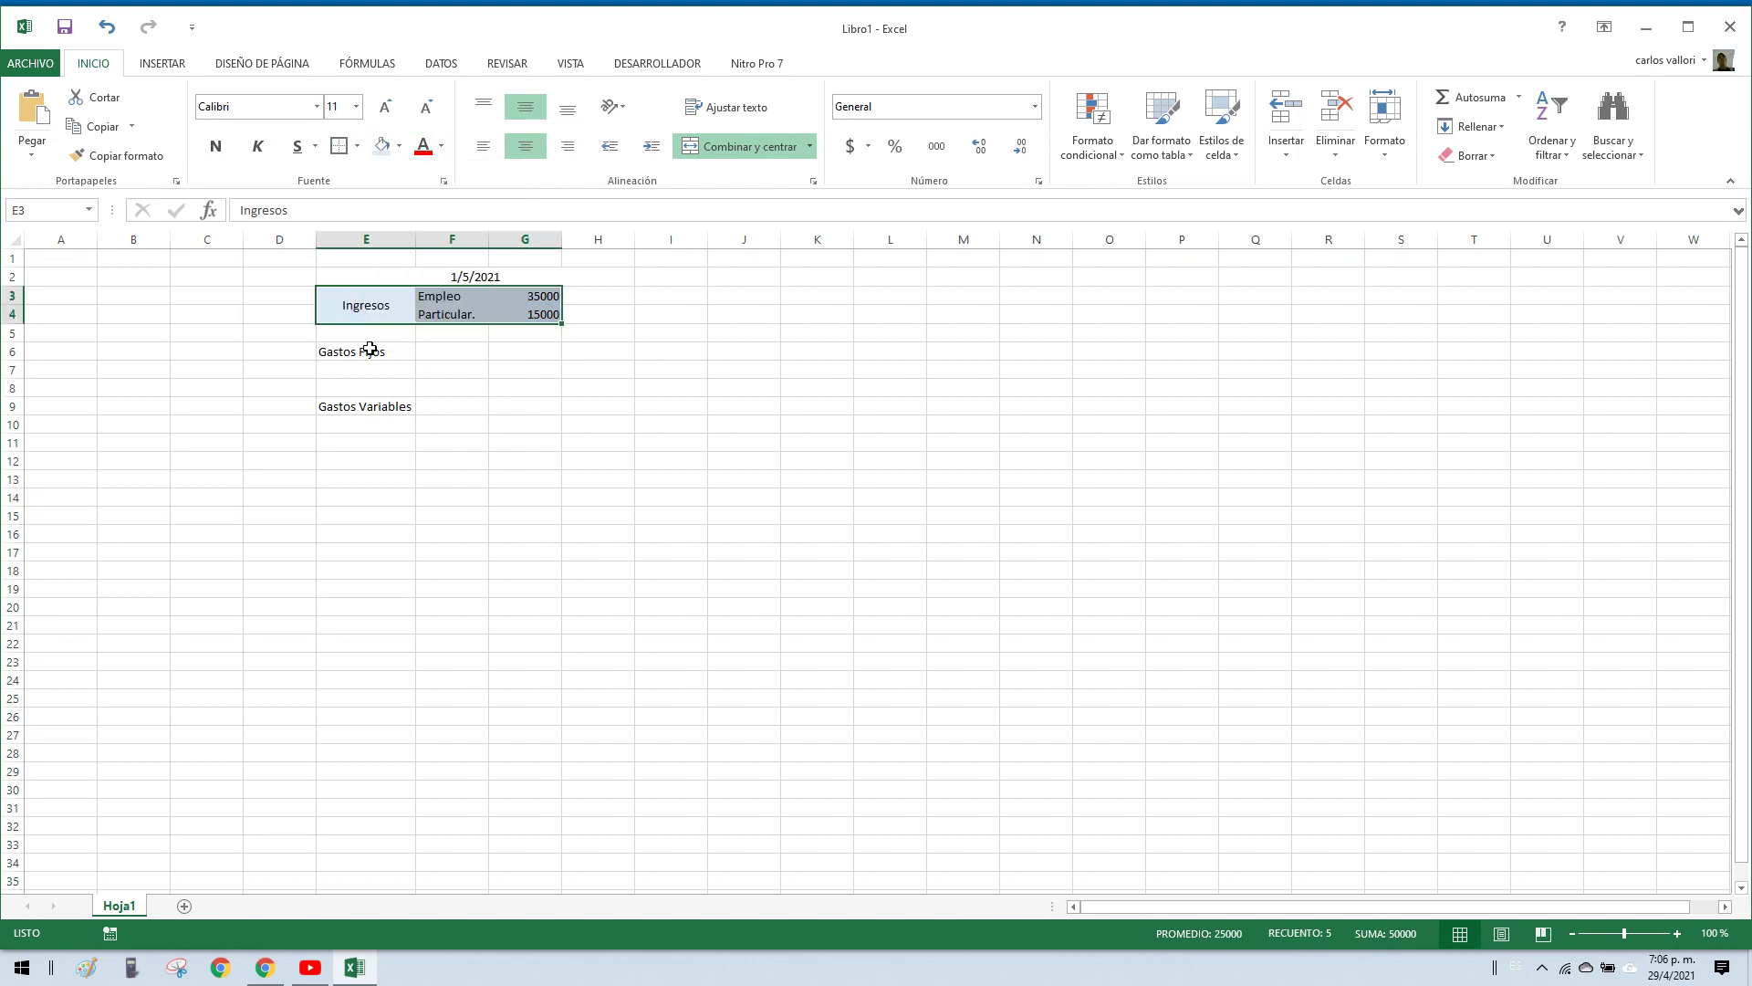
Step: Enter "Alquiler" in F5 with the amount 20000 in G5 as the first fixed expense
left_click(388, 351)
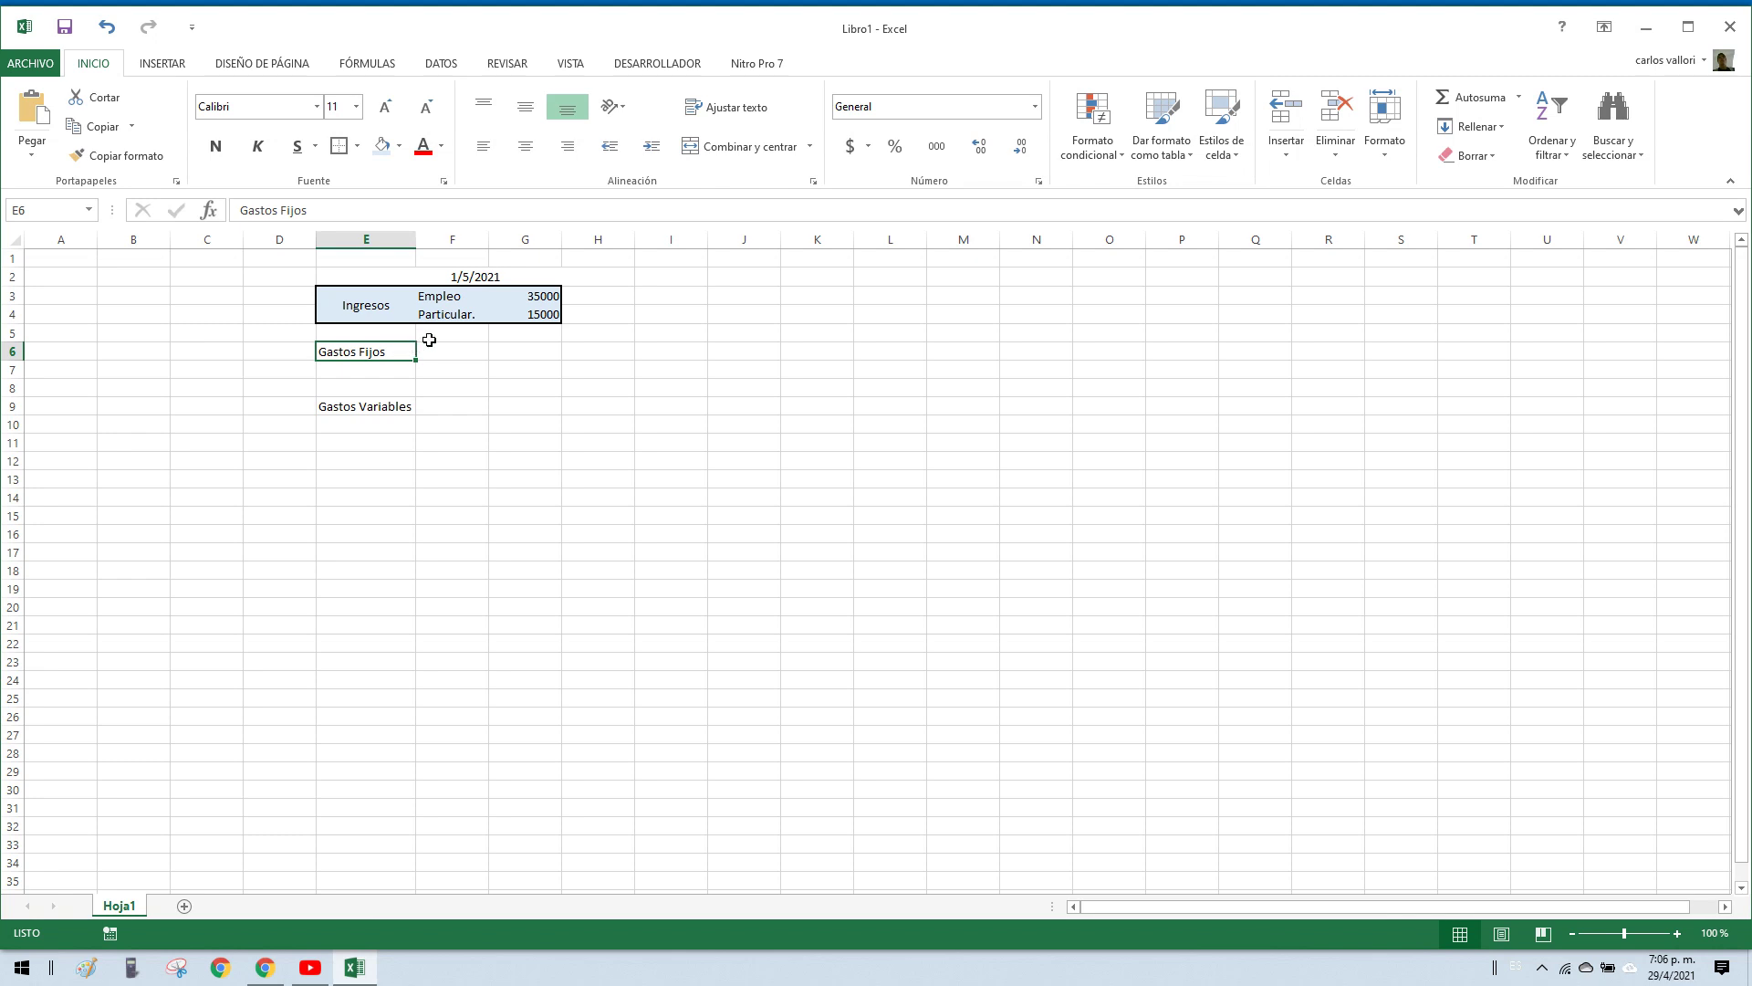
left_click(432, 335)
type("alquil")
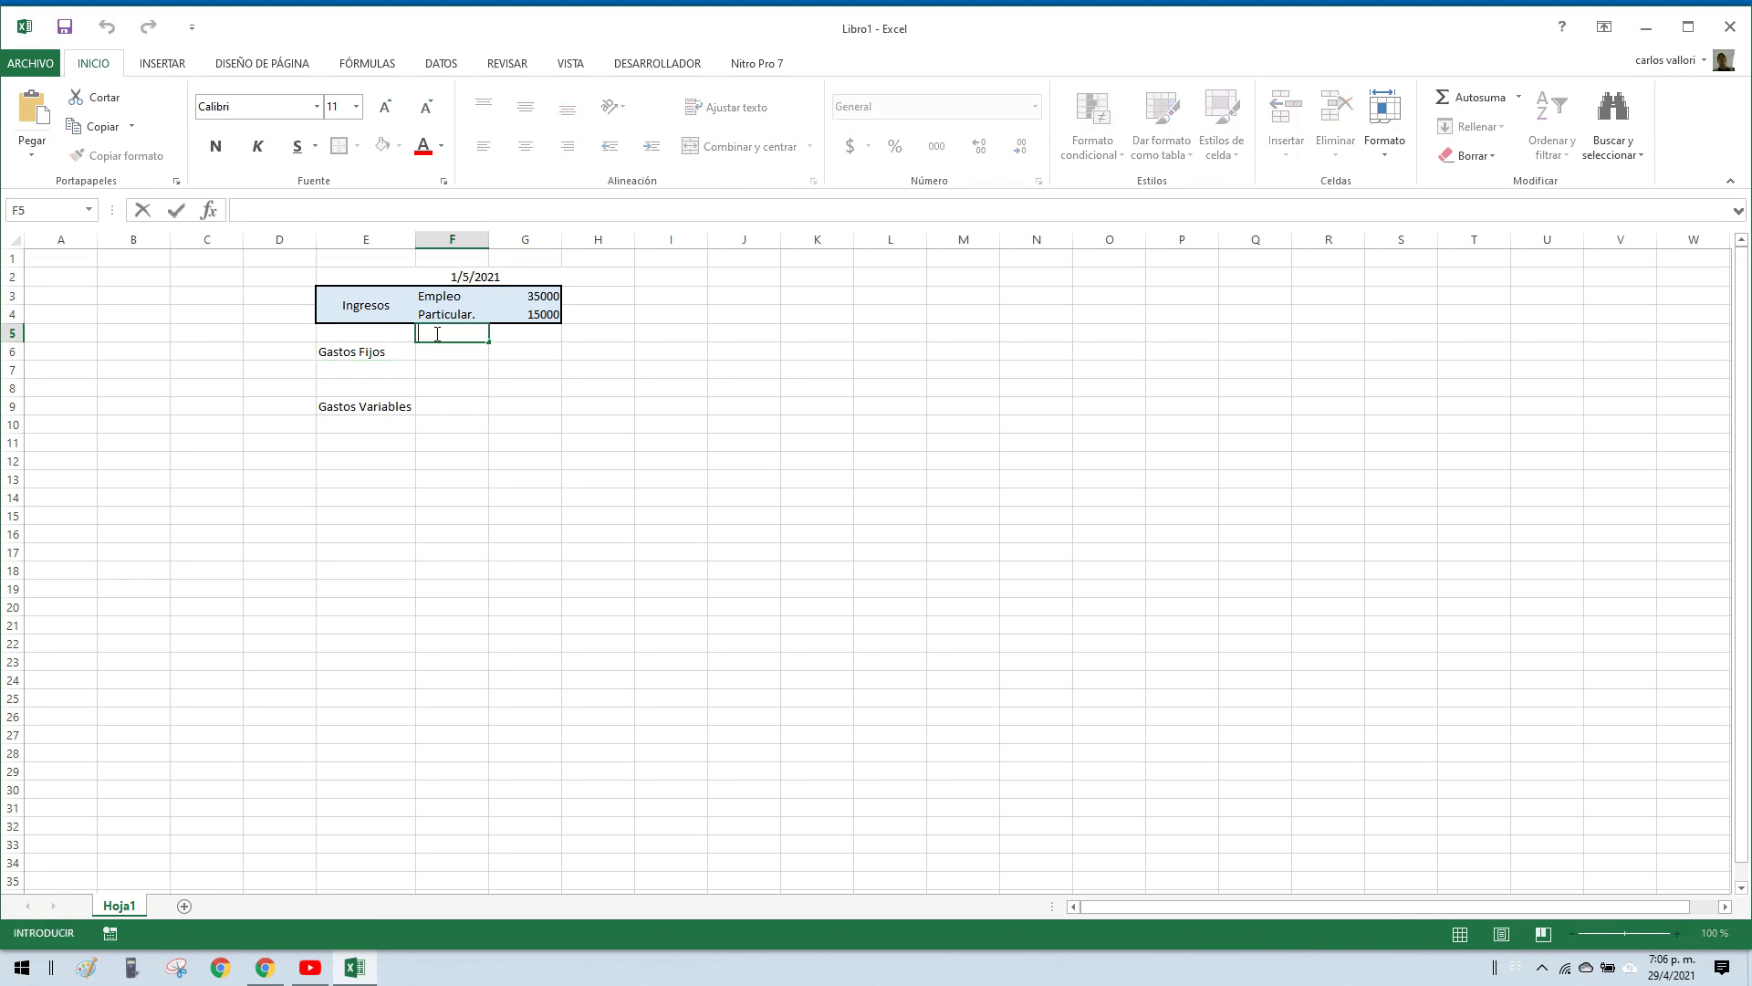
type("er")
left_click(248, 212)
key("BackSpace")
type("A")
key("Return")
key("Up")
key("Right")
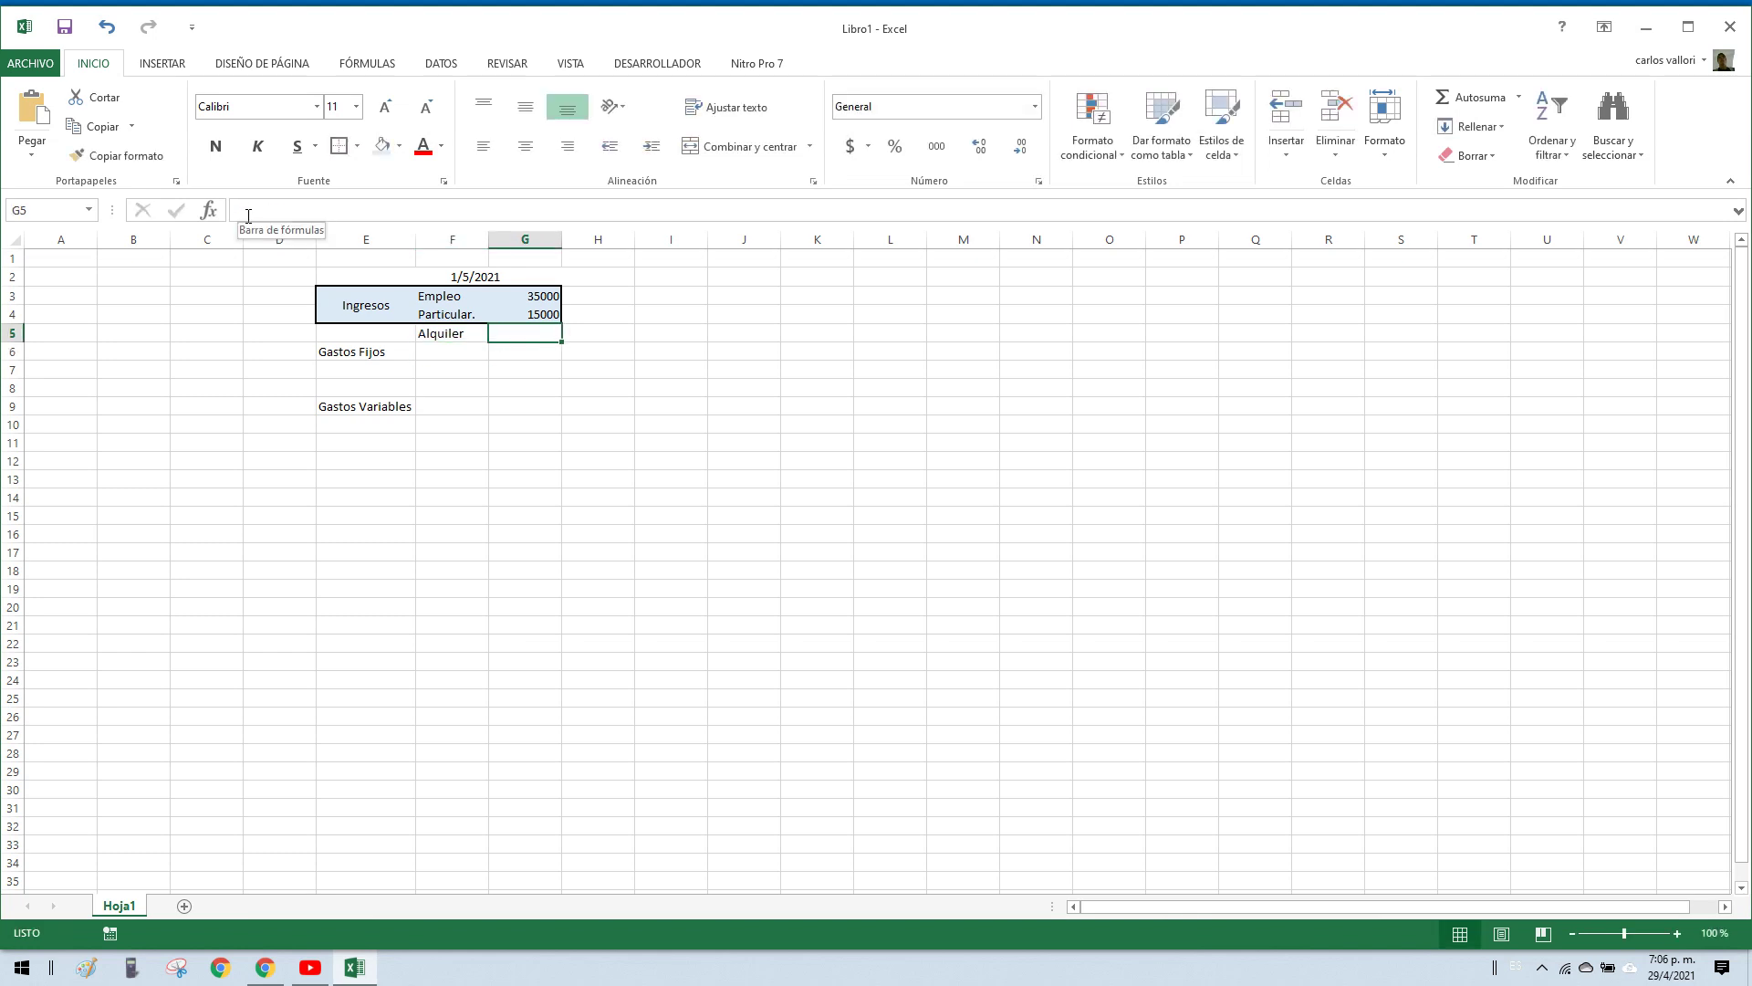
type("20000")
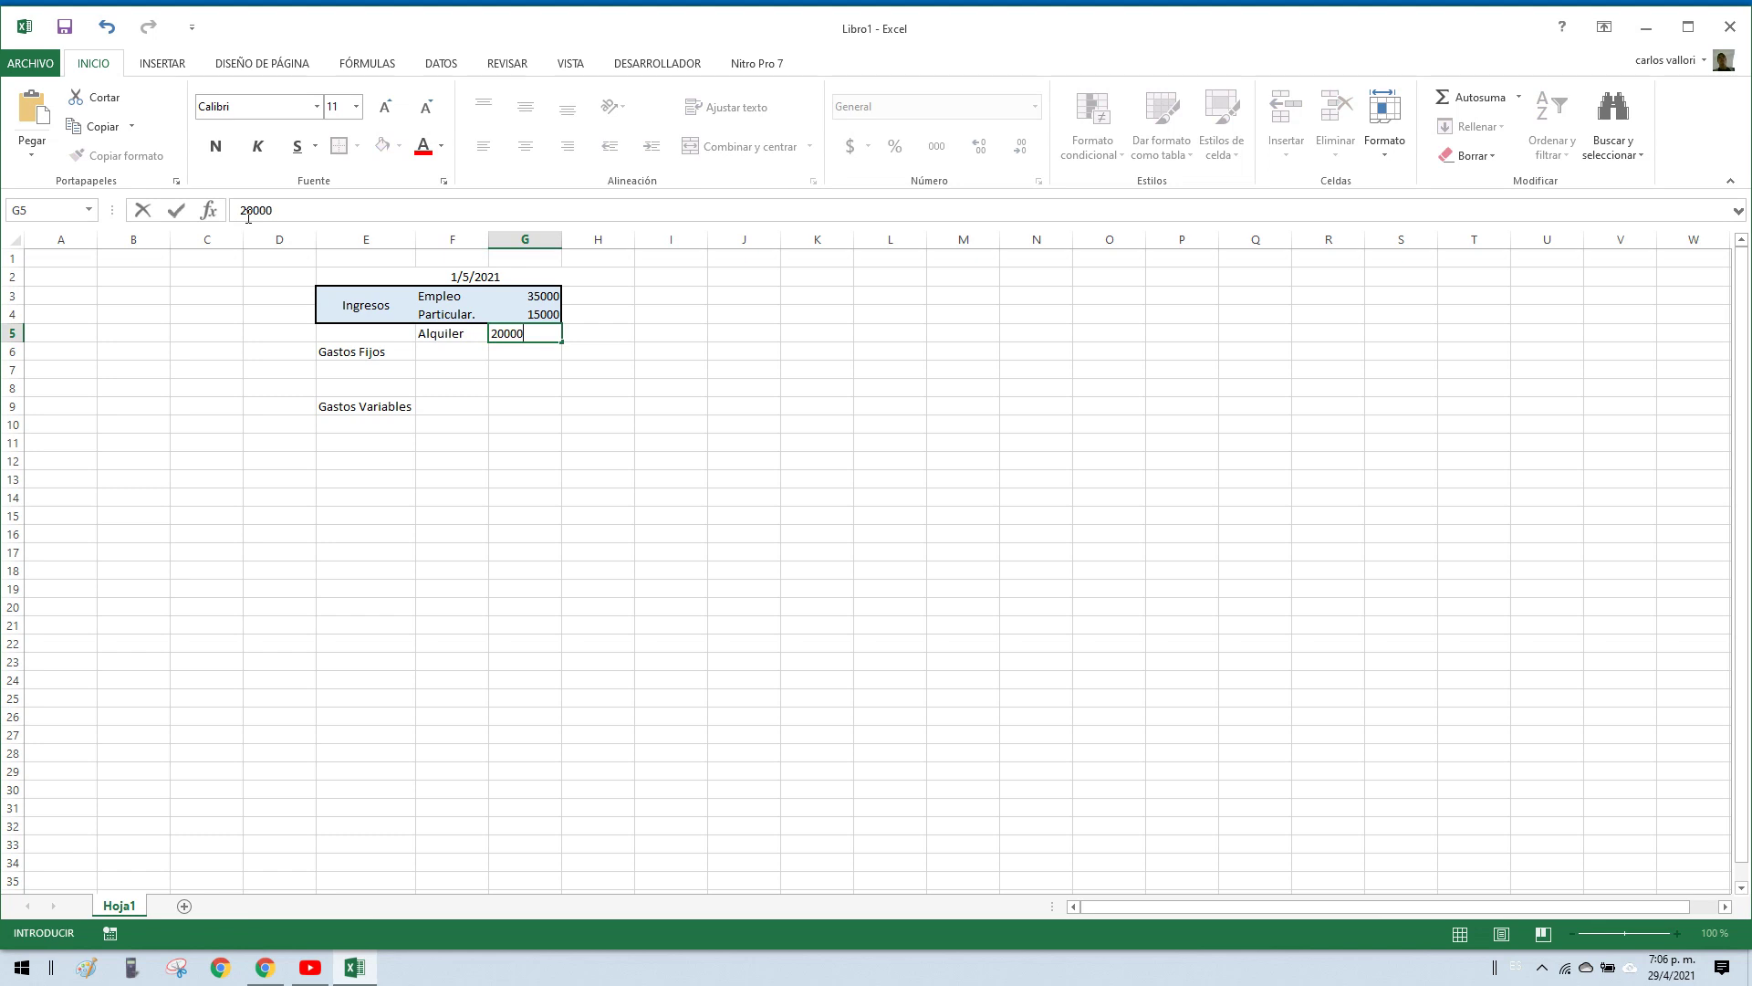
key("Return")
Step: Add "S.iluminaciòn" in F6 with the amount 800 in G6, and auto-fit column F to its contents
key("Left")
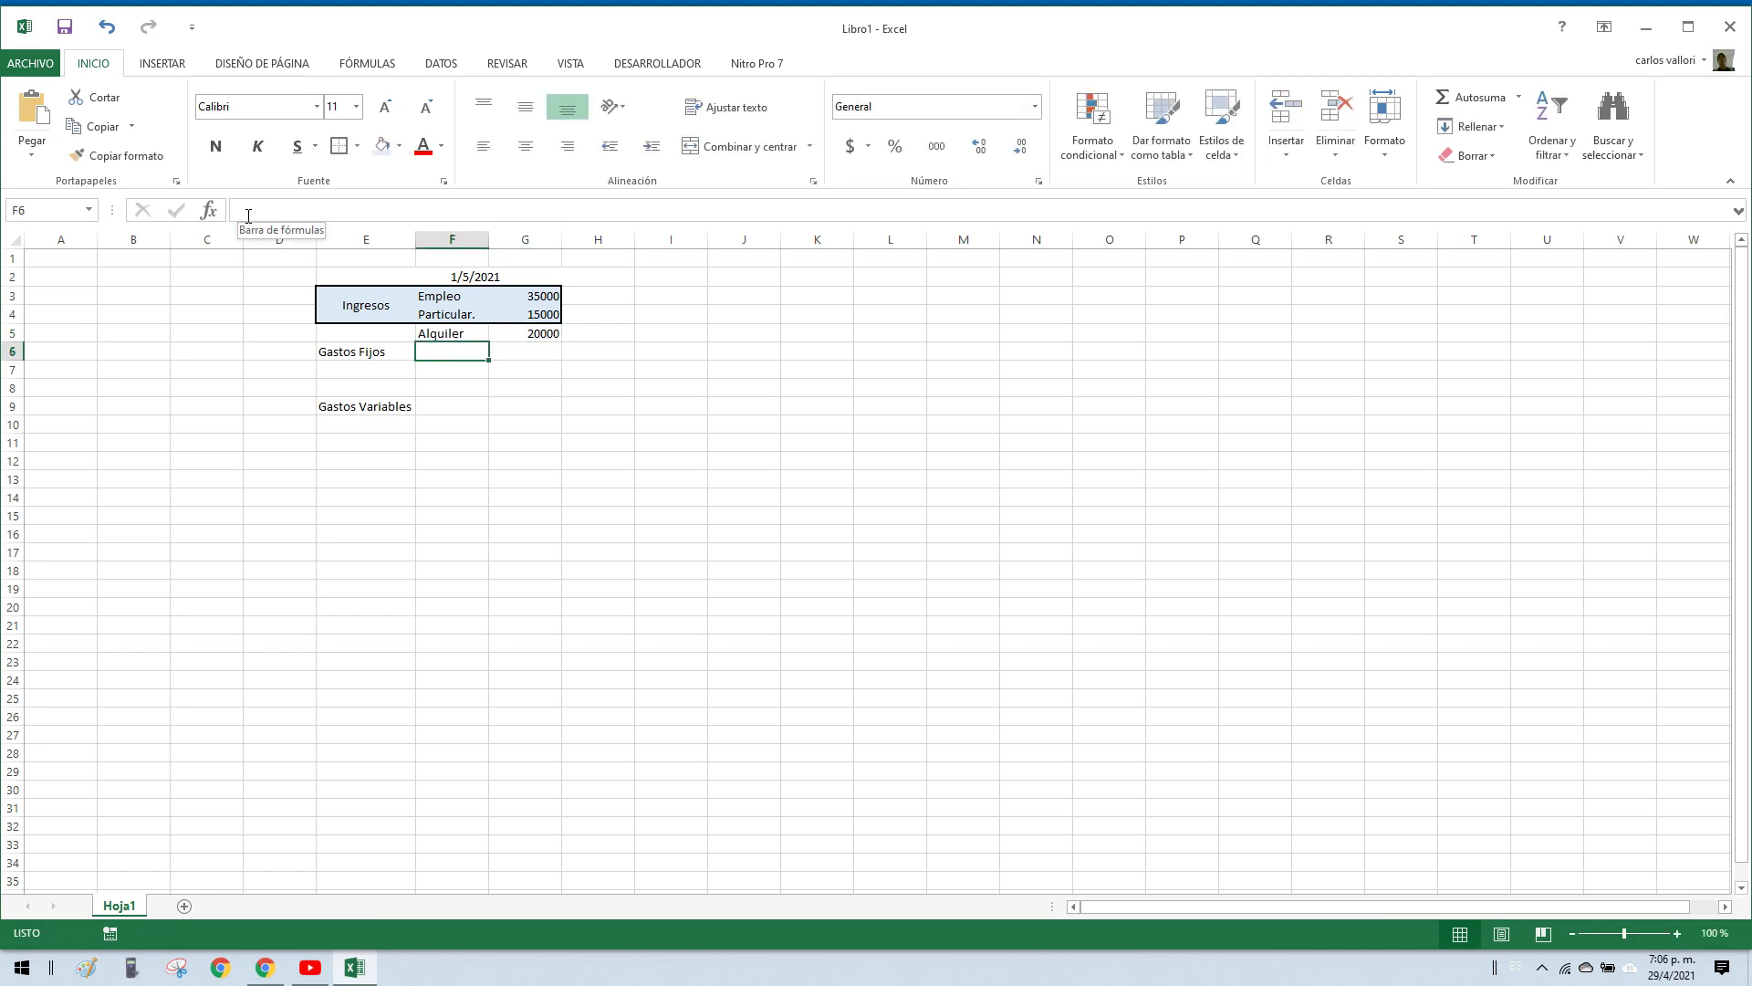
type("S")
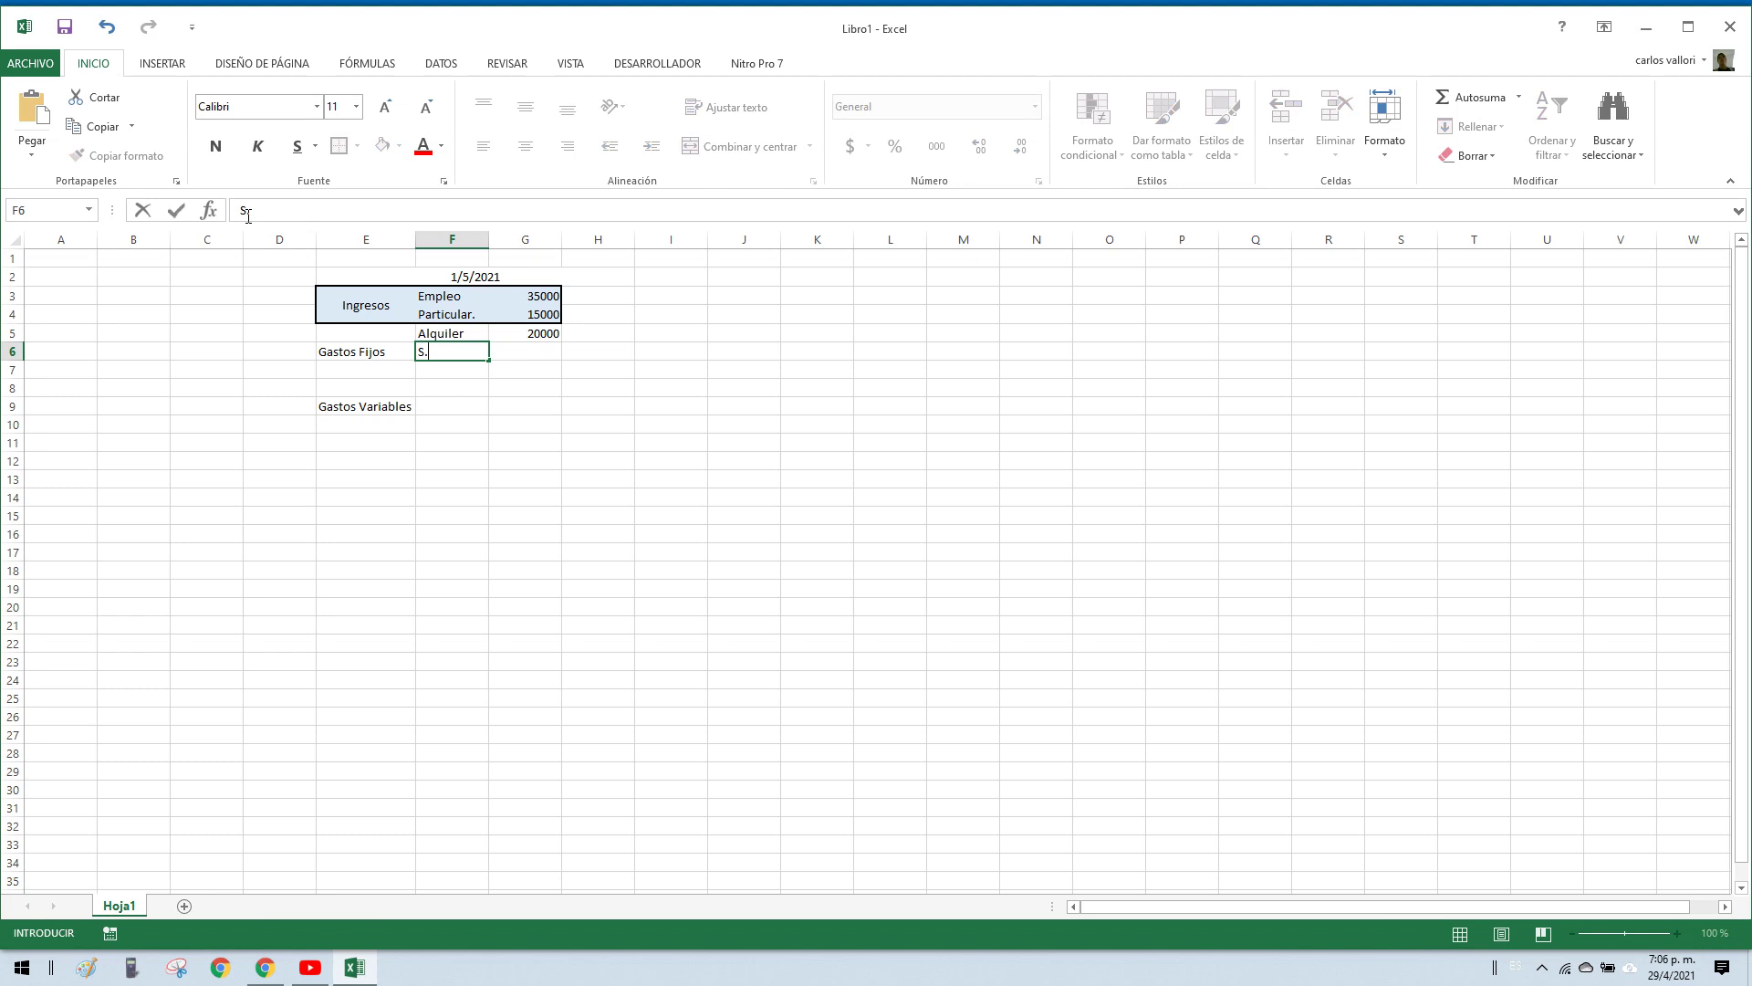
type(".iluminaciòn")
key("Return")
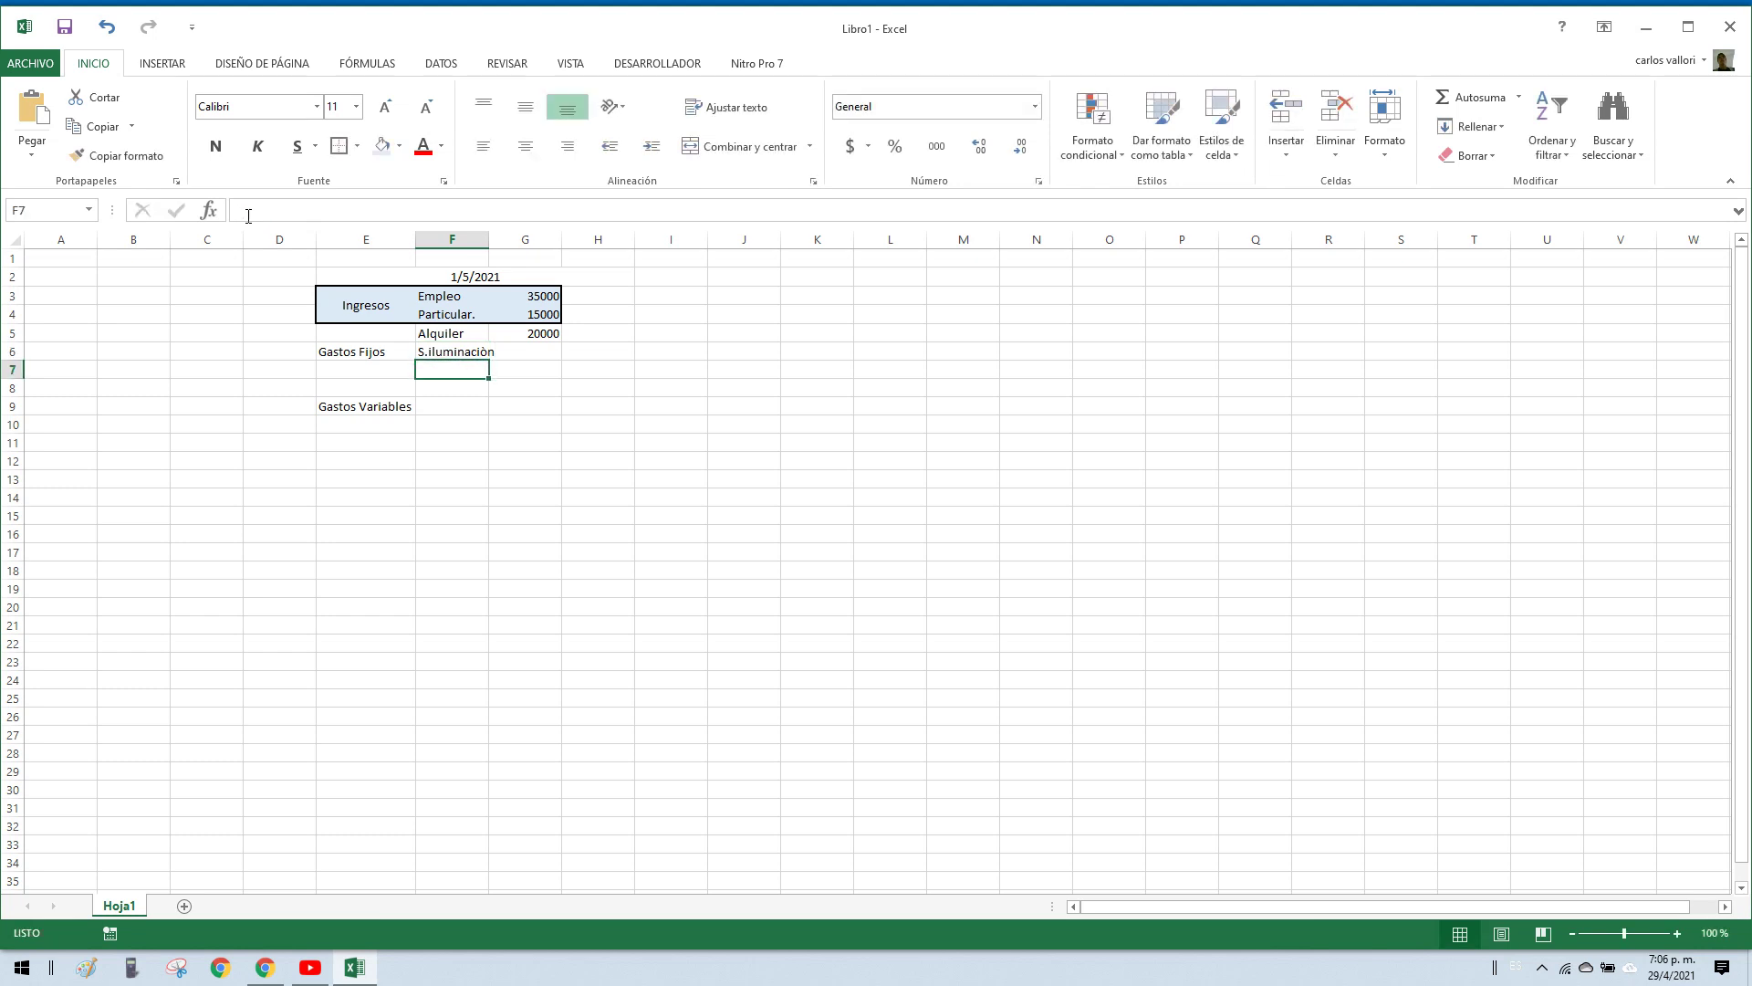
double_click(488, 239)
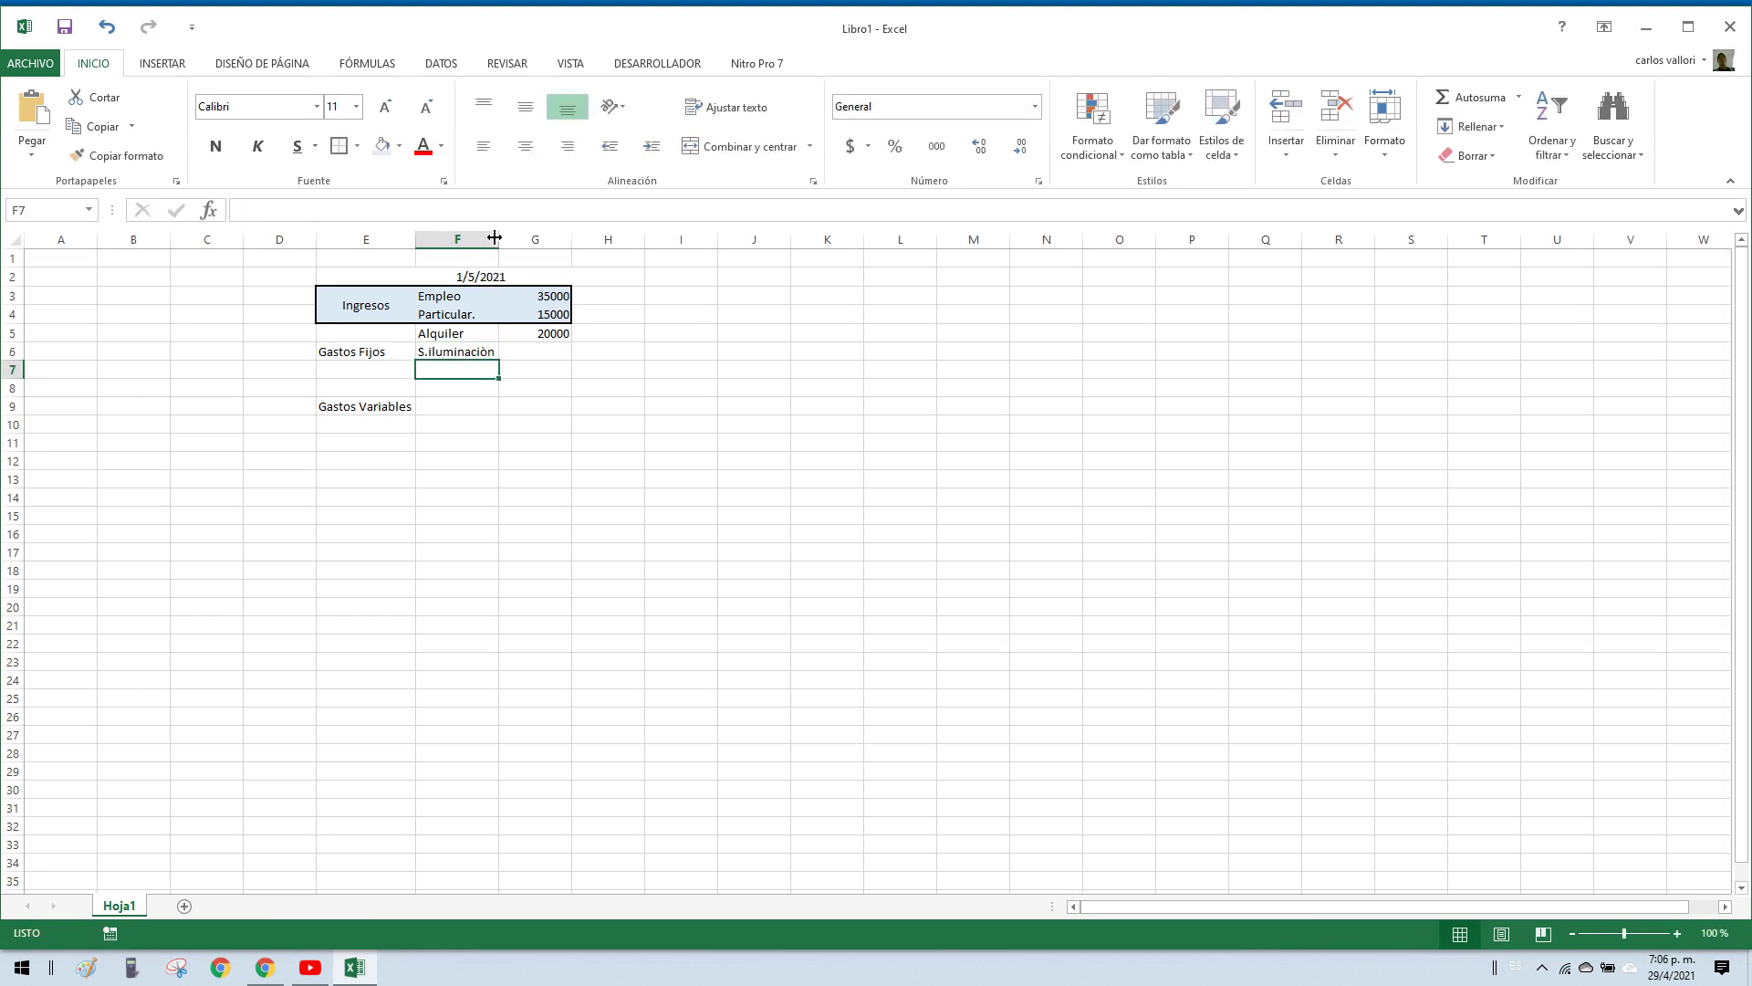
double_click(514, 351)
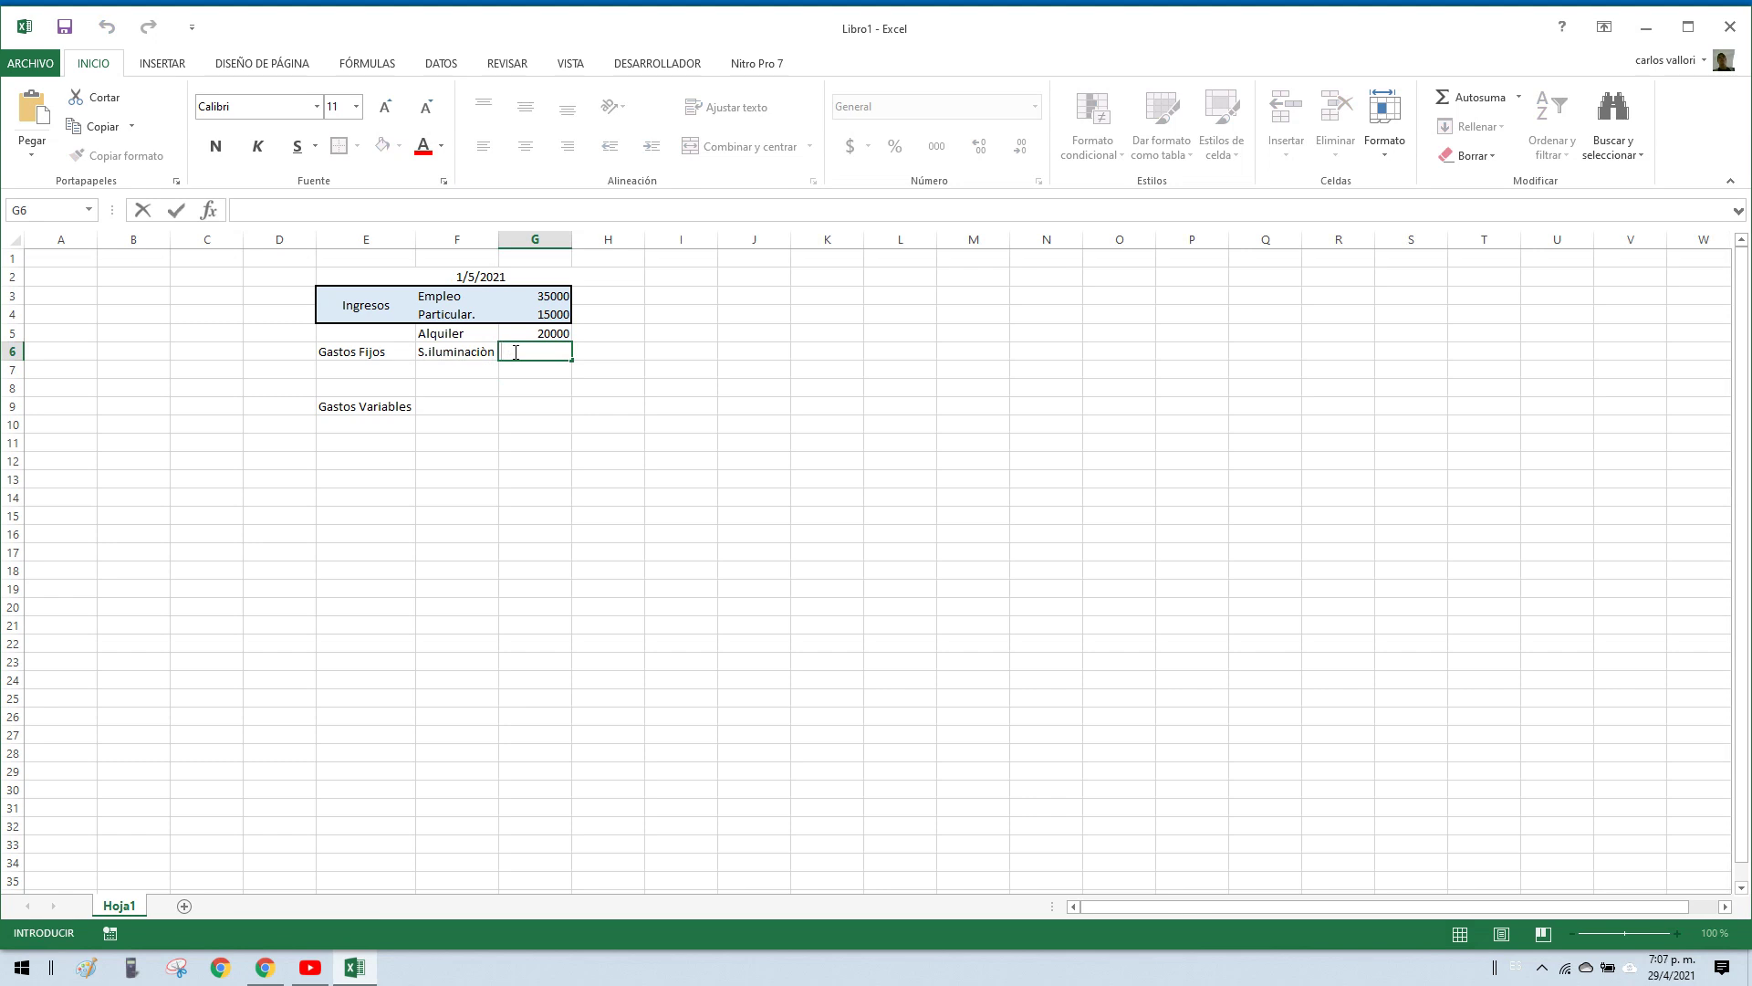
type("800")
key("Return")
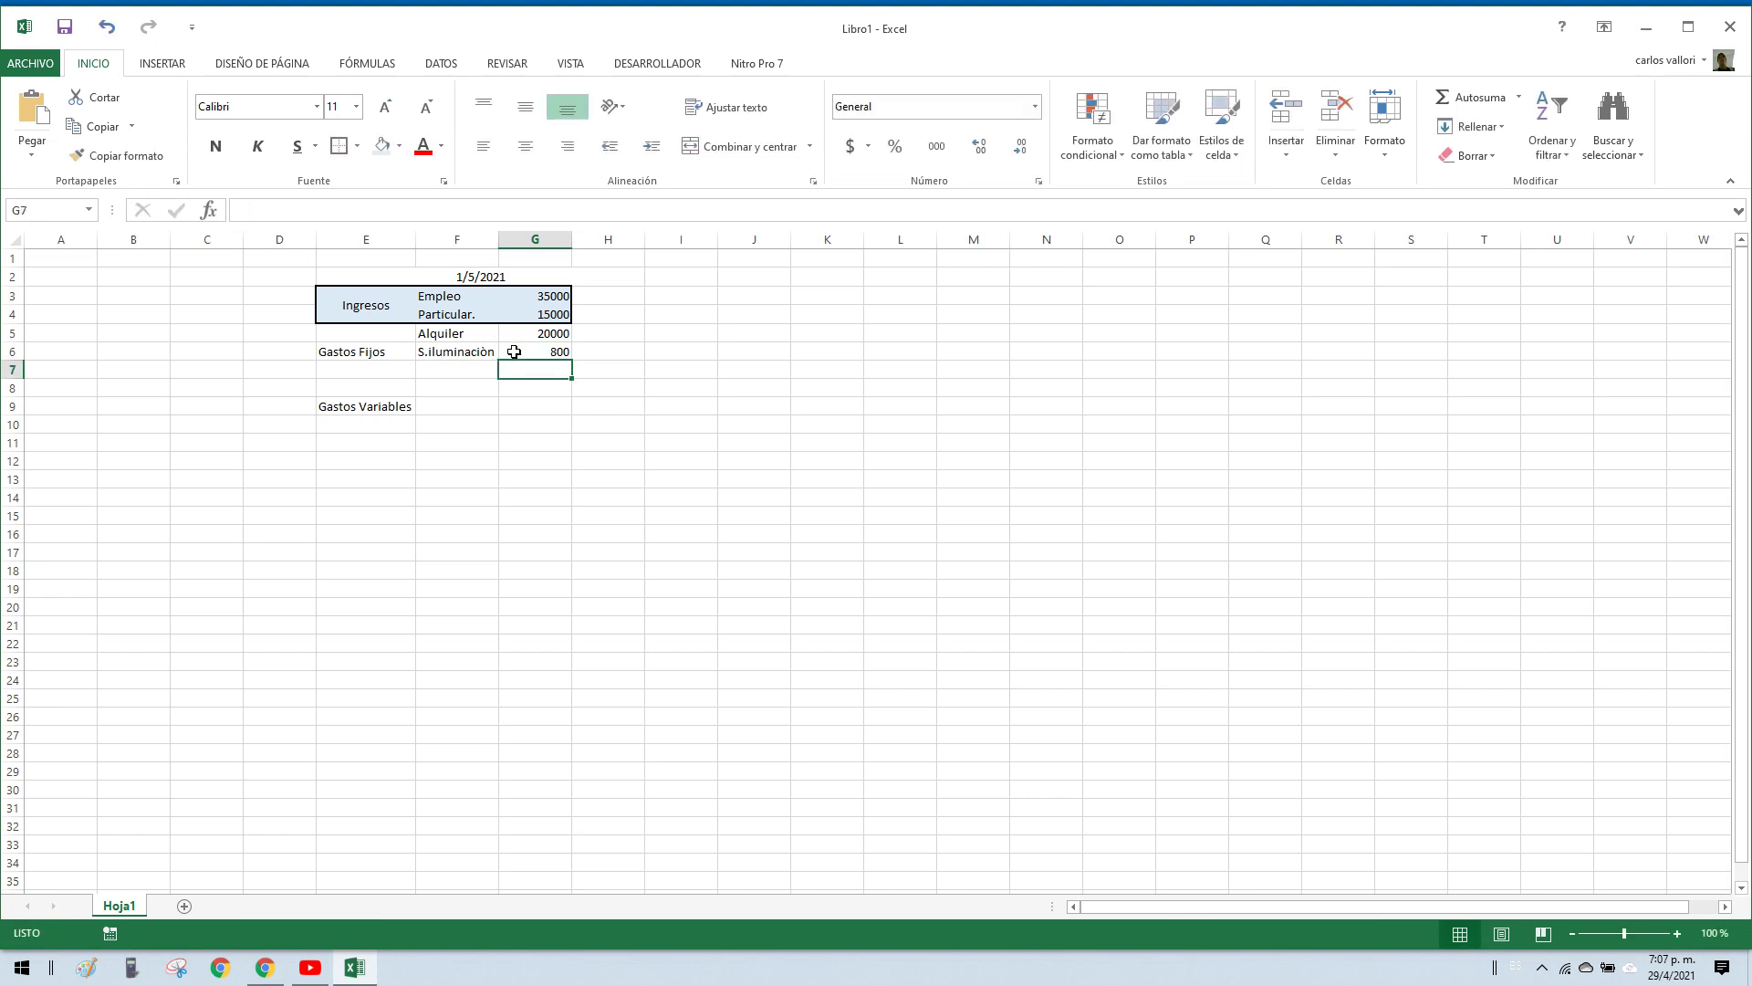
Step: Add "Seguro Vehiculo" in F7 with the amount 2100 in G7, and auto-fit column F to its contents
key("Left")
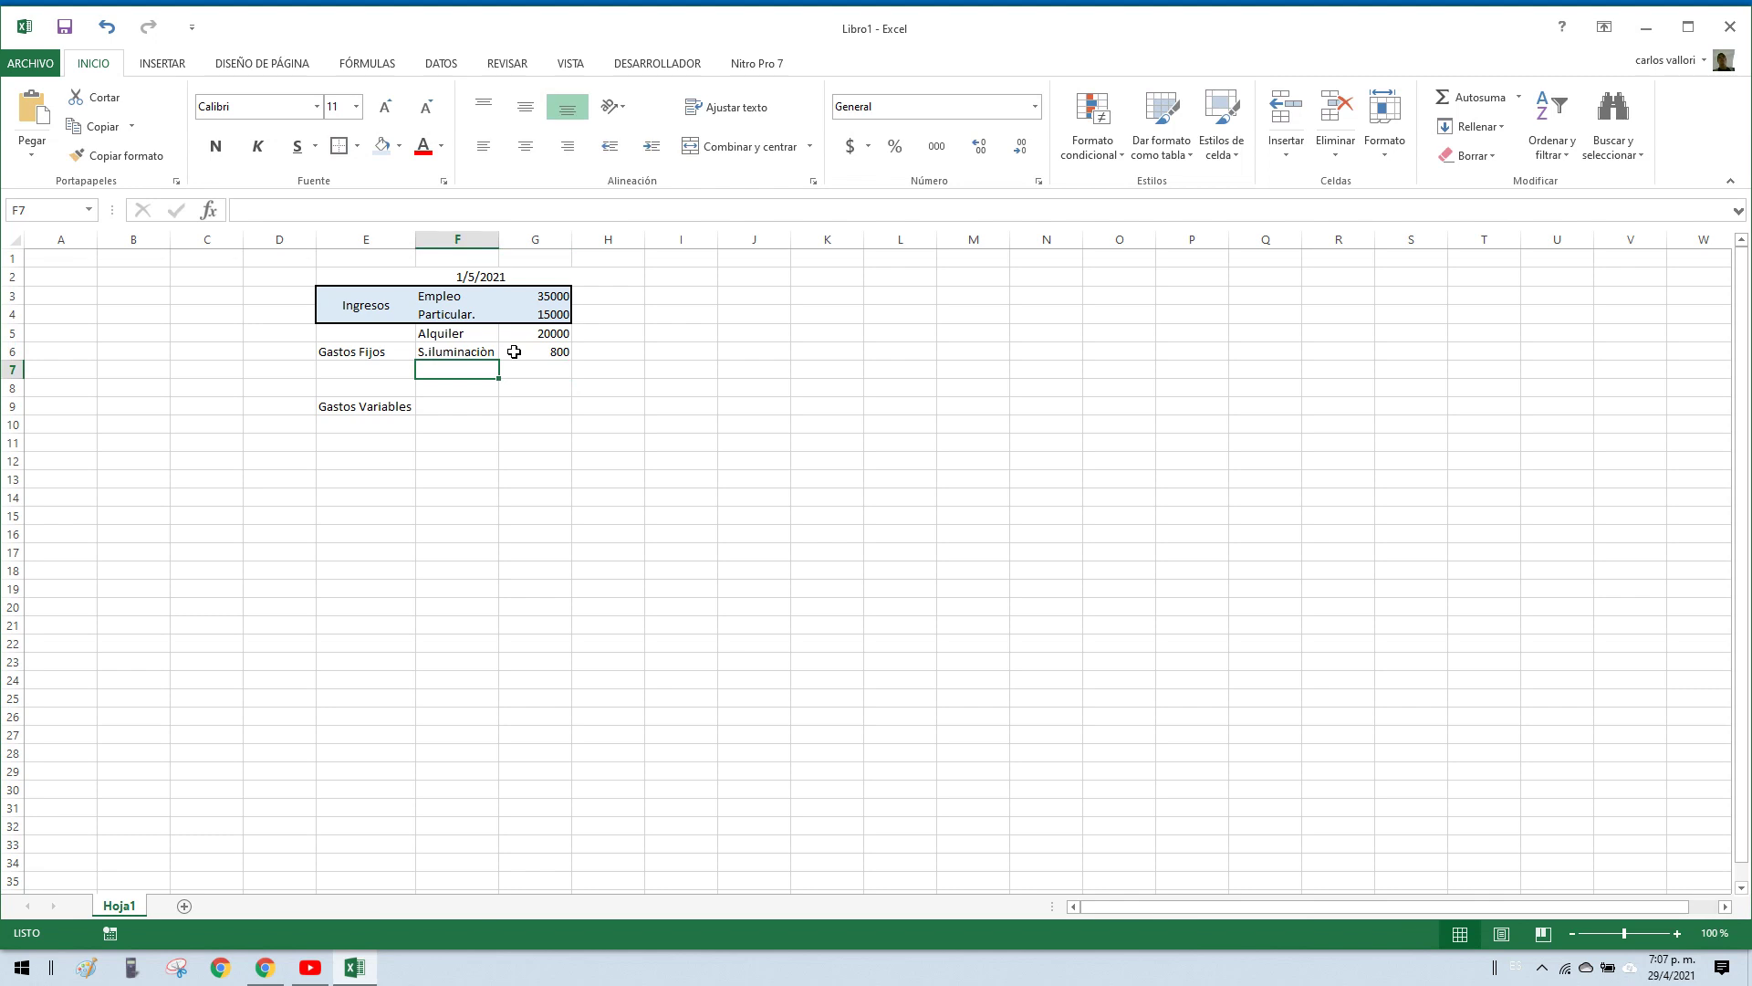
type("Seguro")
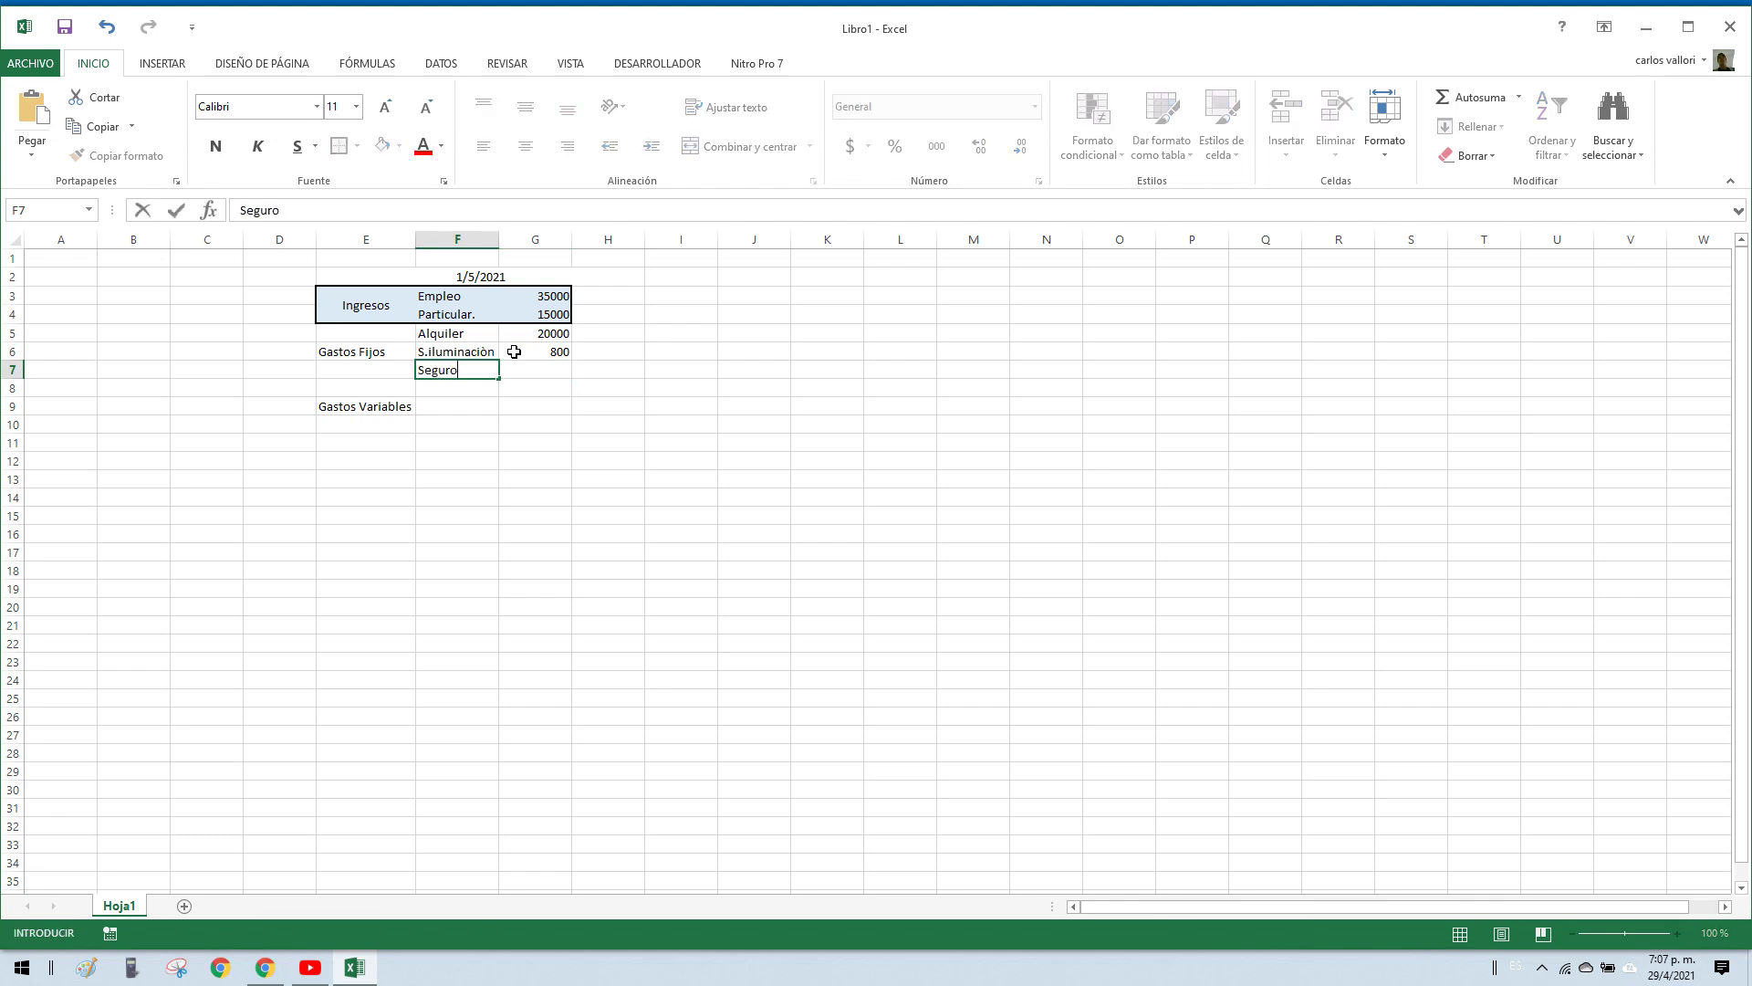
type(" Vehiculo")
key("Return")
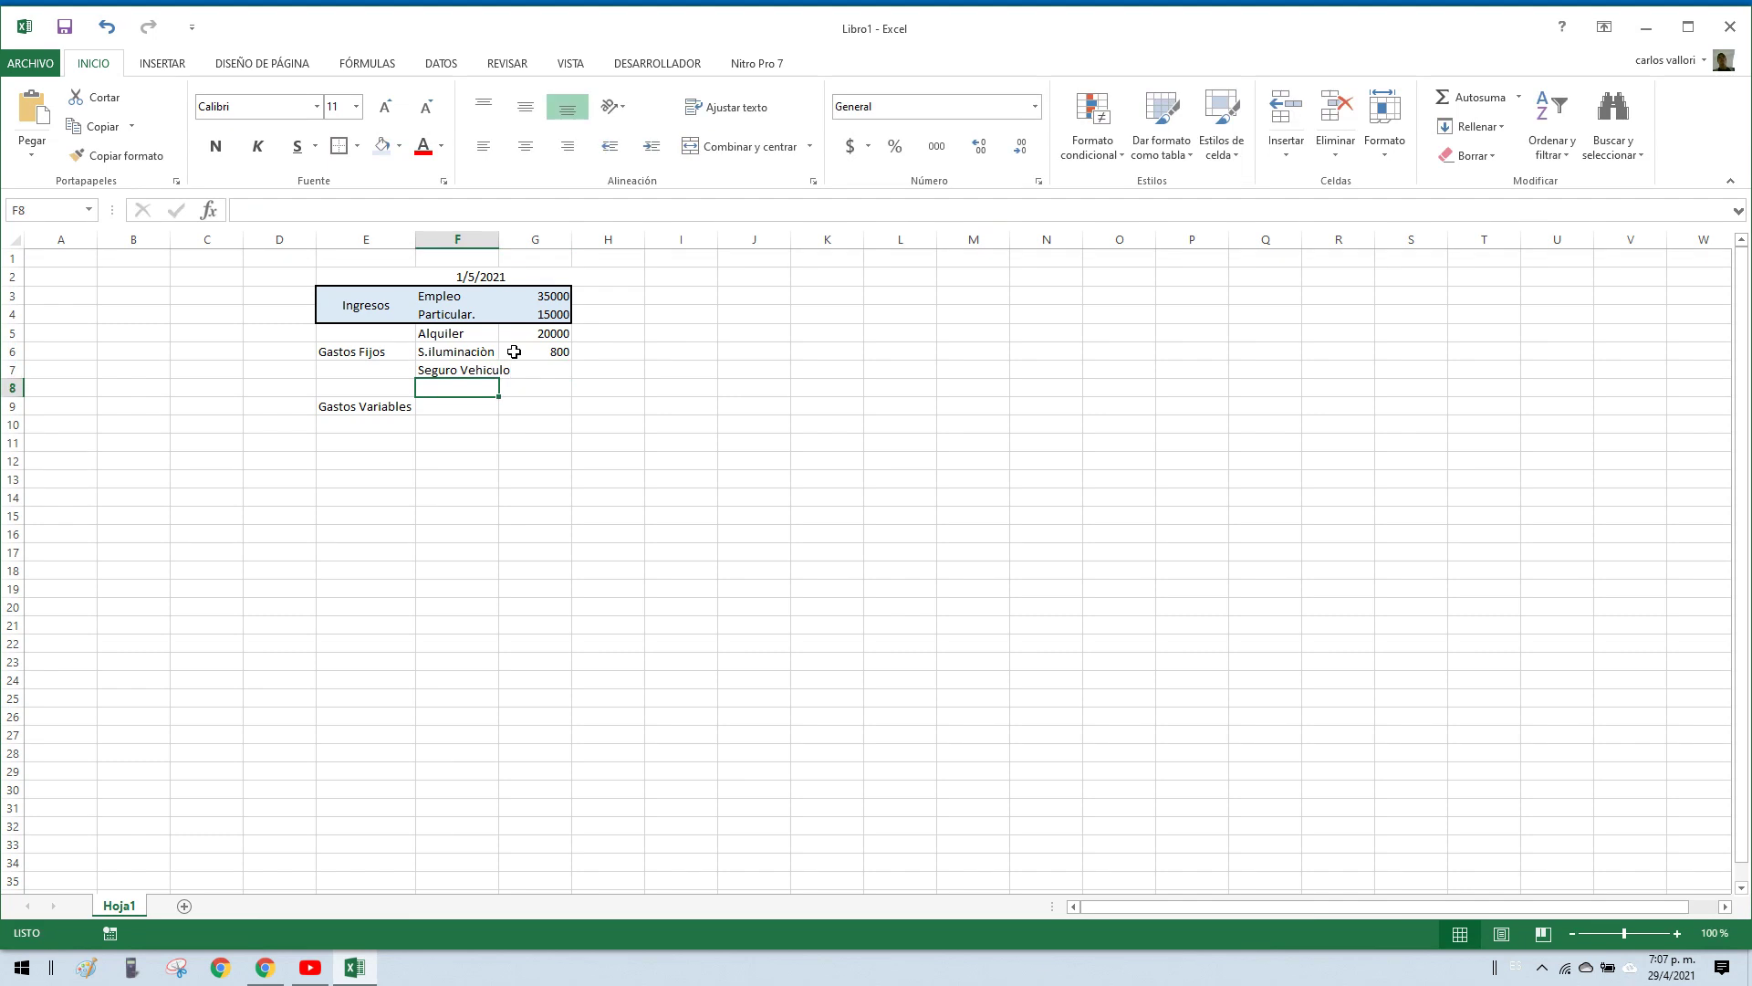
double_click(498, 239)
left_click(522, 369)
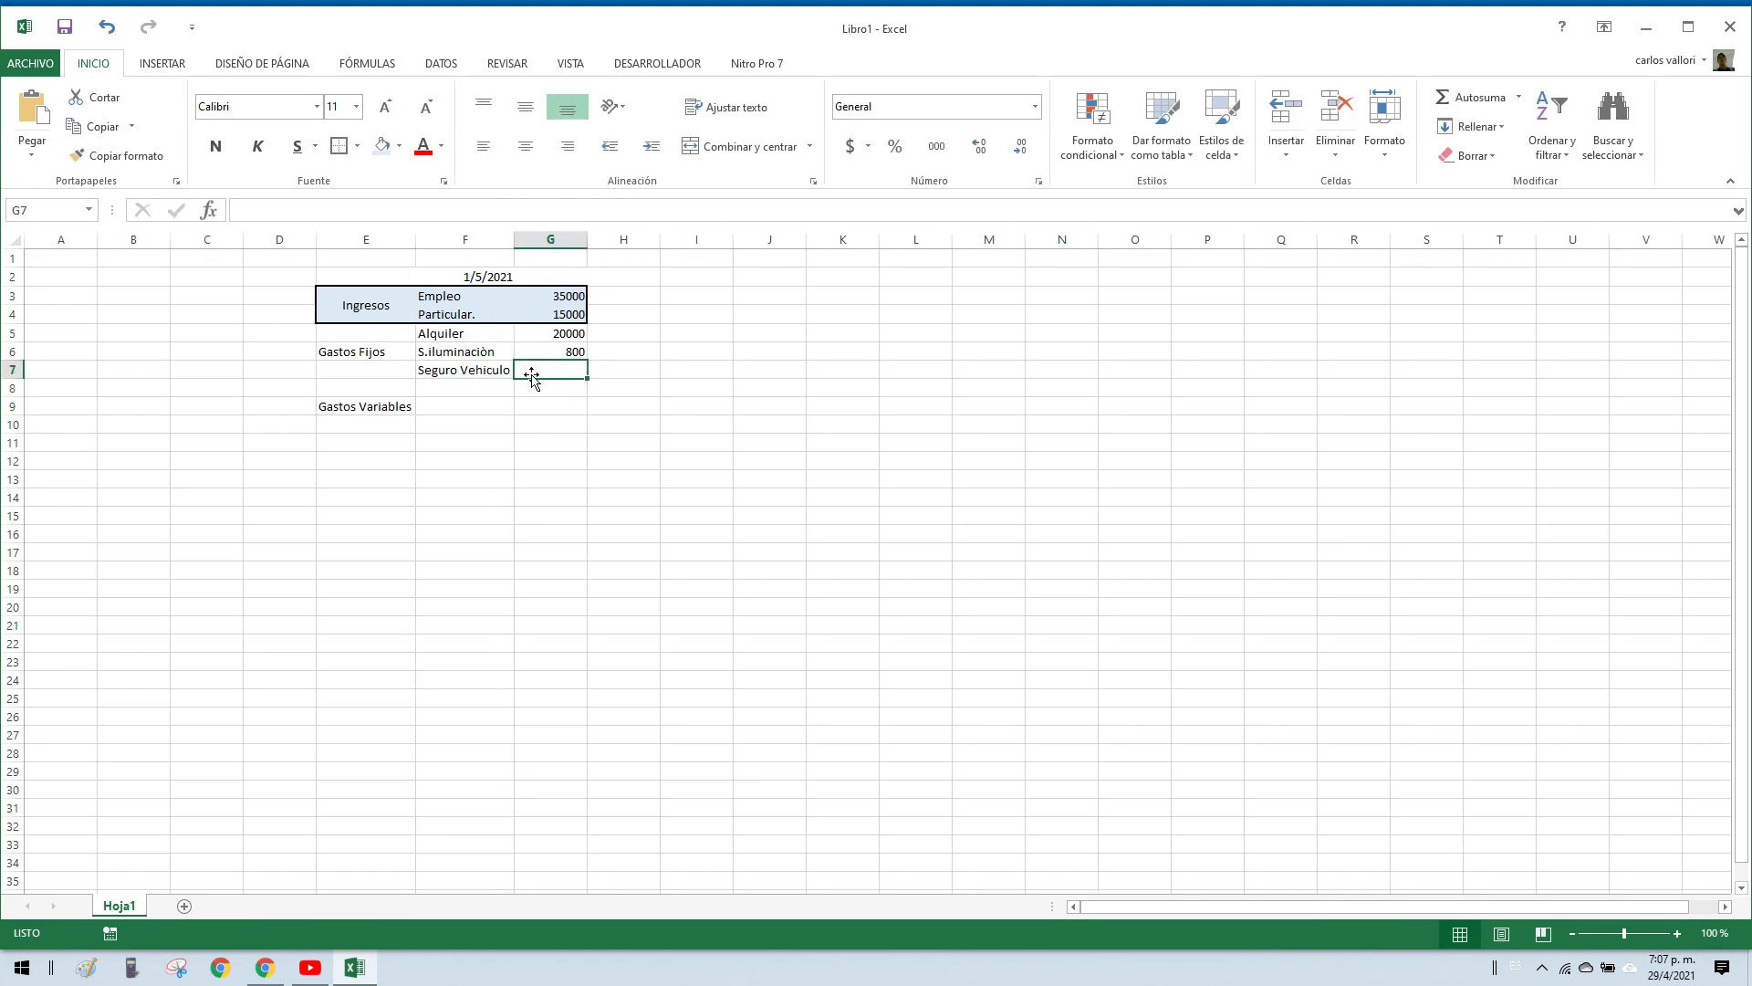
key("ctrl+Up")
key("ctrl+Up")
double_click(547, 369)
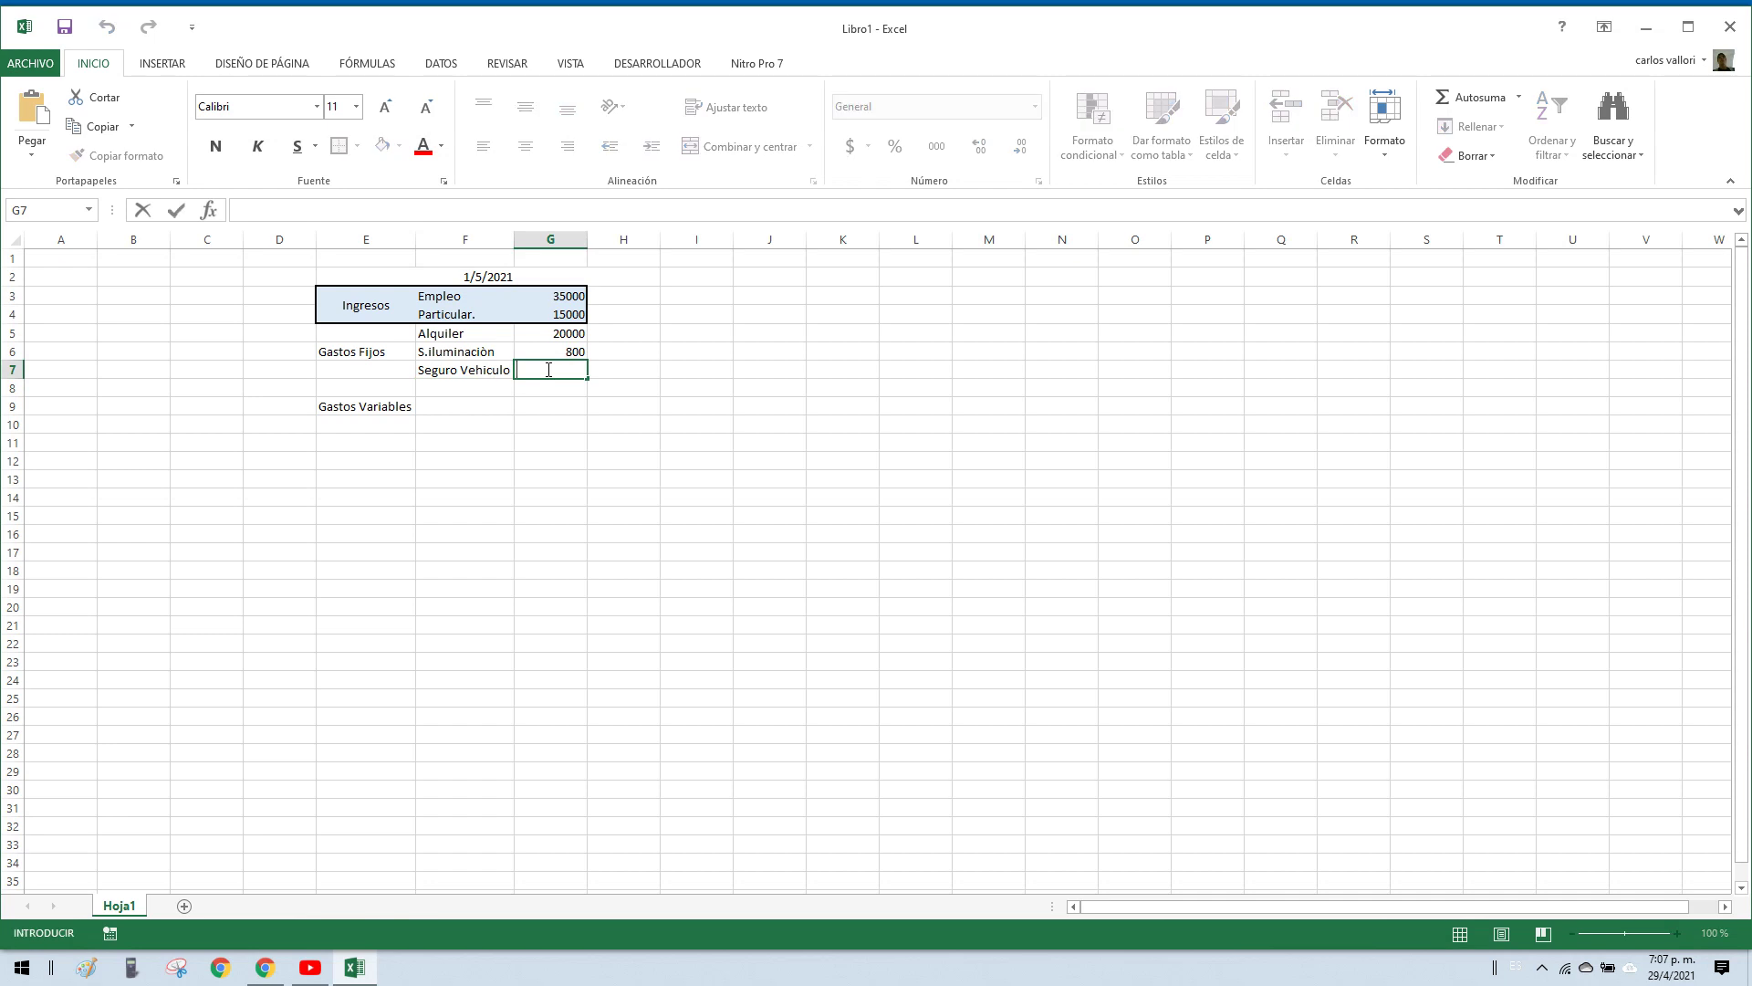
type("2100")
key("Return")
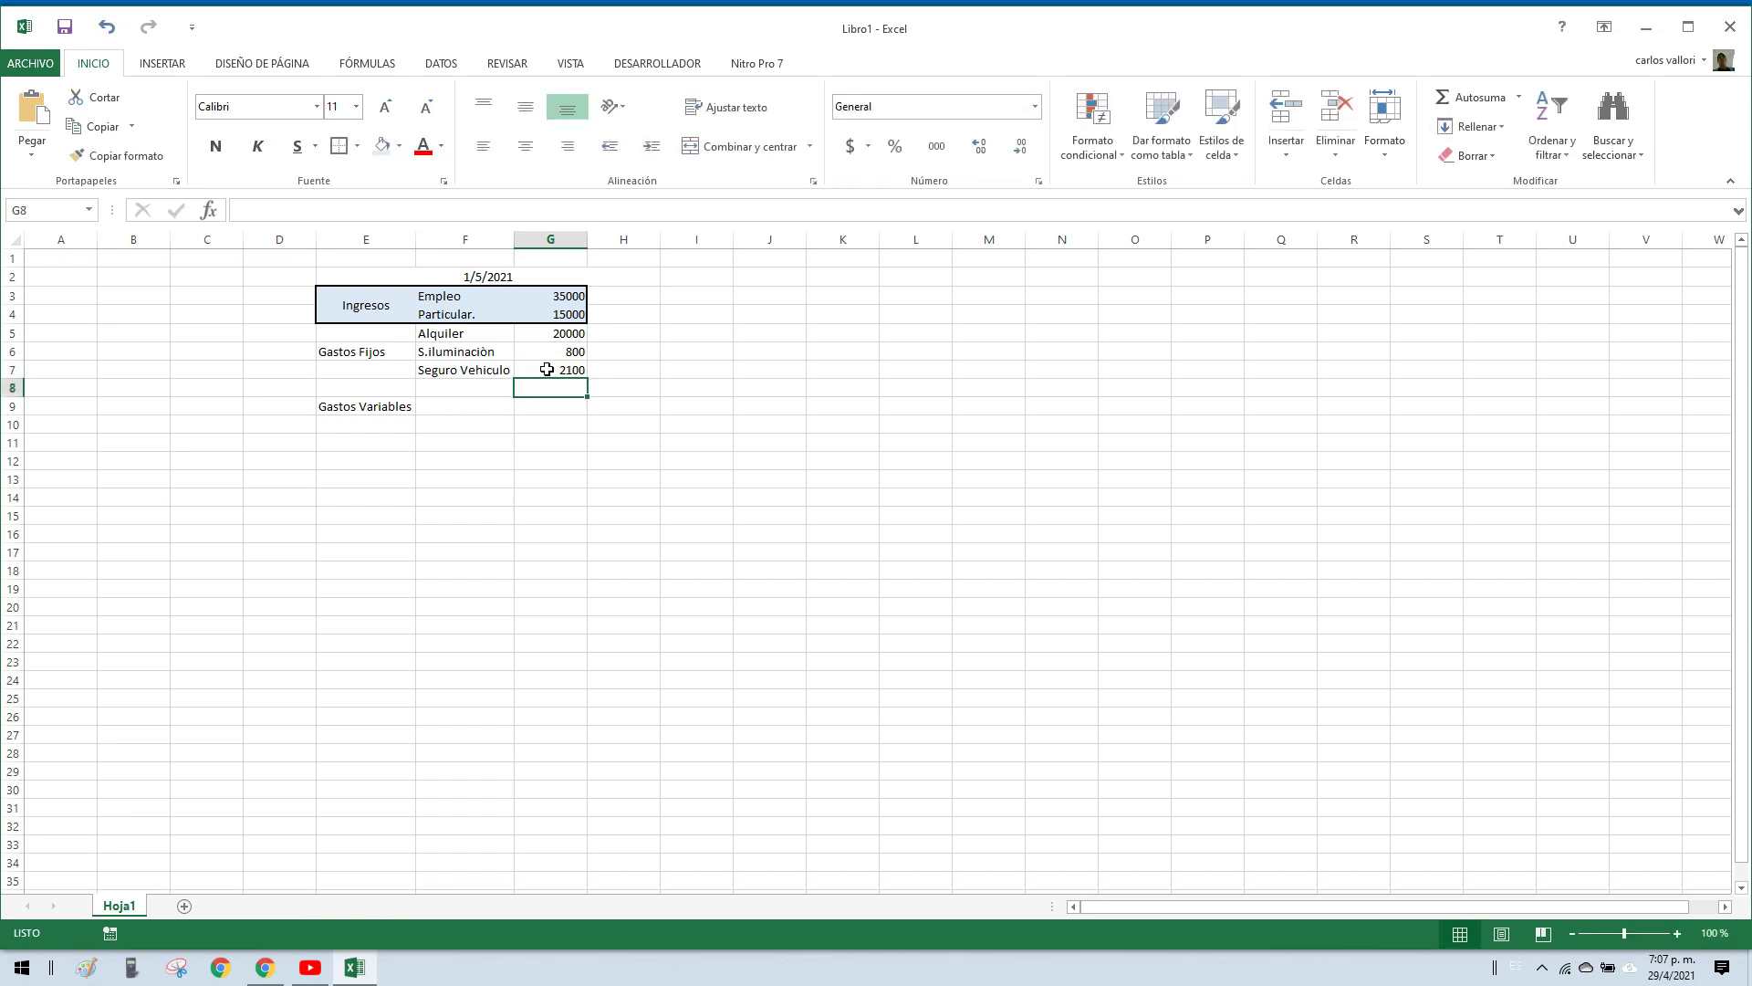
Step: Add "S.Internet" in F8 with the amount 1800 in G8
key("Left")
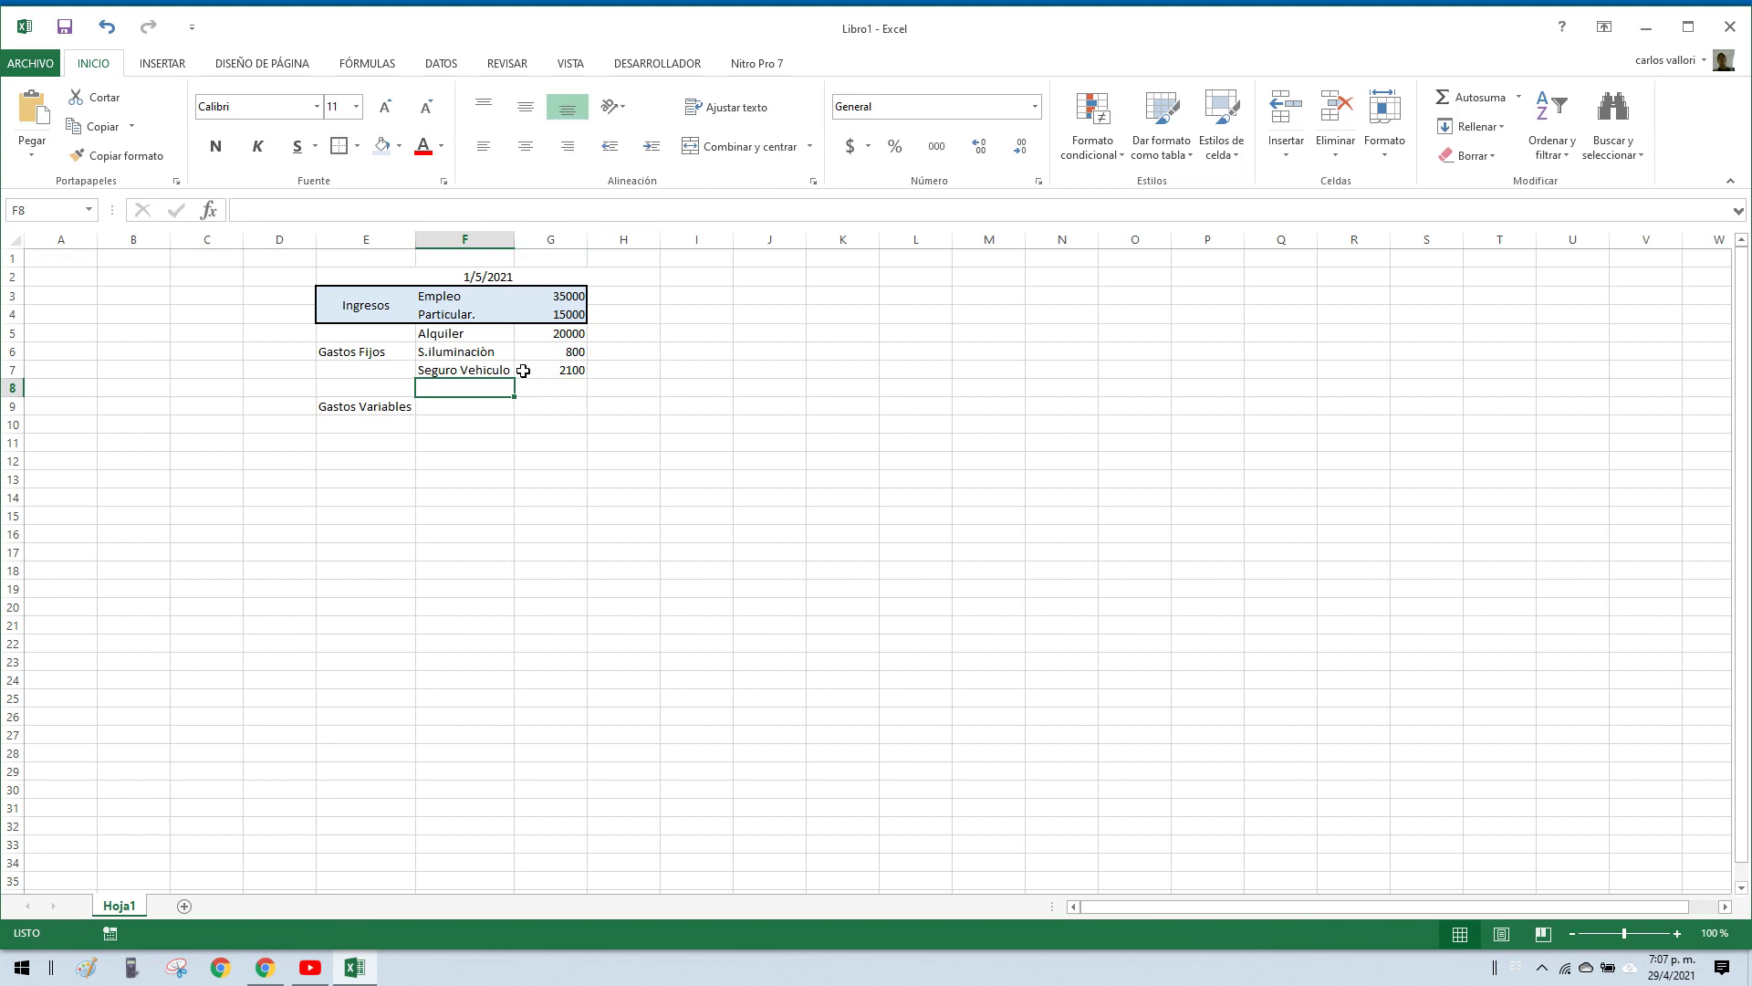
type("S.I")
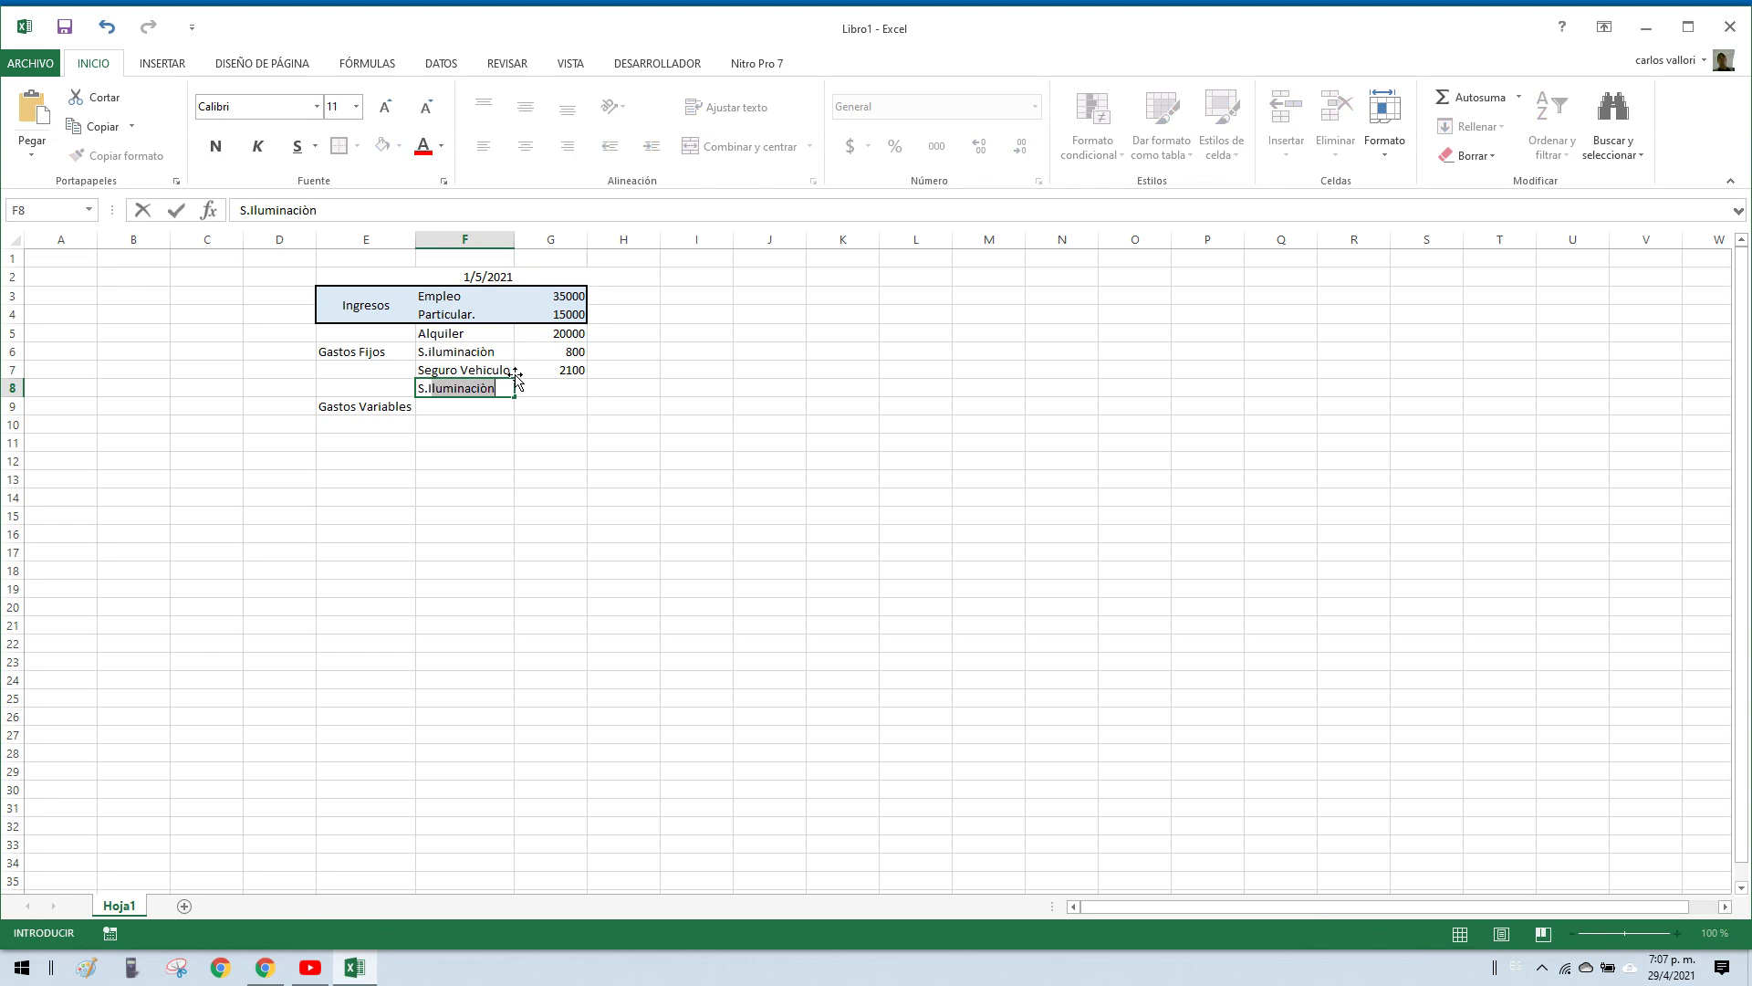
type("nternet")
key("Tab")
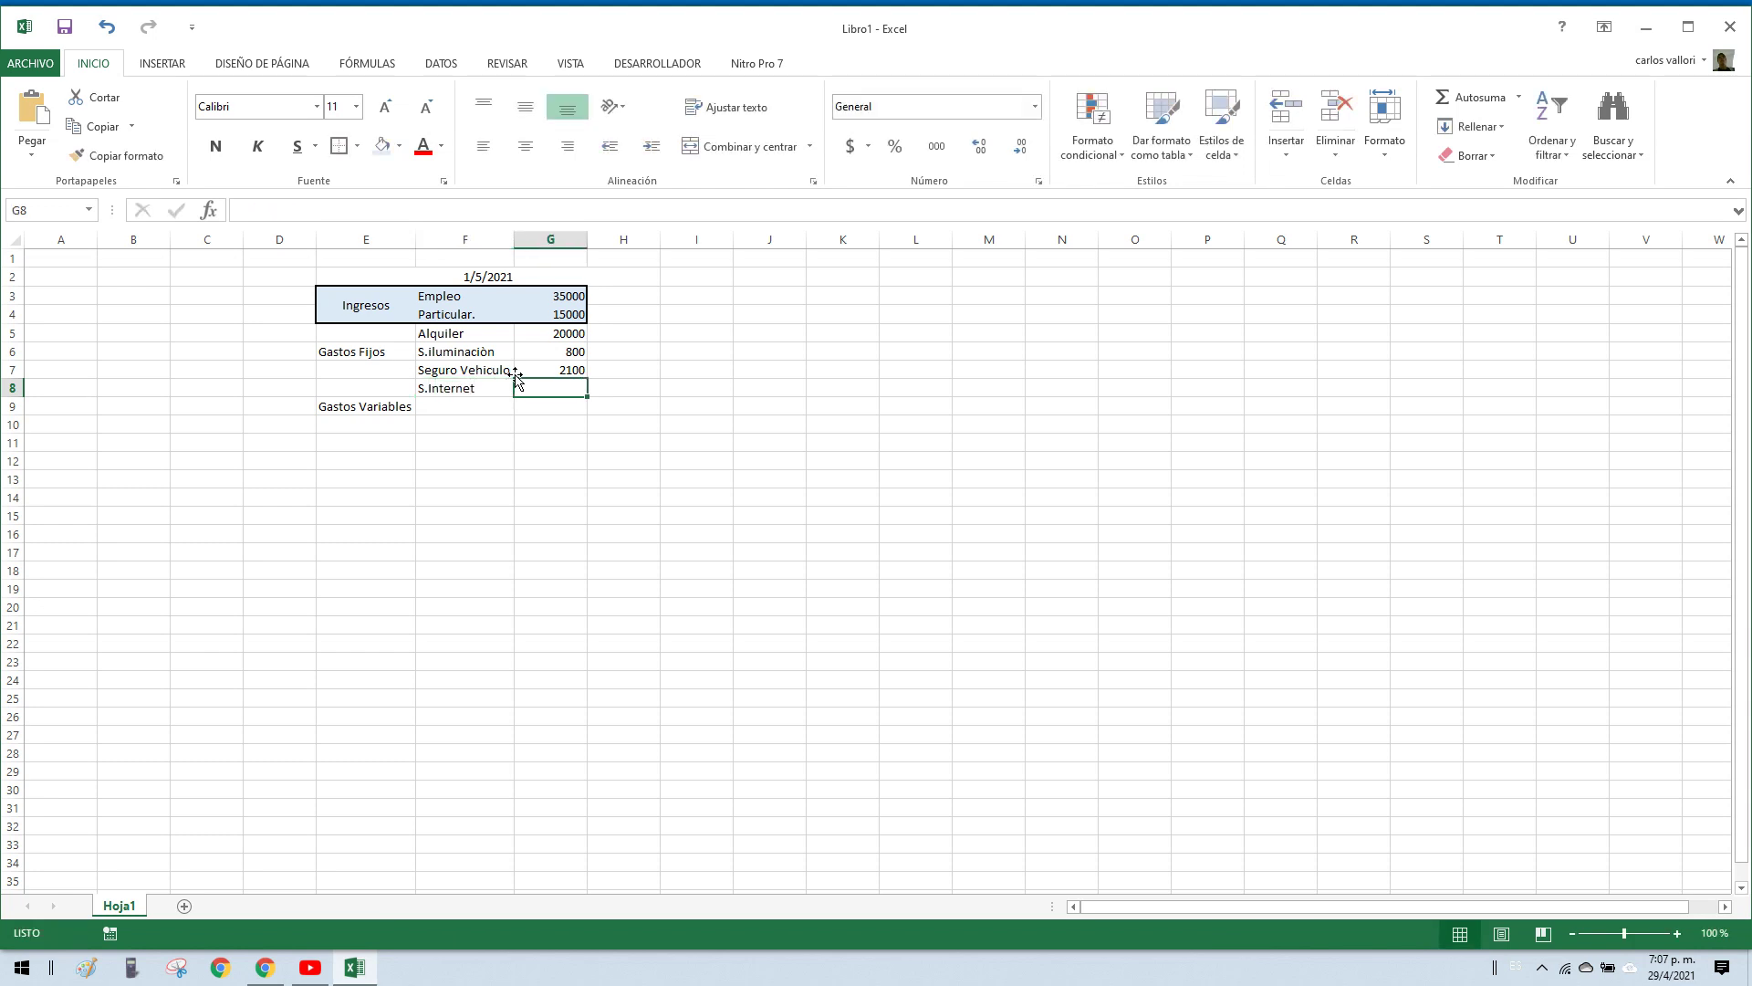
type("=")
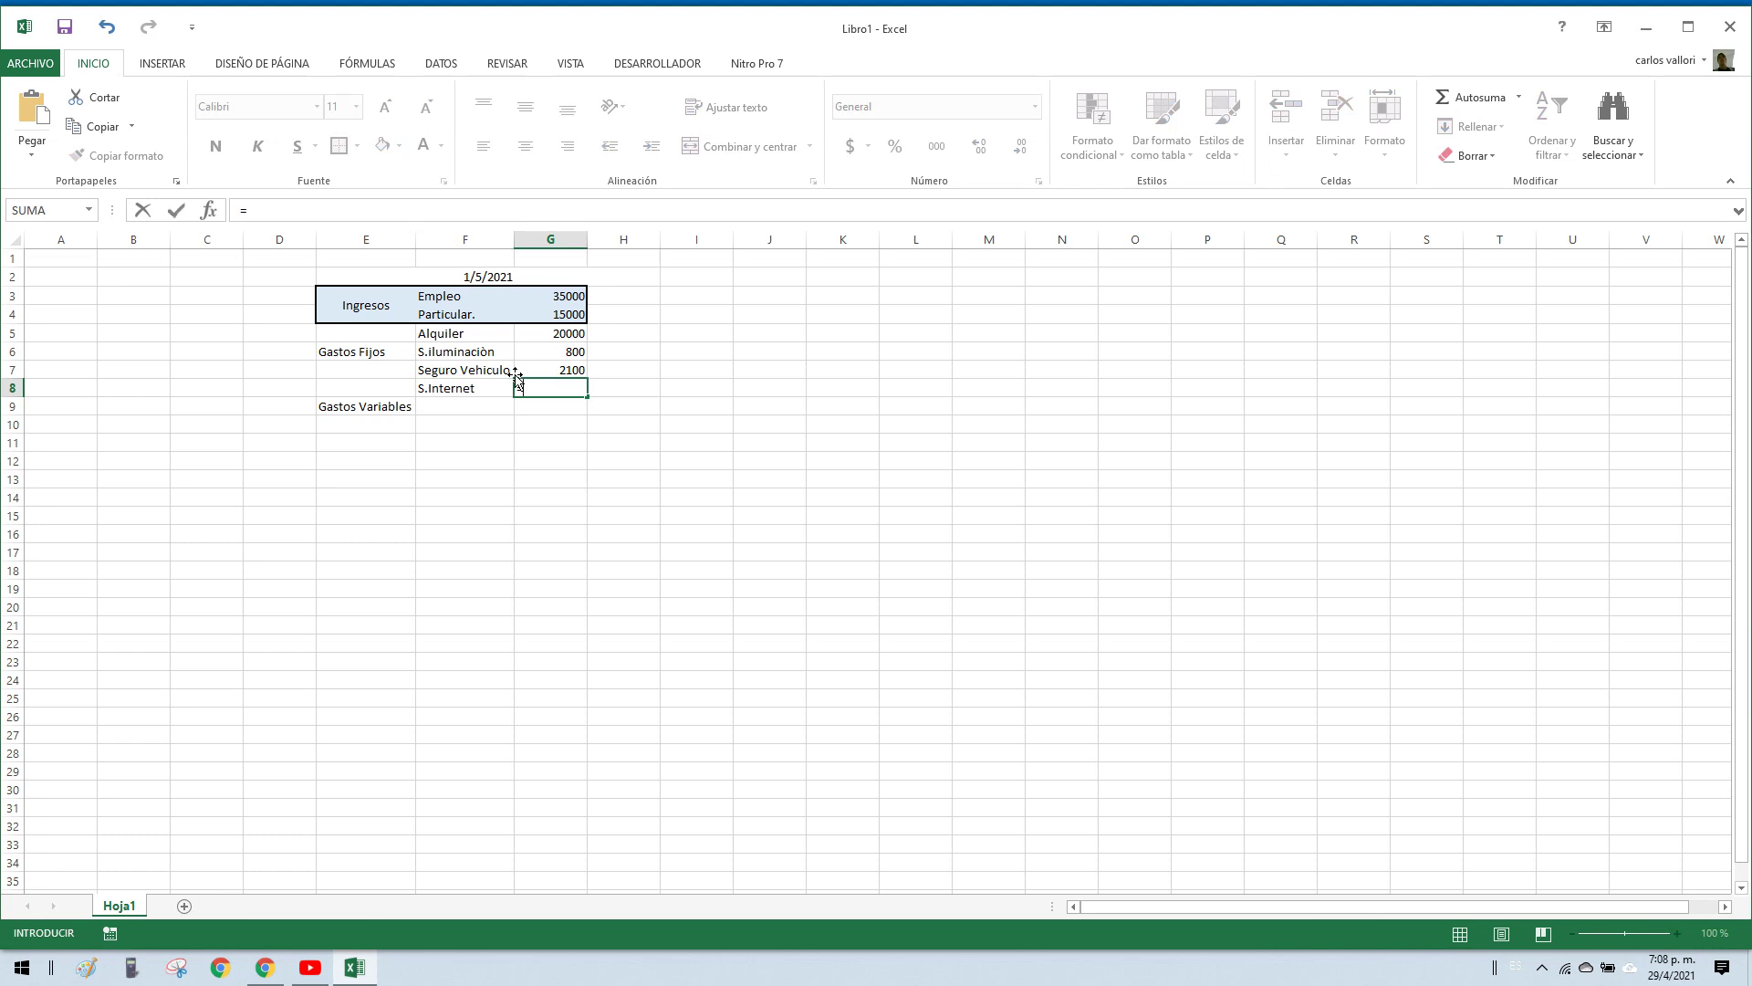
type("1800")
key("Return")
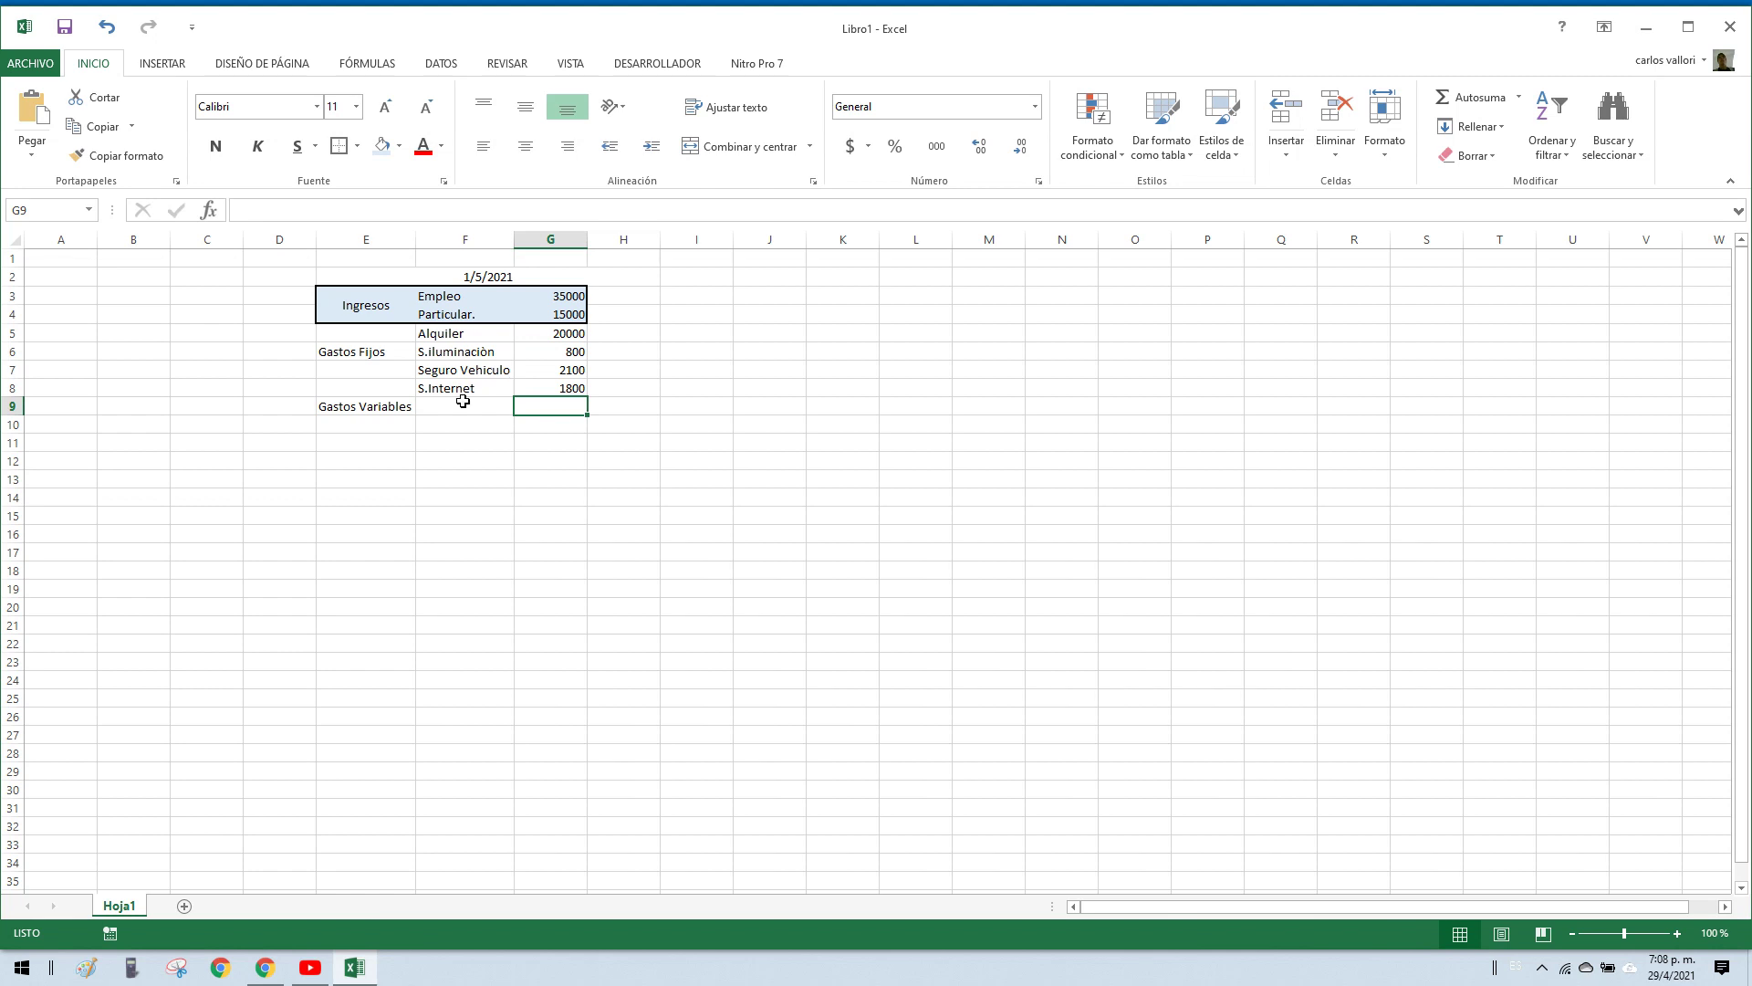
Step: Insert an empty row above the "Gastos Variables" row
left_click(11, 406)
right_click(11, 406)
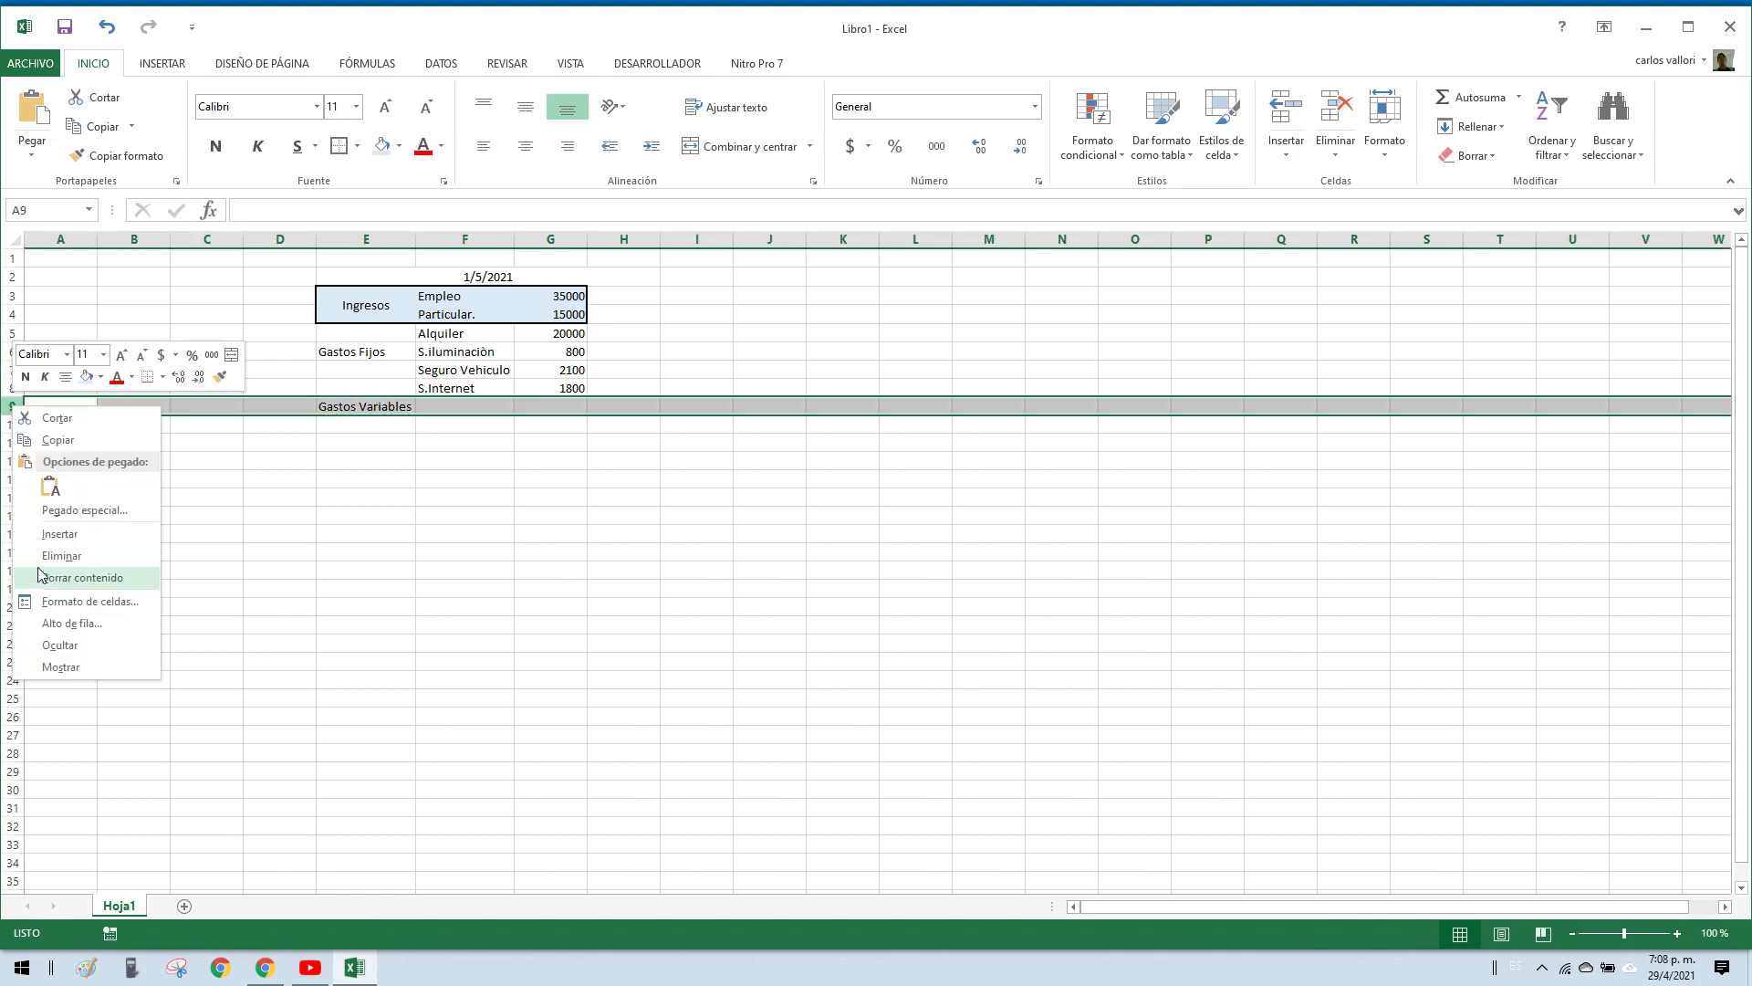
left_click(46, 534)
Step: Add "Alq. Vehiculo" in F9 with the amount 2500 in G9
left_click(500, 408)
type("Alq. Vehiculo")
key("Tab")
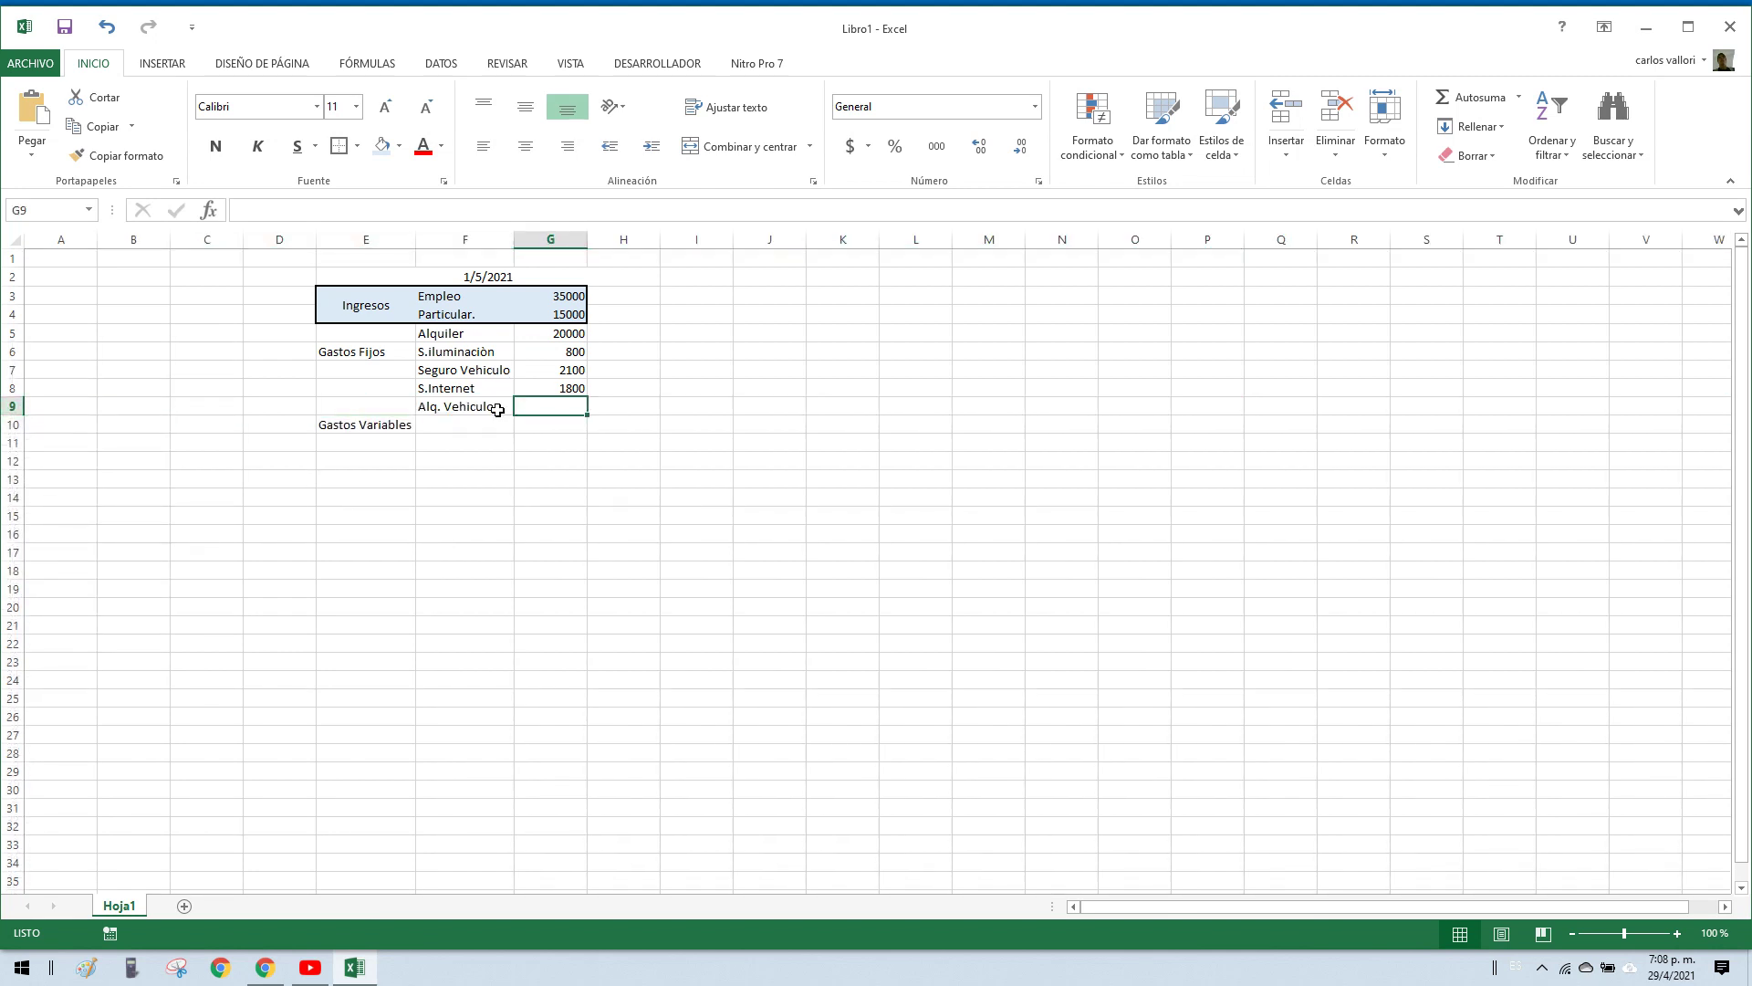
type("2500")
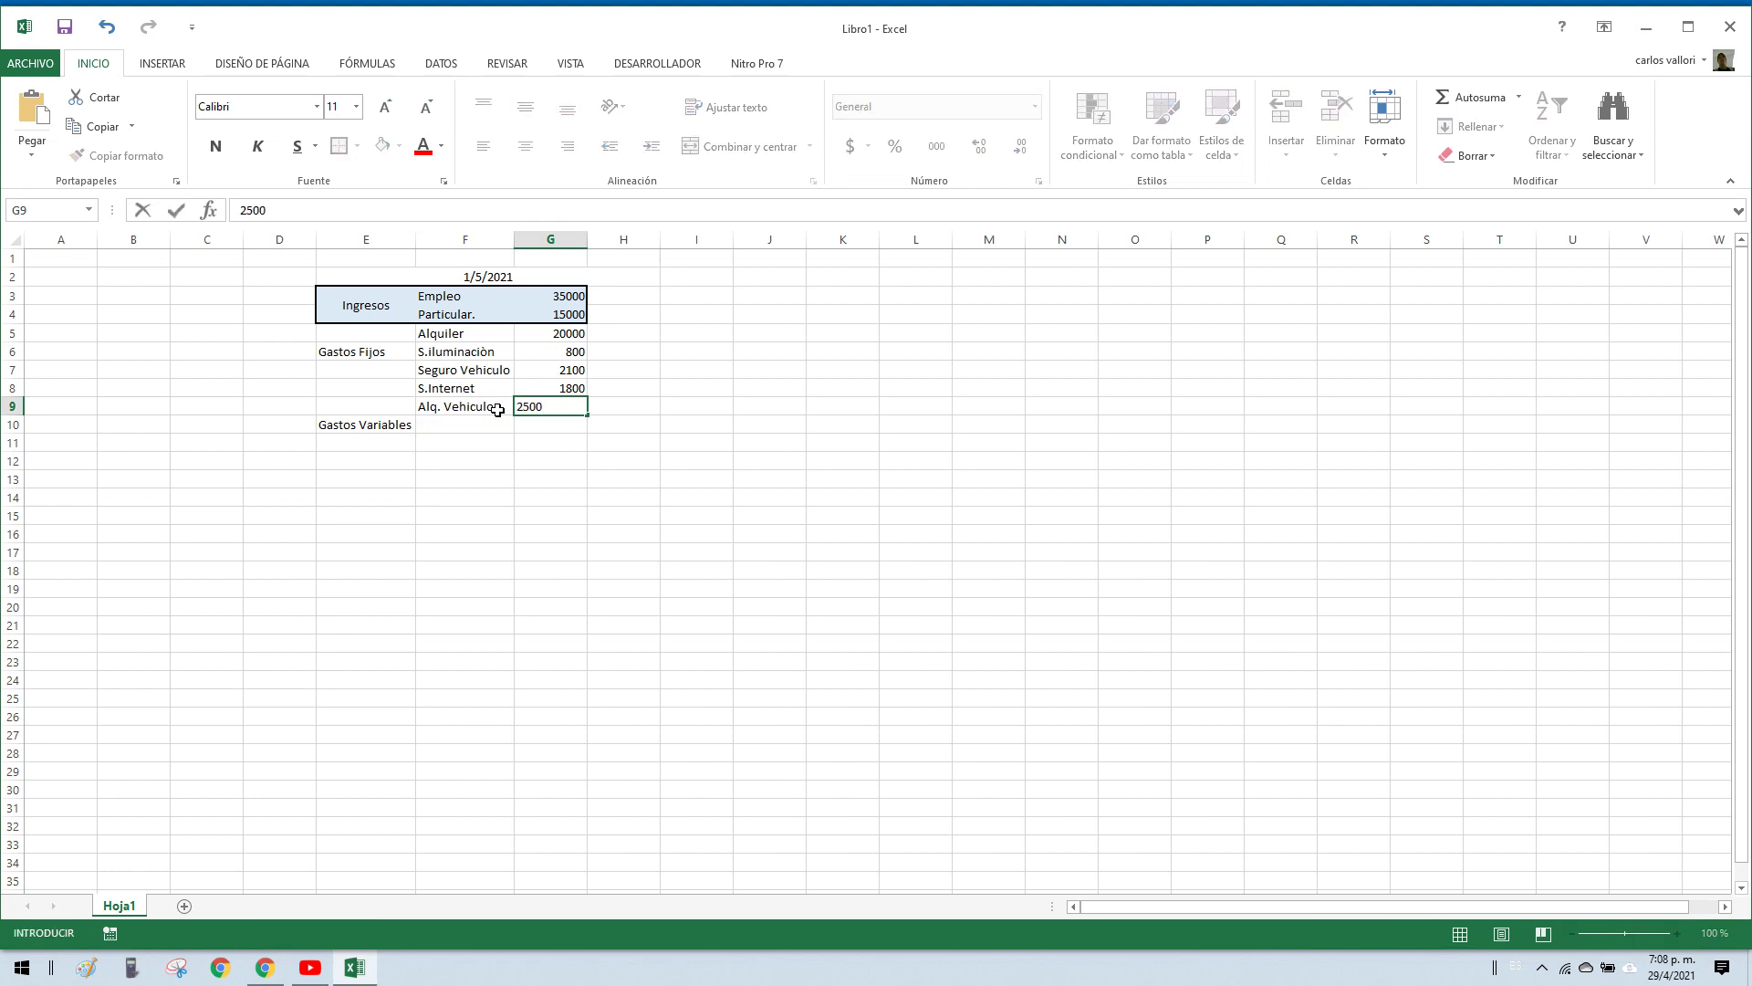
key("Return")
Step: Merge cells E5:E9 and centre the "Gastos Fijos" label horizontally and vertically
key("Left")
key("Left")
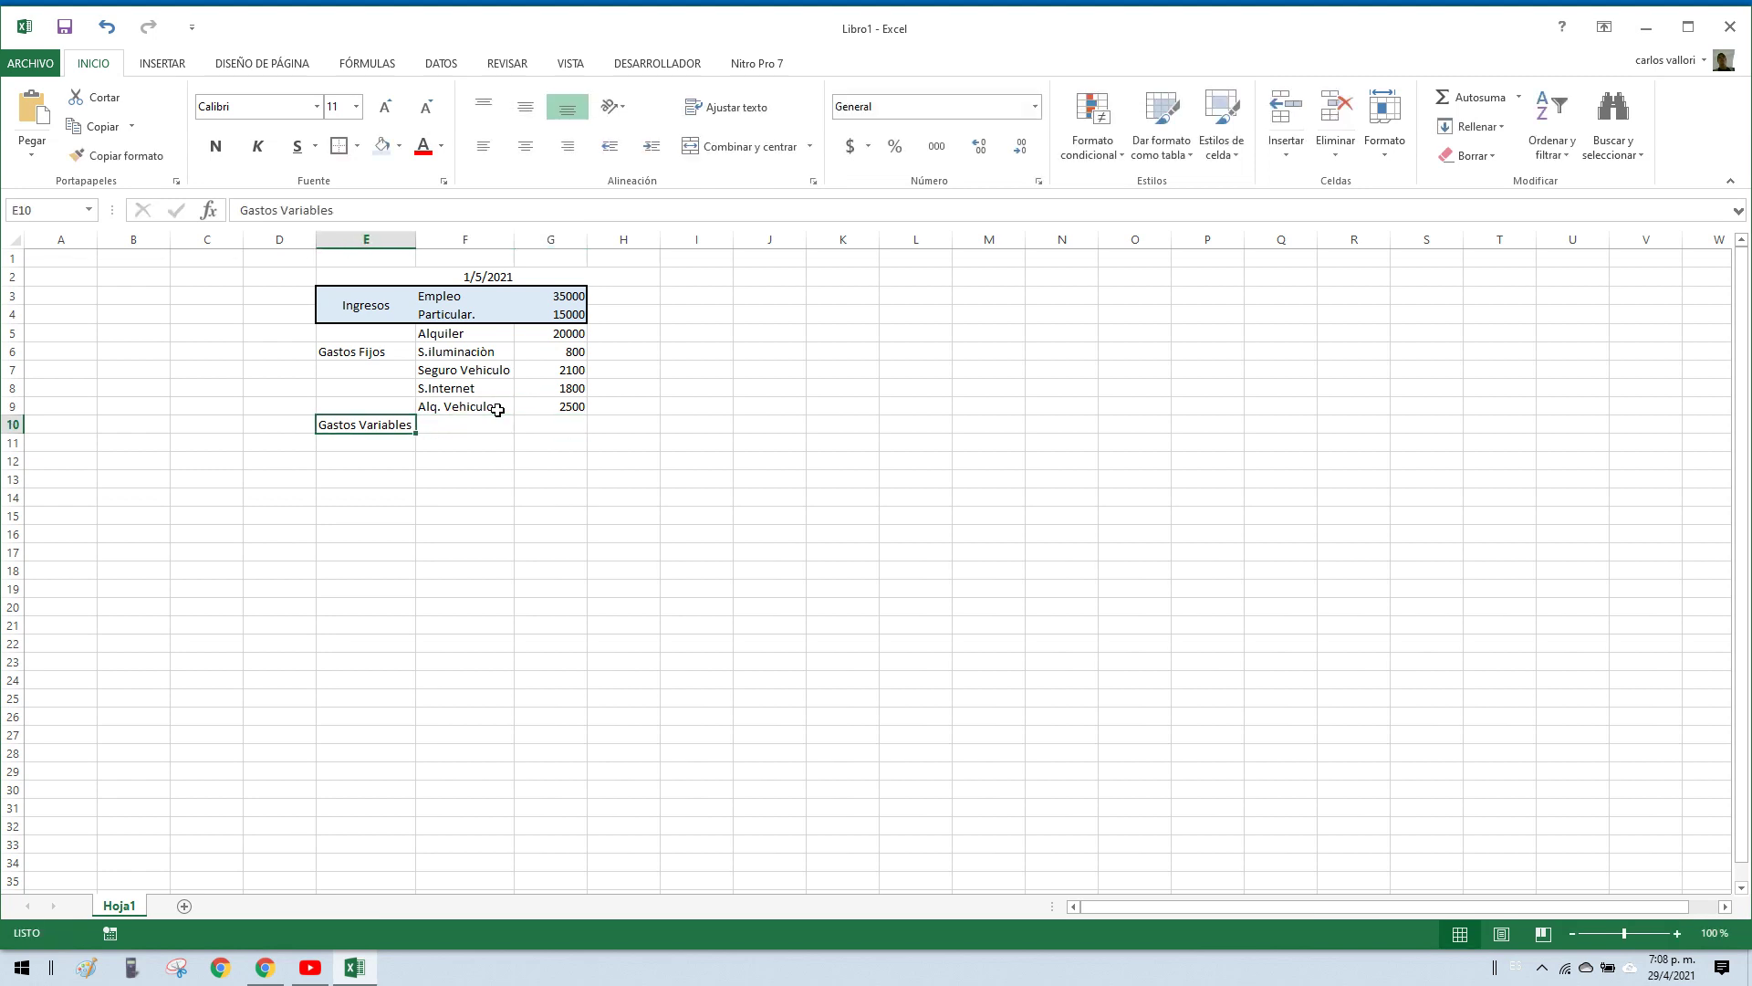
left_click_drag(355, 407, 352, 332)
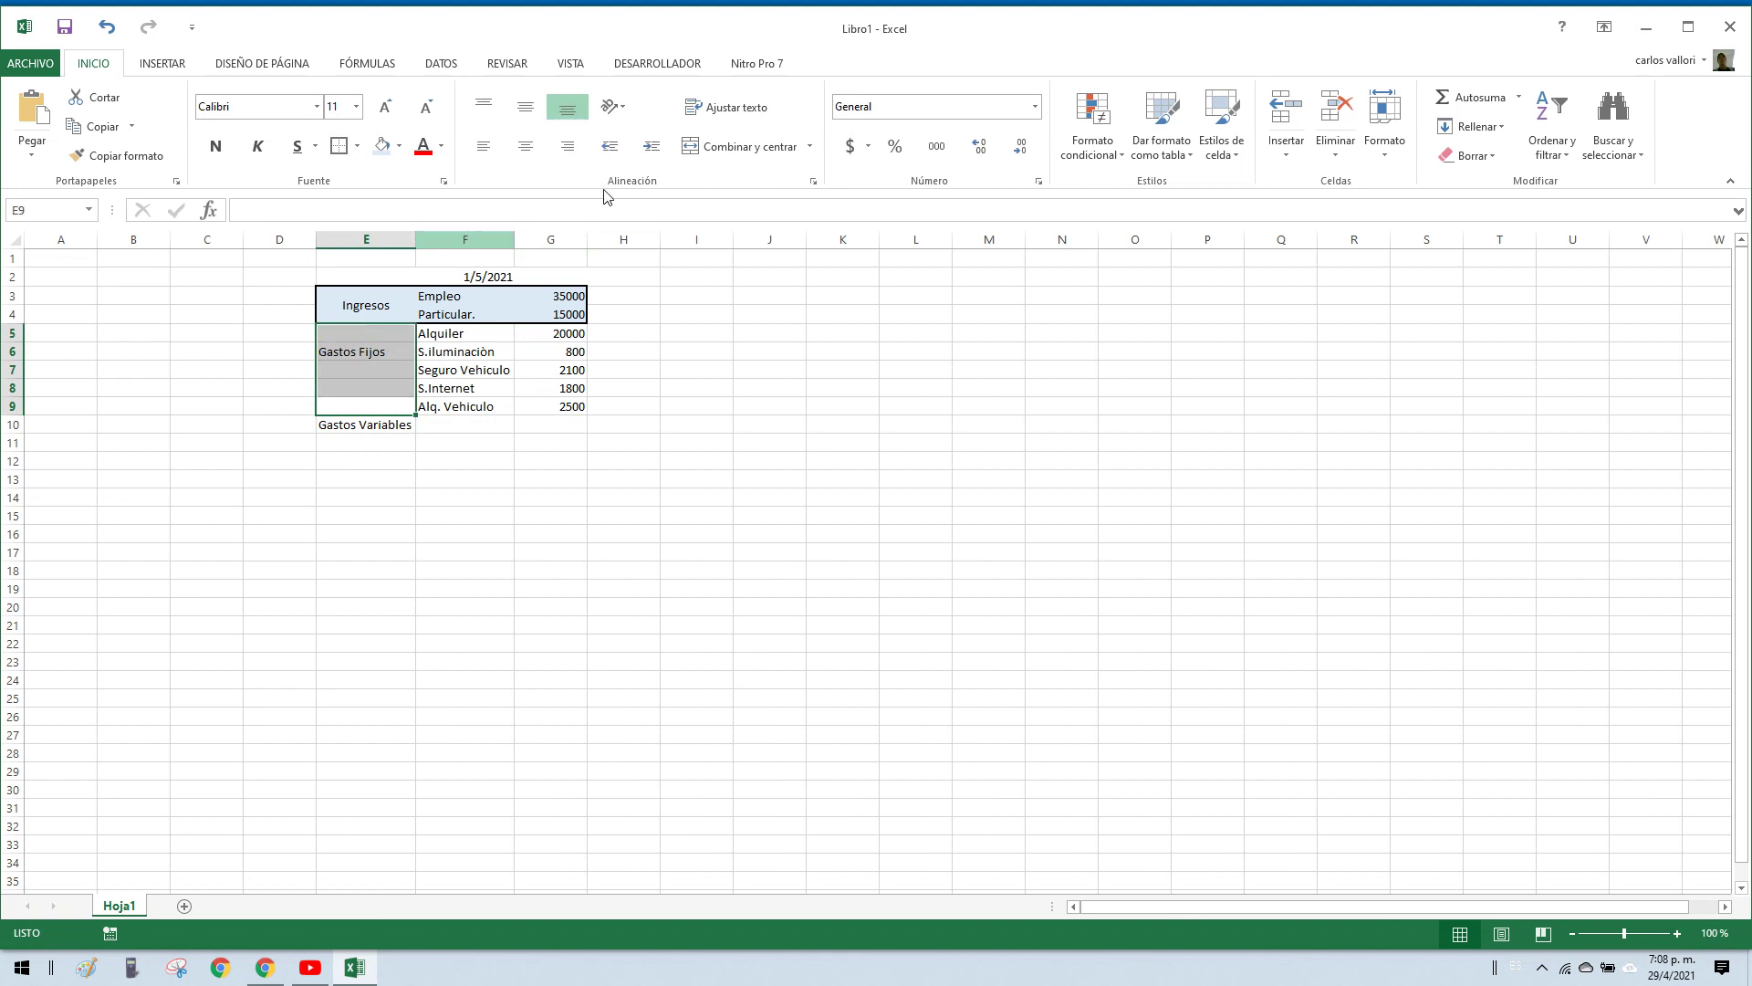
left_click(730, 146)
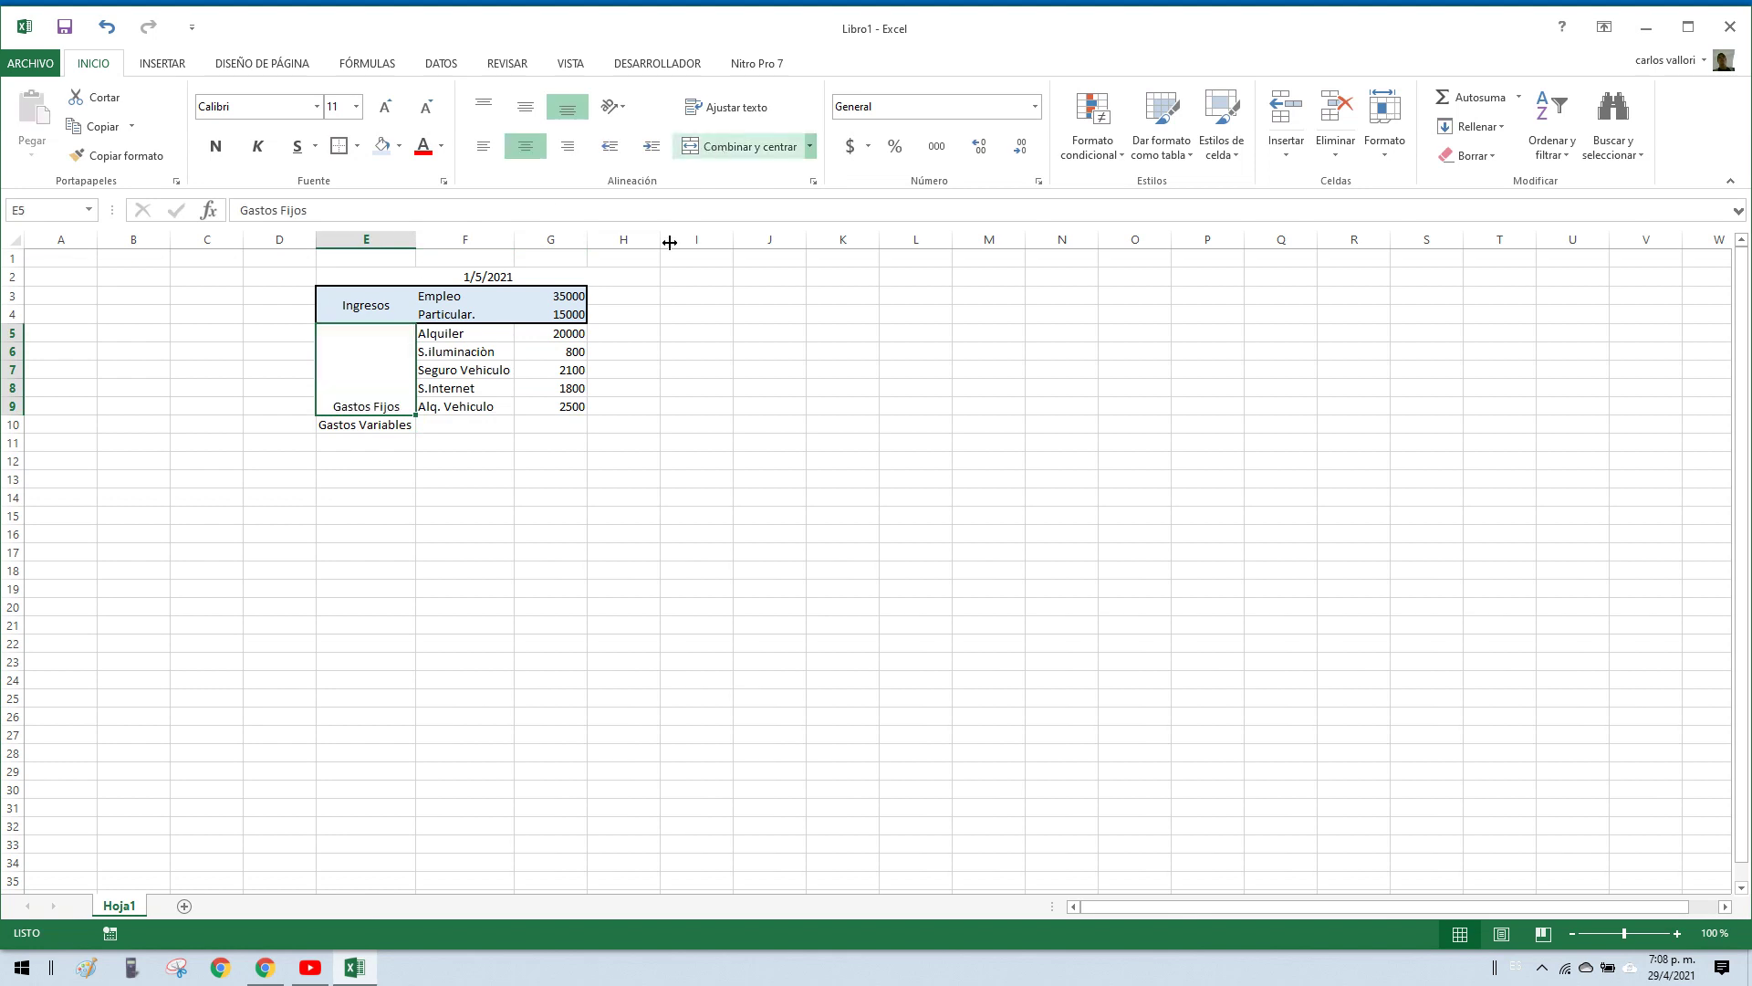
left_click(524, 107)
Step: Fill the fixed expenses block E5:G9 with a light orange theme tint and apply a thick box border around it
left_click_drag(454, 354, 566, 360)
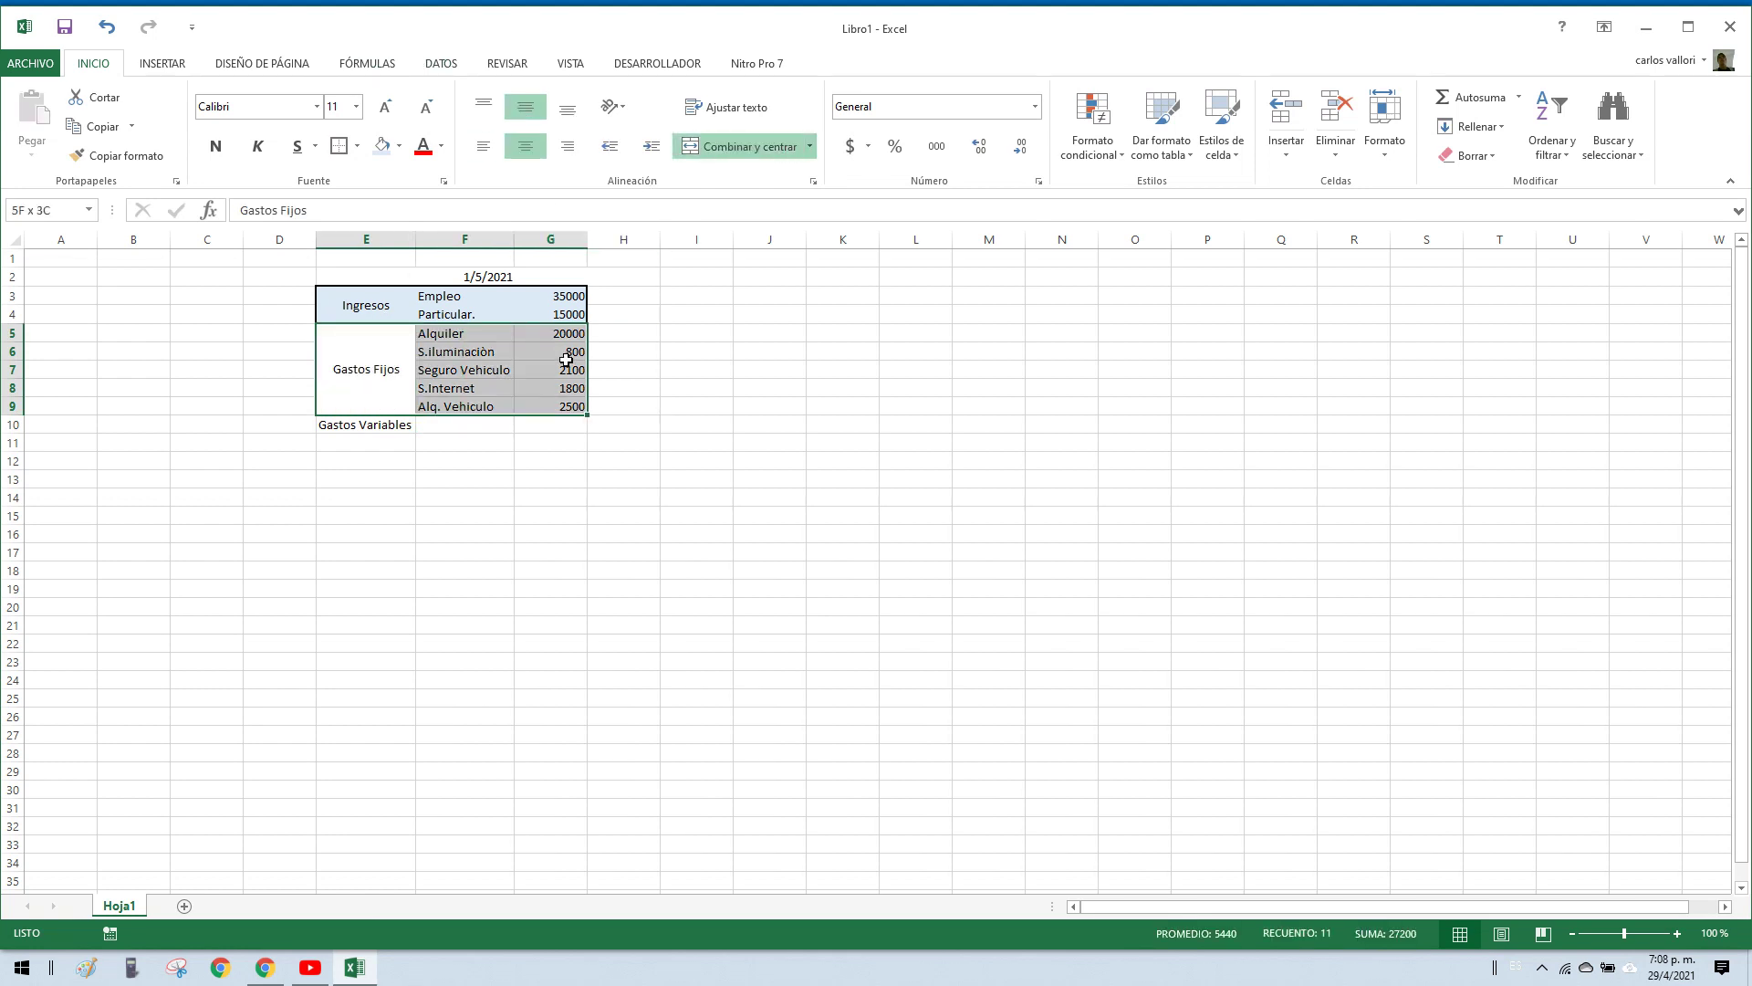
left_click(399, 146)
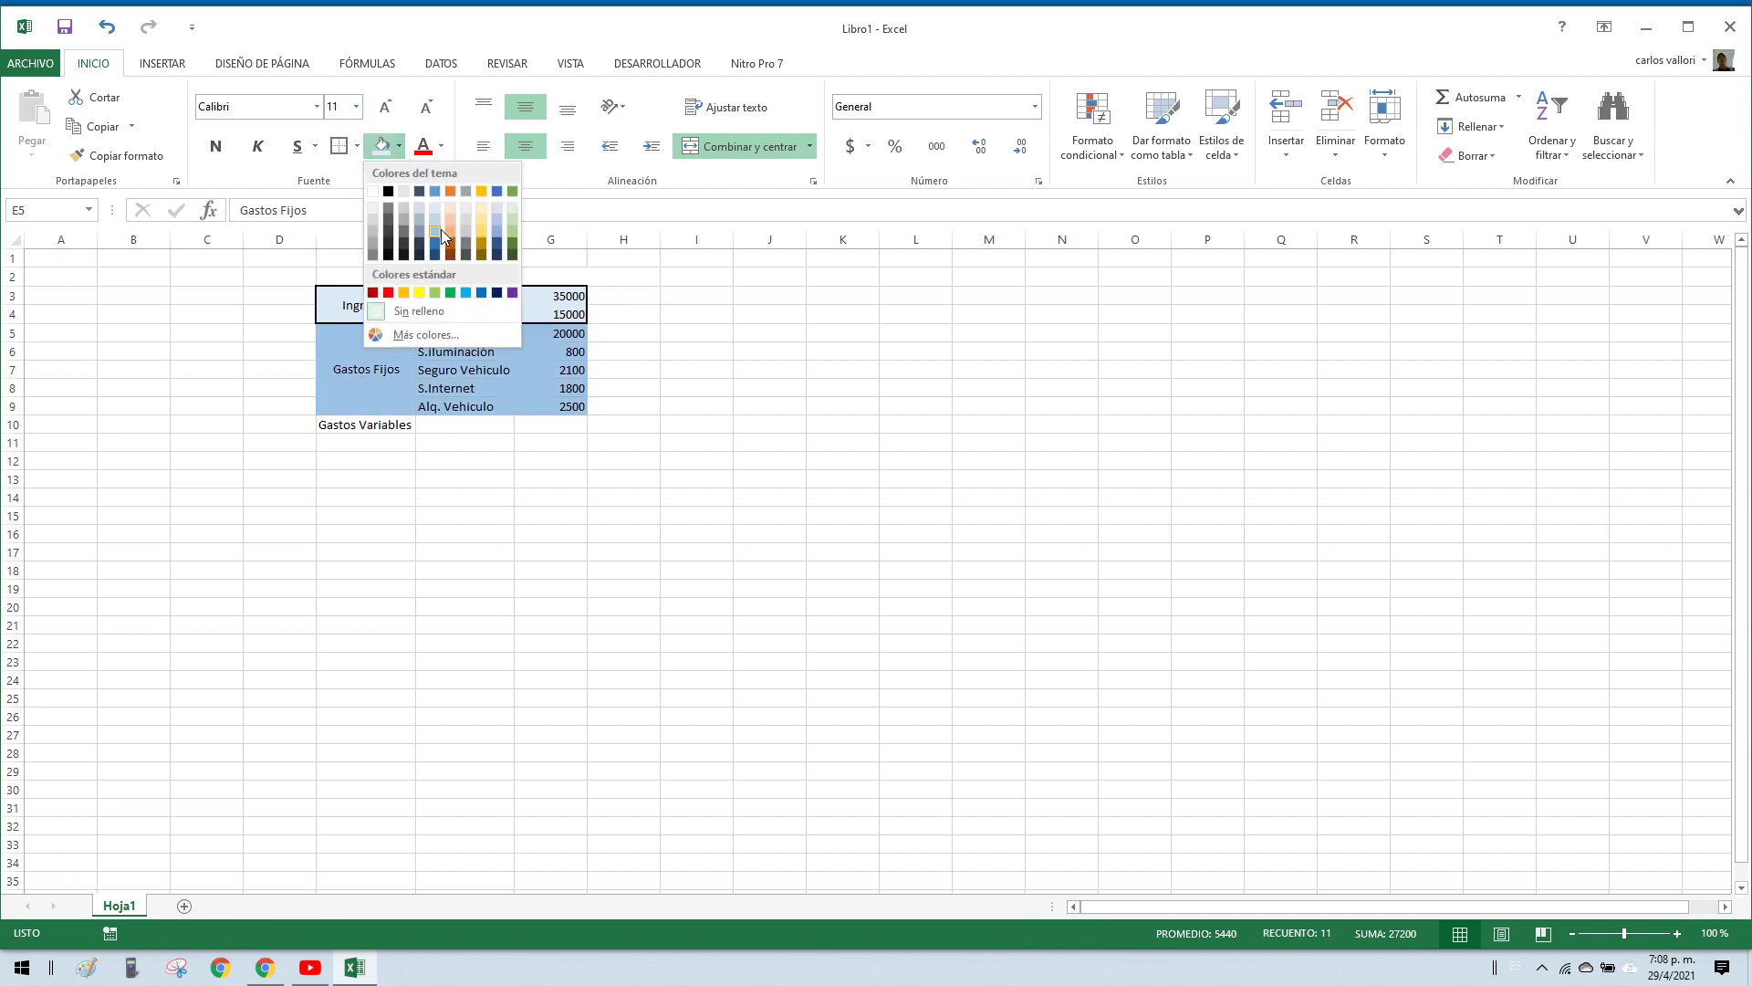
left_click(450, 239)
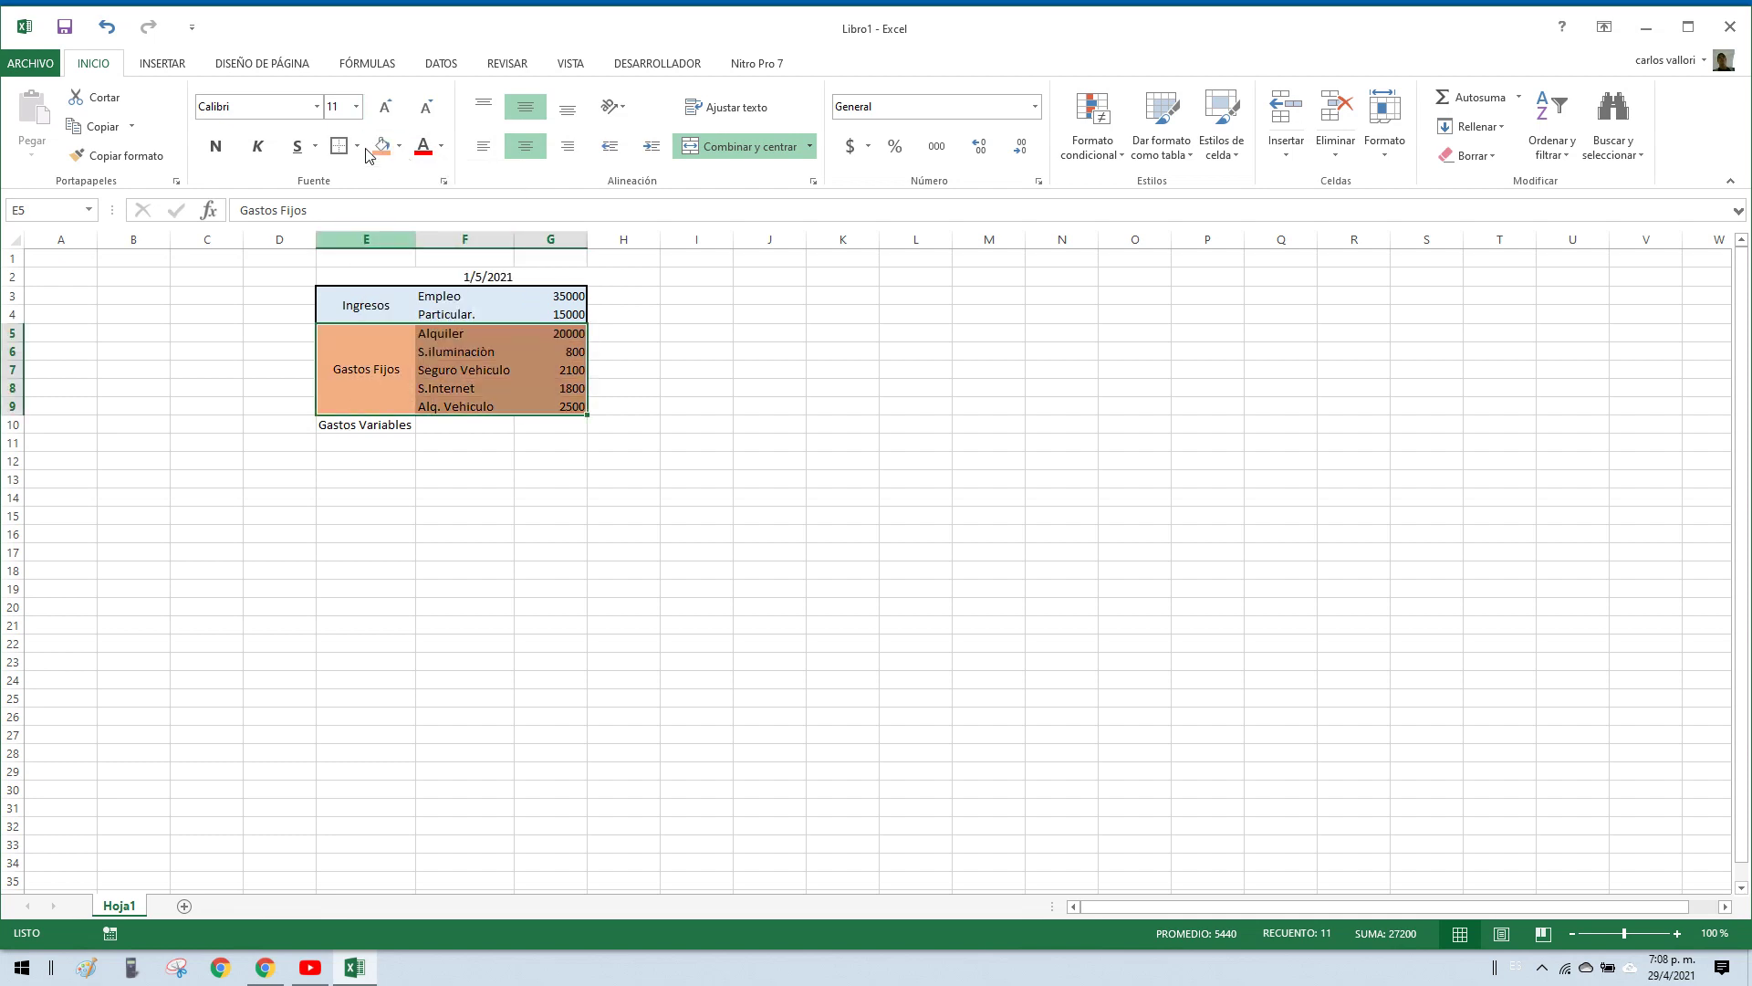
left_click(337, 148)
left_click(365, 480)
Step: Merge cells E10:E14 and centre the "Gastos Variables" label horizontally and vertically
left_click(374, 425)
left_click_drag(381, 445, 391, 502)
left_click(726, 150)
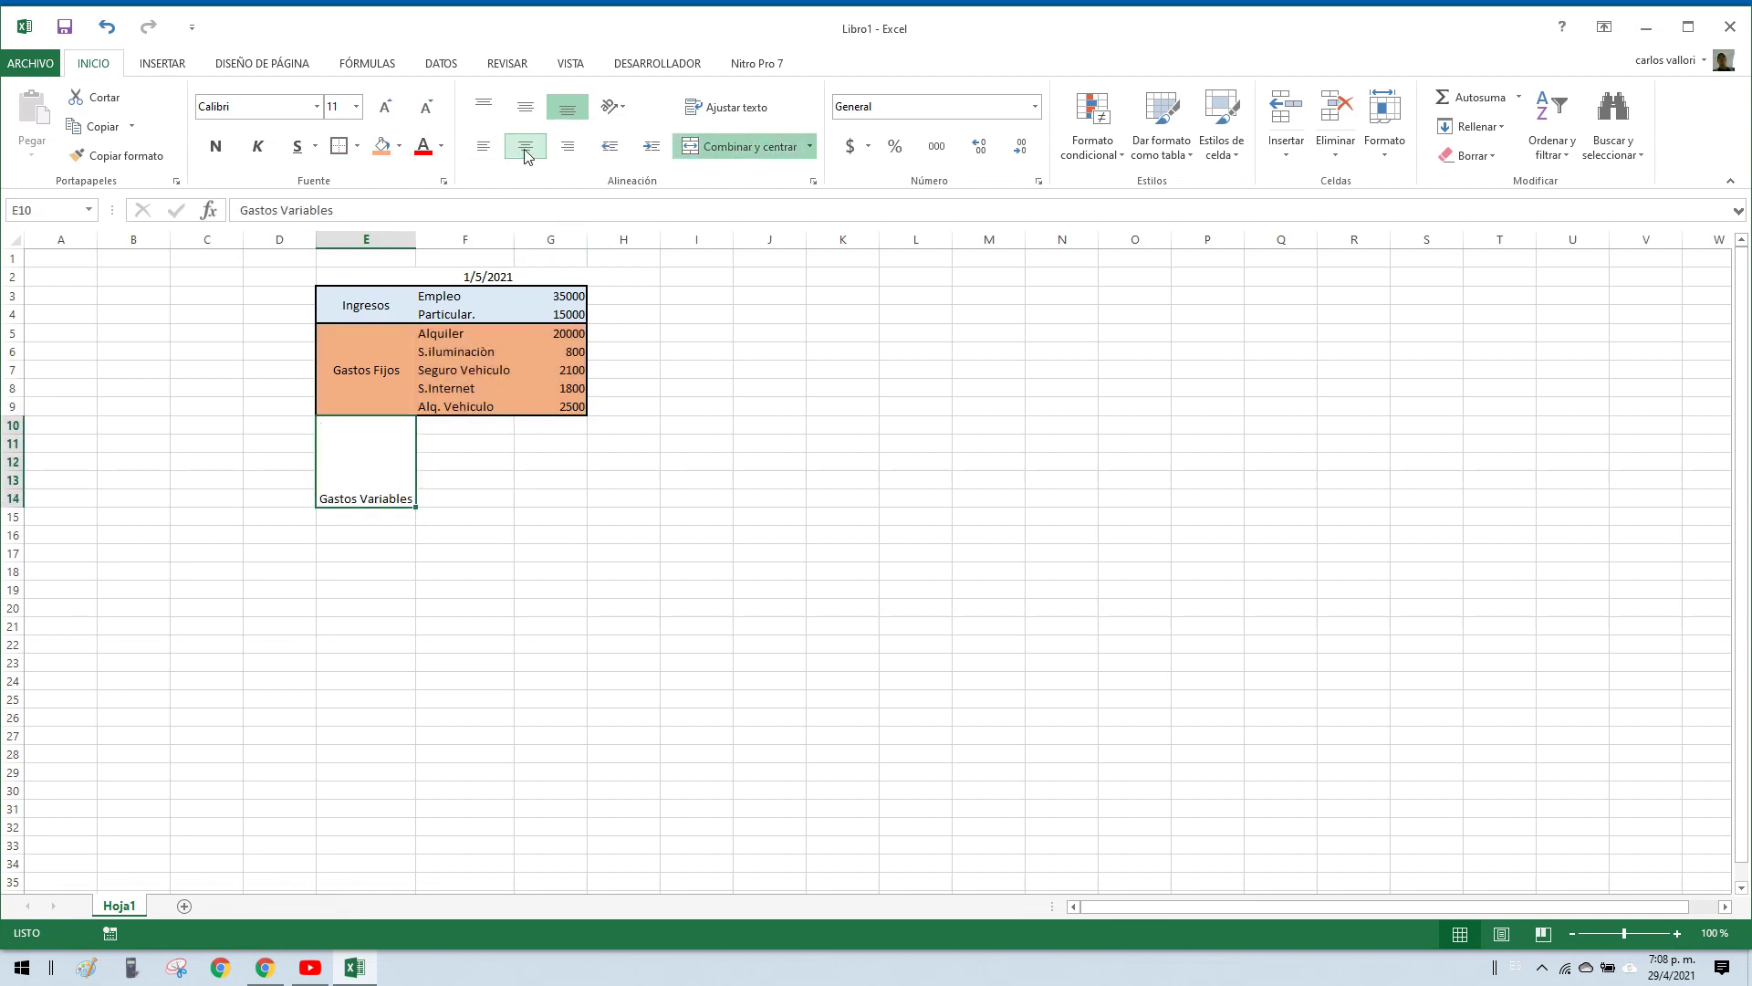
left_click(526, 107)
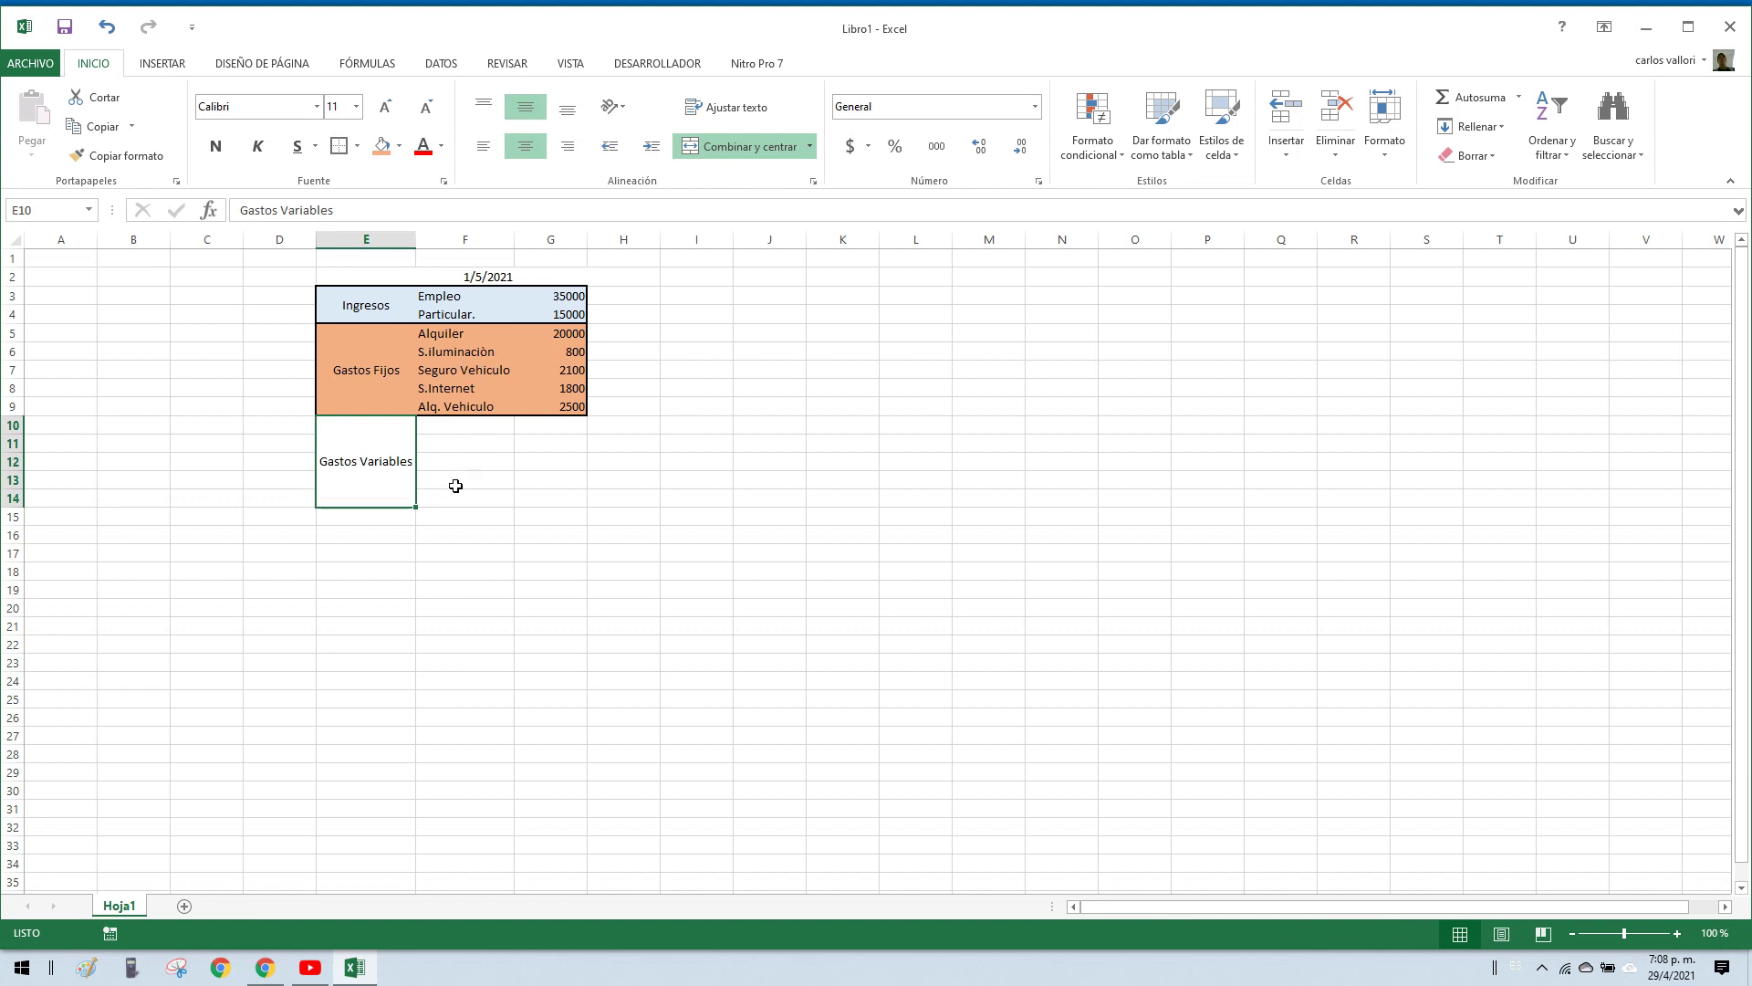
Step: Add "Indumentaria" in F10 with the amount 3500 in G10
left_click(393, 397)
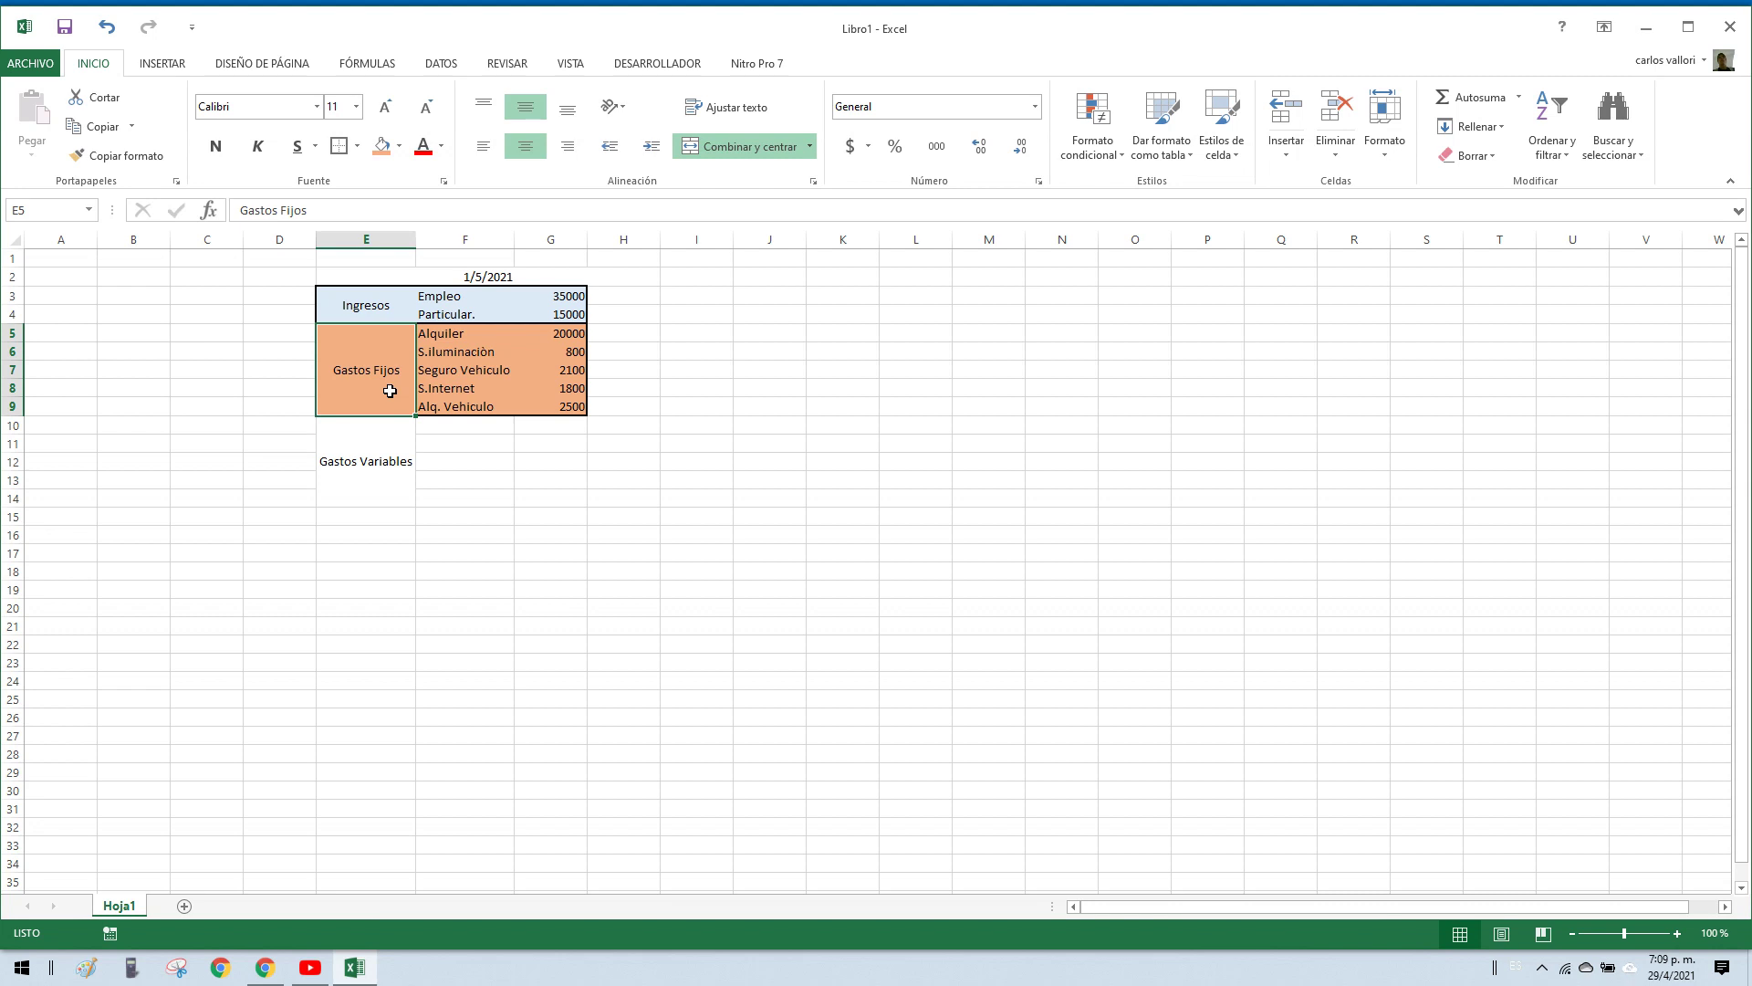
left_click(484, 429)
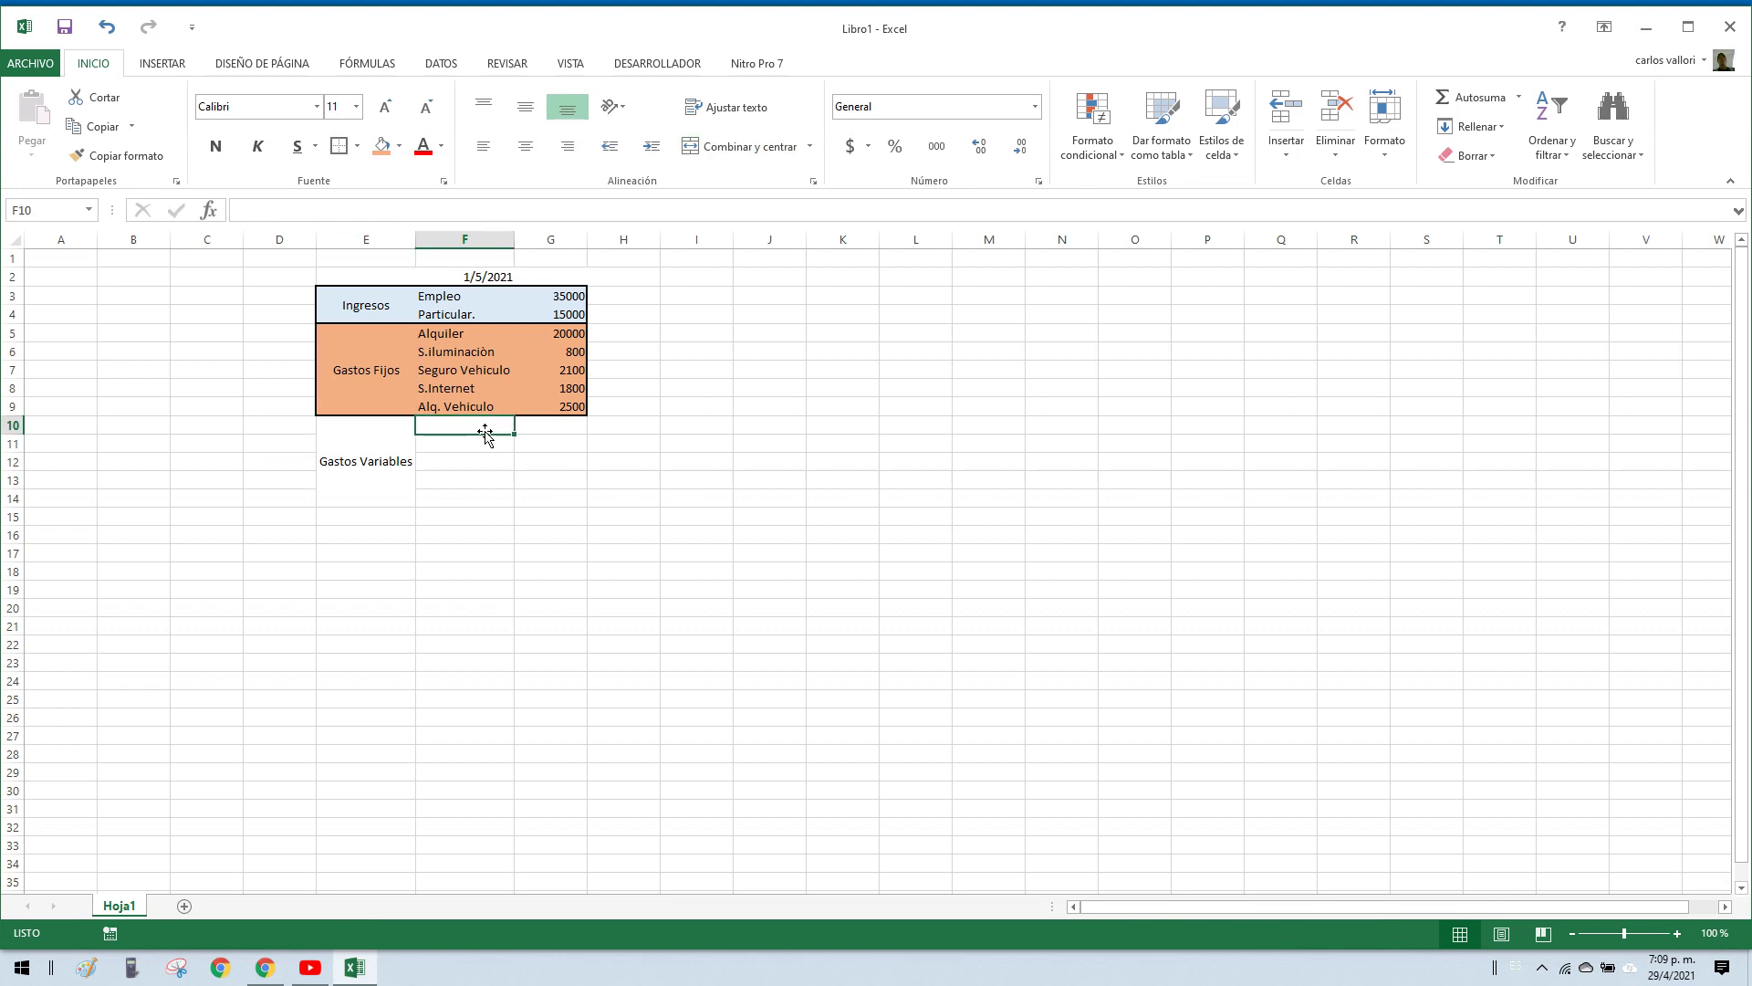
double_click(490, 425)
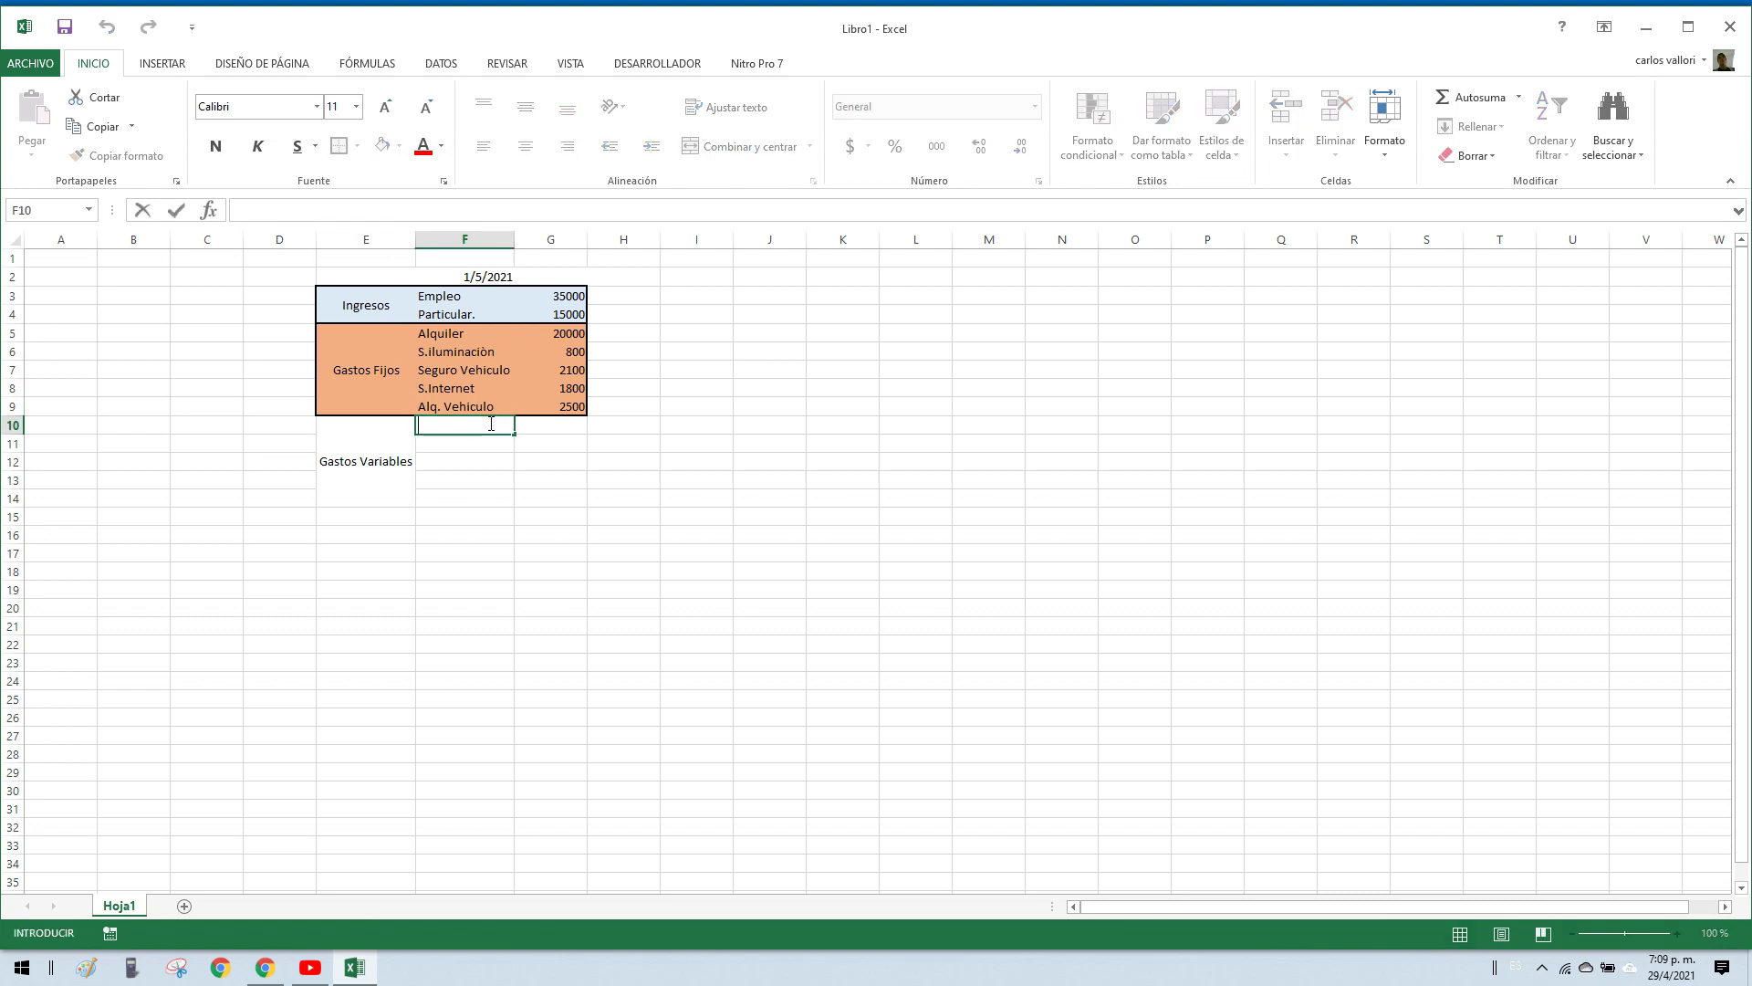
type("Indumentaria")
key("Tab")
type("3500")
key("Return")
key("Left")
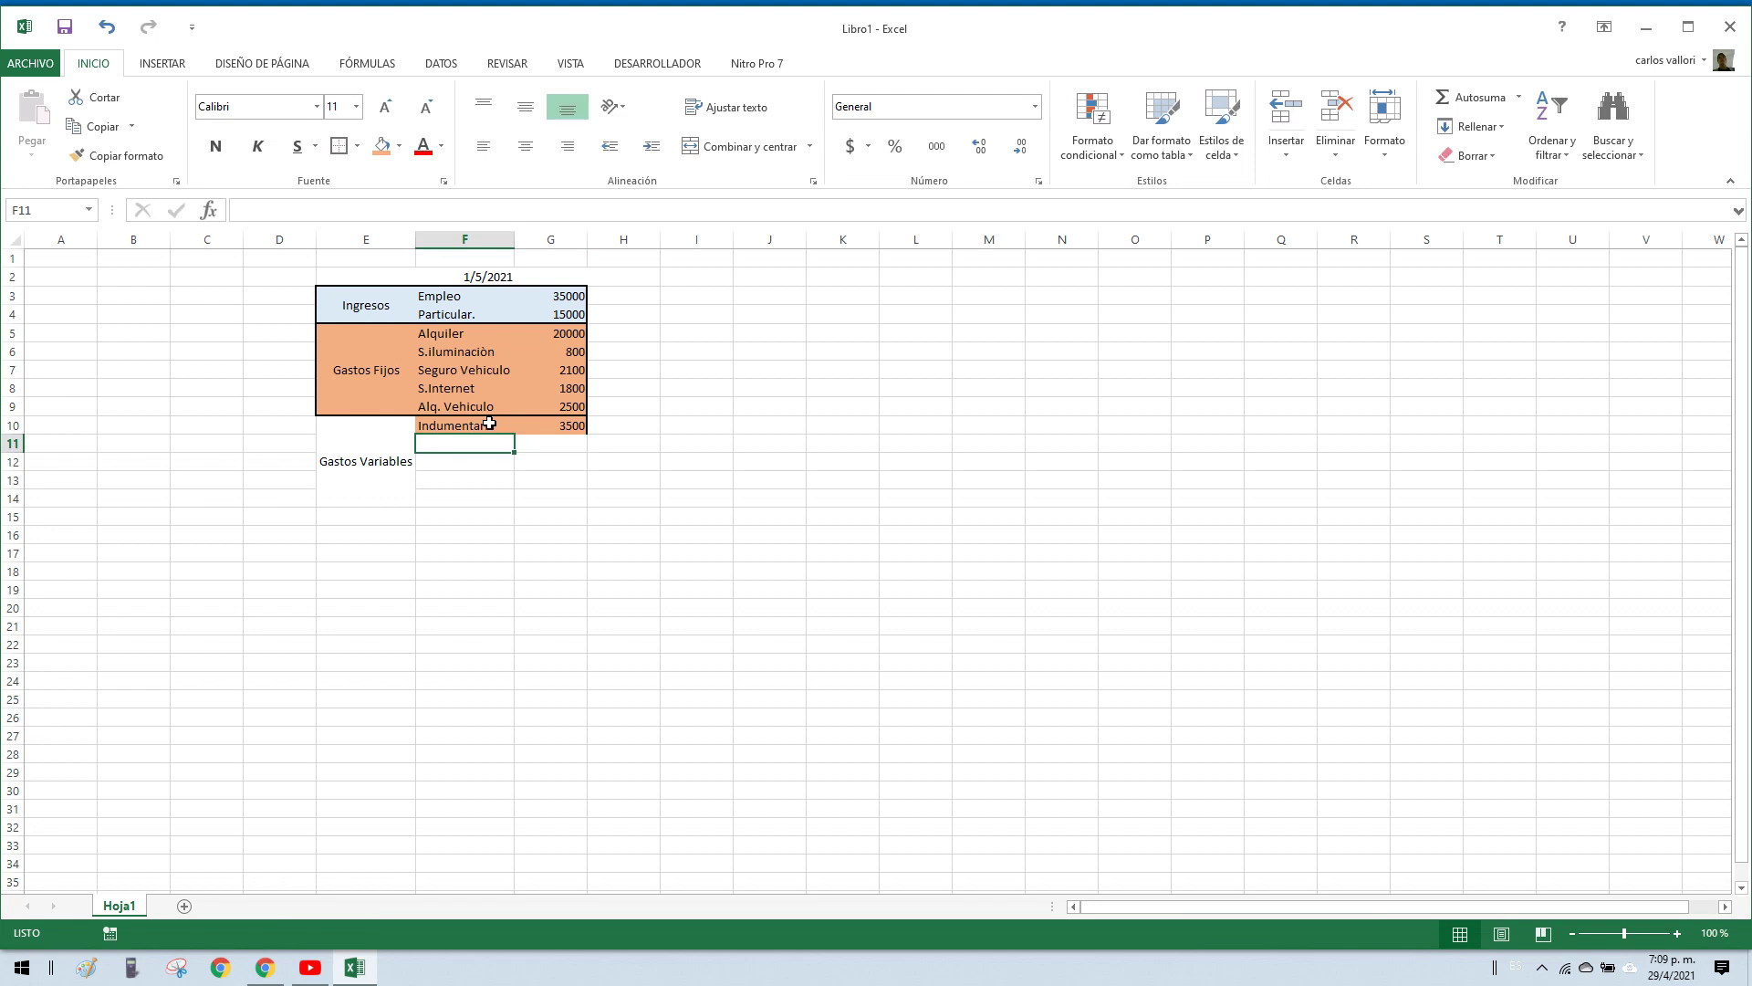
Step: Enter "Reparaciòn Vehiculo" in F11 and autofit column F to its contents
type("Repar")
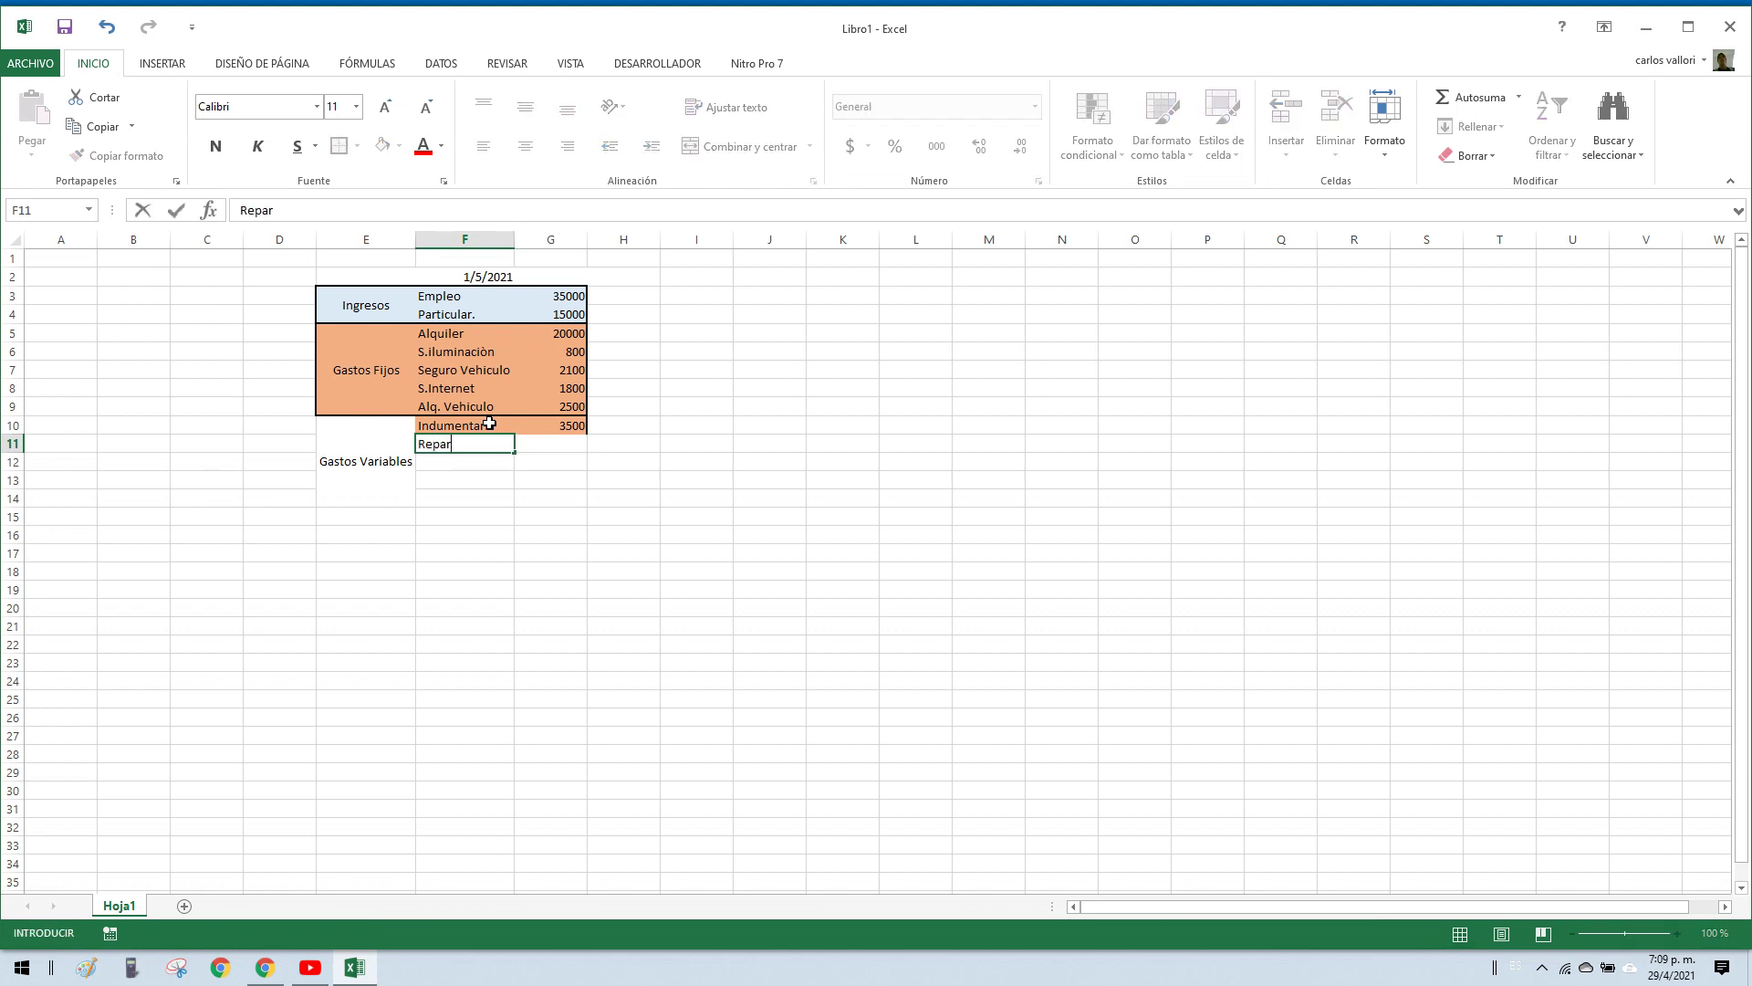
type("aciòn Vehiculo")
key("Return")
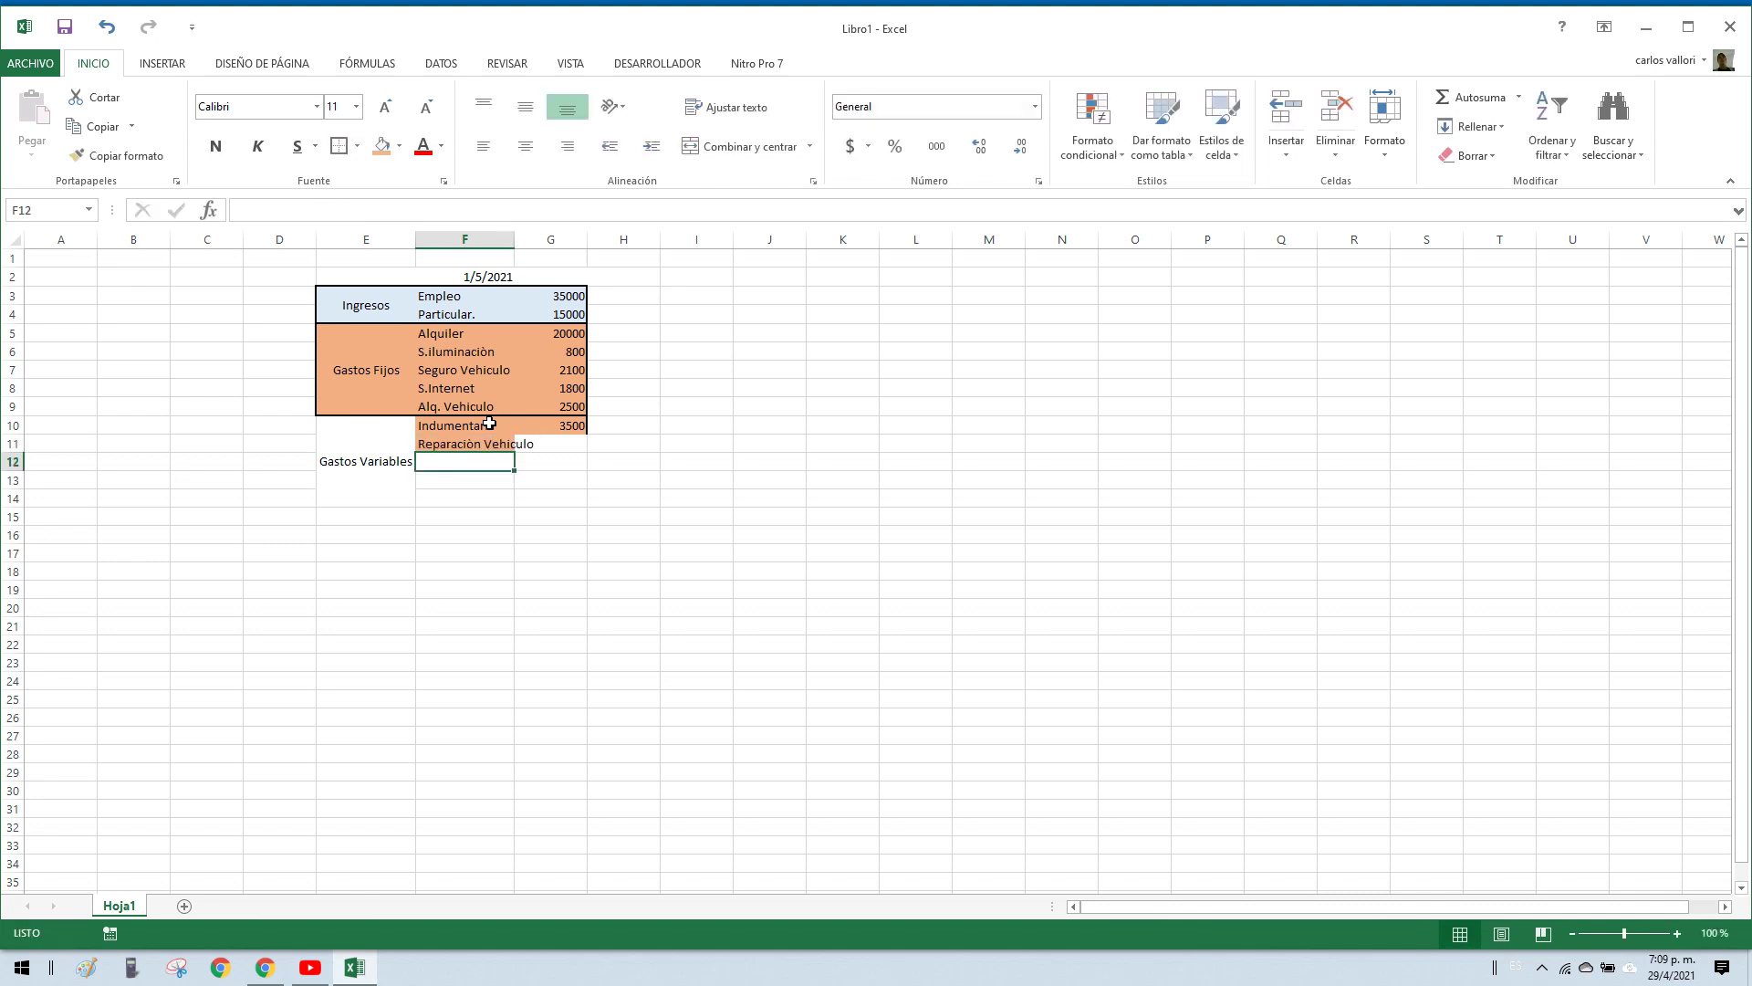
double_click(514, 238)
Step: Enter =10000 in G11 as the vehicle repair amount
left_click(528, 445)
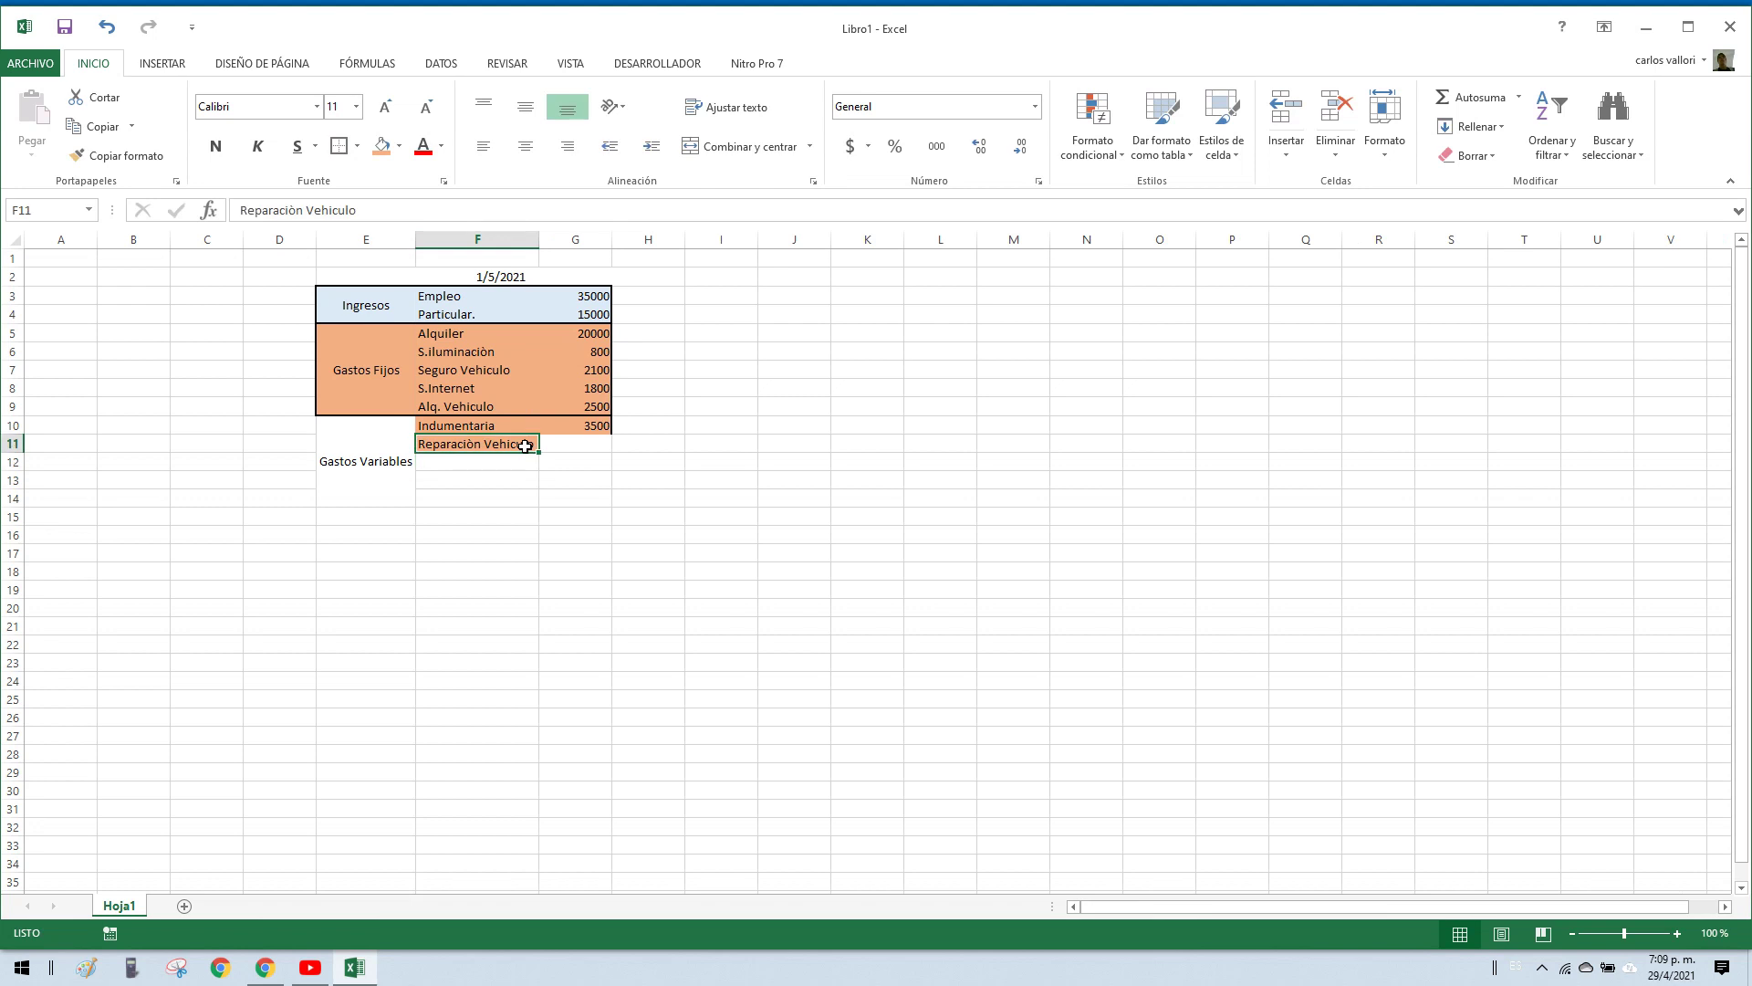
left_click(549, 443)
type("=")
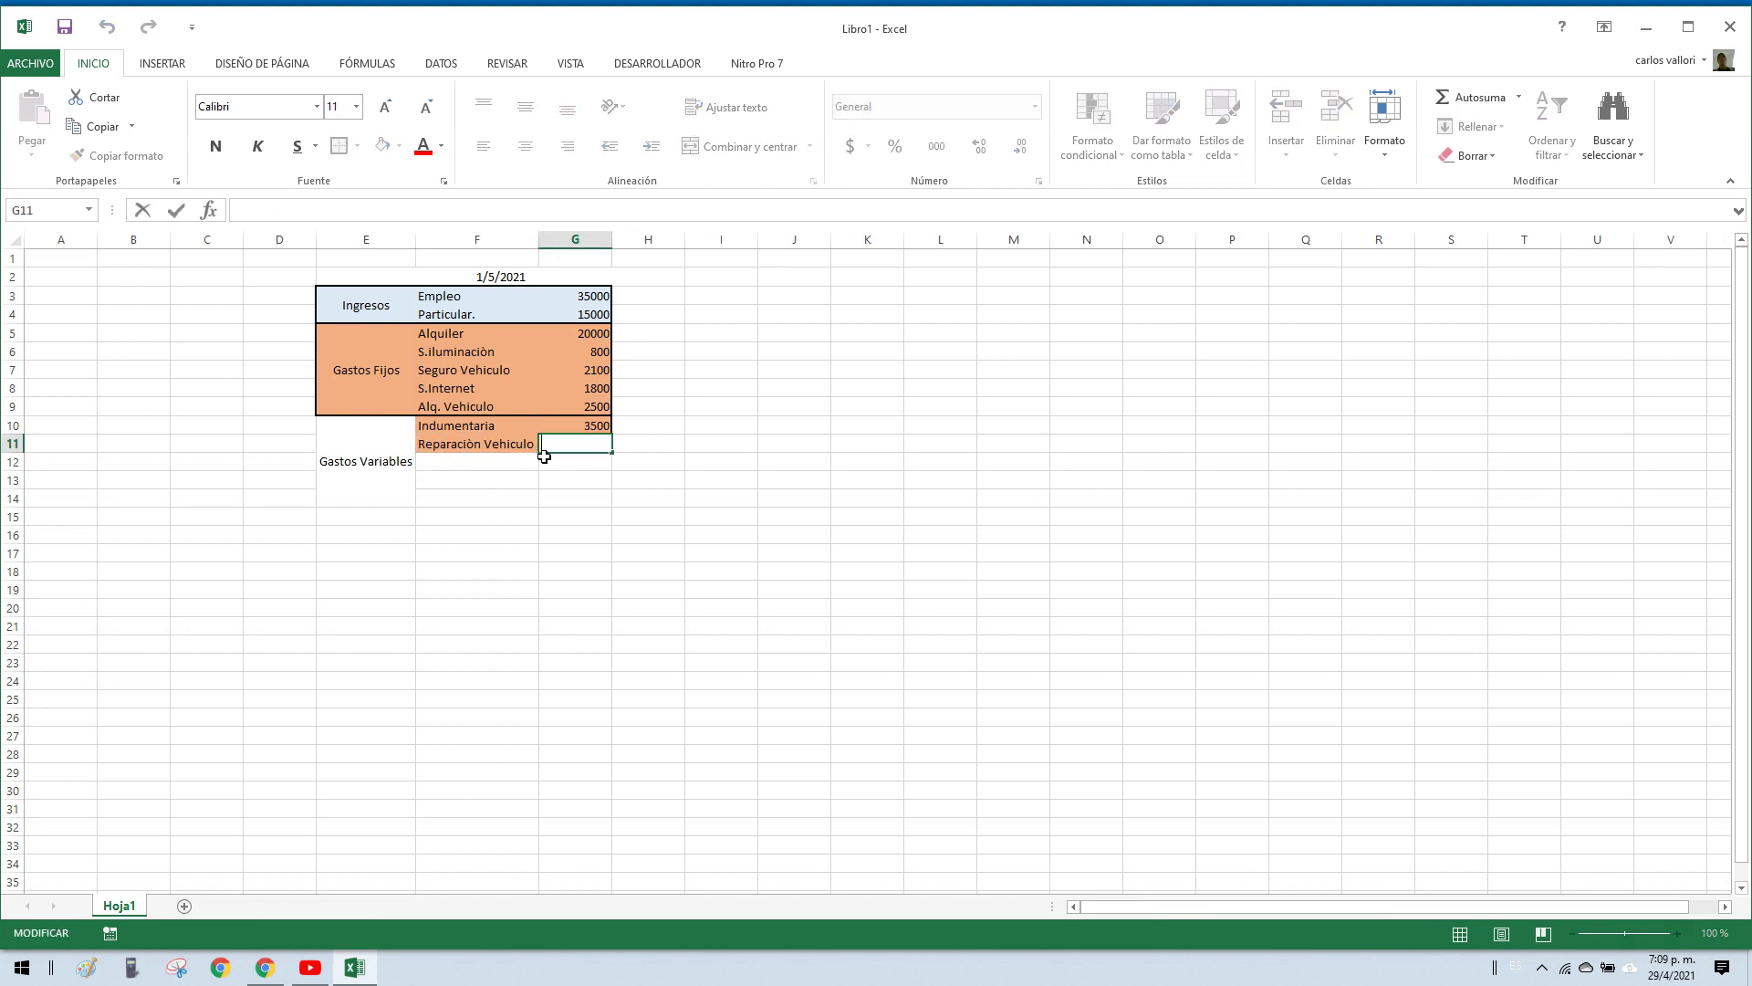
type("10000")
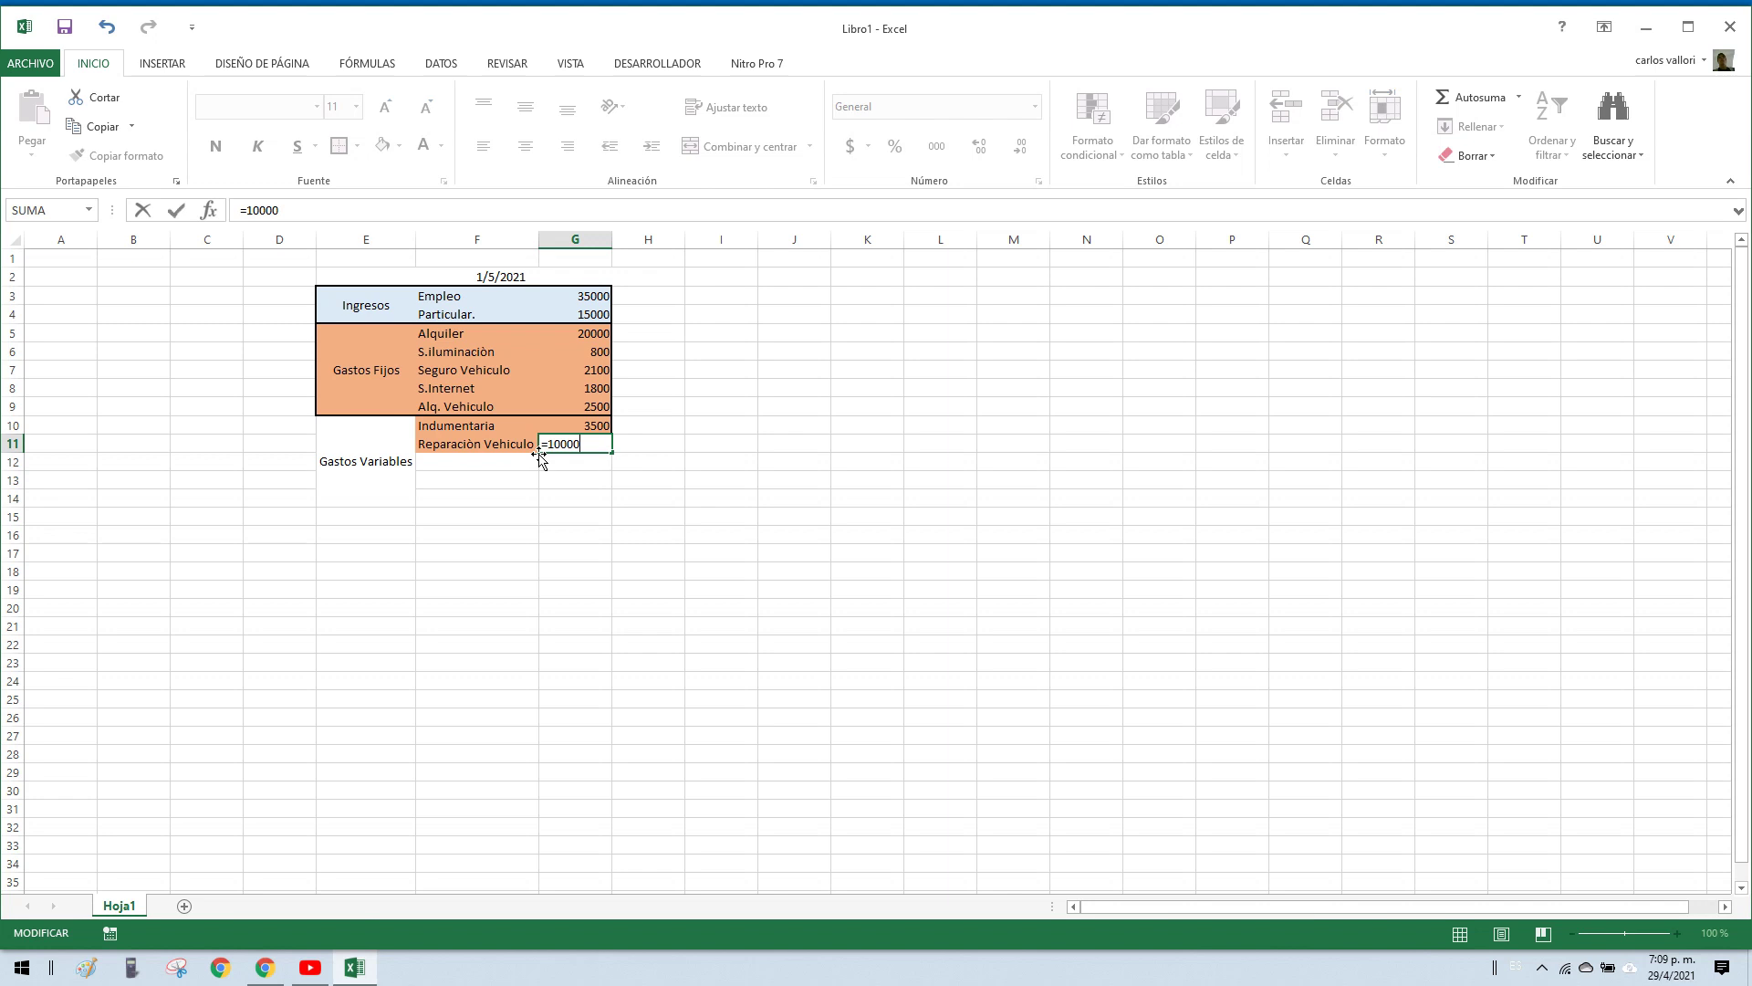
key("Return")
key("Left")
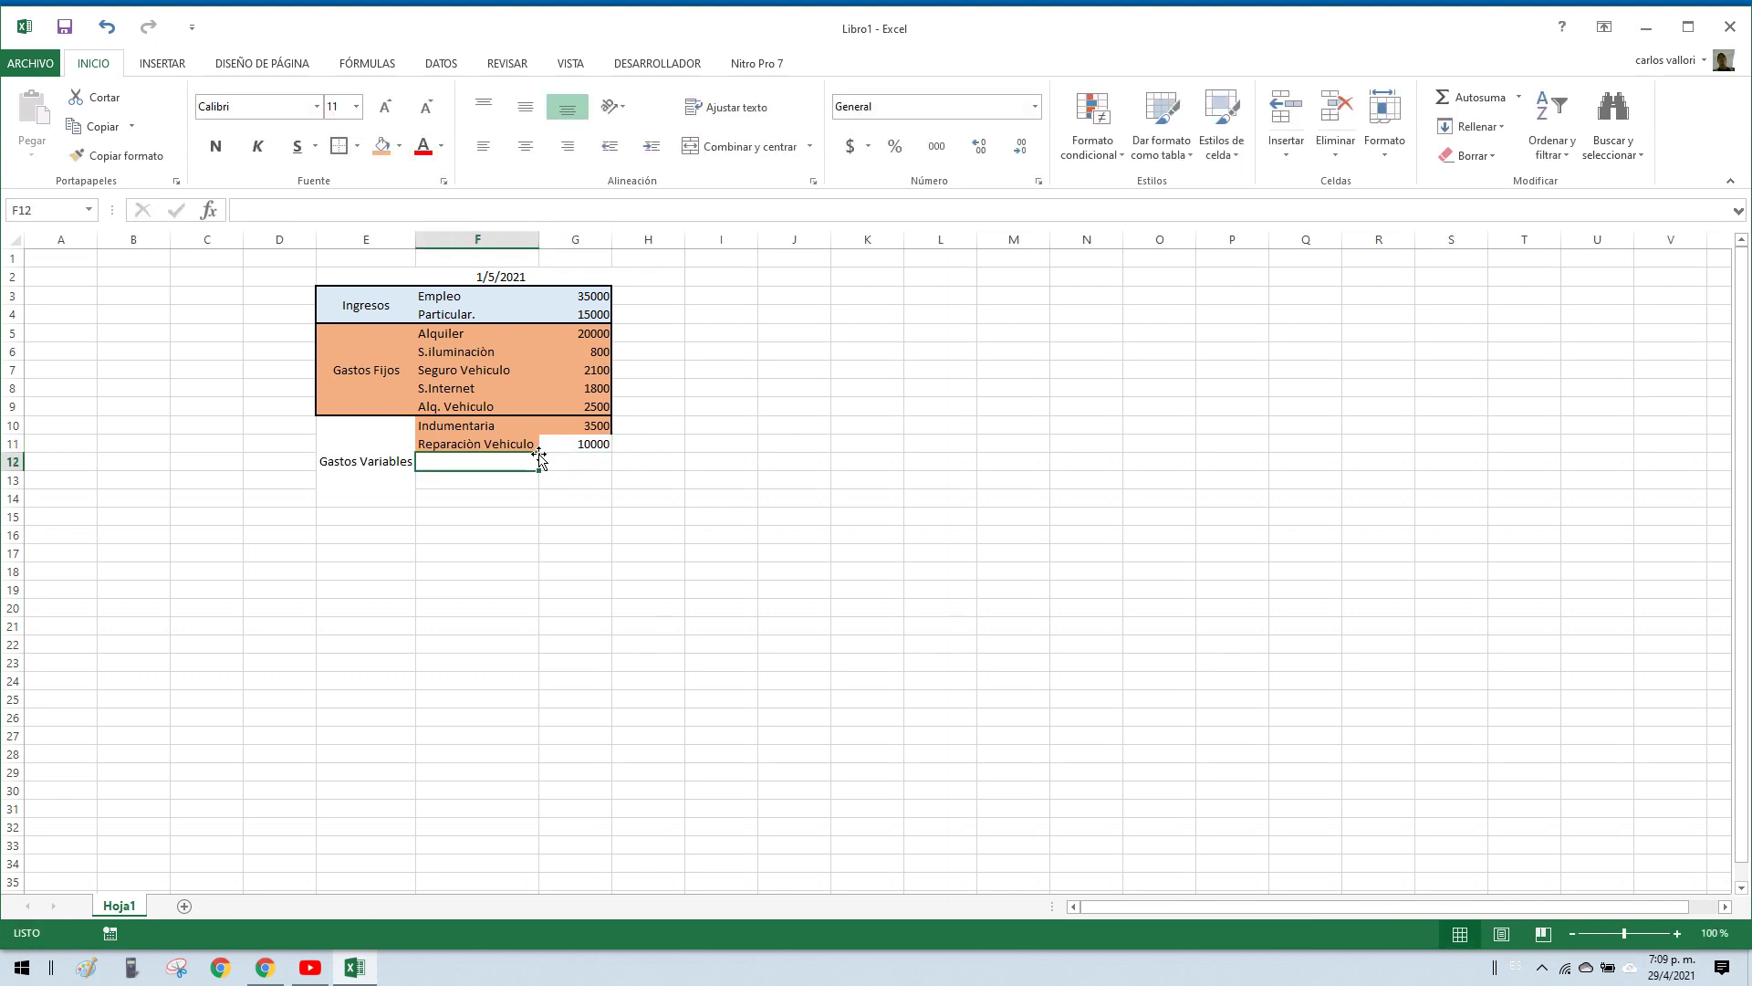
Step: Add "Regalo de Cumpleaños" in F12 with the amount 2100 in G12
type("Regalo de Cumpleaños")
key("Tab")
type("2100")
key("Return")
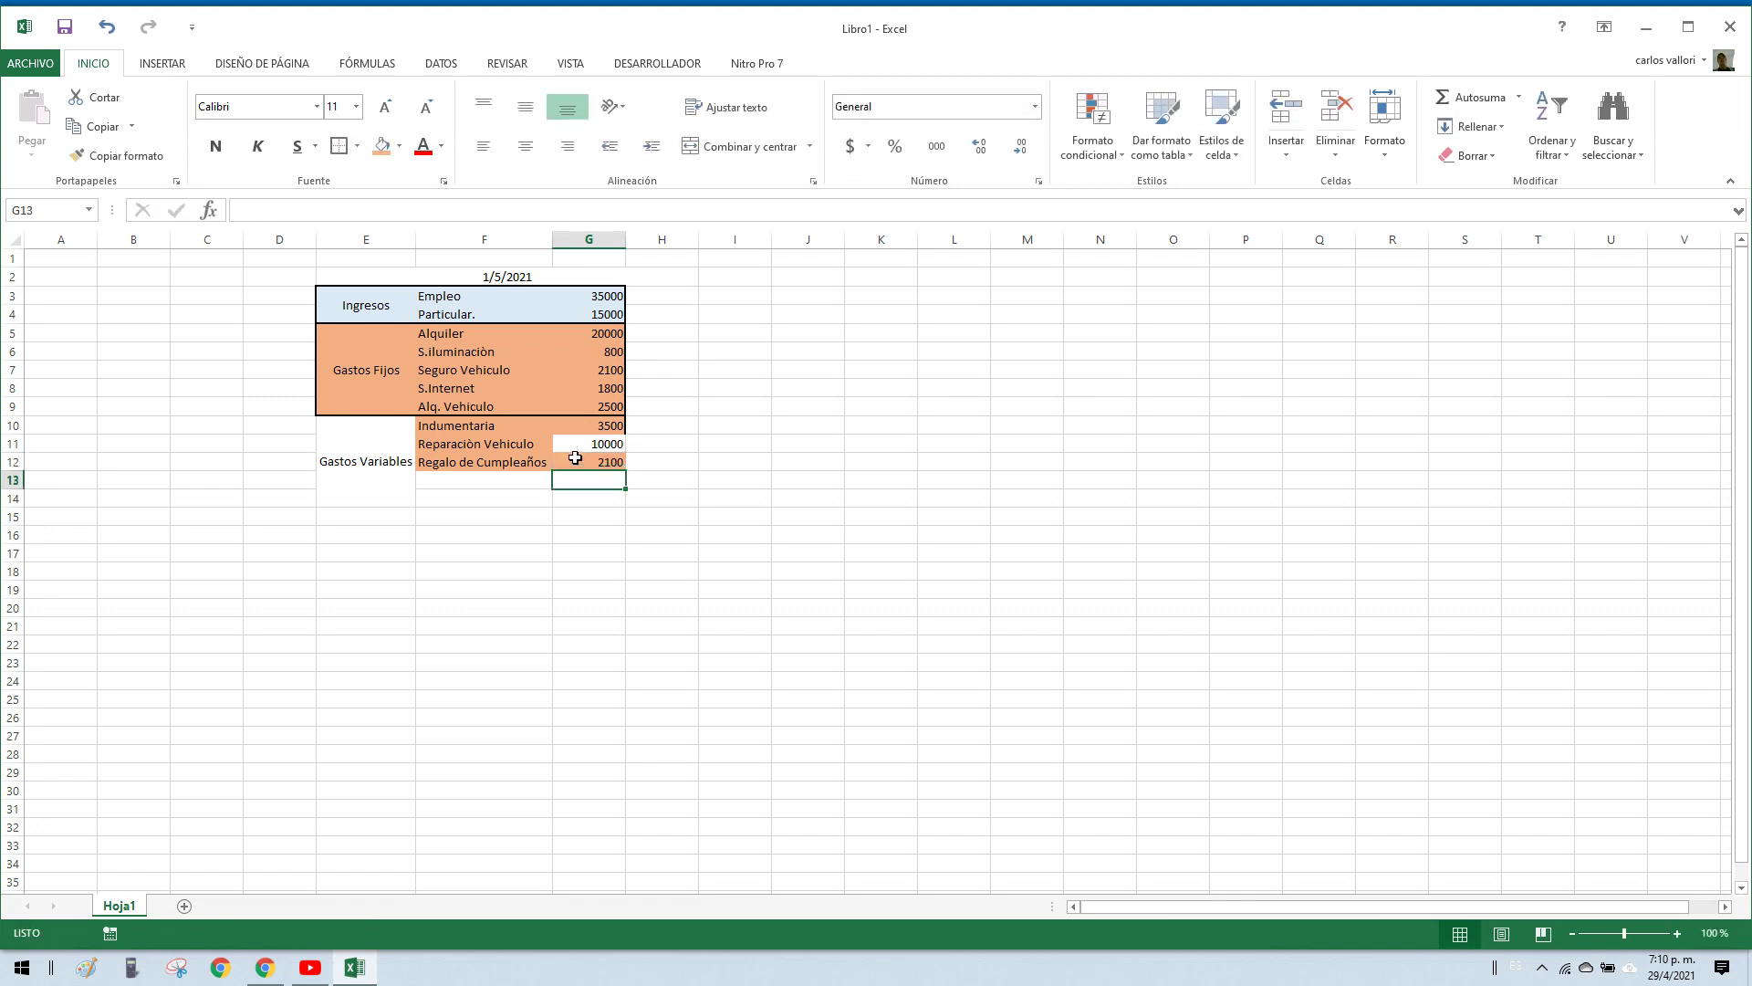
key("Left")
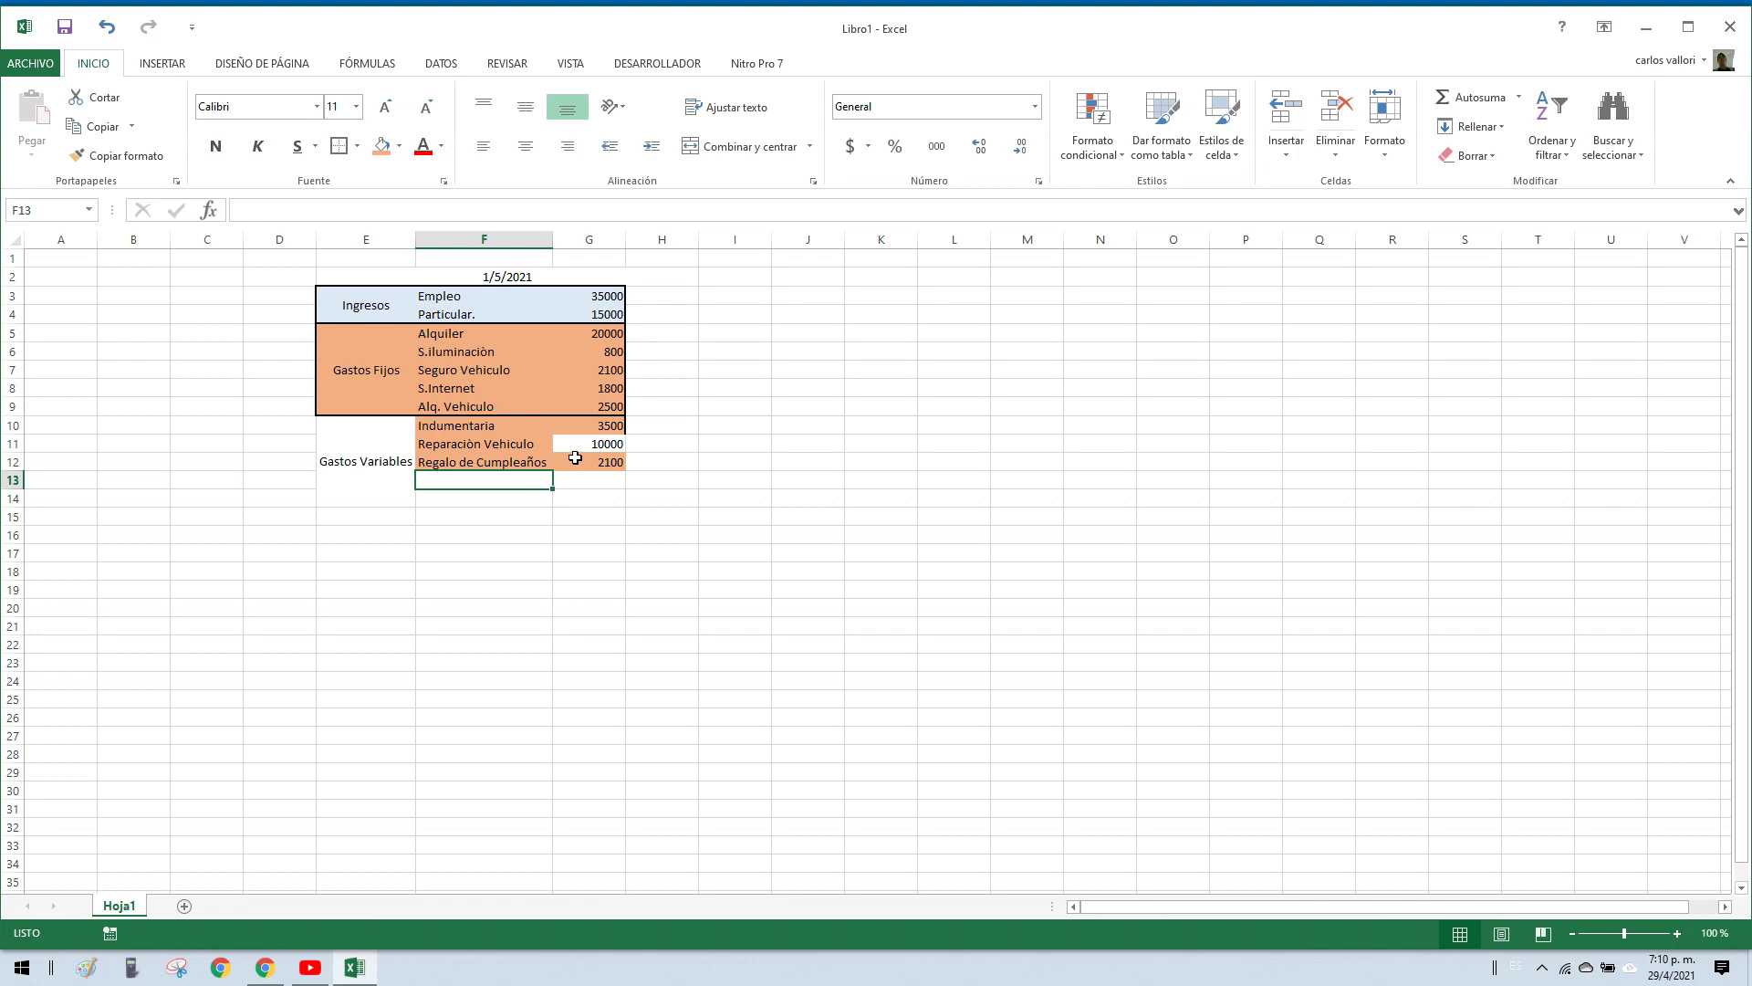
Step: Add "Vacaciones" in F13 with the amount =3500 in G13
type("Vacaciones")
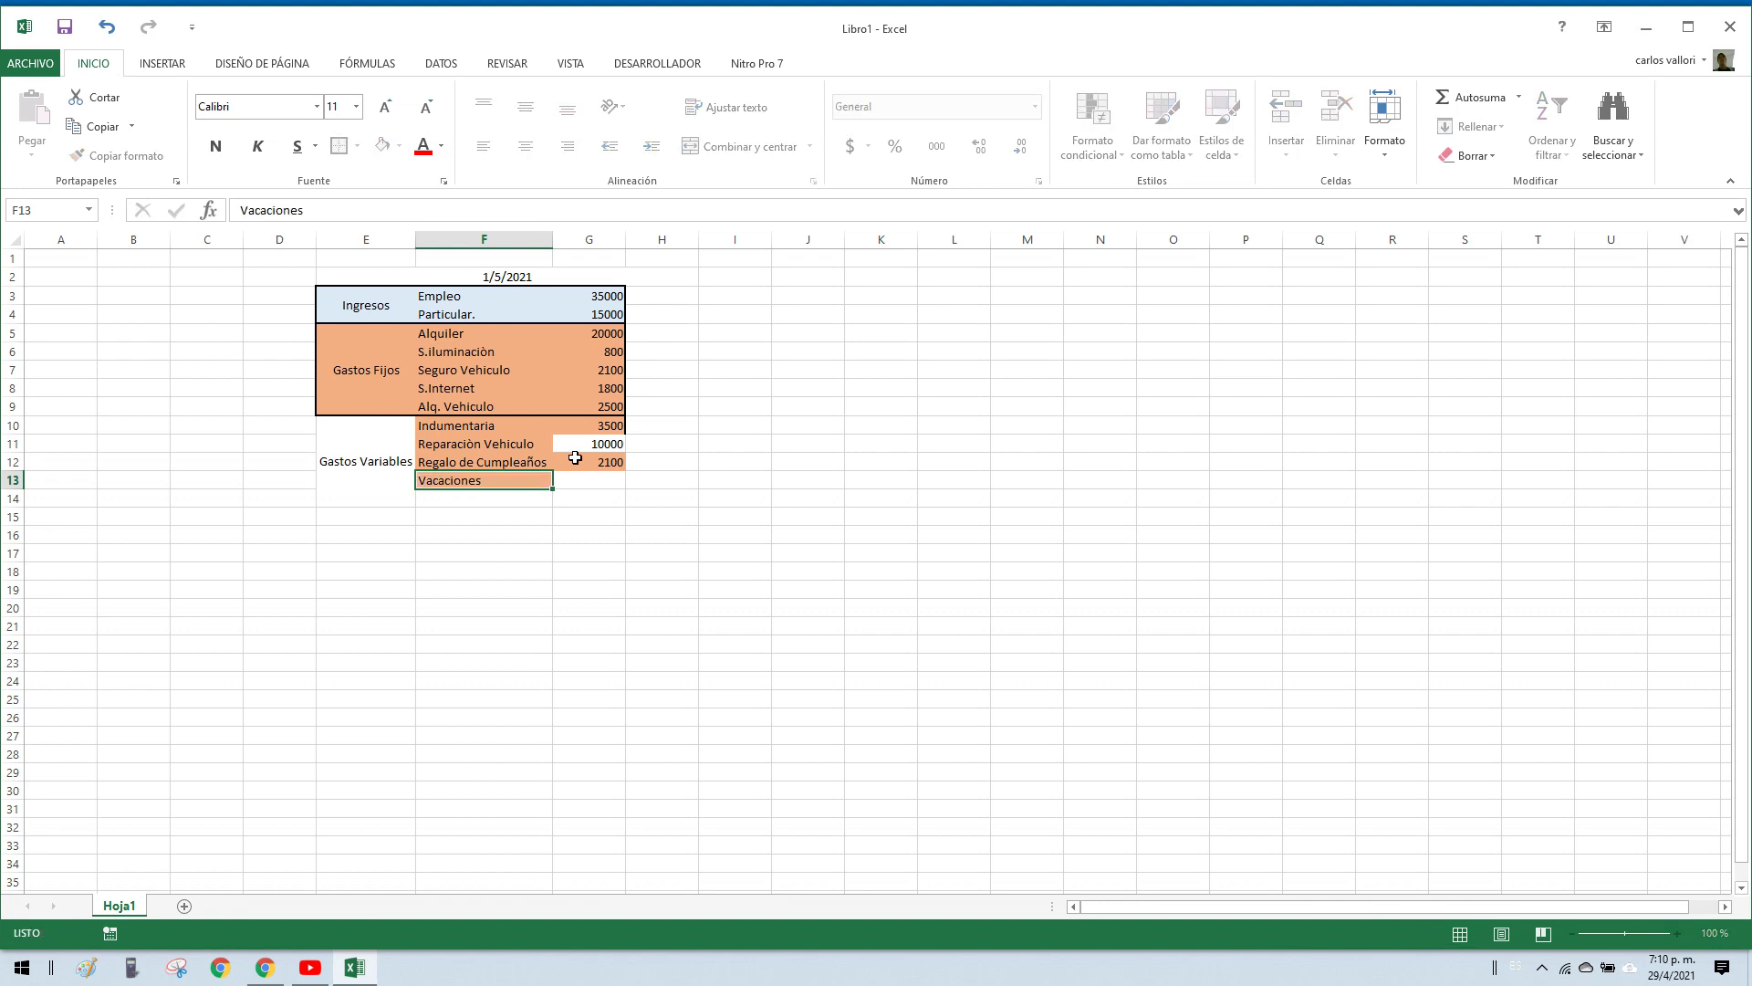
key("Right")
type("=")
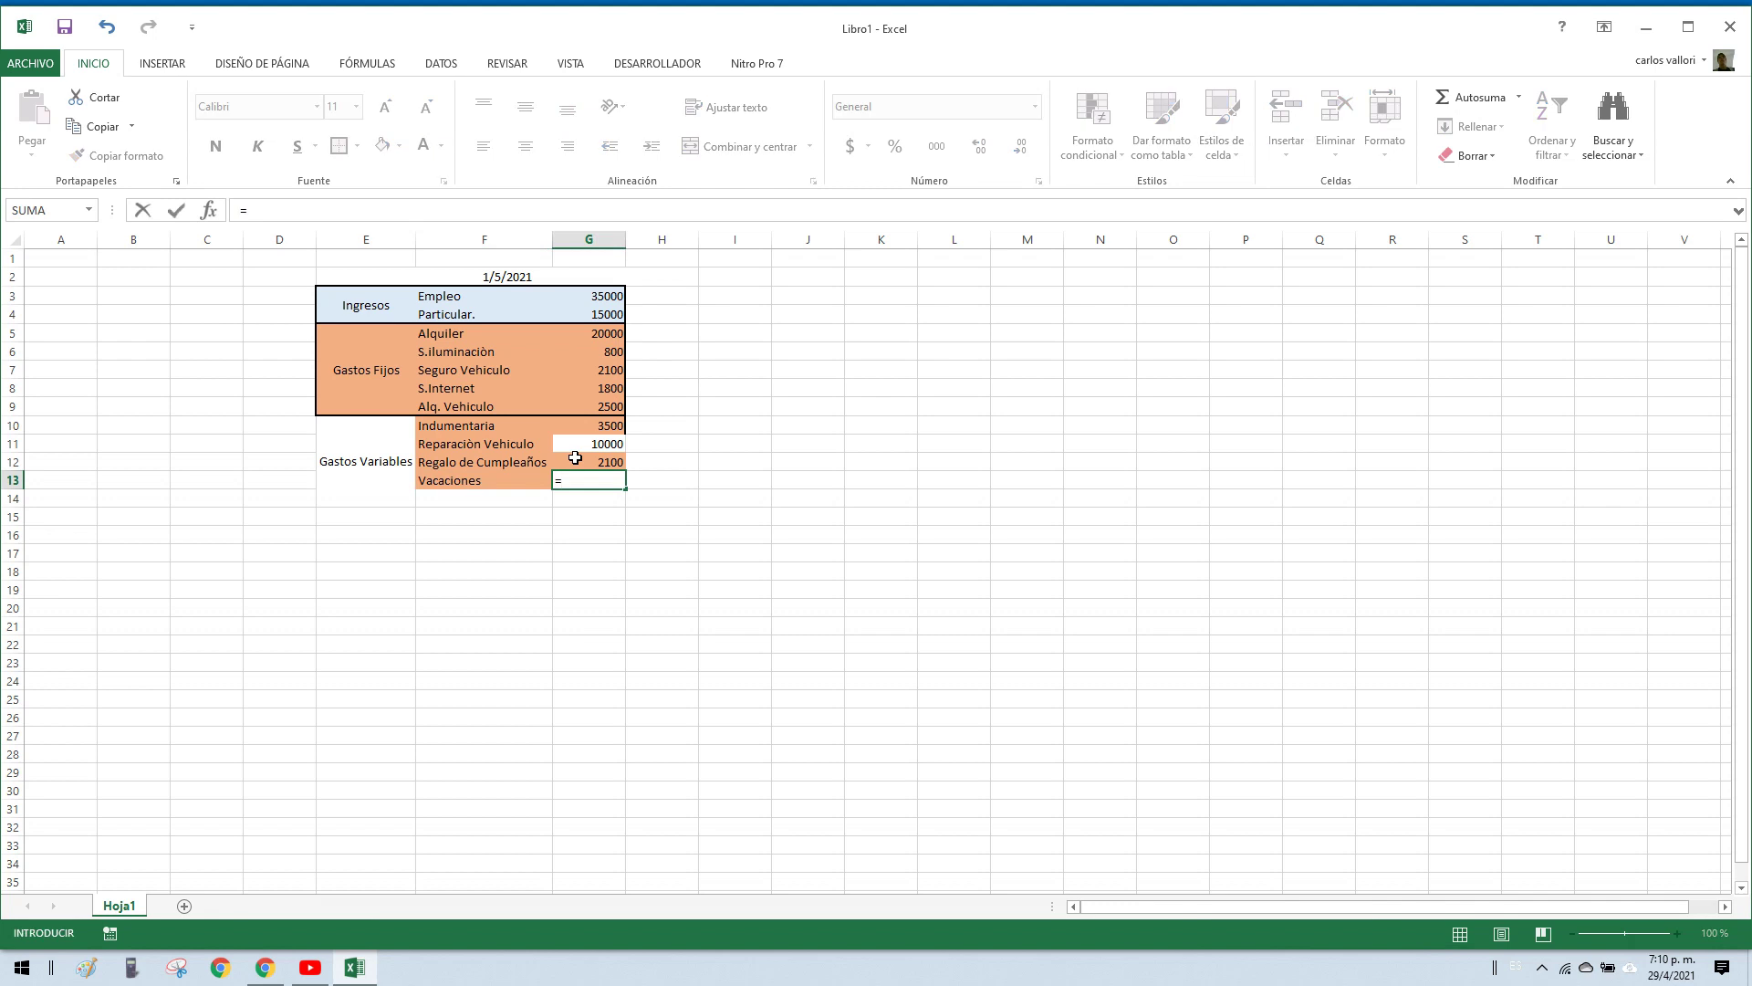
type("3500")
key("BackSpace")
key("BackSpace")
key("BackSpace")
type("500")
key("Return")
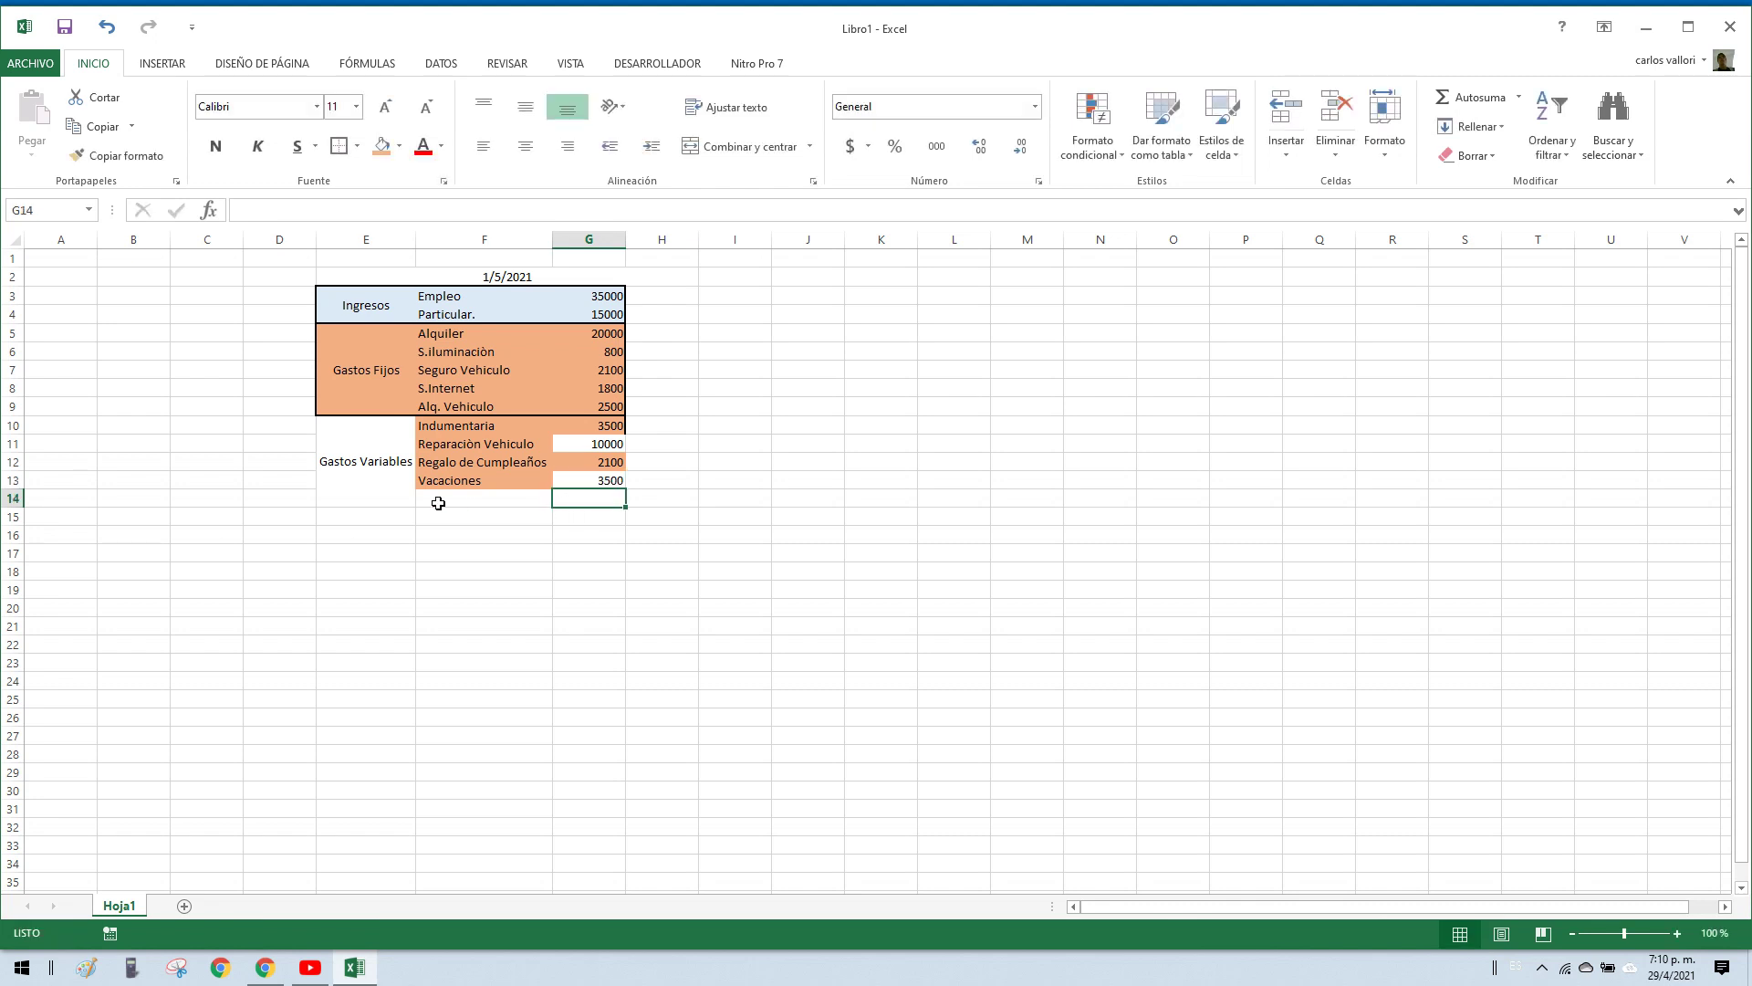
Step: Fill the variable expenses block E10:G14 with the lightest orange theme tint and apply a thick box border around it
left_click_drag(343, 480, 584, 498)
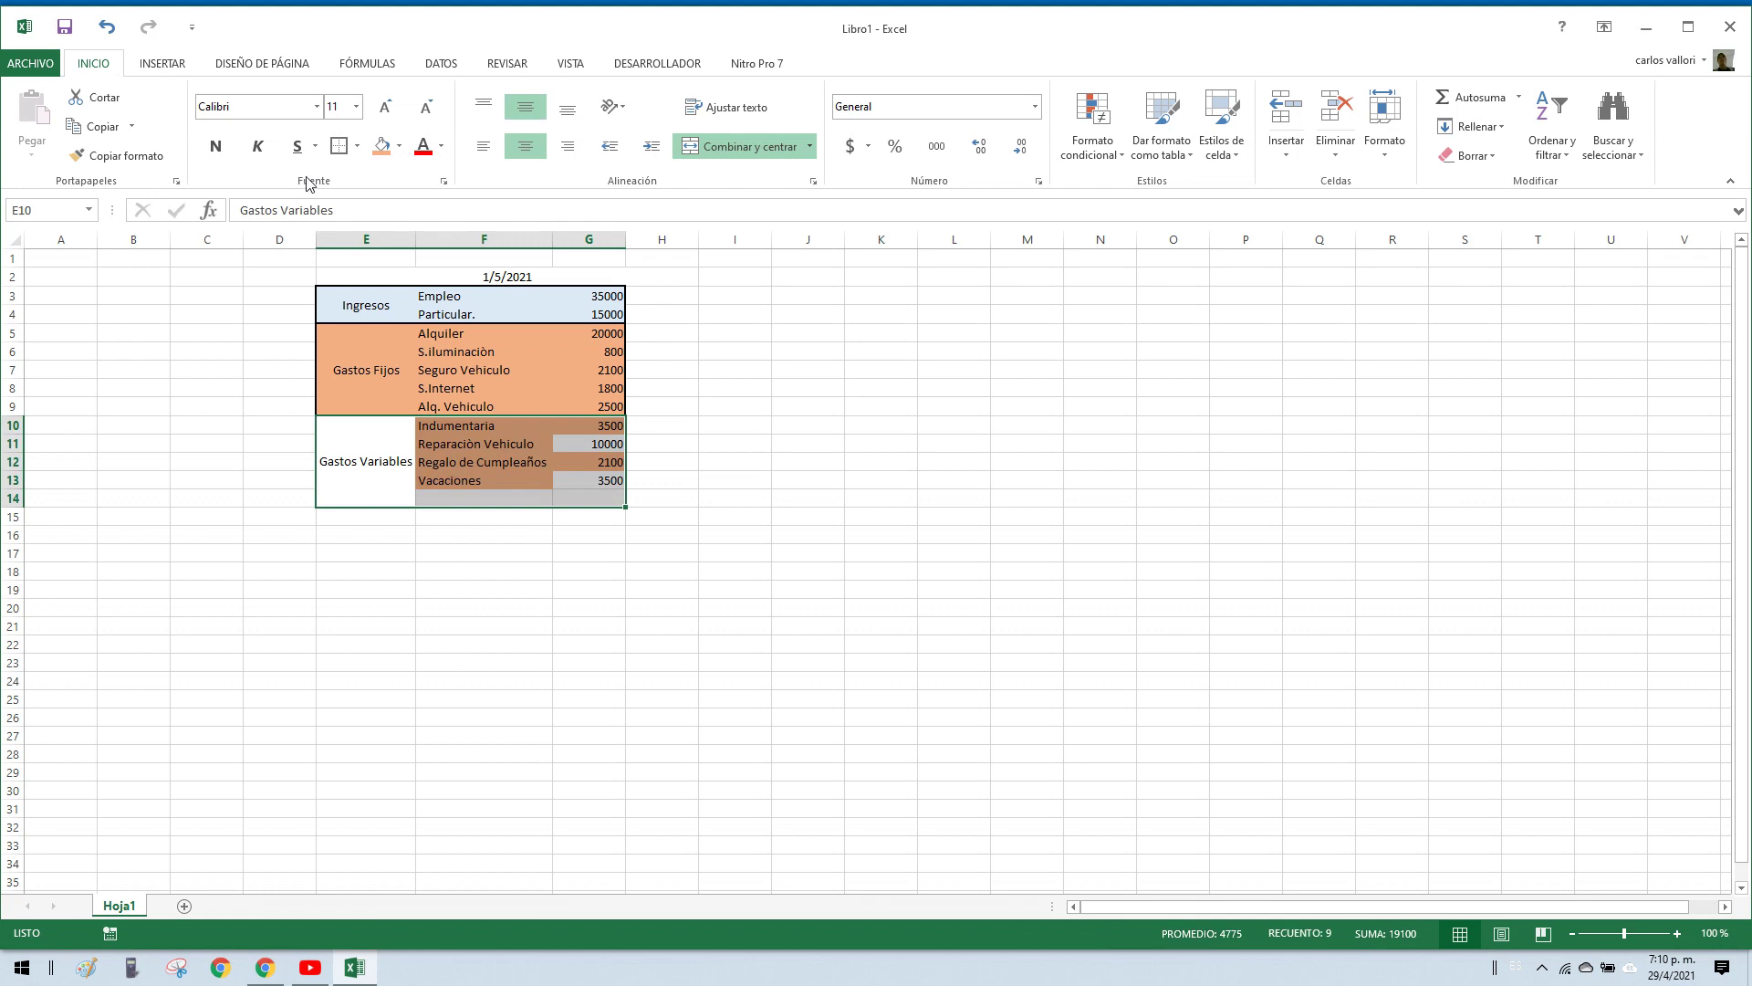
left_click(381, 146)
left_click(399, 146)
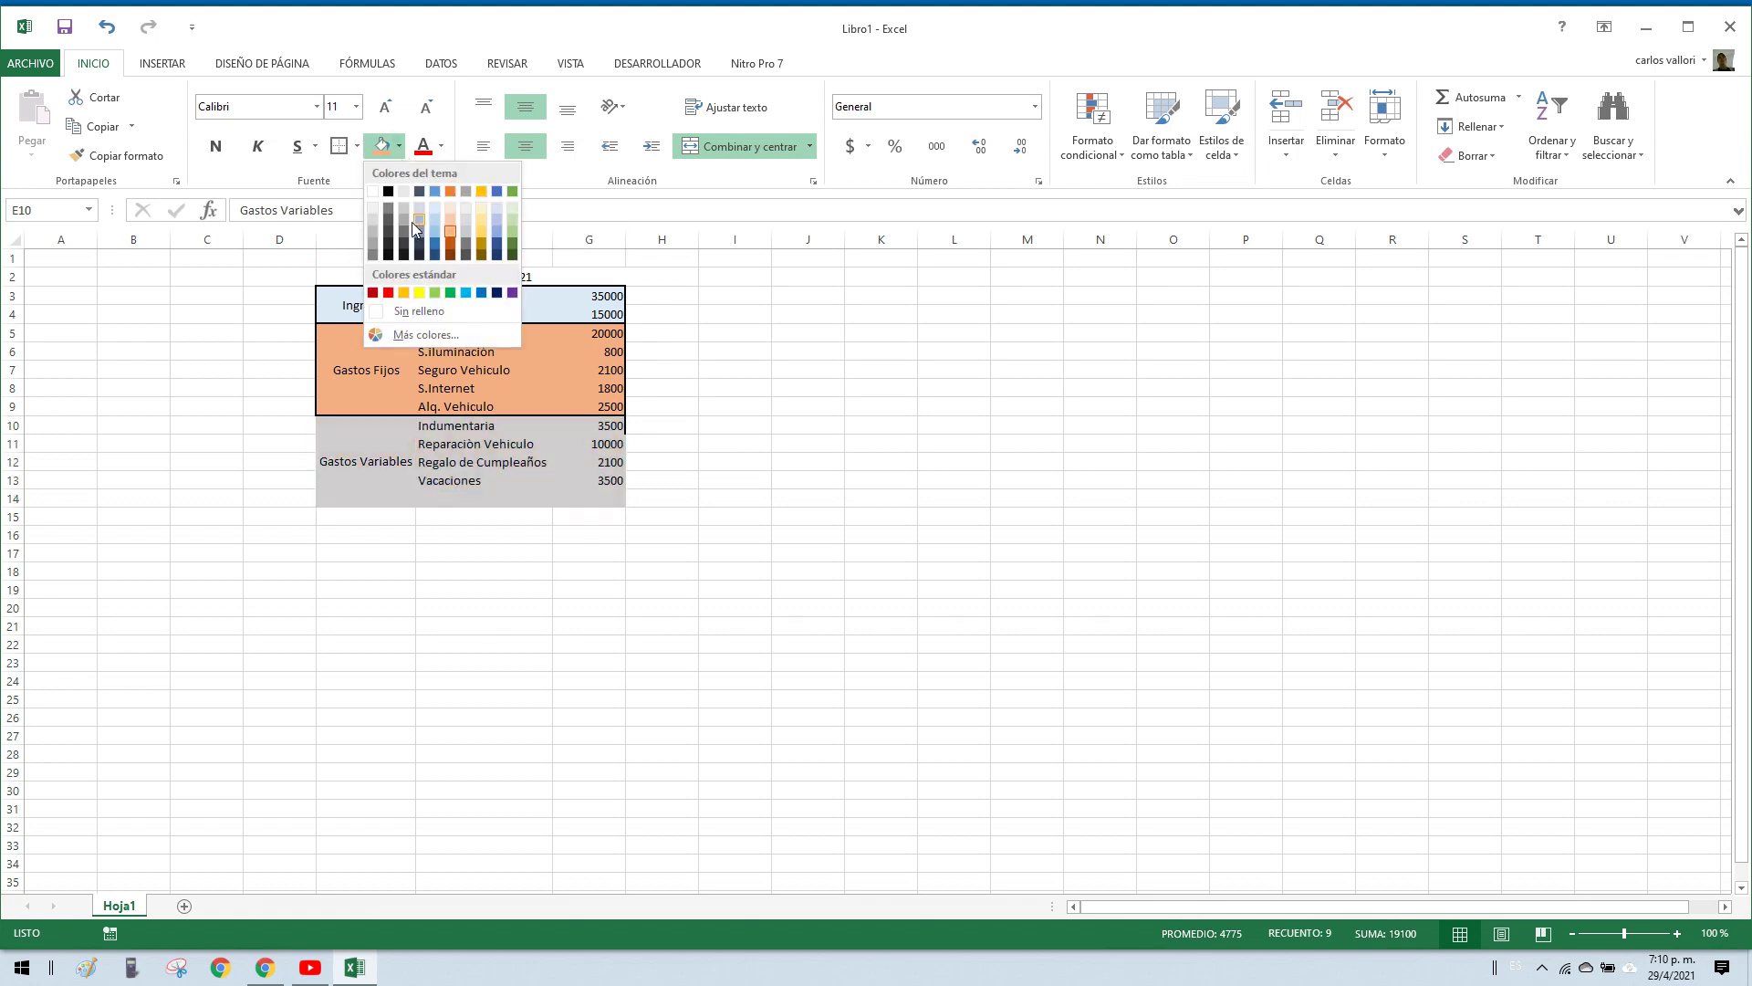
left_click(451, 210)
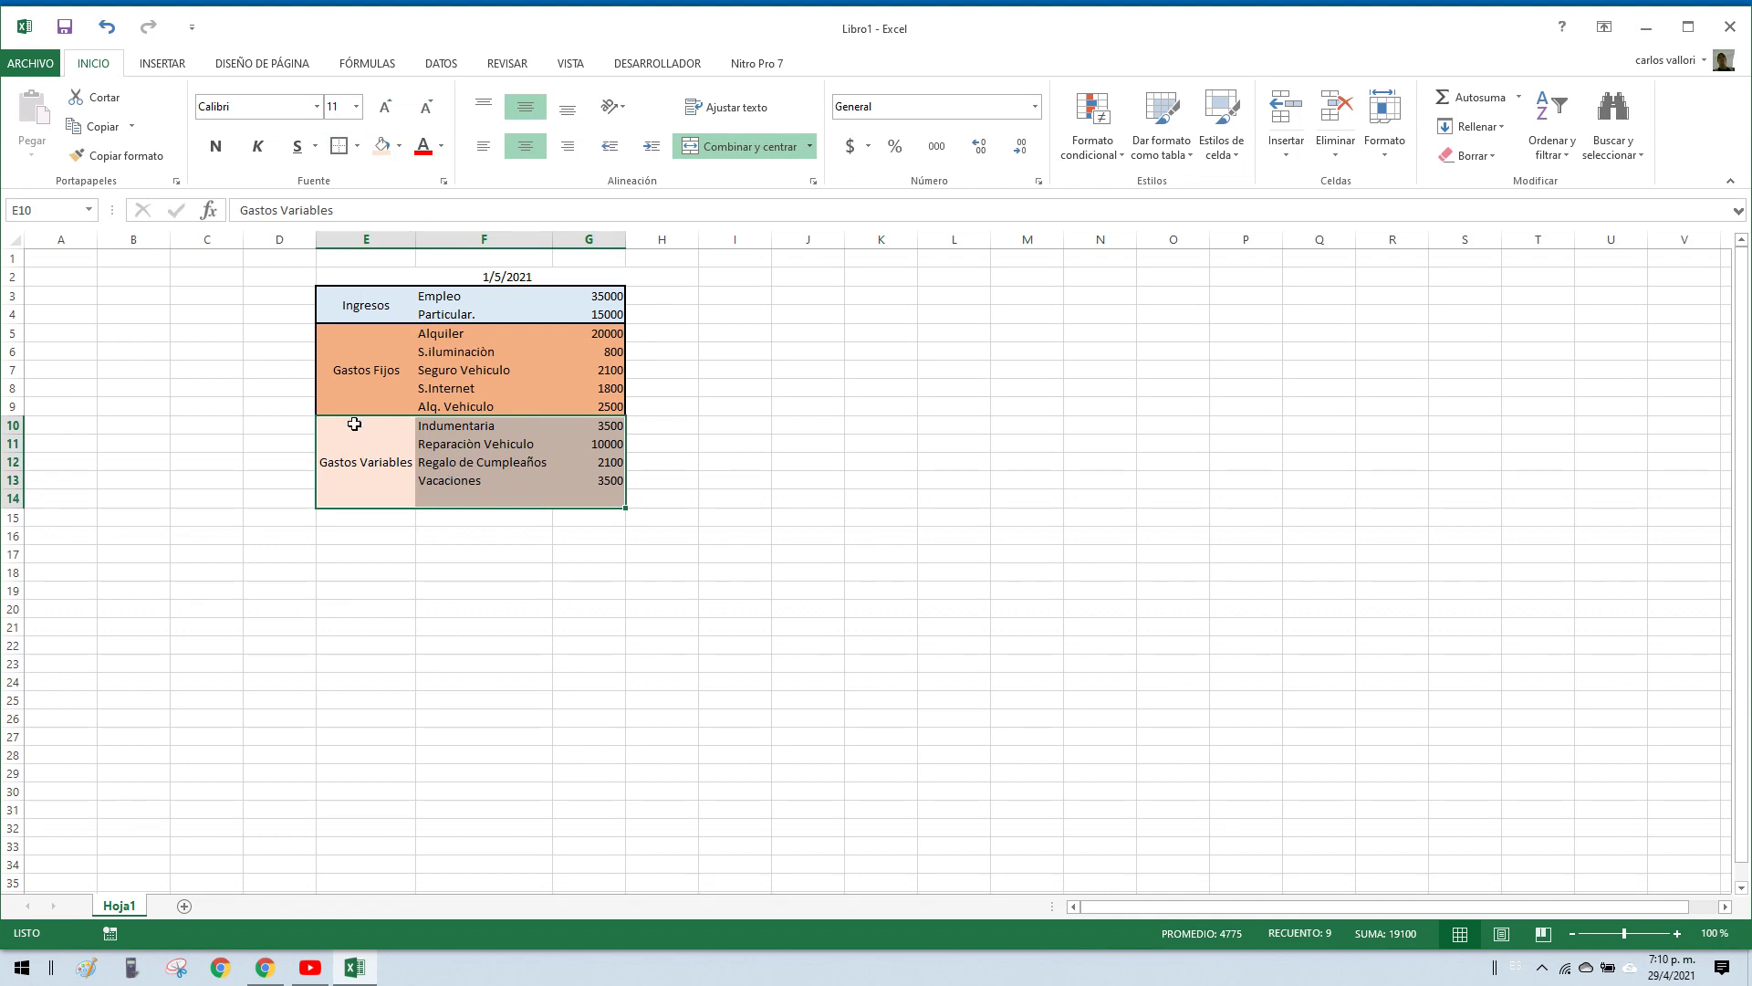
left_click(426, 484)
left_click(350, 449)
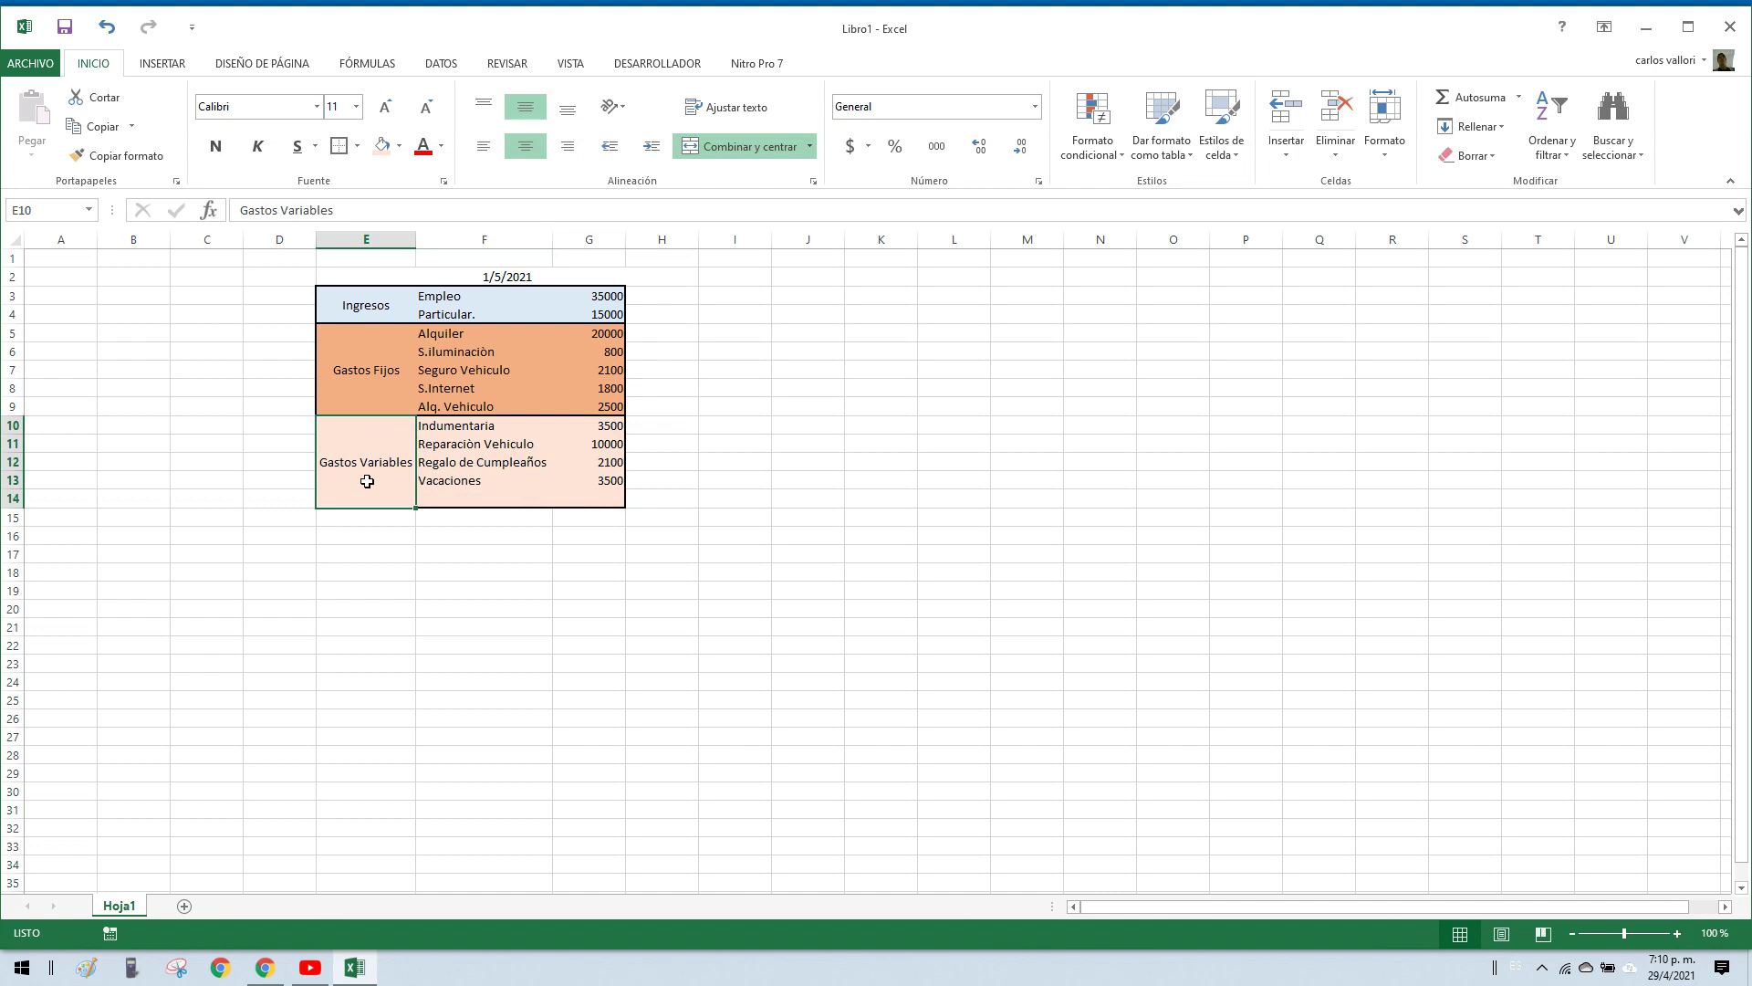
left_click(423, 481)
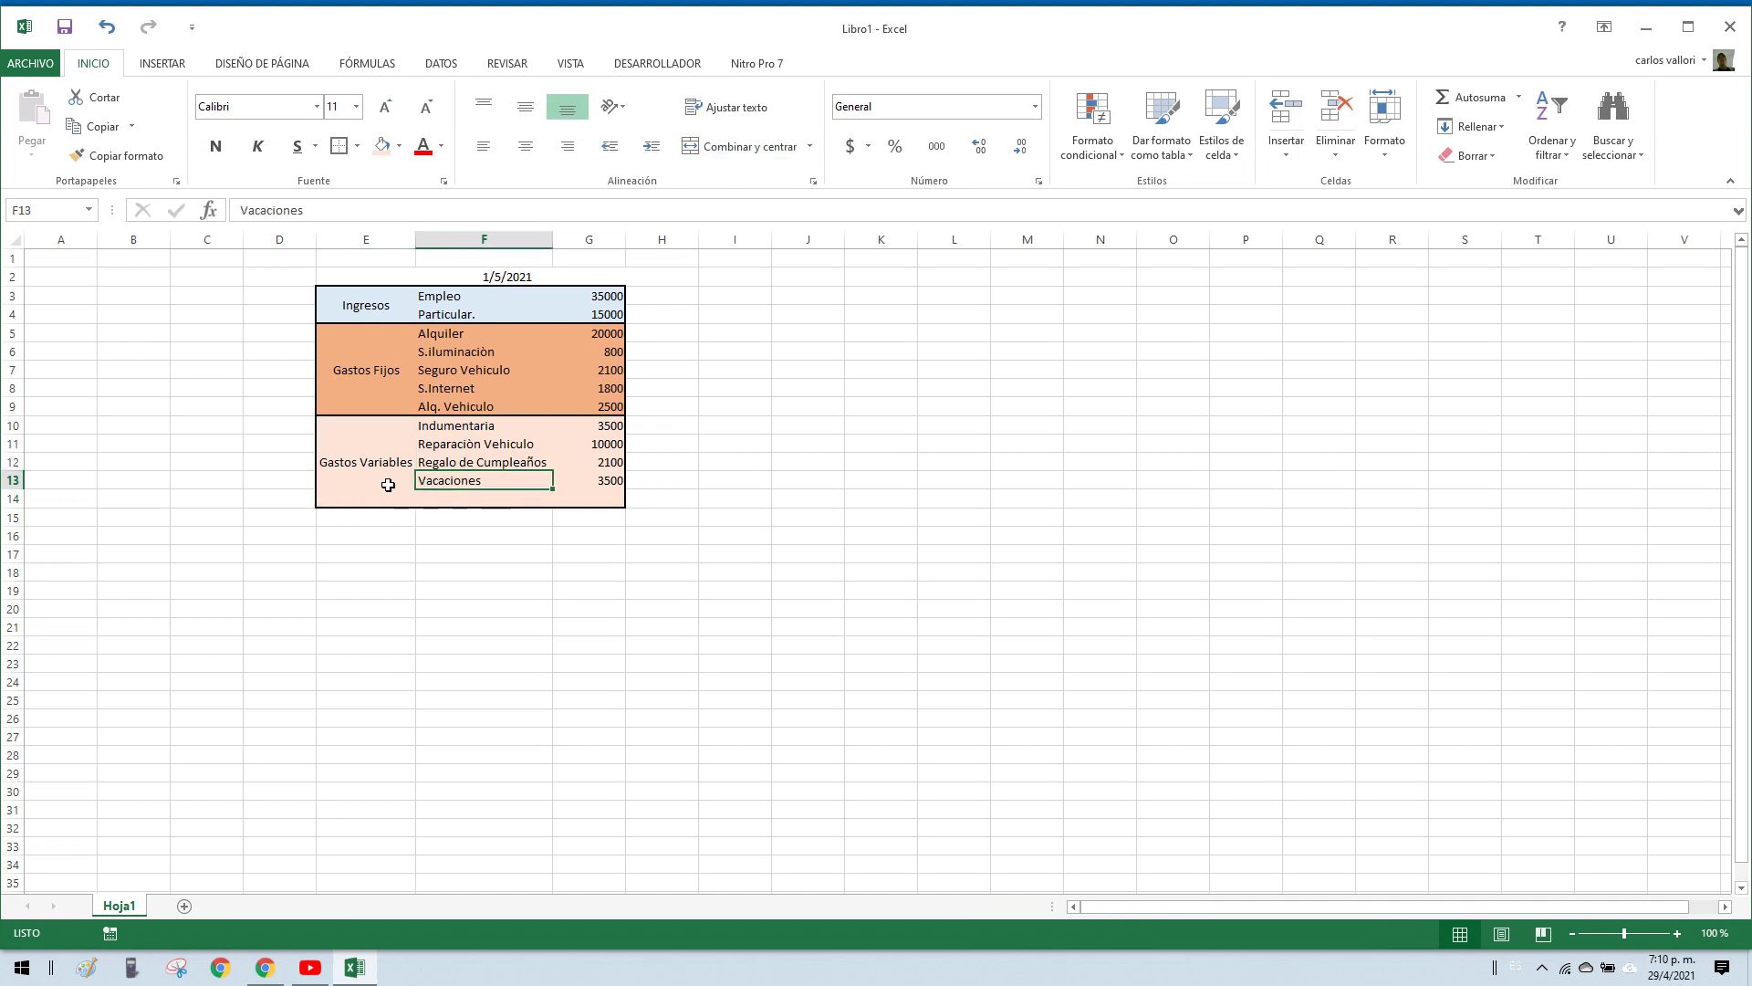
left_click(392, 468)
left_click(453, 462)
left_click(453, 444)
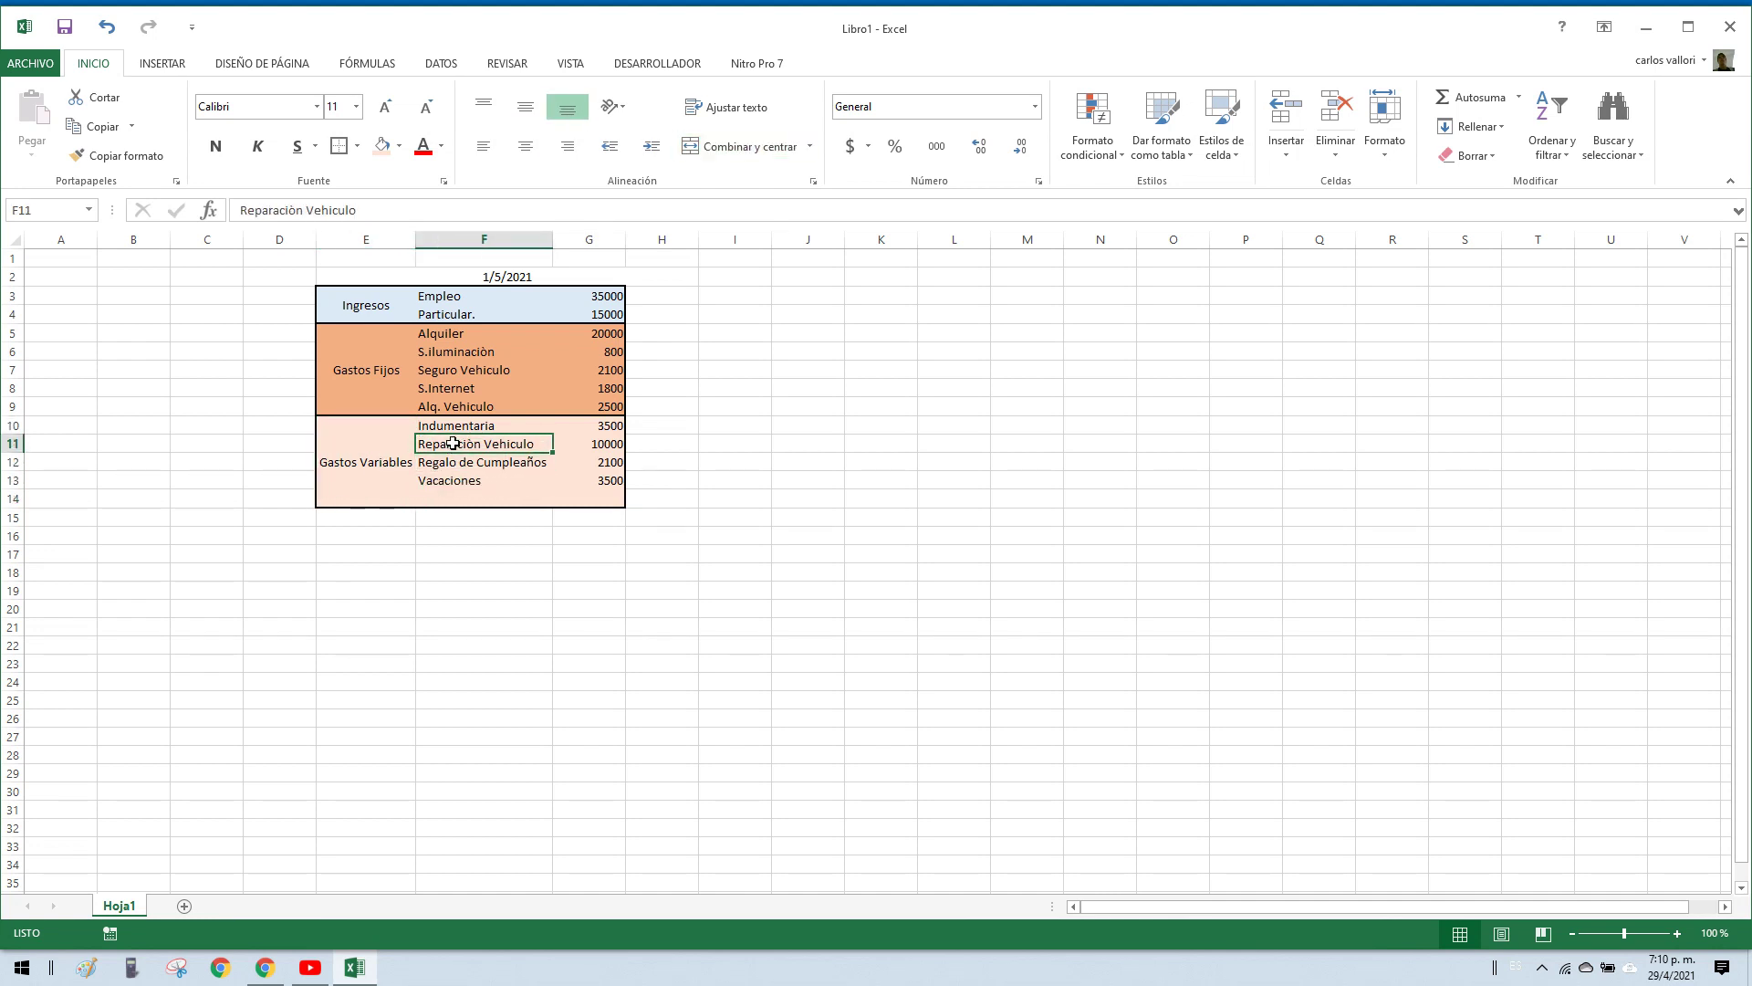
left_click(445, 391)
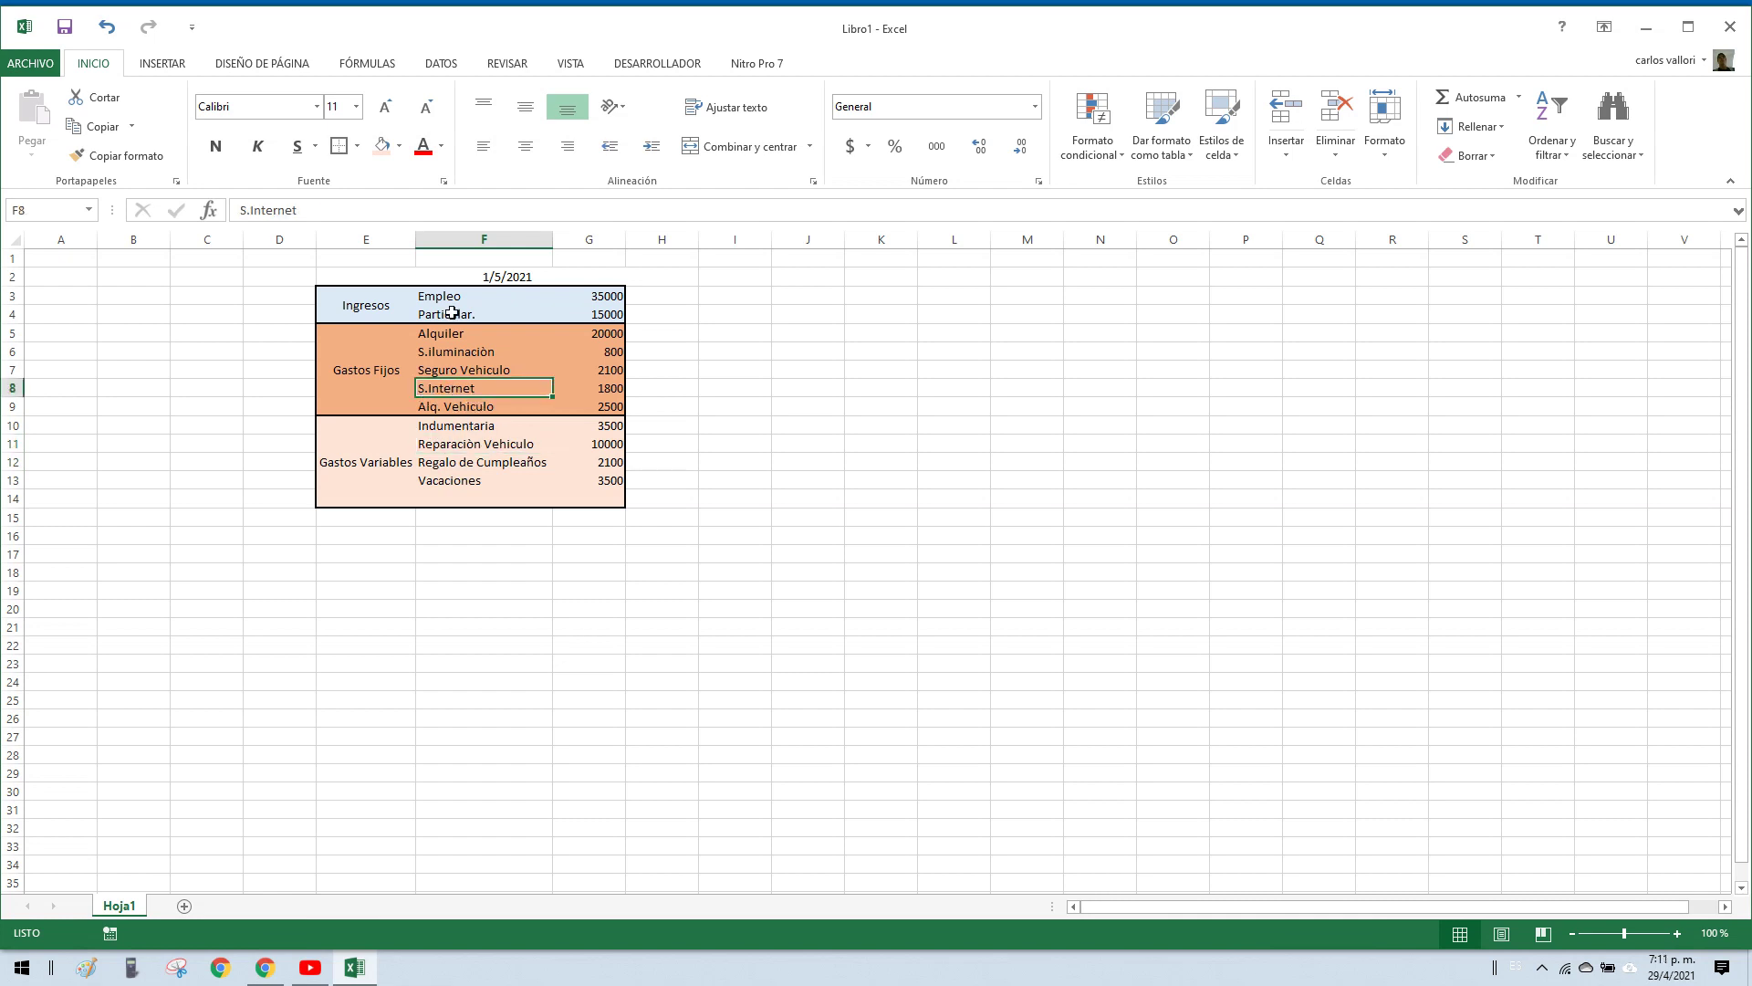
Step: Apply all borders to the income block E3:G4, the fixed expenses block E5:G9 and the variable expenses block E10:G14
left_click_drag(364, 303, 588, 313)
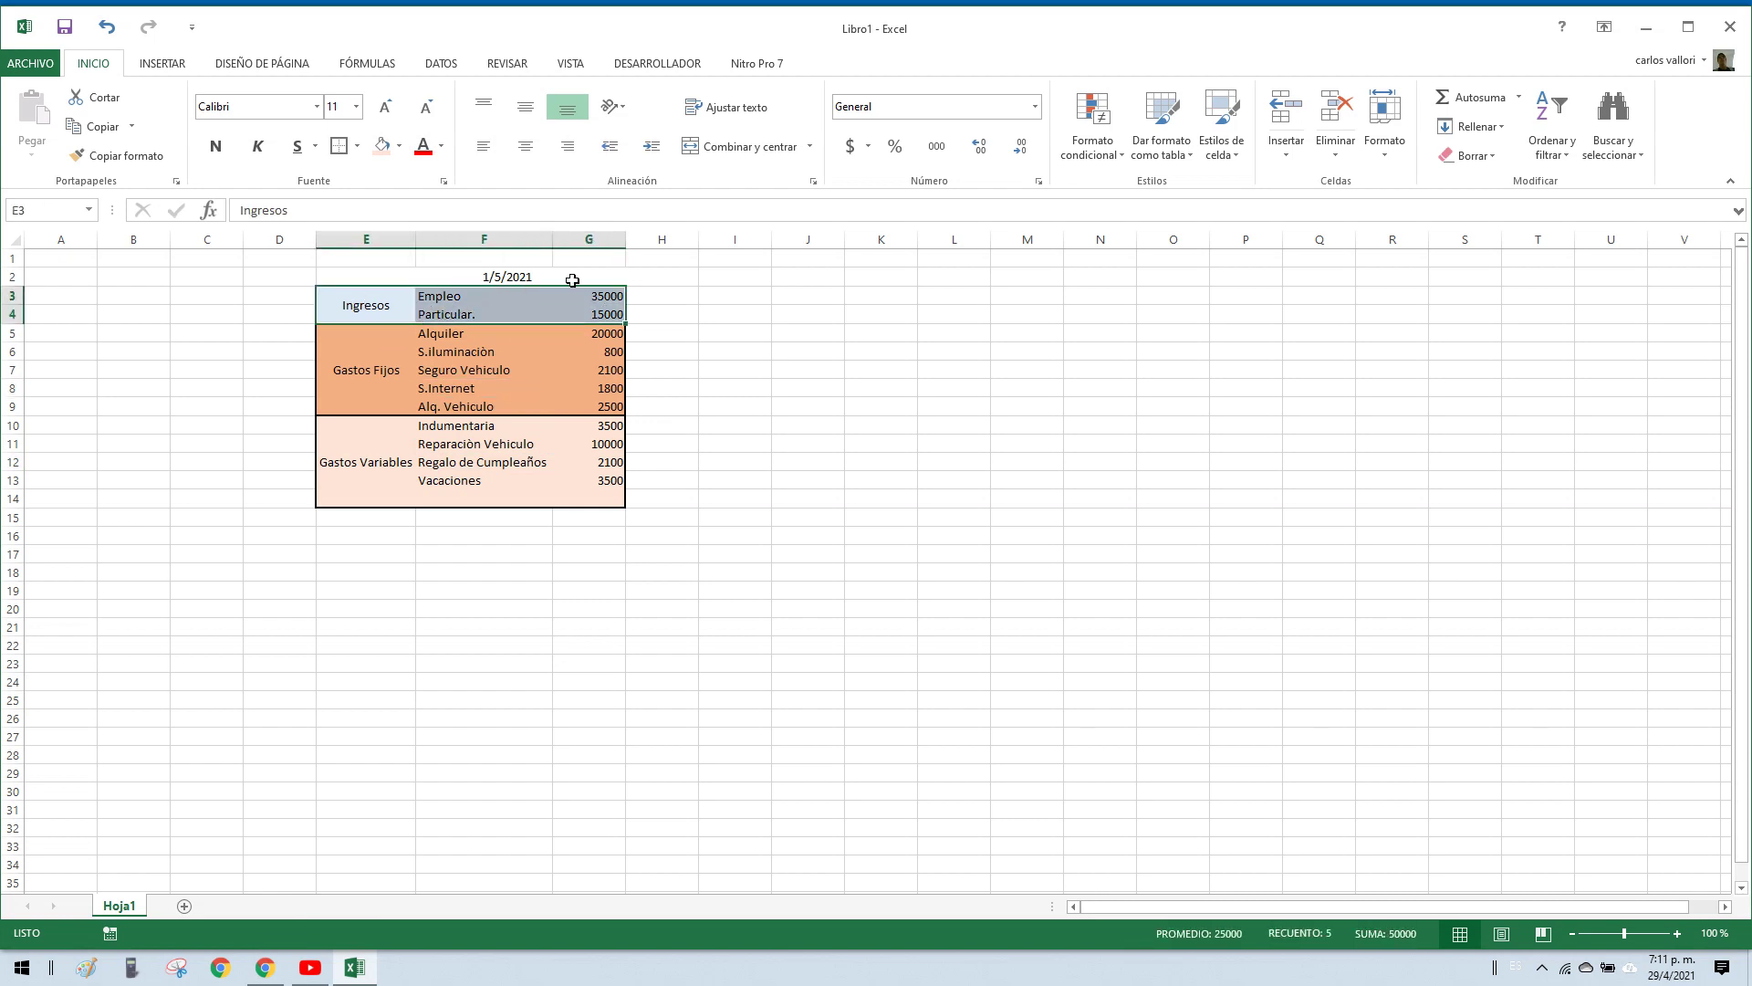
left_click(357, 146)
left_click(392, 305)
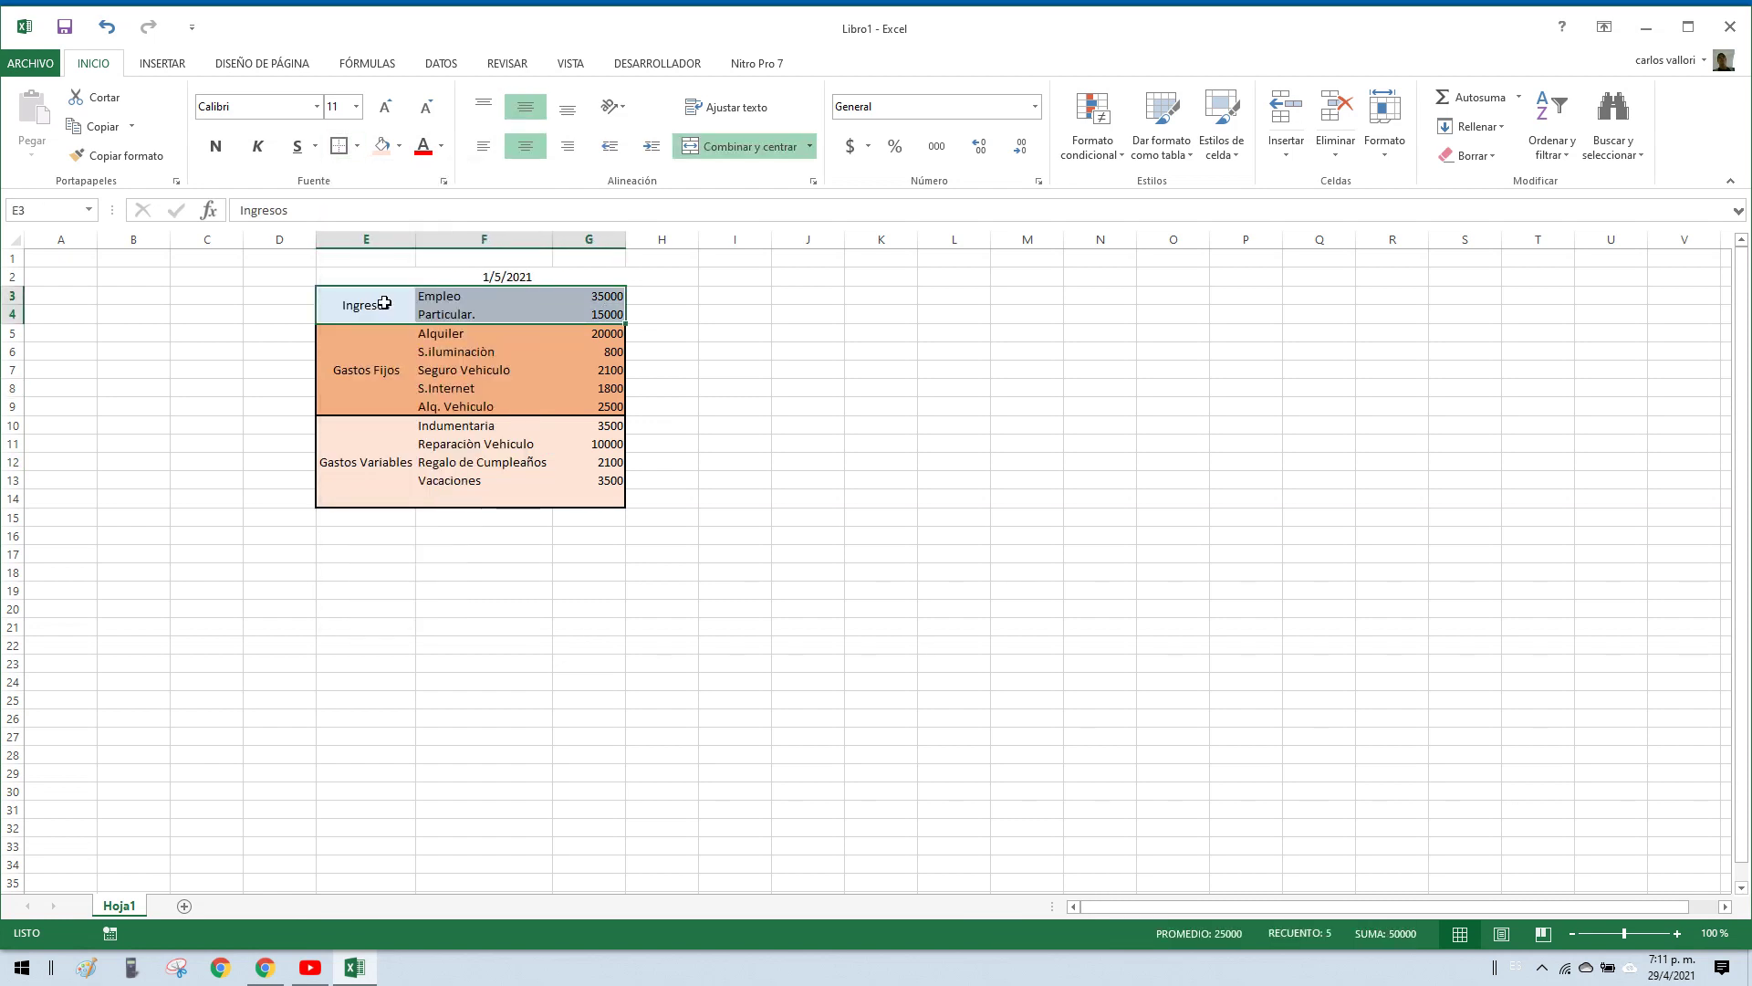
left_click_drag(383, 378, 598, 353)
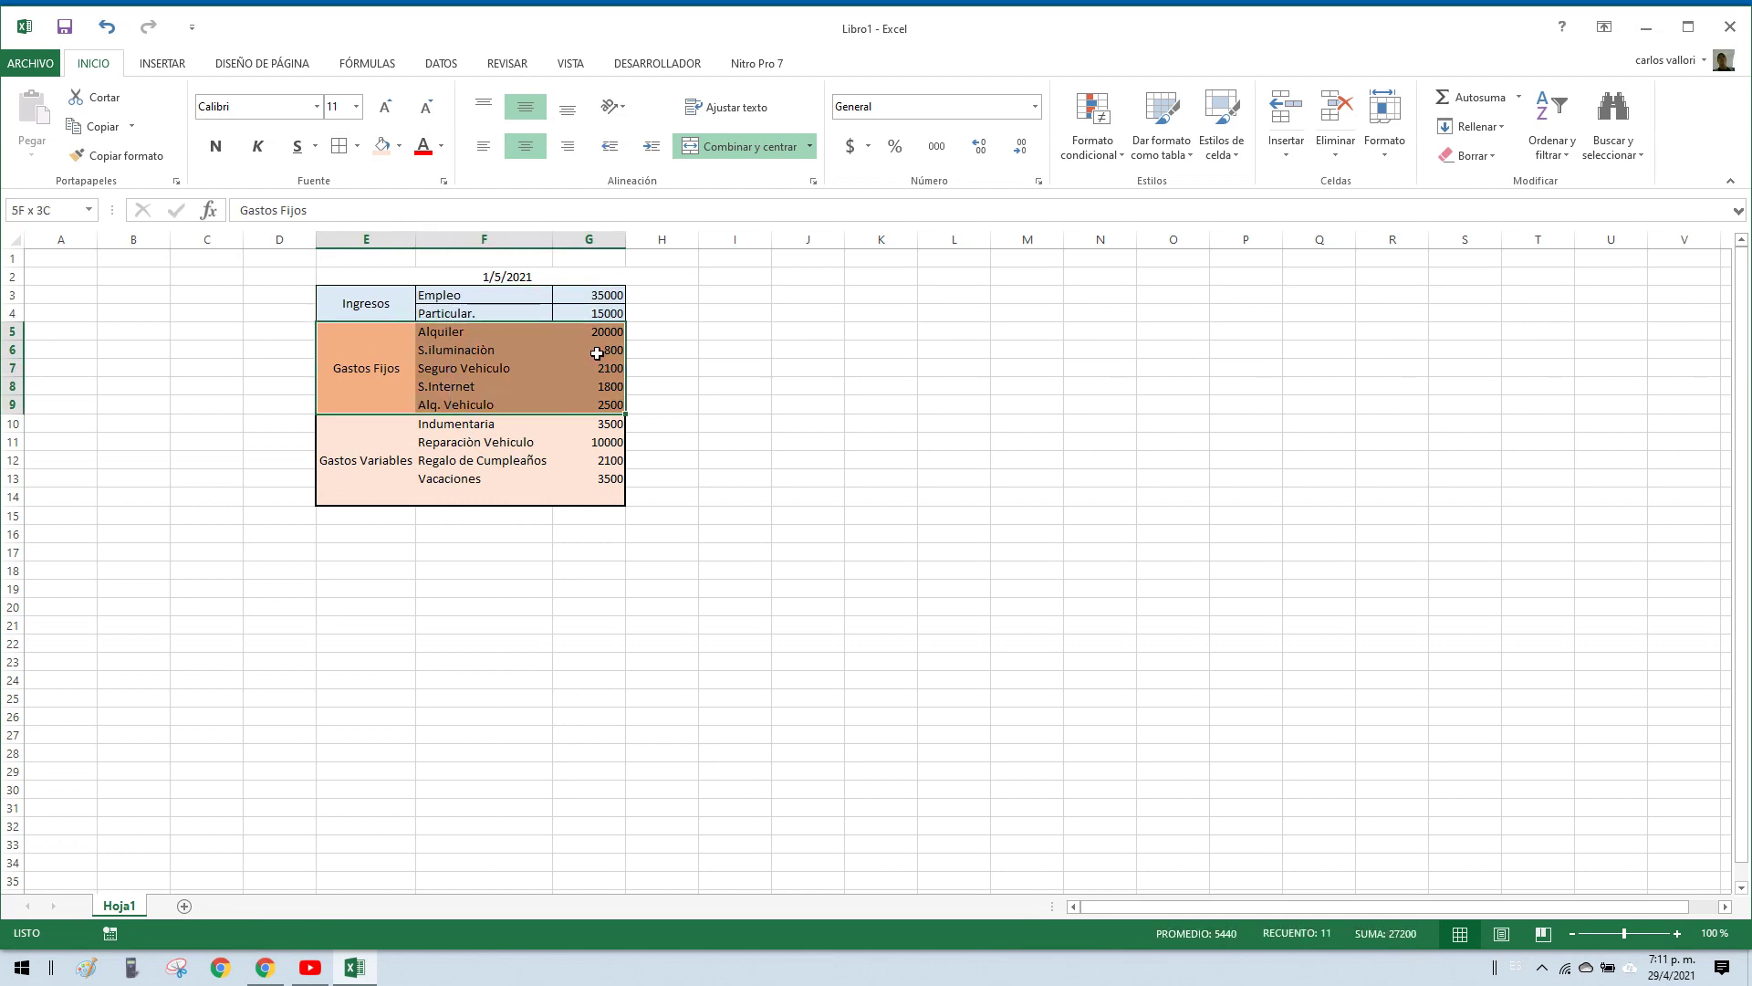
left_click(347, 144)
left_click_drag(355, 422, 577, 447)
left_click(340, 146)
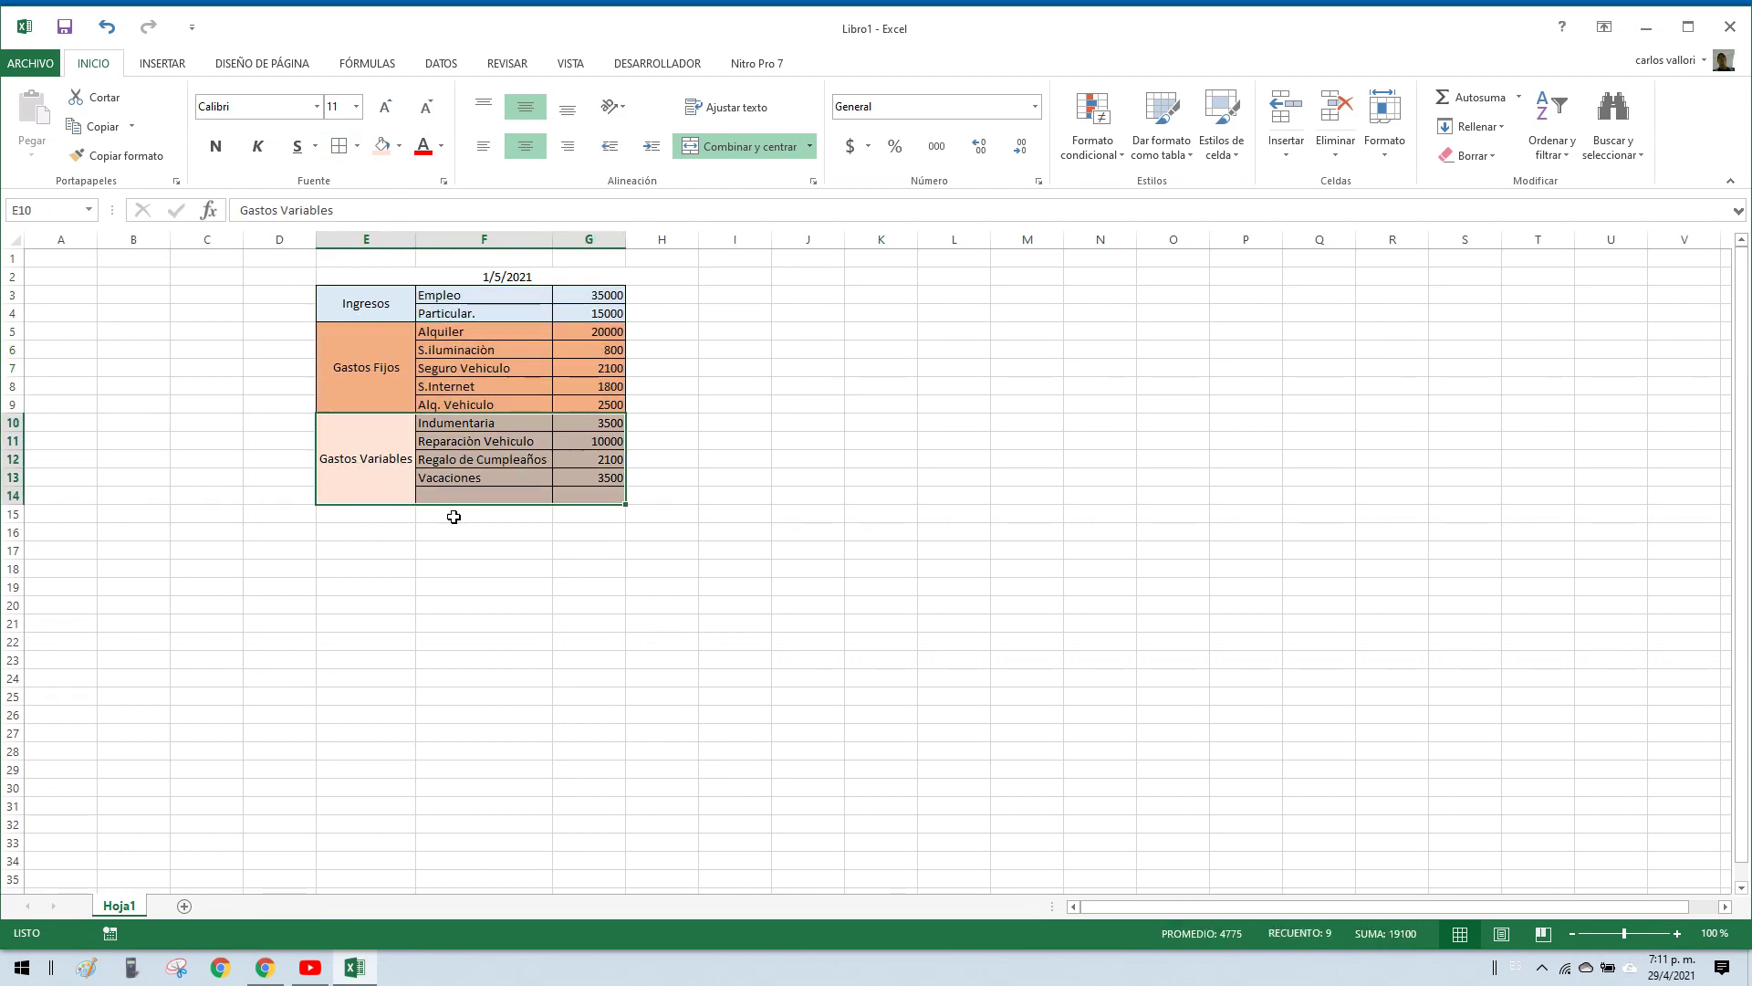
left_click(456, 587)
Step: Enter the summary labels "Ingresos", "Gastos Fijos" and "Gastos Variables" in cells F15 to F17
left_click(447, 514)
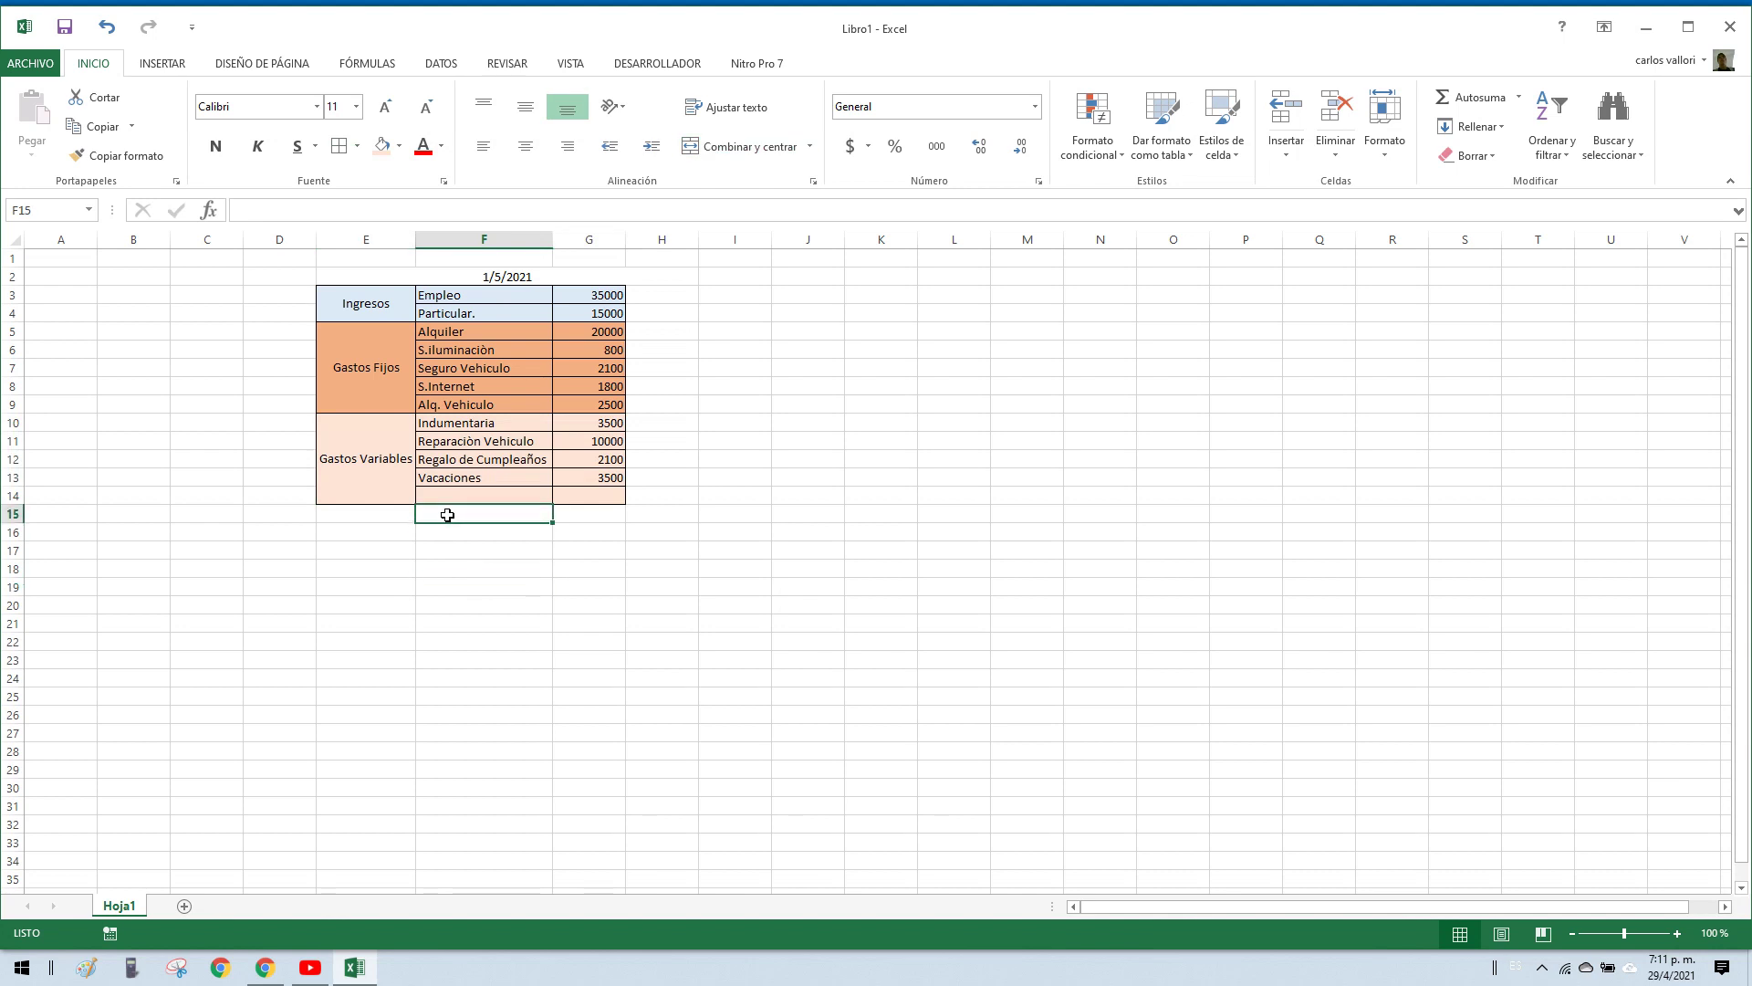
double_click(447, 513)
type("Ingresos")
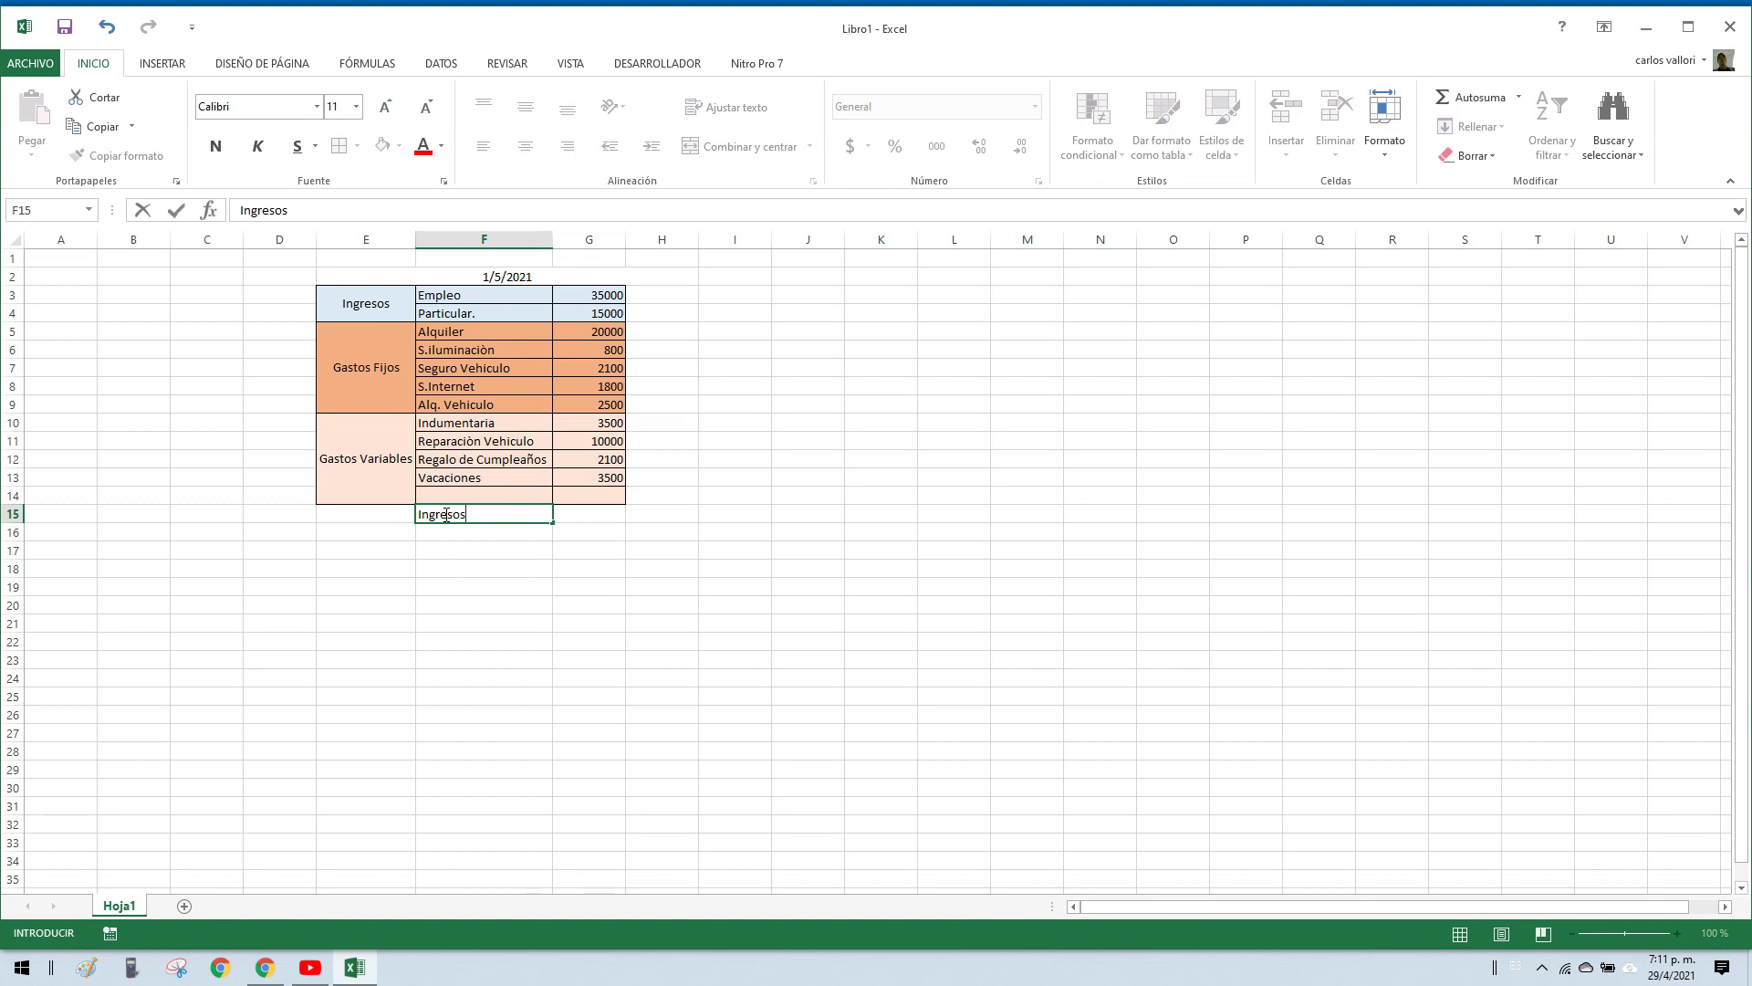
key("Return")
type("Gastos Fijos")
key("Return")
type("Gastos Variables")
key("Return")
Step: Total the income amounts in G15 with a SUMA formula over G3:G4
key("Up")
key("Right")
key("Up")
key("Up")
type("=")
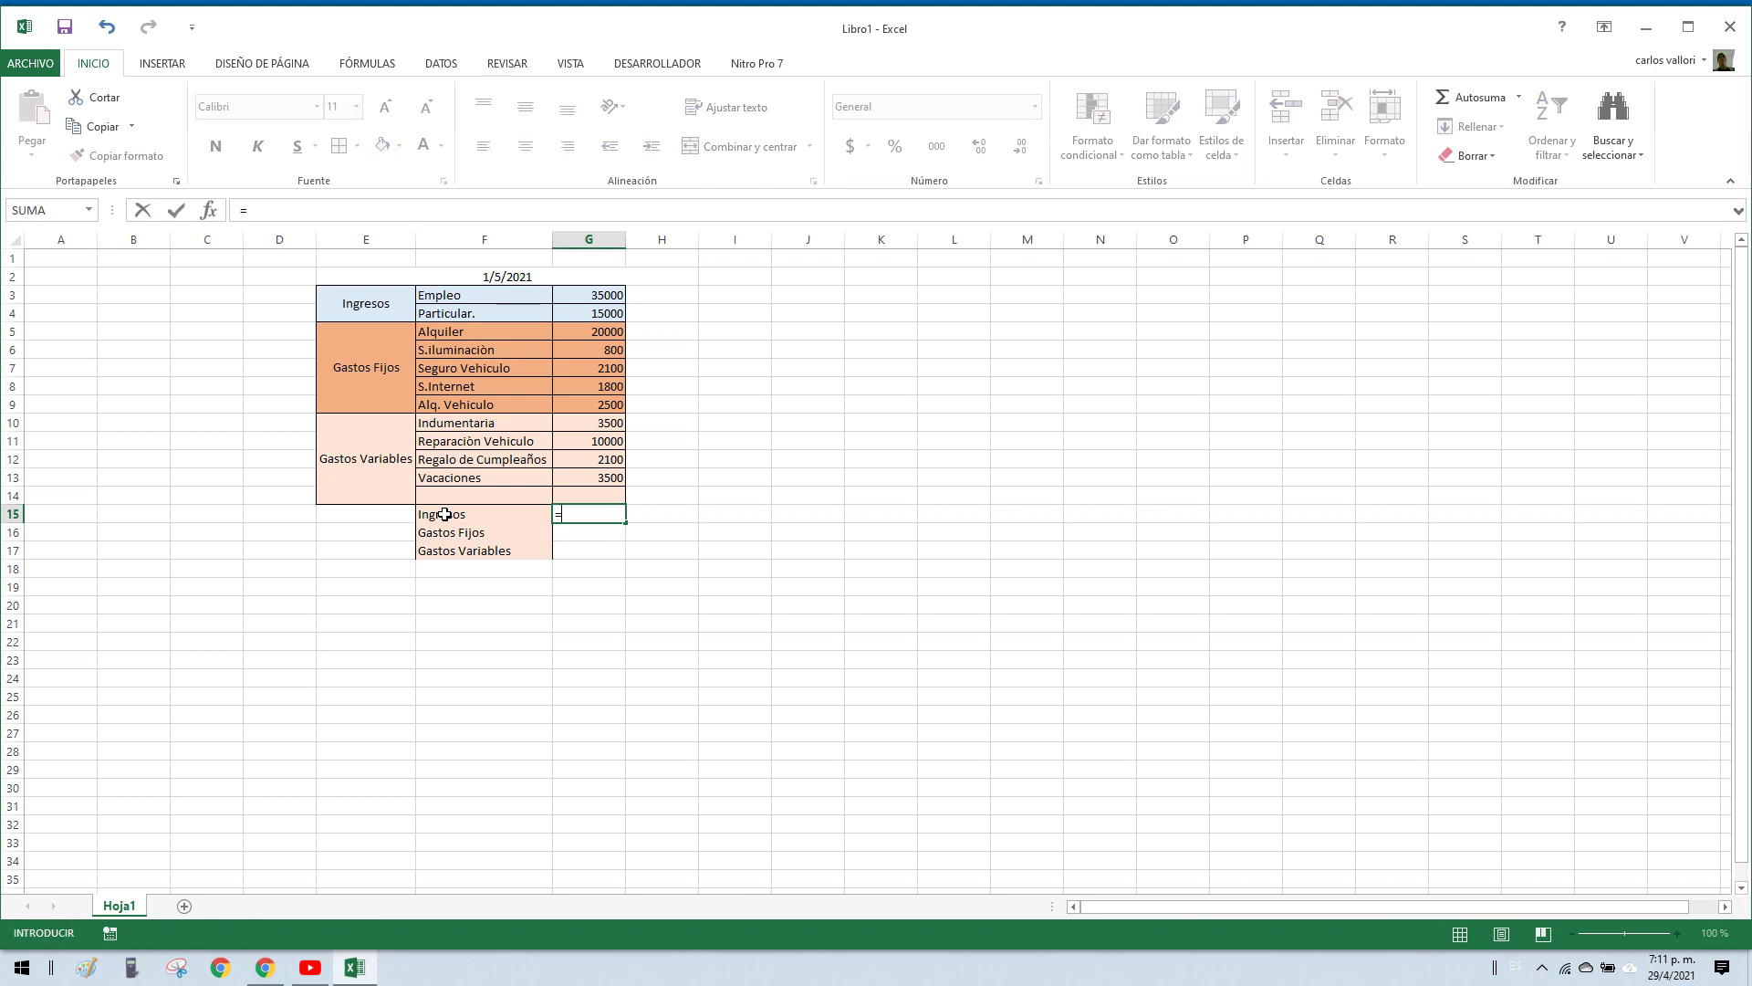
type("suma")
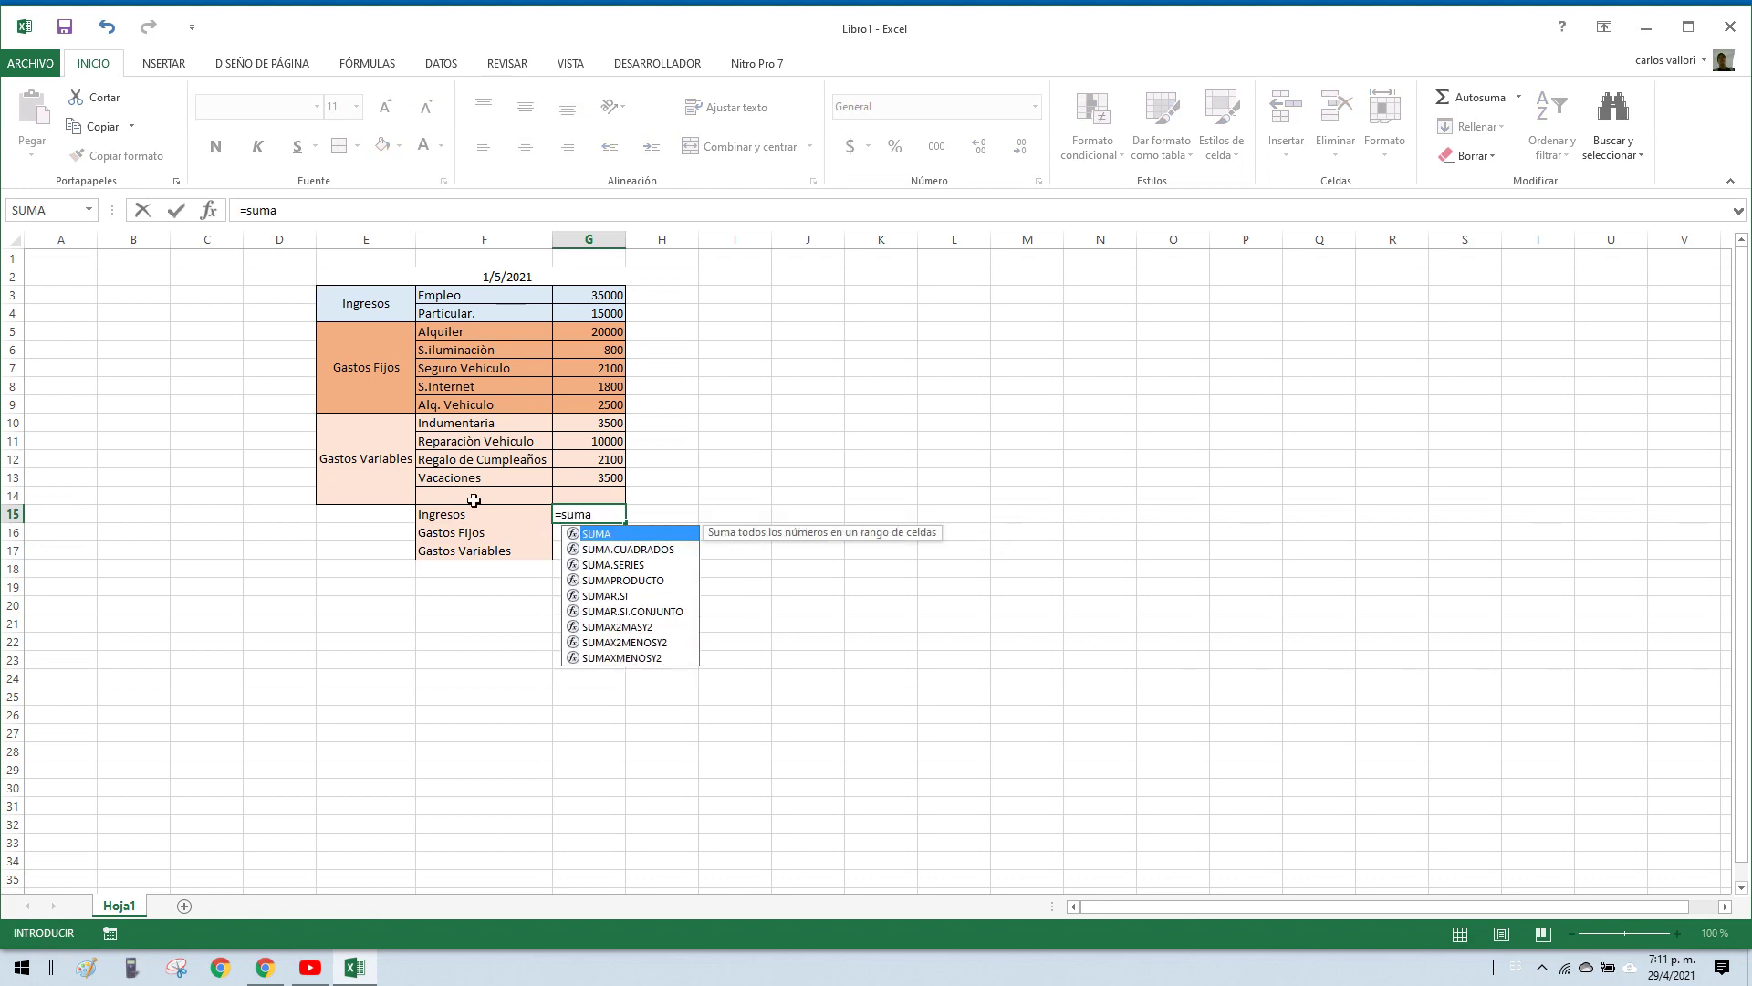
key("Tab")
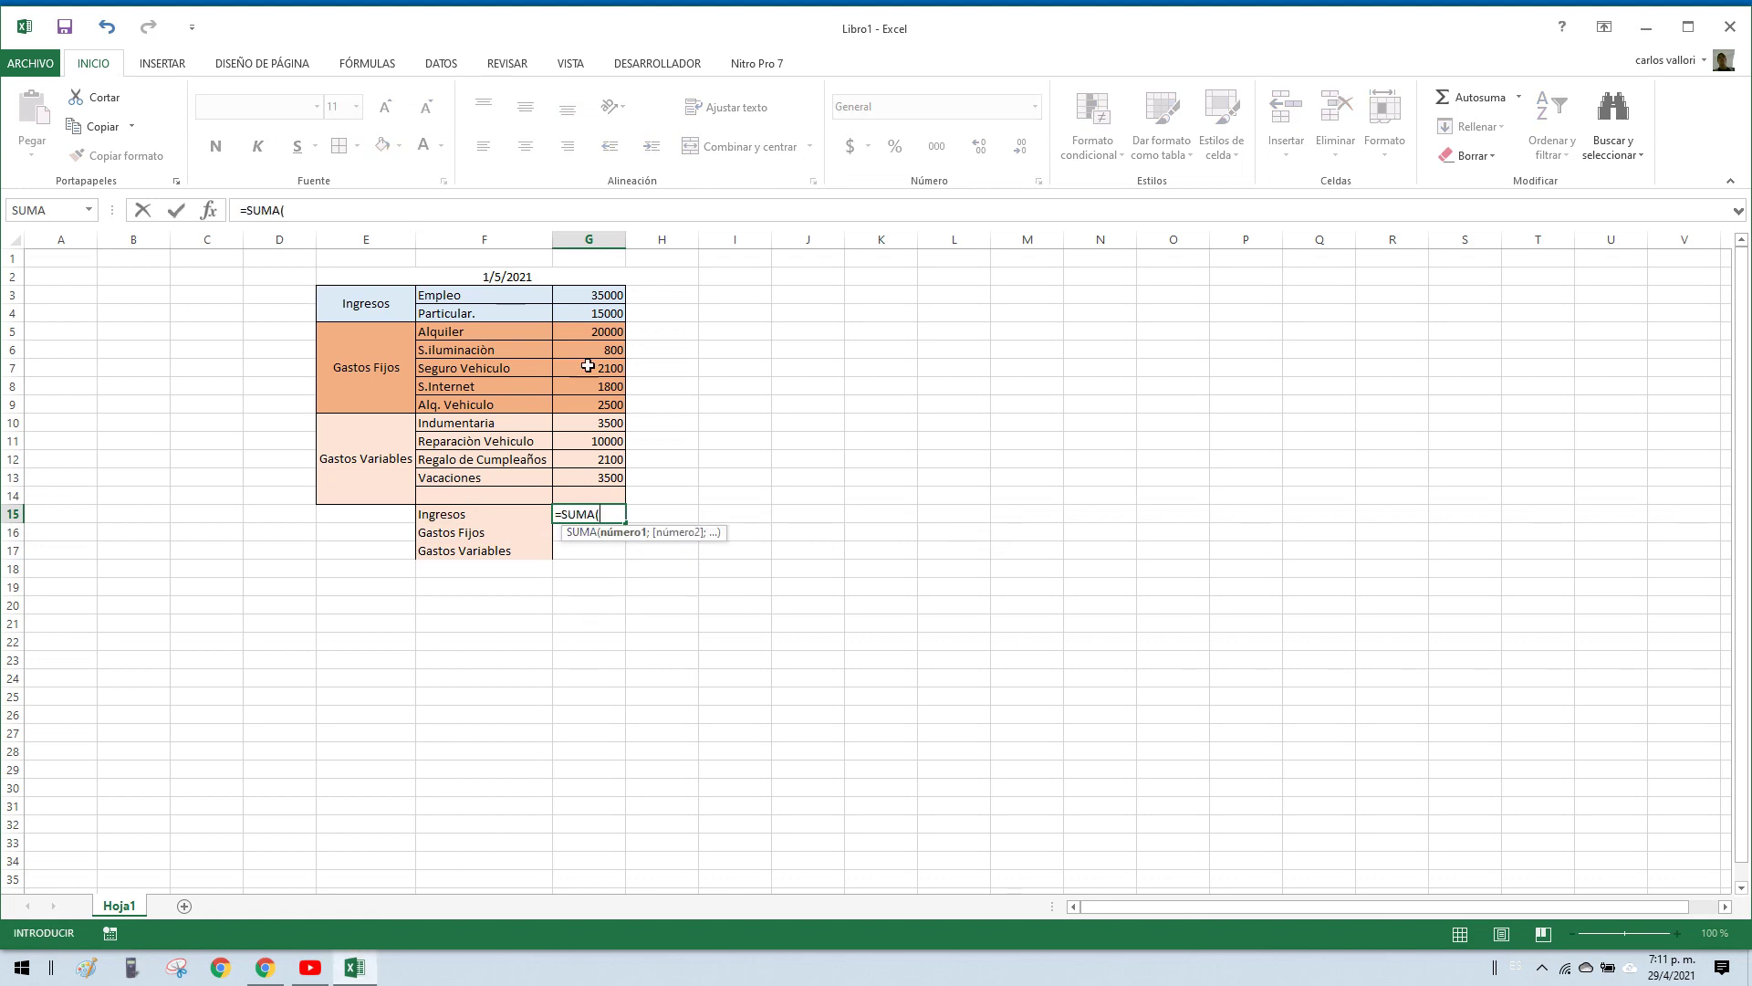
left_click_drag(581, 297, 580, 319)
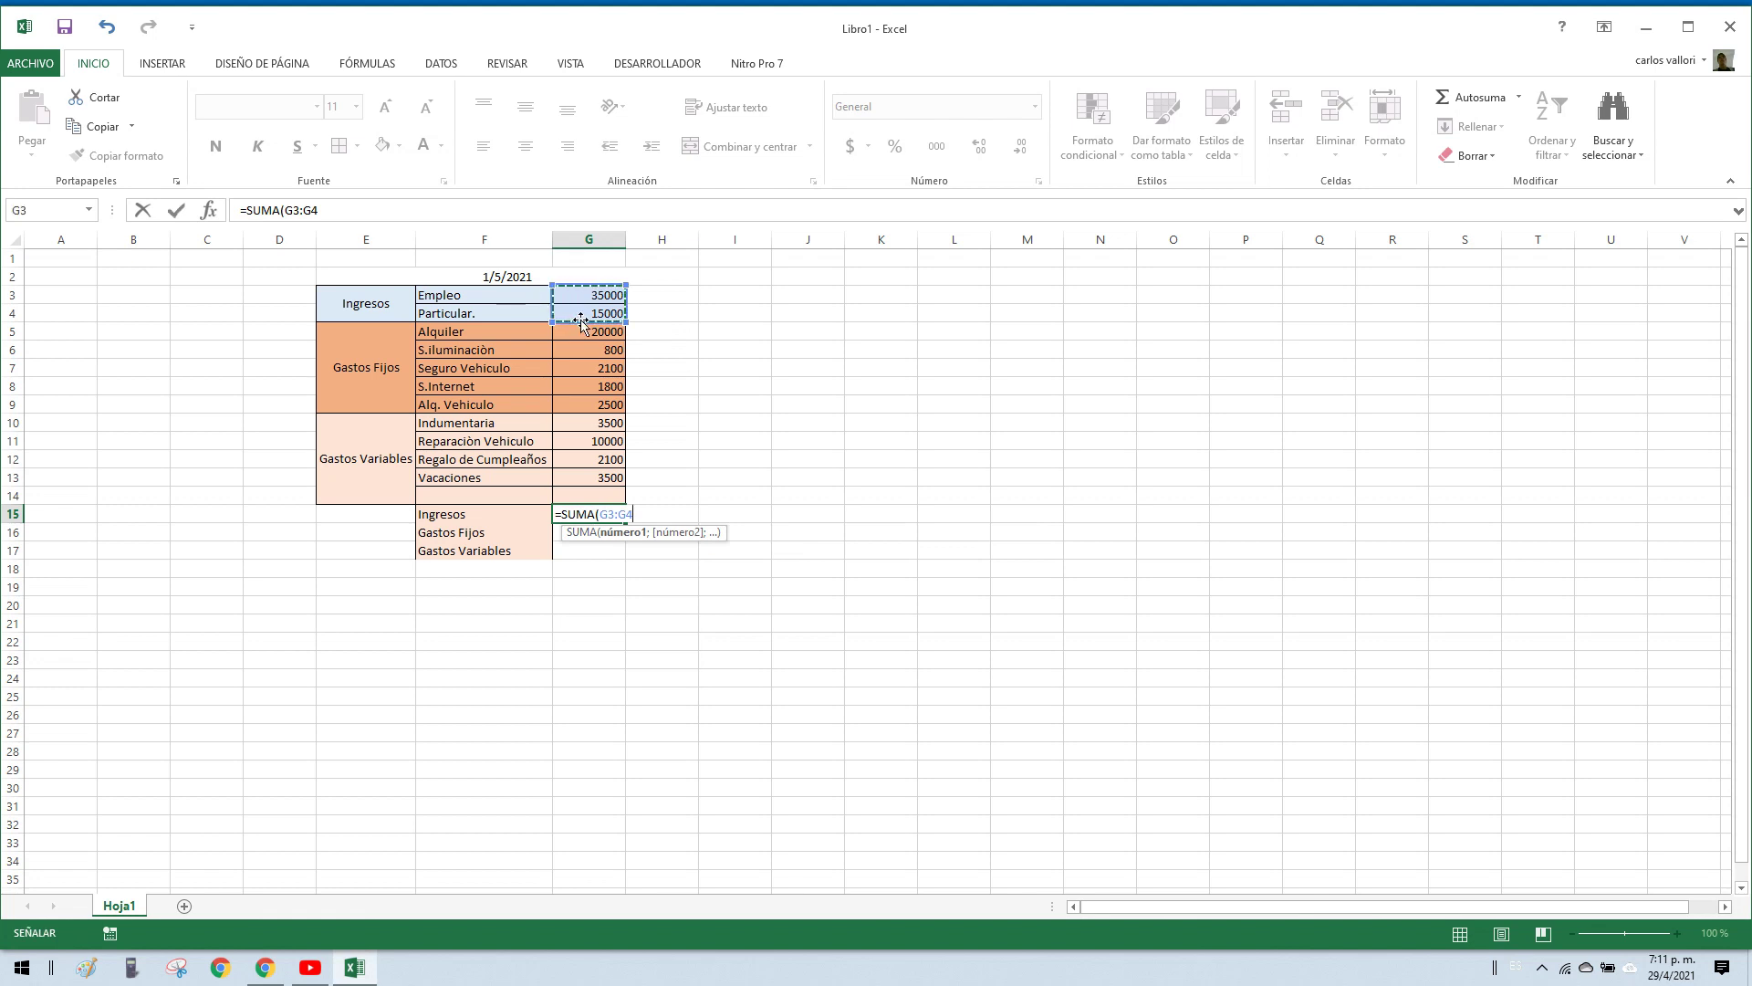
key("Return")
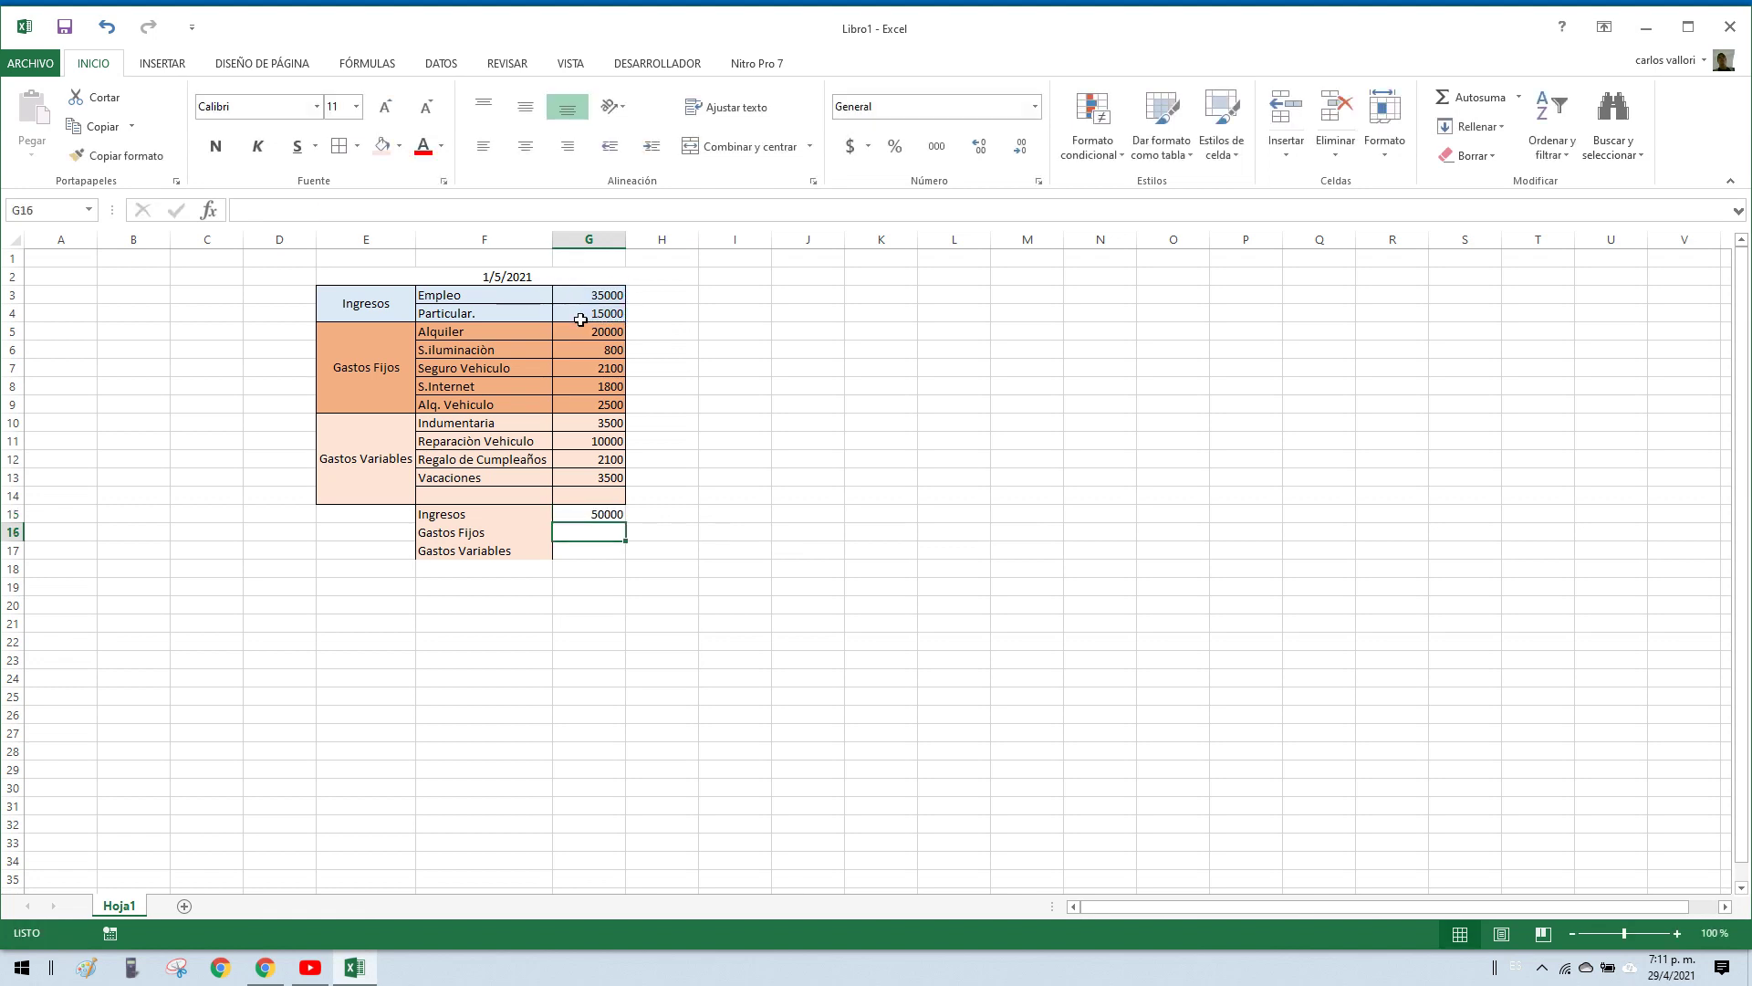
Step: Total the fixed expenses in G16 with a SUMA formula over G5:G9
type(")")
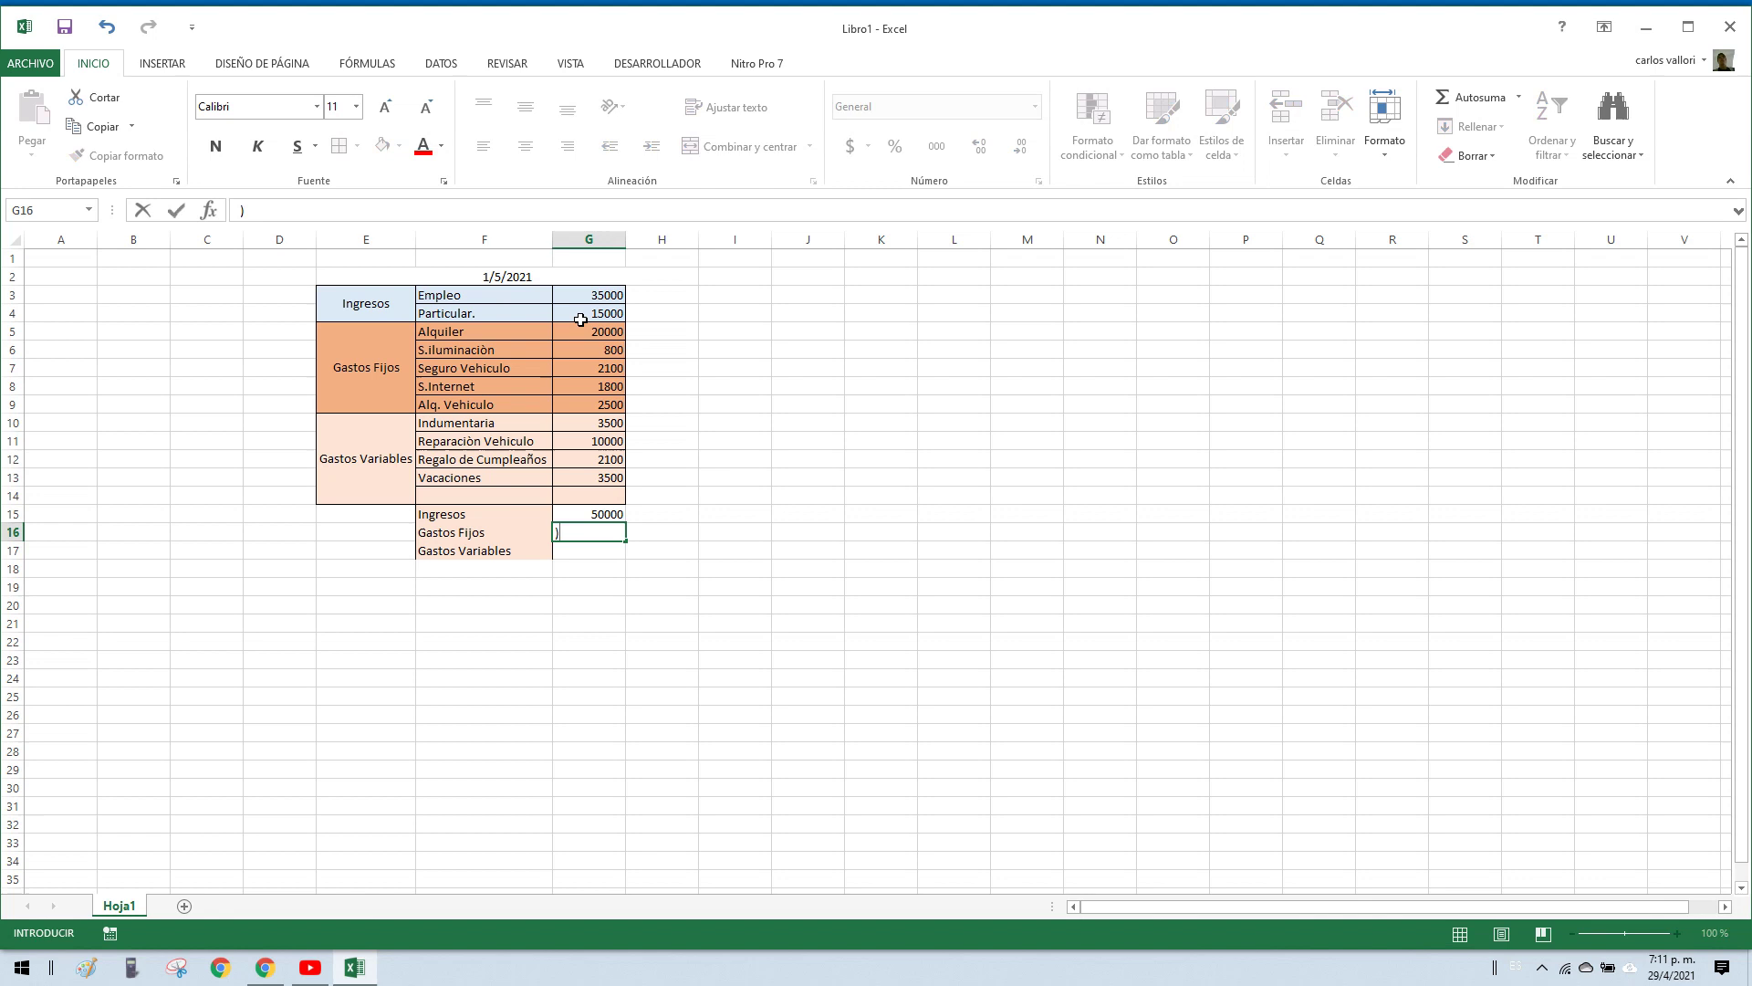
type("=suma")
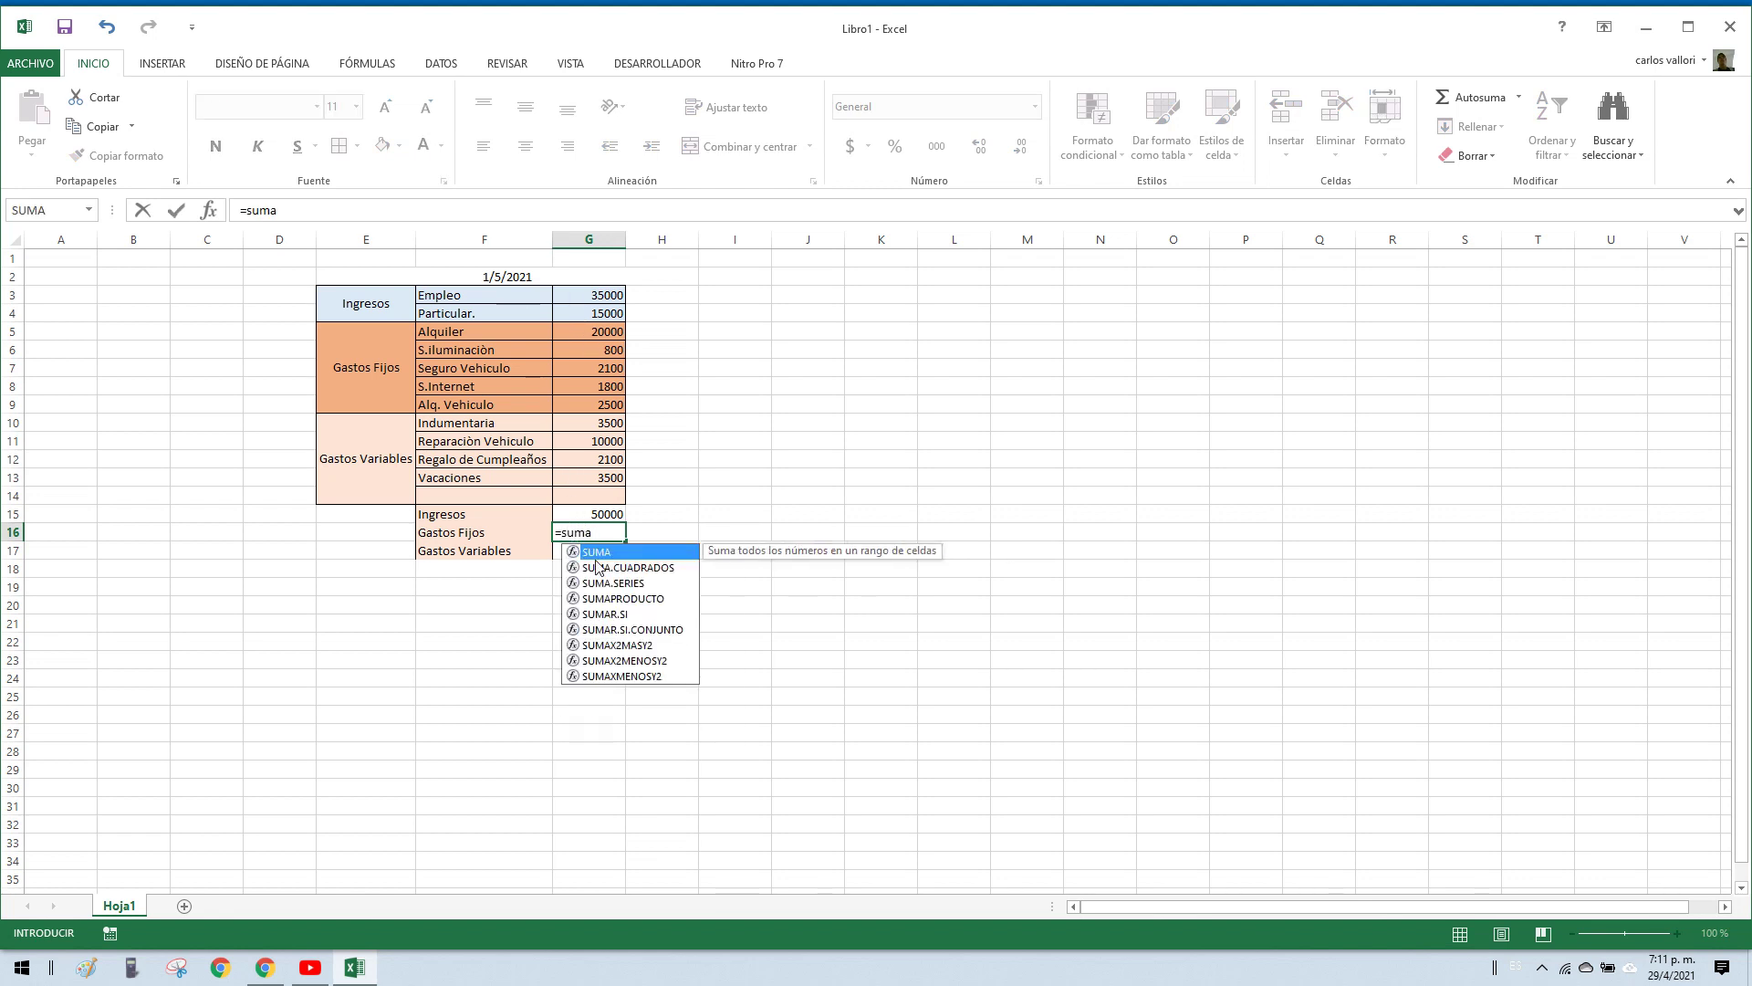
double_click(596, 553)
left_click_drag(587, 404, 575, 328)
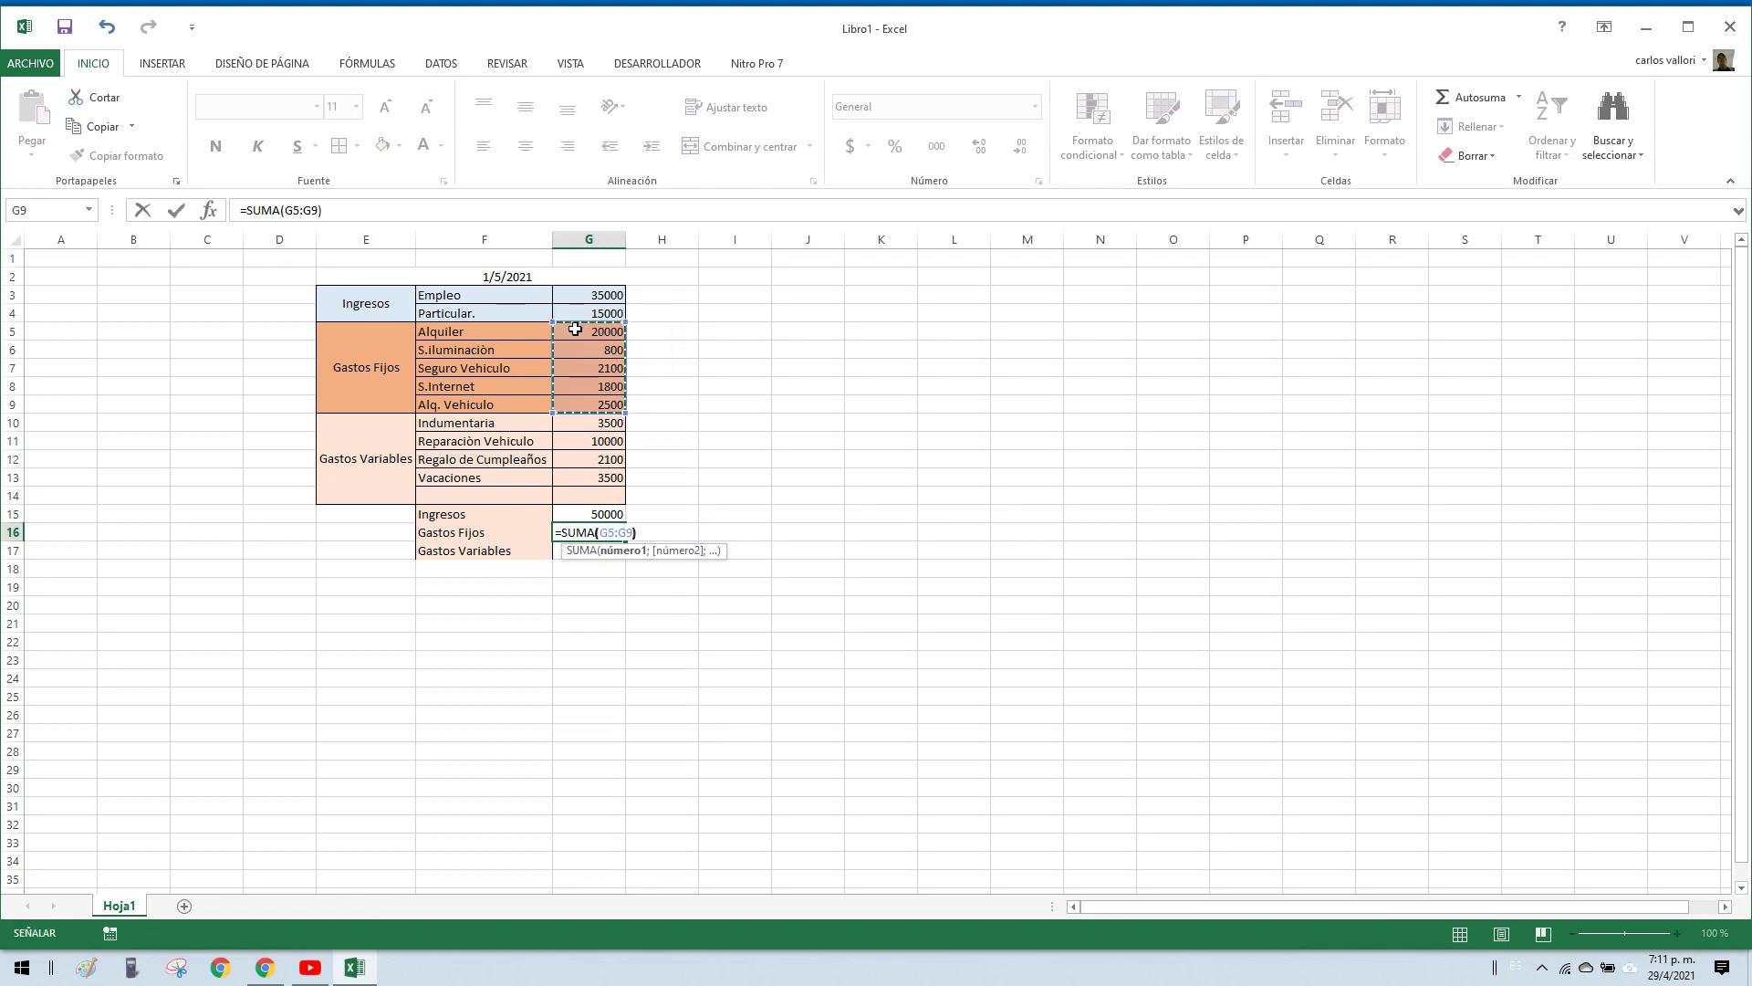
type(")")
key("Return")
Step: Total the variable expenses in G17 with a SUMA formula over G10:G14
type(")")
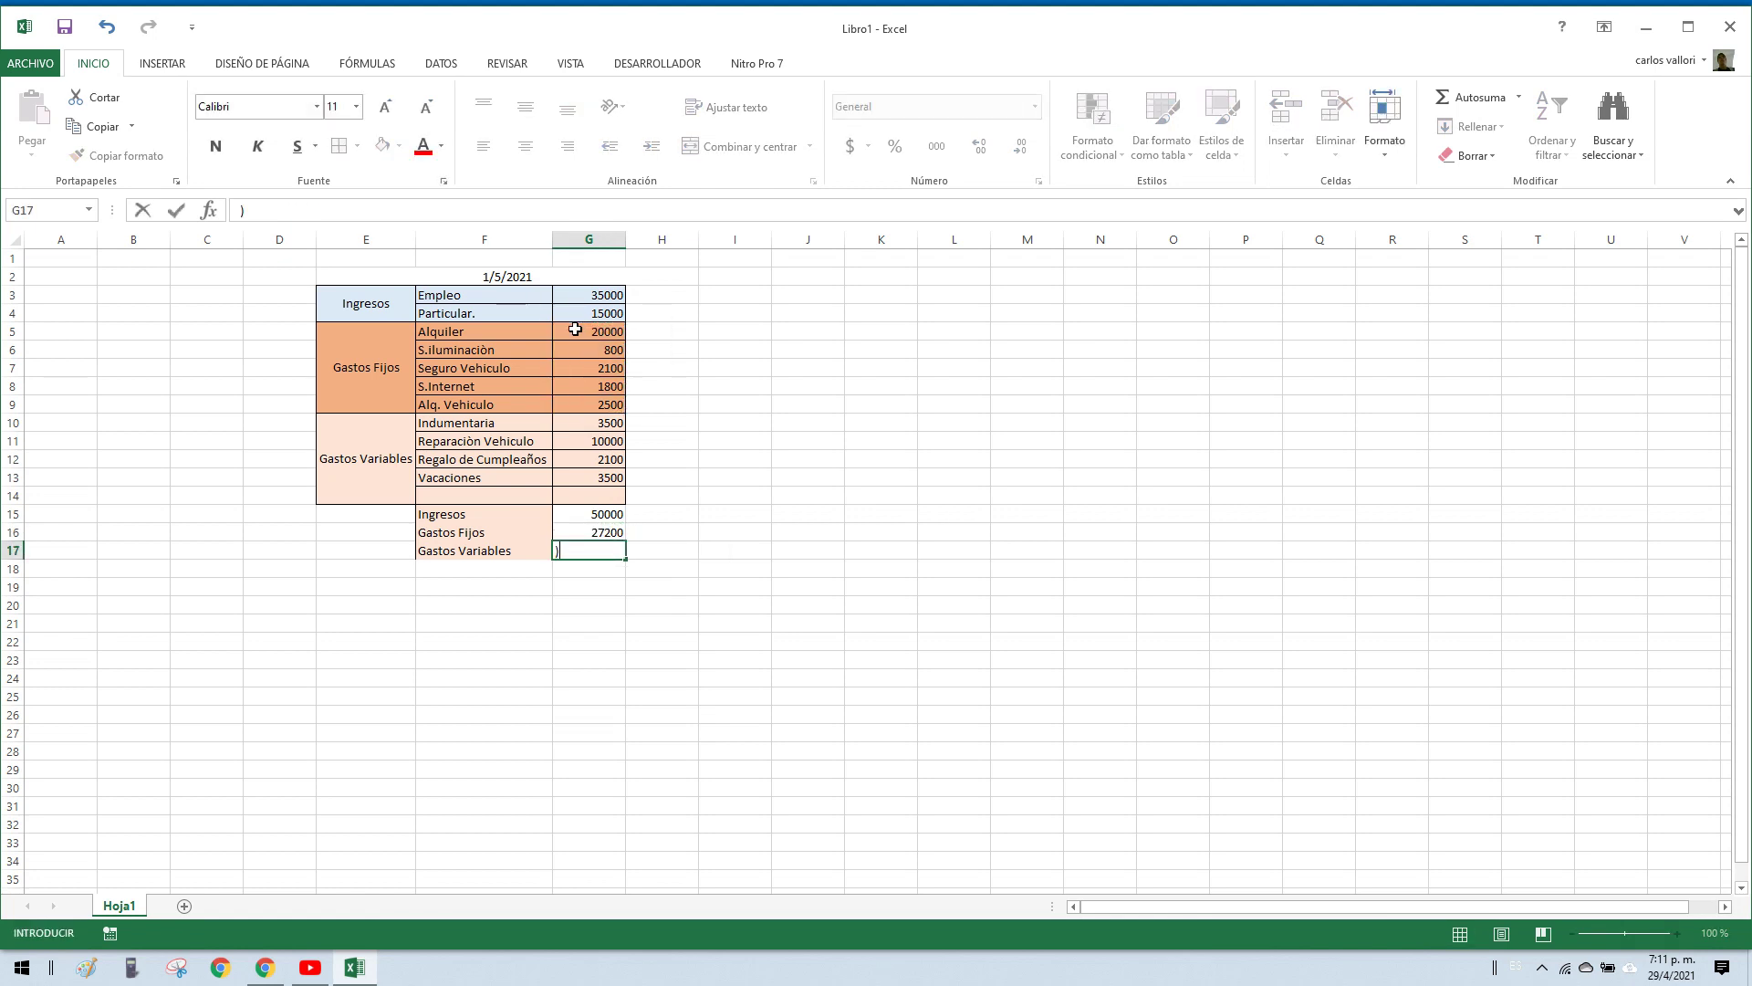
type("=")
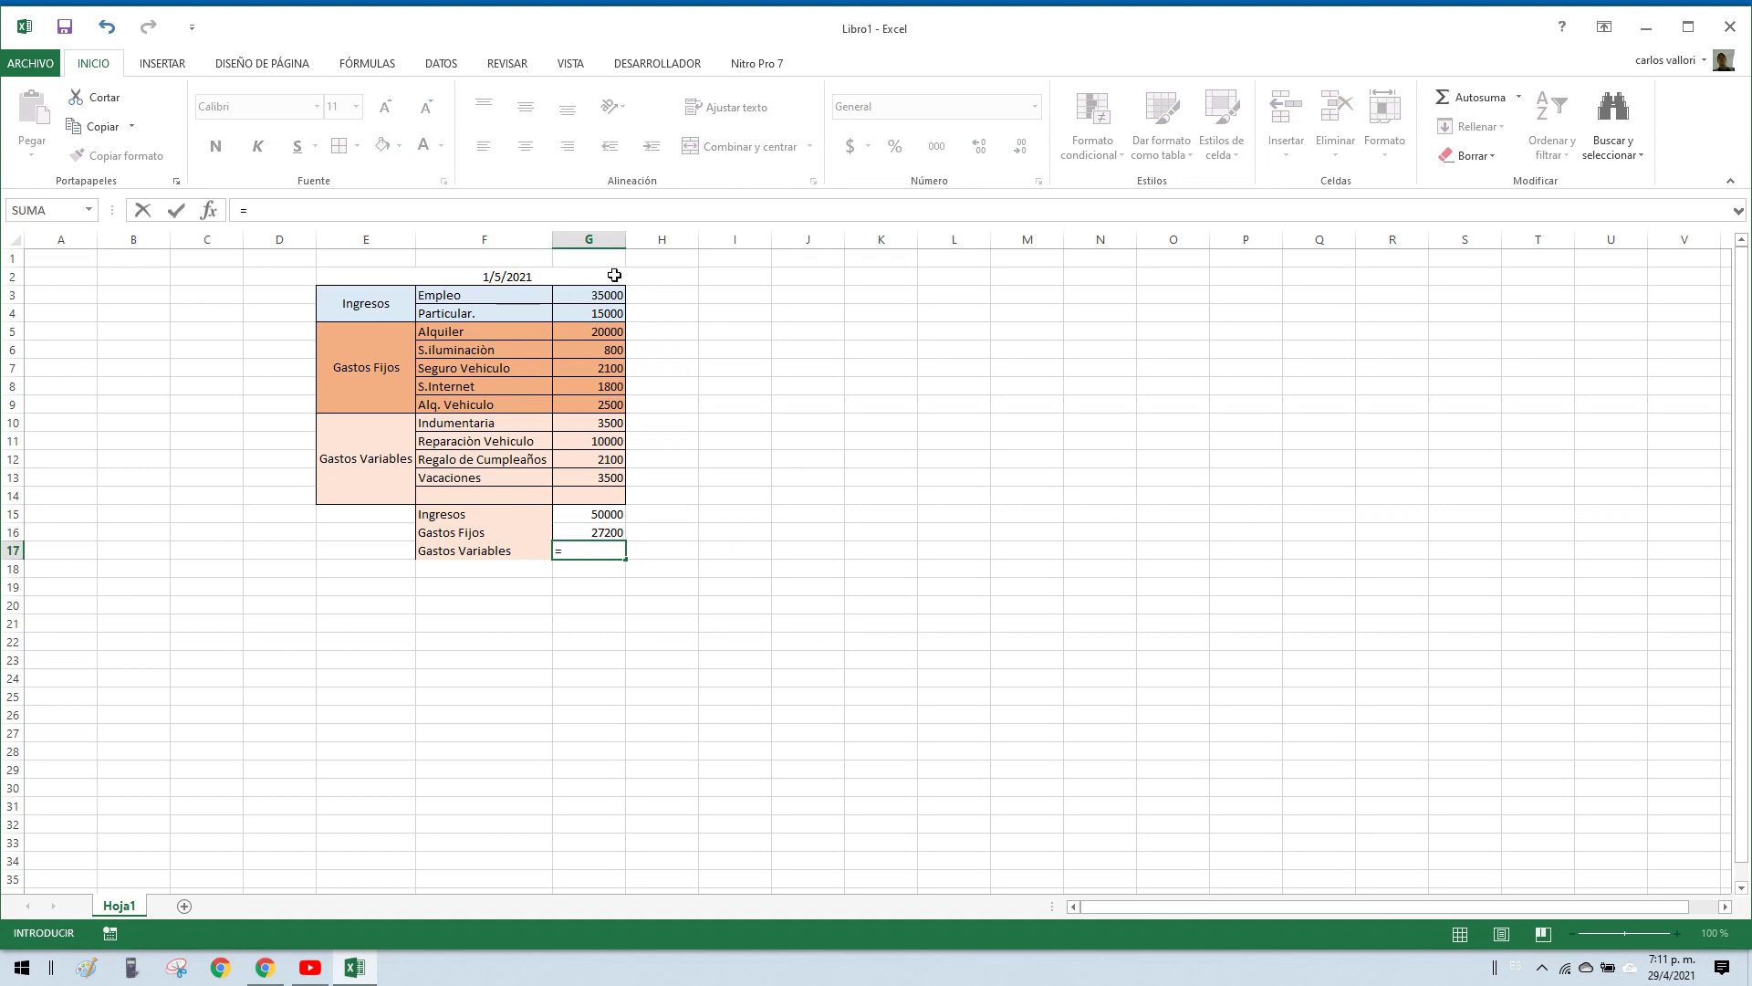
type("suma")
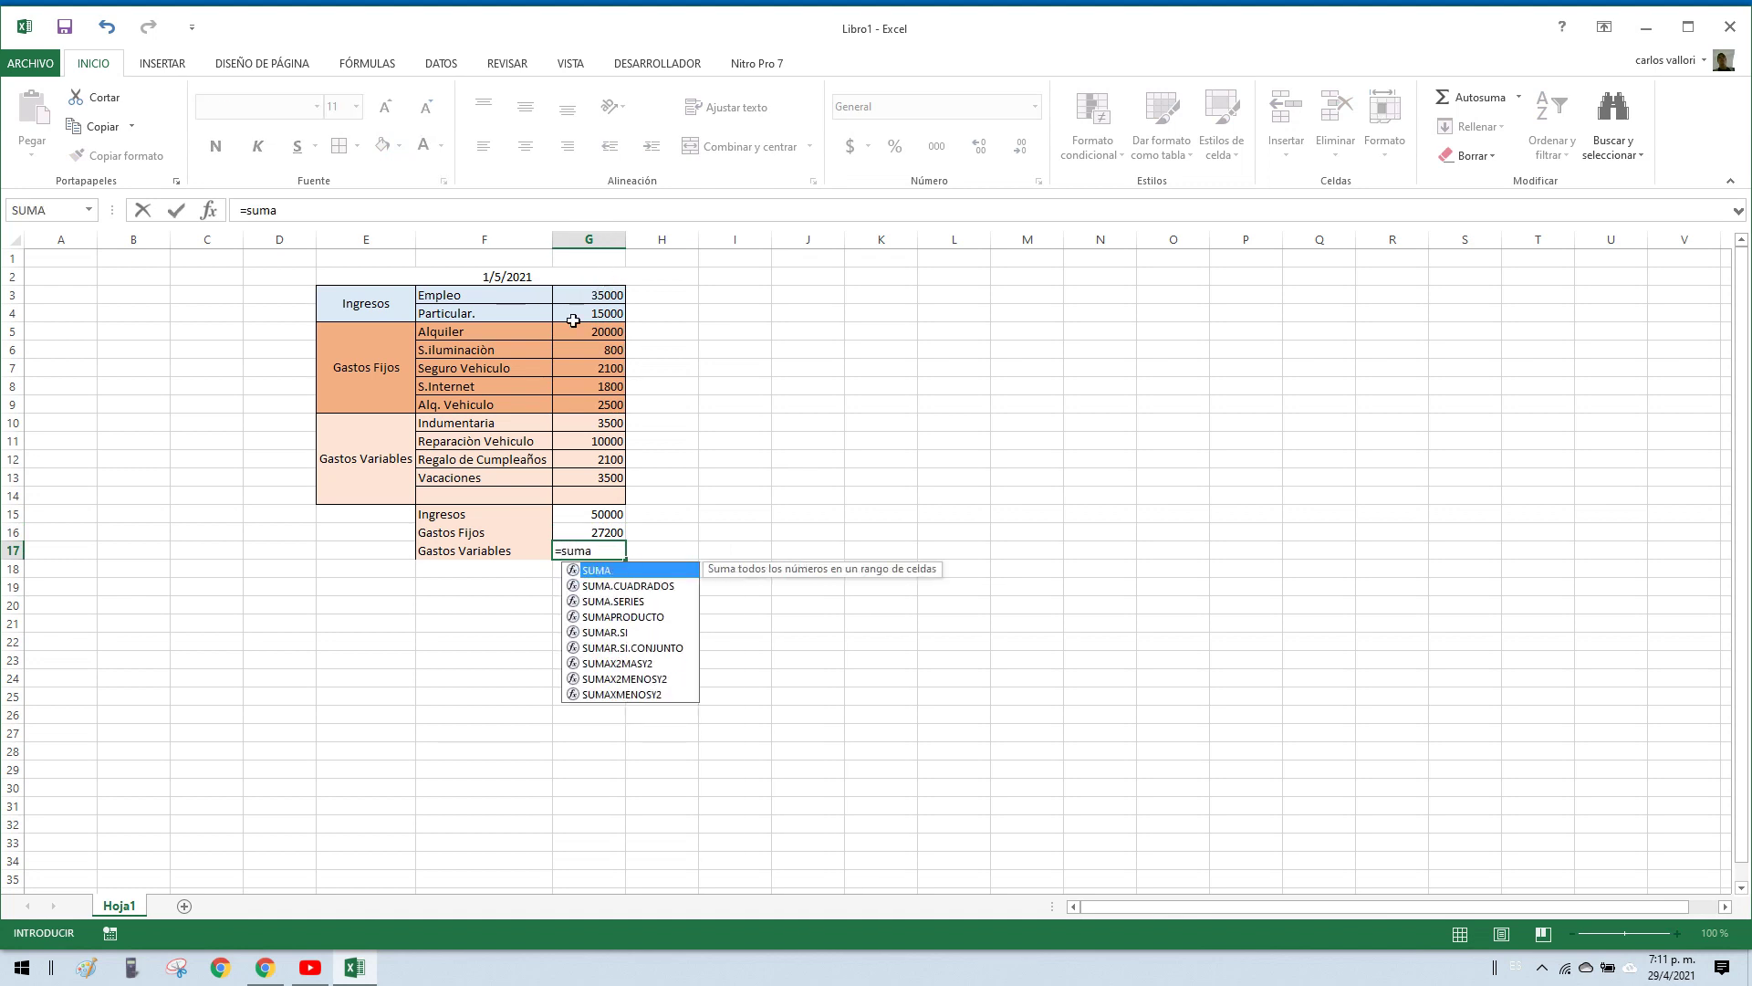
double_click(599, 573)
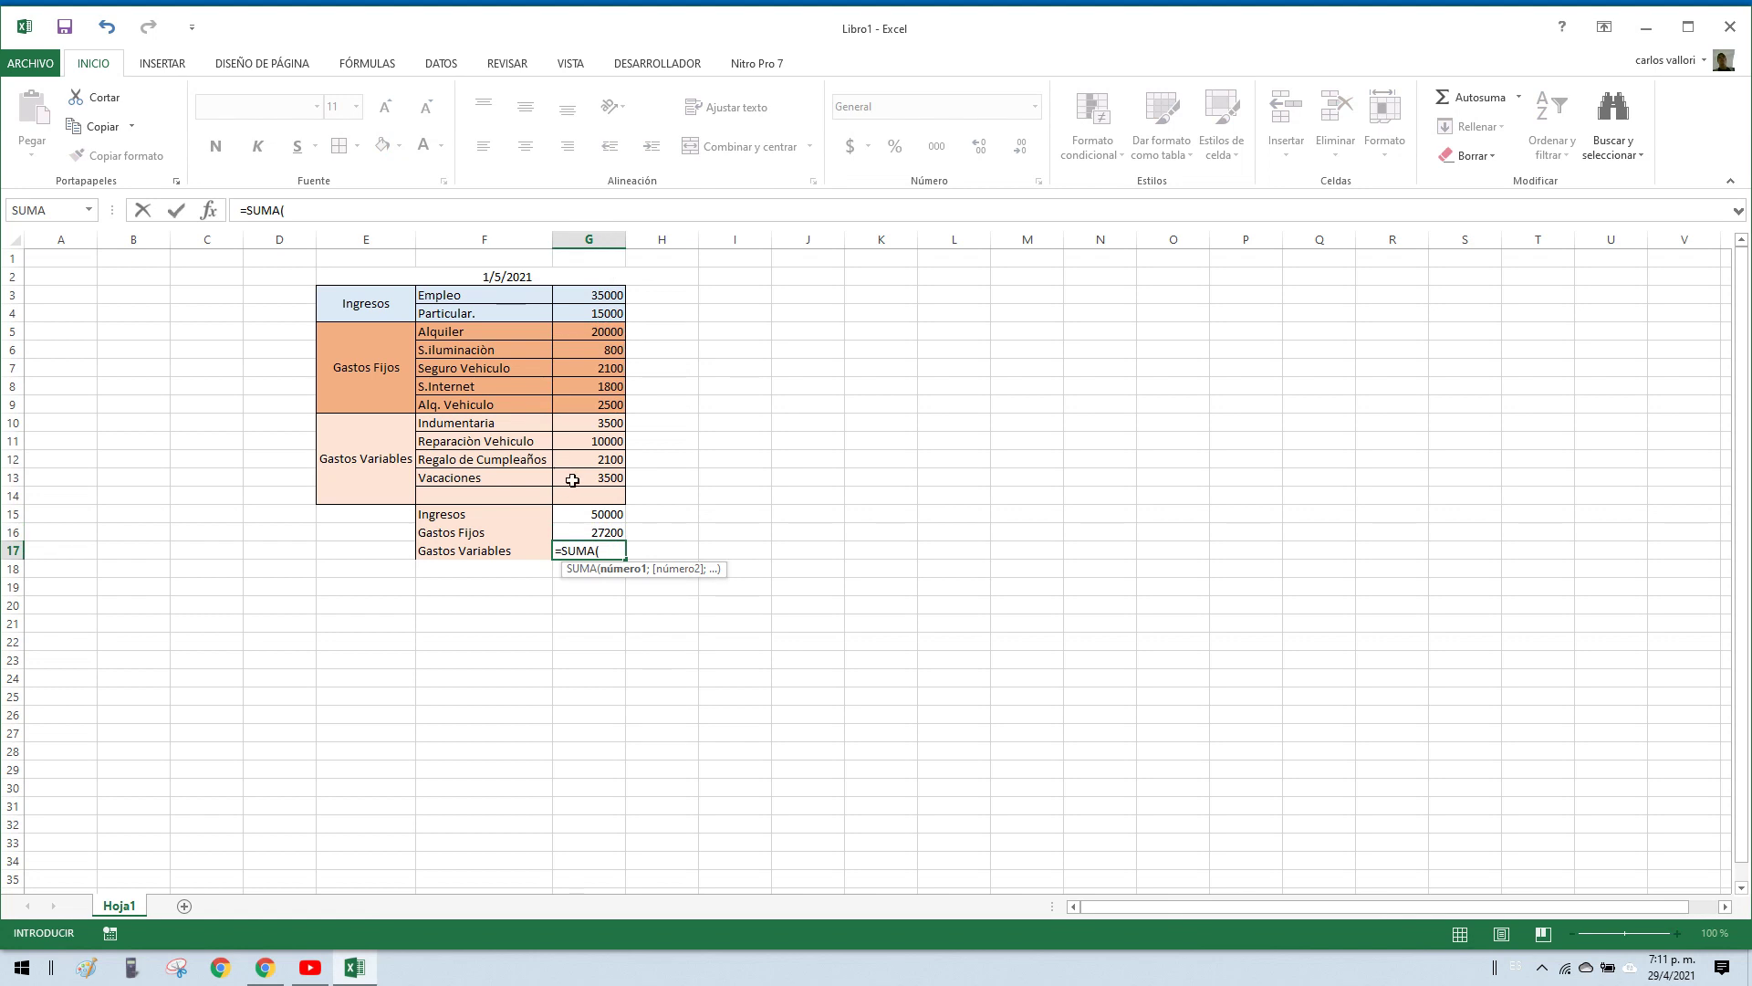
left_click_drag(579, 492, 569, 424)
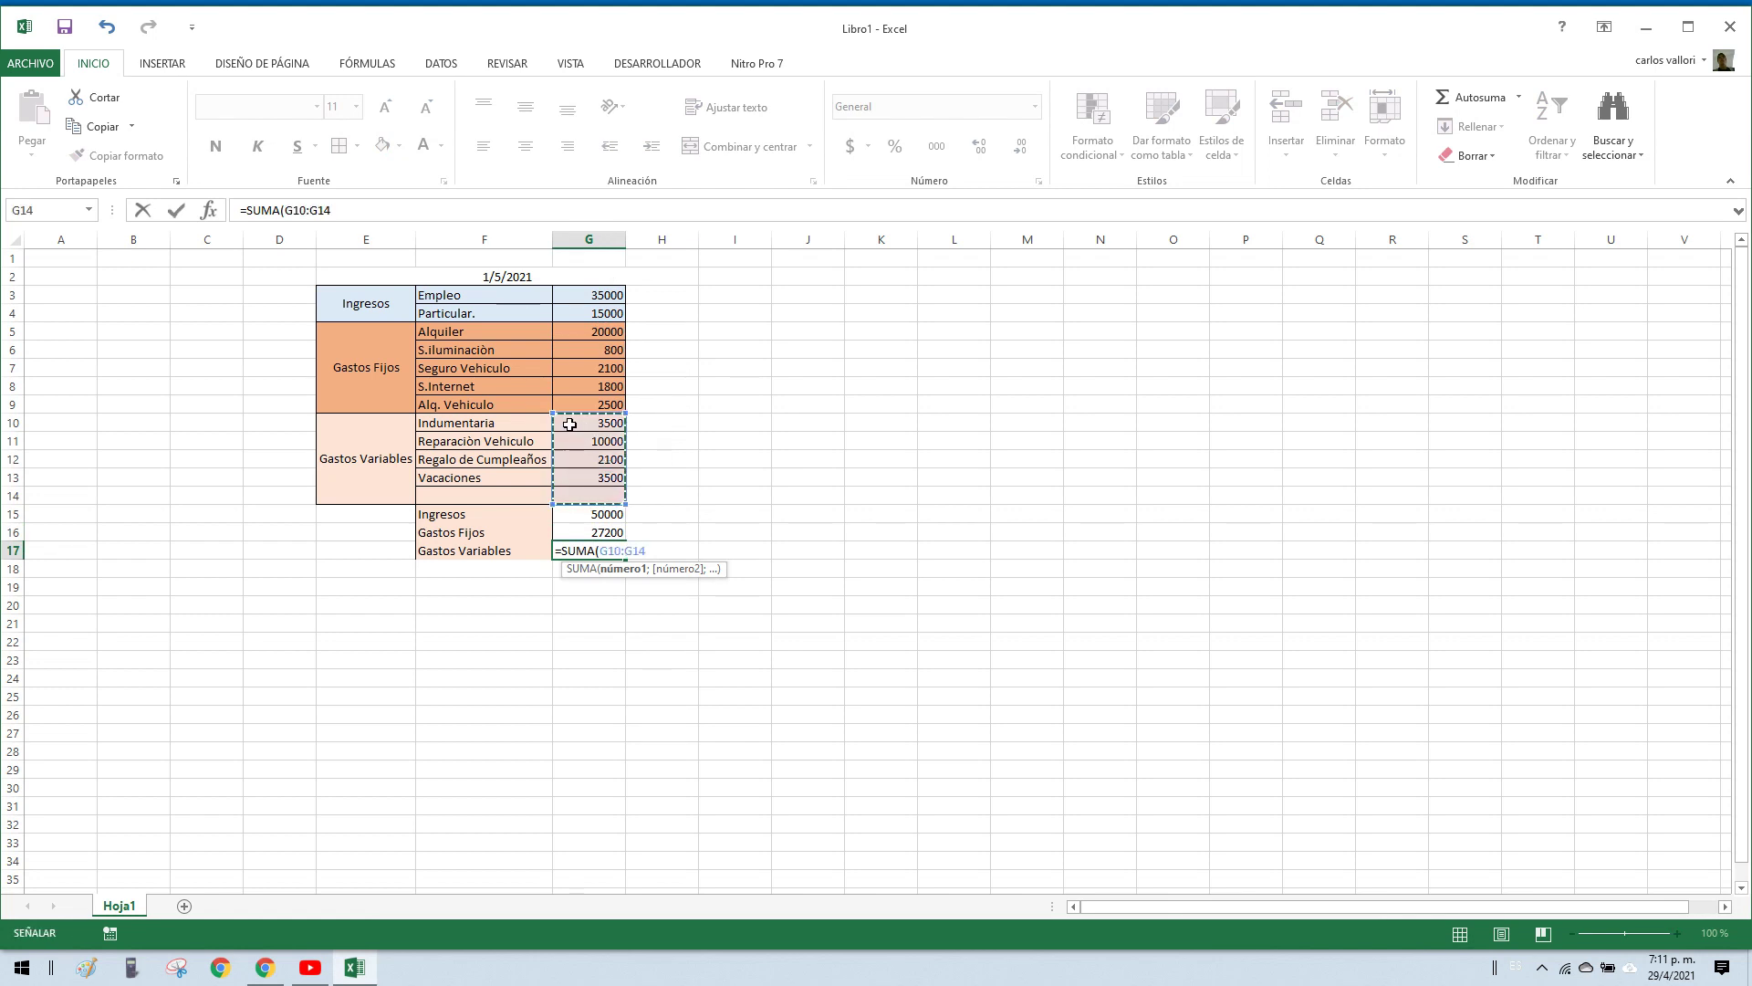
key("Return")
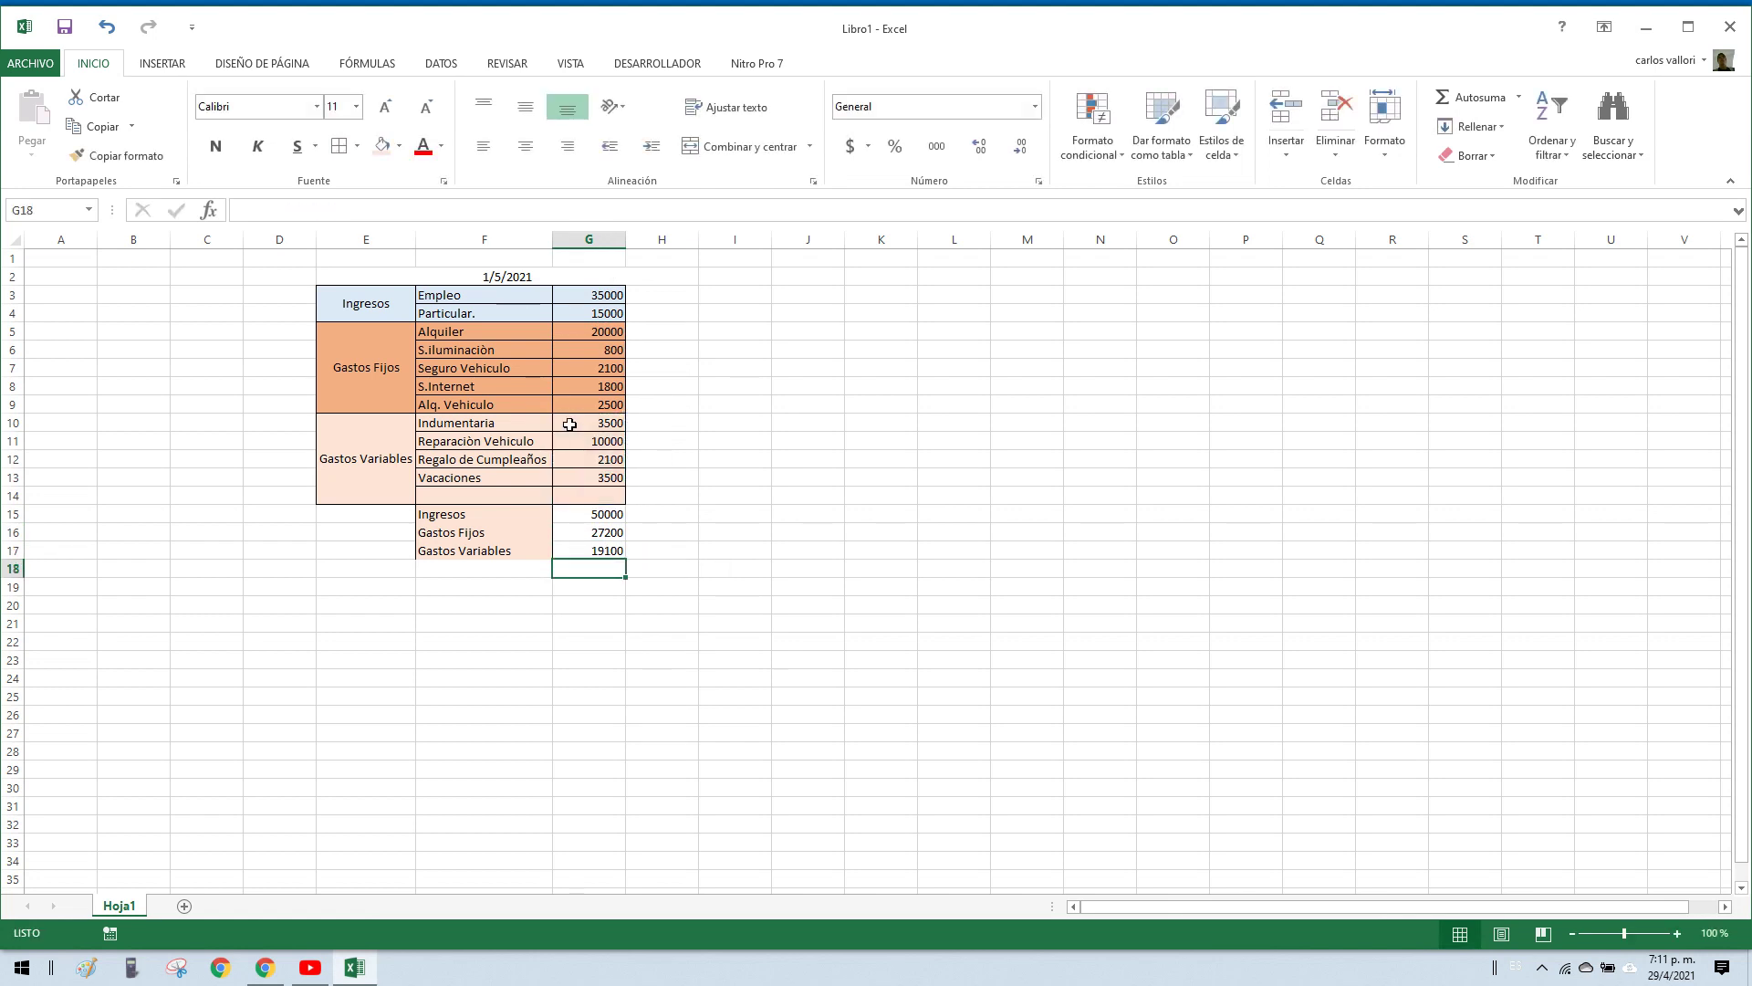
Step: Add an "Ahorro mes" label in F18 and calculate the savings in G18 with the formula =G15-G16-G17
key("Left")
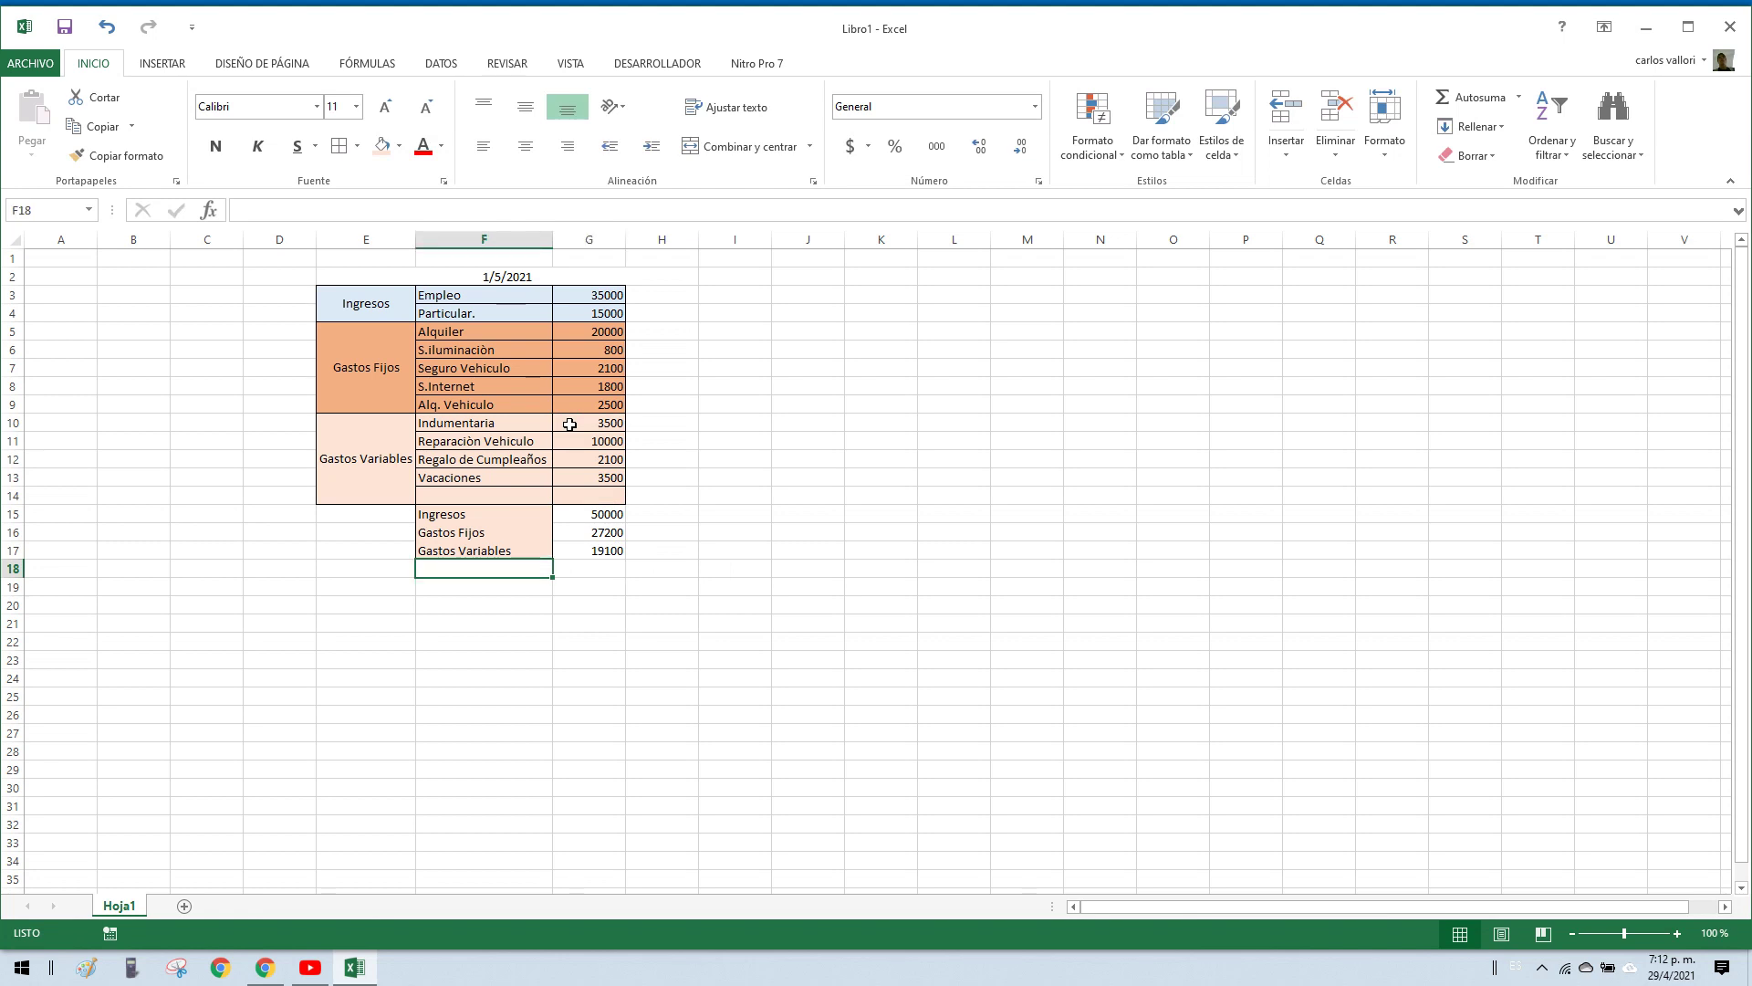
type("Ah")
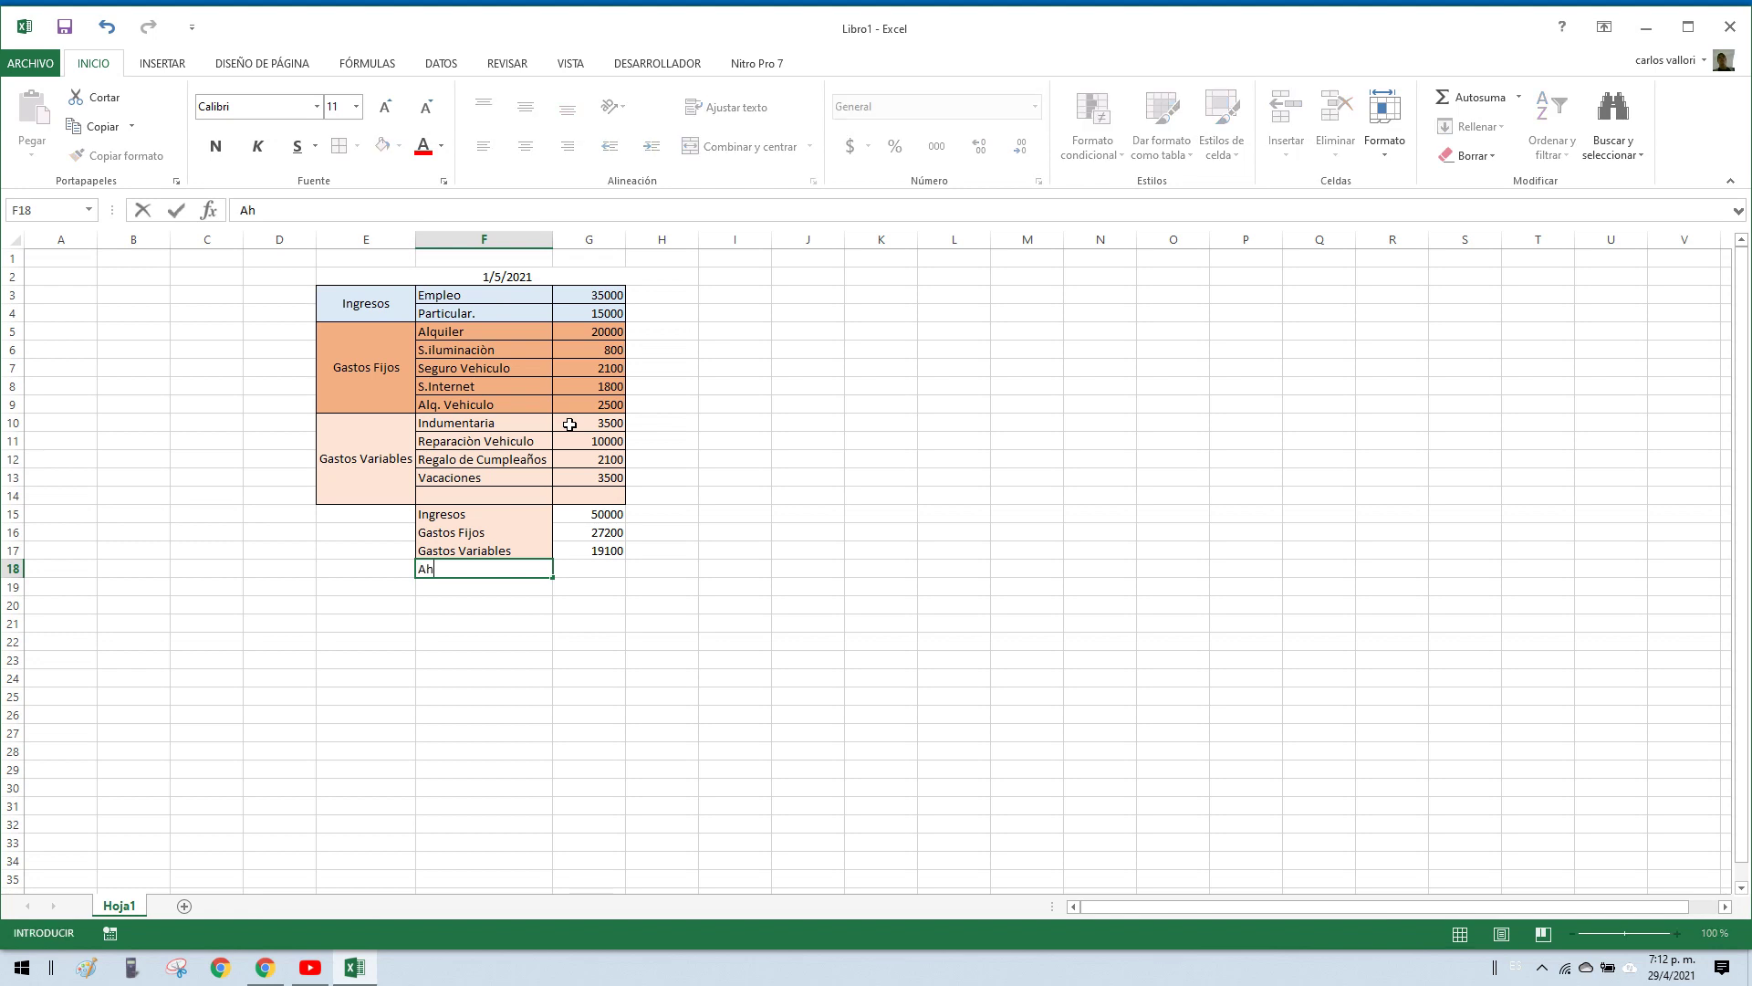
type("orro mes")
key("Right")
type("=")
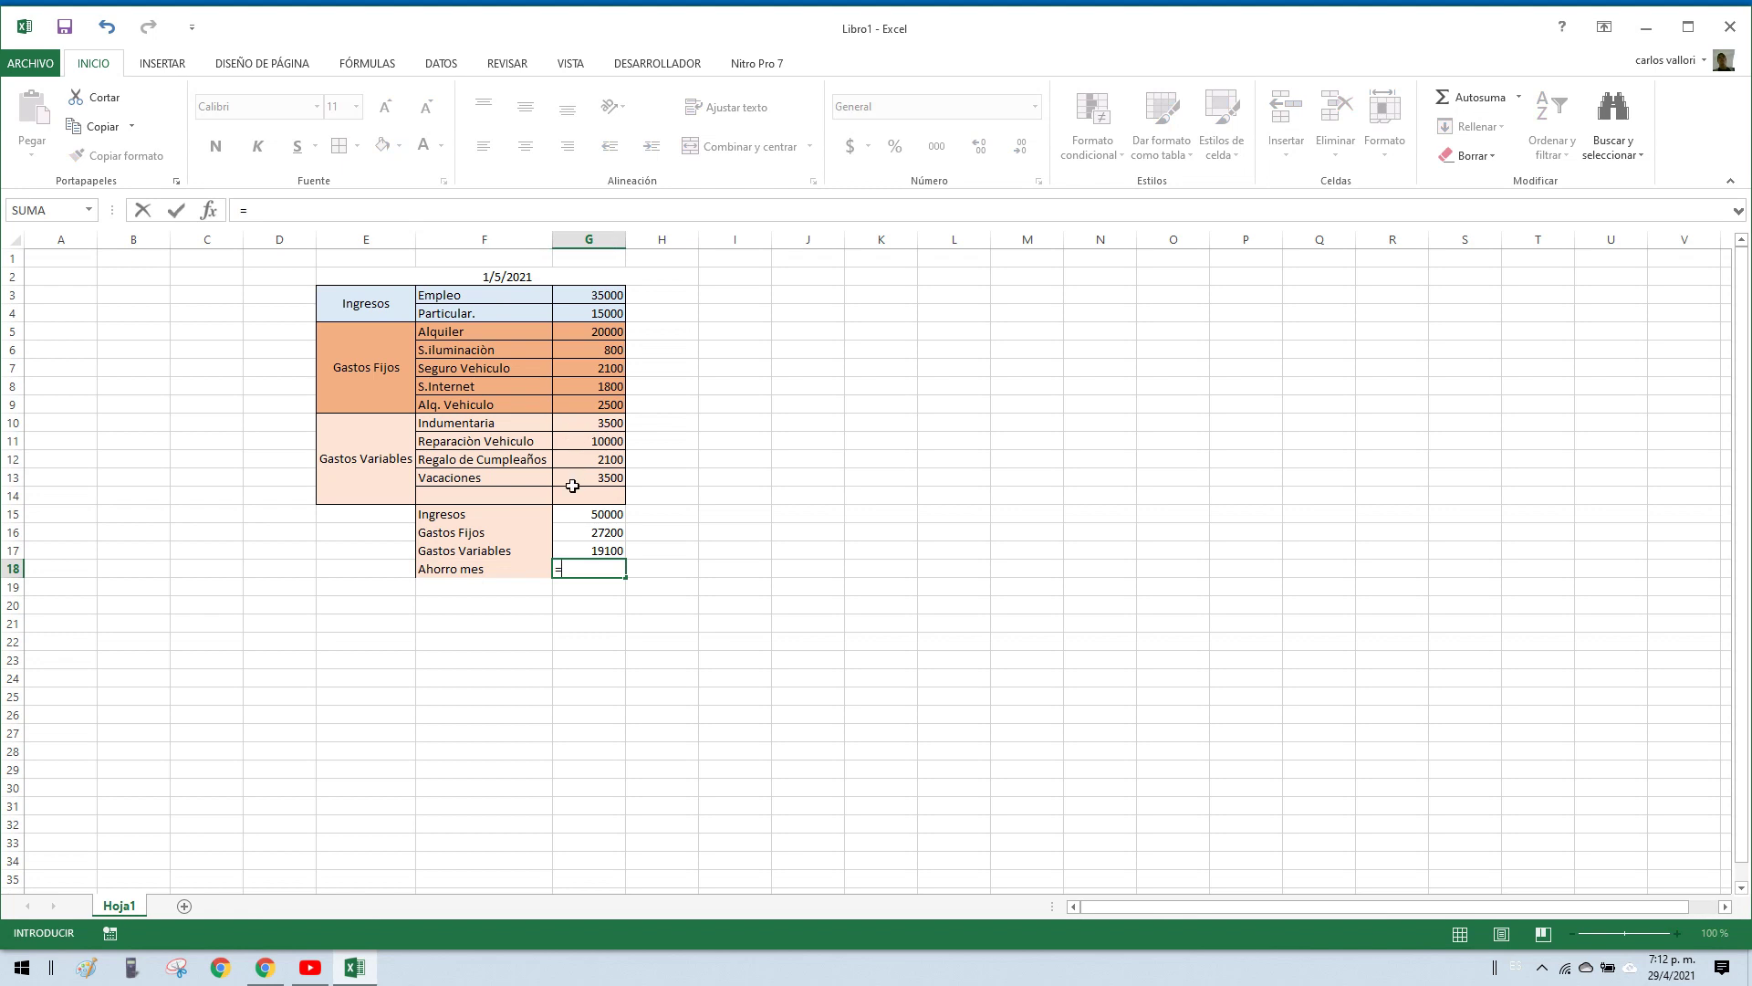
left_click(565, 512)
type("-")
left_click(581, 531)
type("-")
left_click(581, 549)
key("Return")
left_click(593, 570)
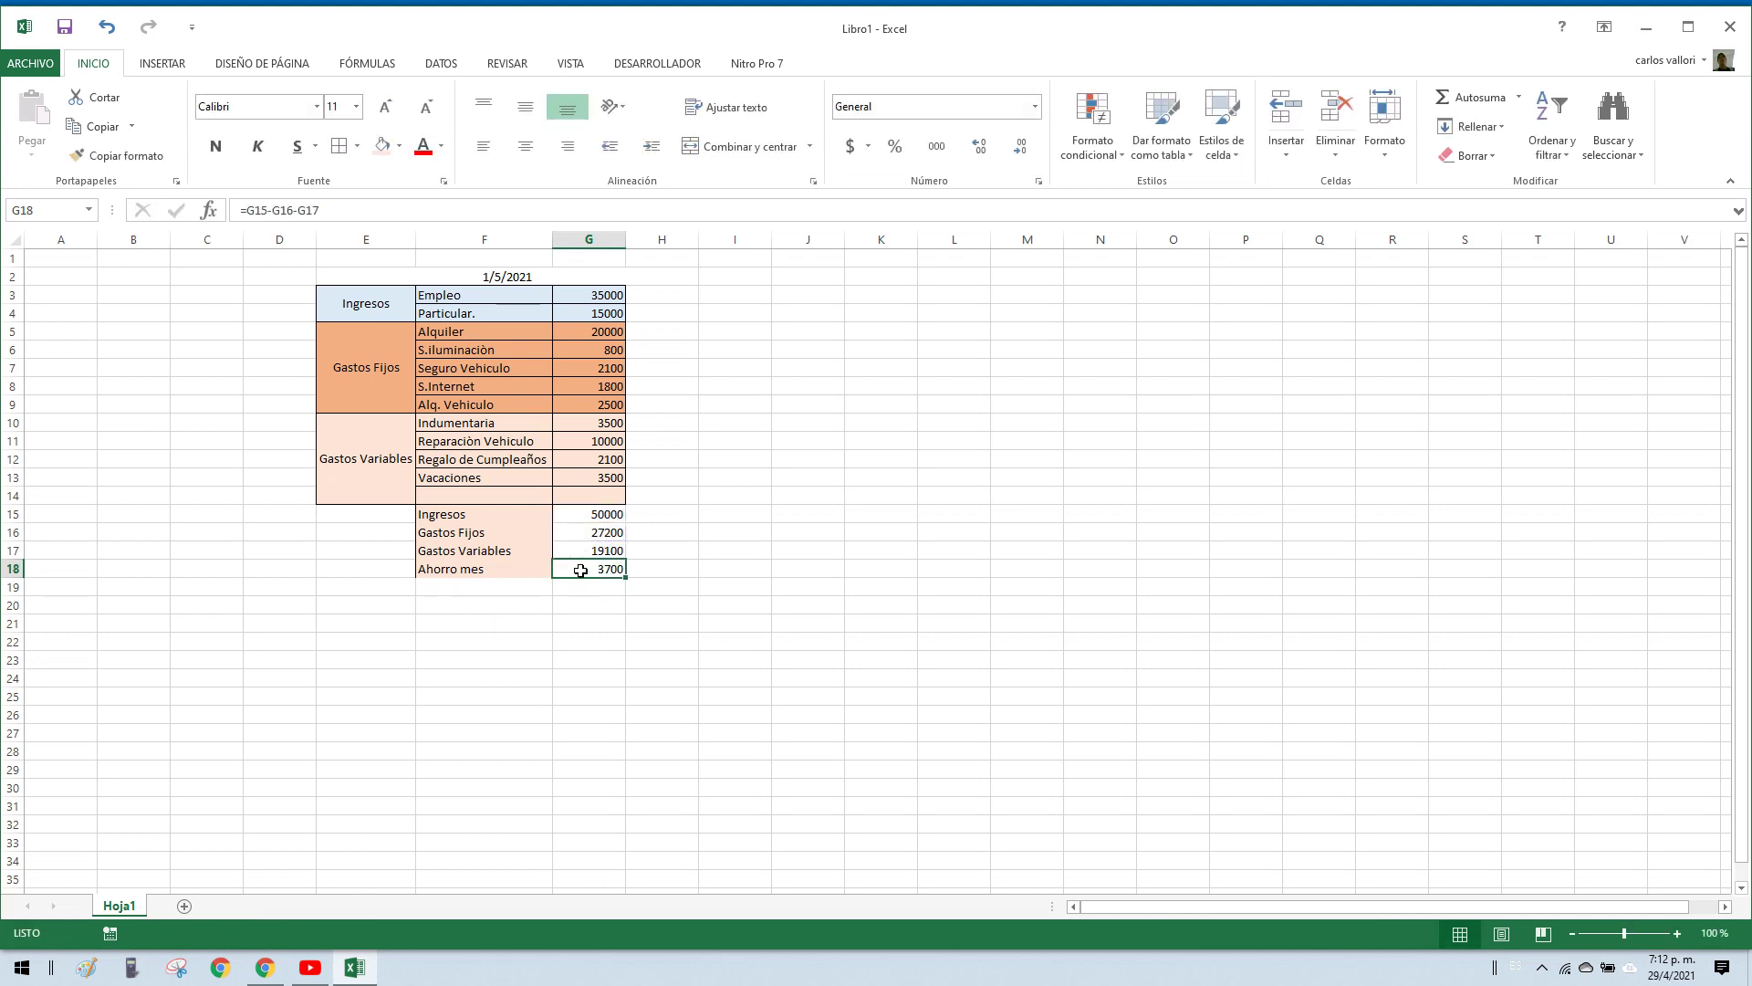
Step: Fill the summary block F15:G18 with the standard green colour
left_click_drag(565, 570, 508, 516)
left_click(399, 146)
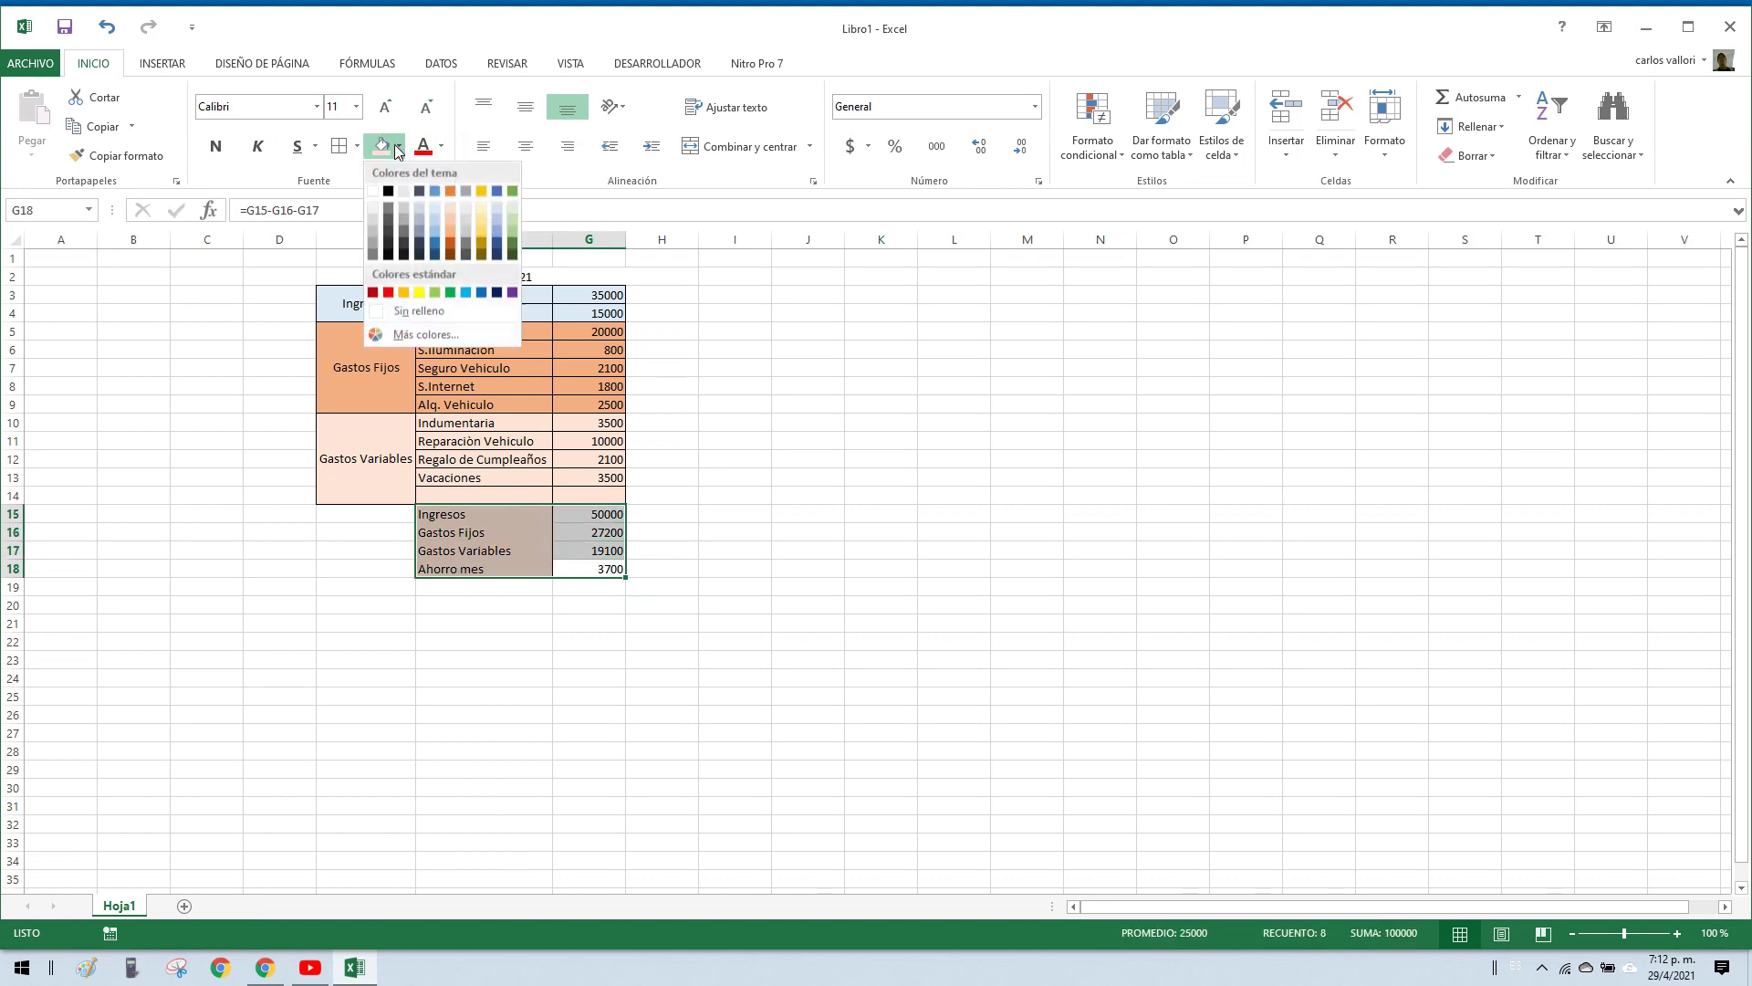
left_click(450, 292)
left_click(860, 473)
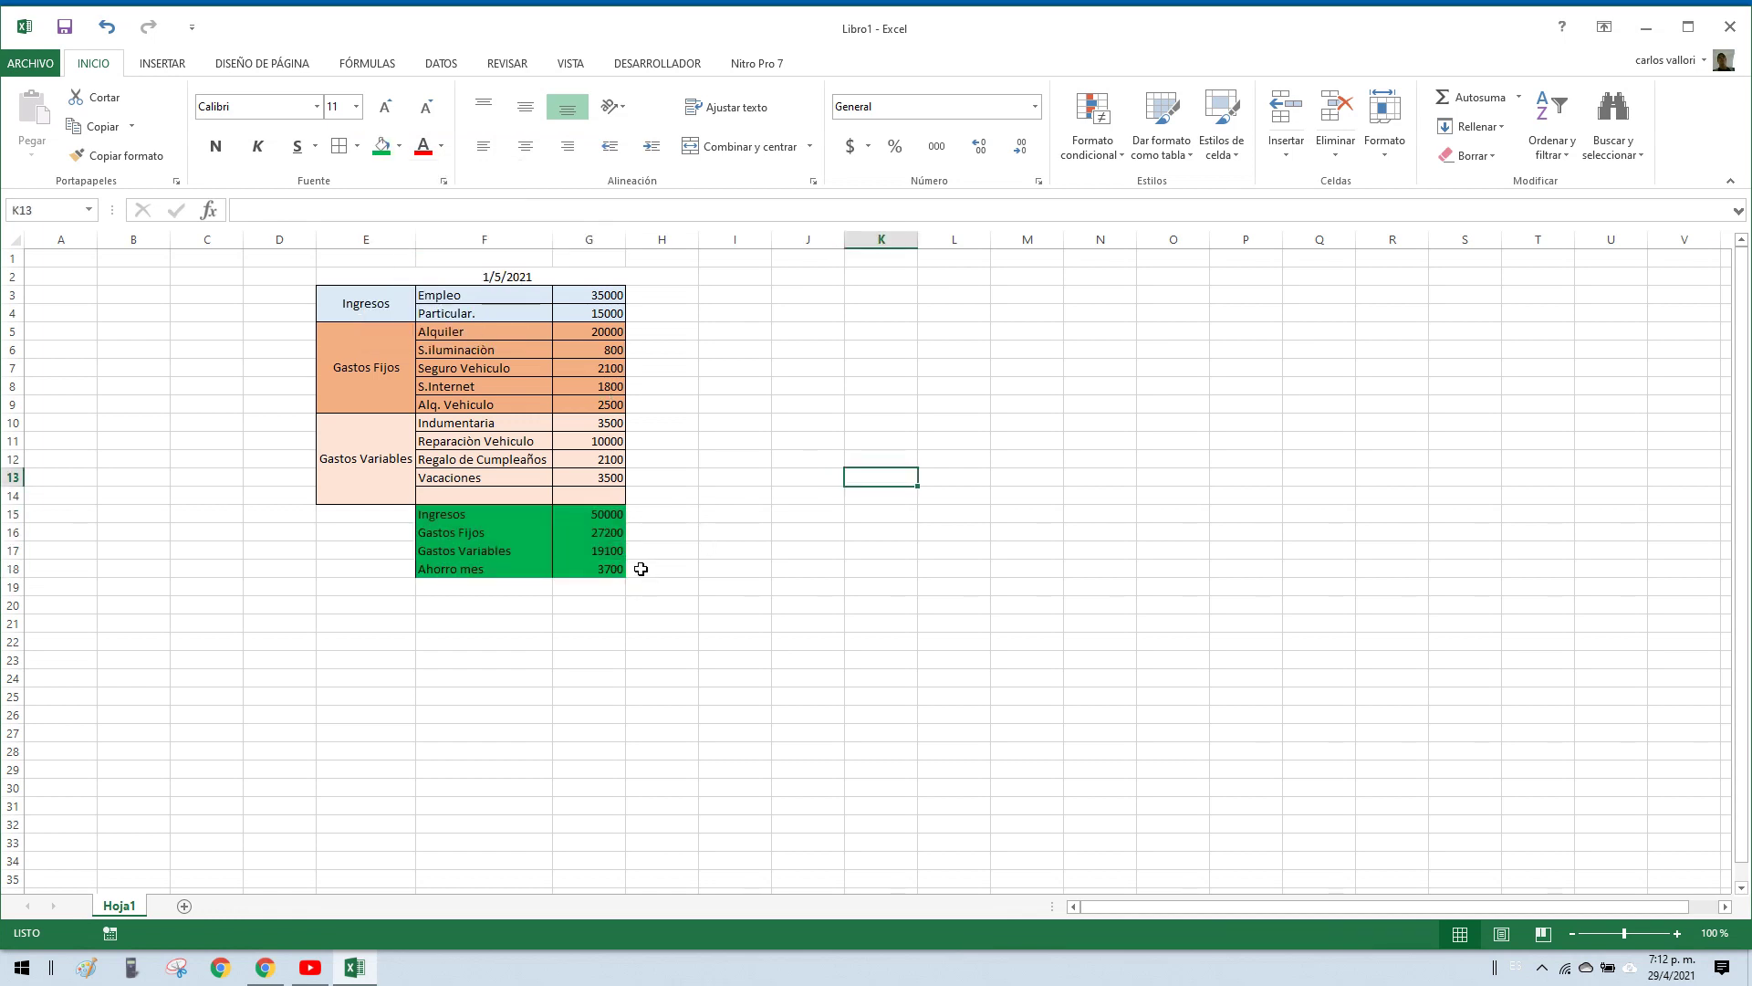
Step: Apply red gradient-fill data bars as conditional formatting to the totals in G15:G17
mouse_move(603, 569)
left_mouse_down()
mouse_move(601, 516)
mouse_move(595, 550)
left_mouse_up()
left_click(1092, 167)
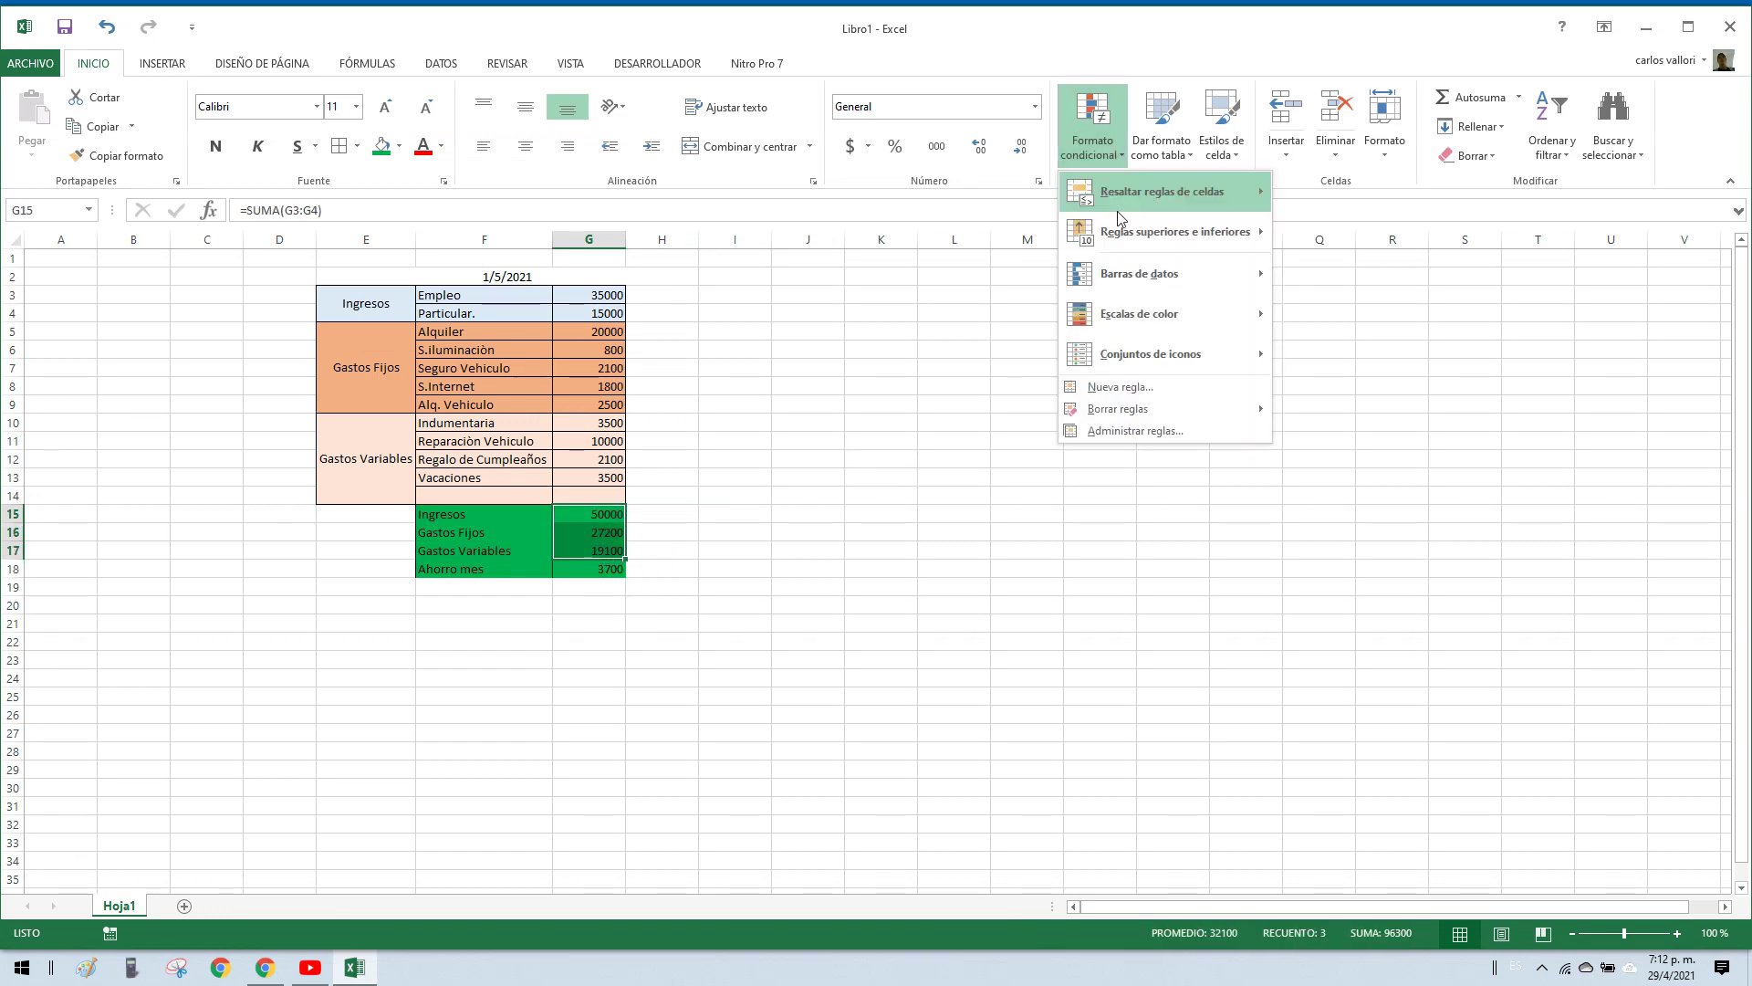
mouse_move(1177, 274)
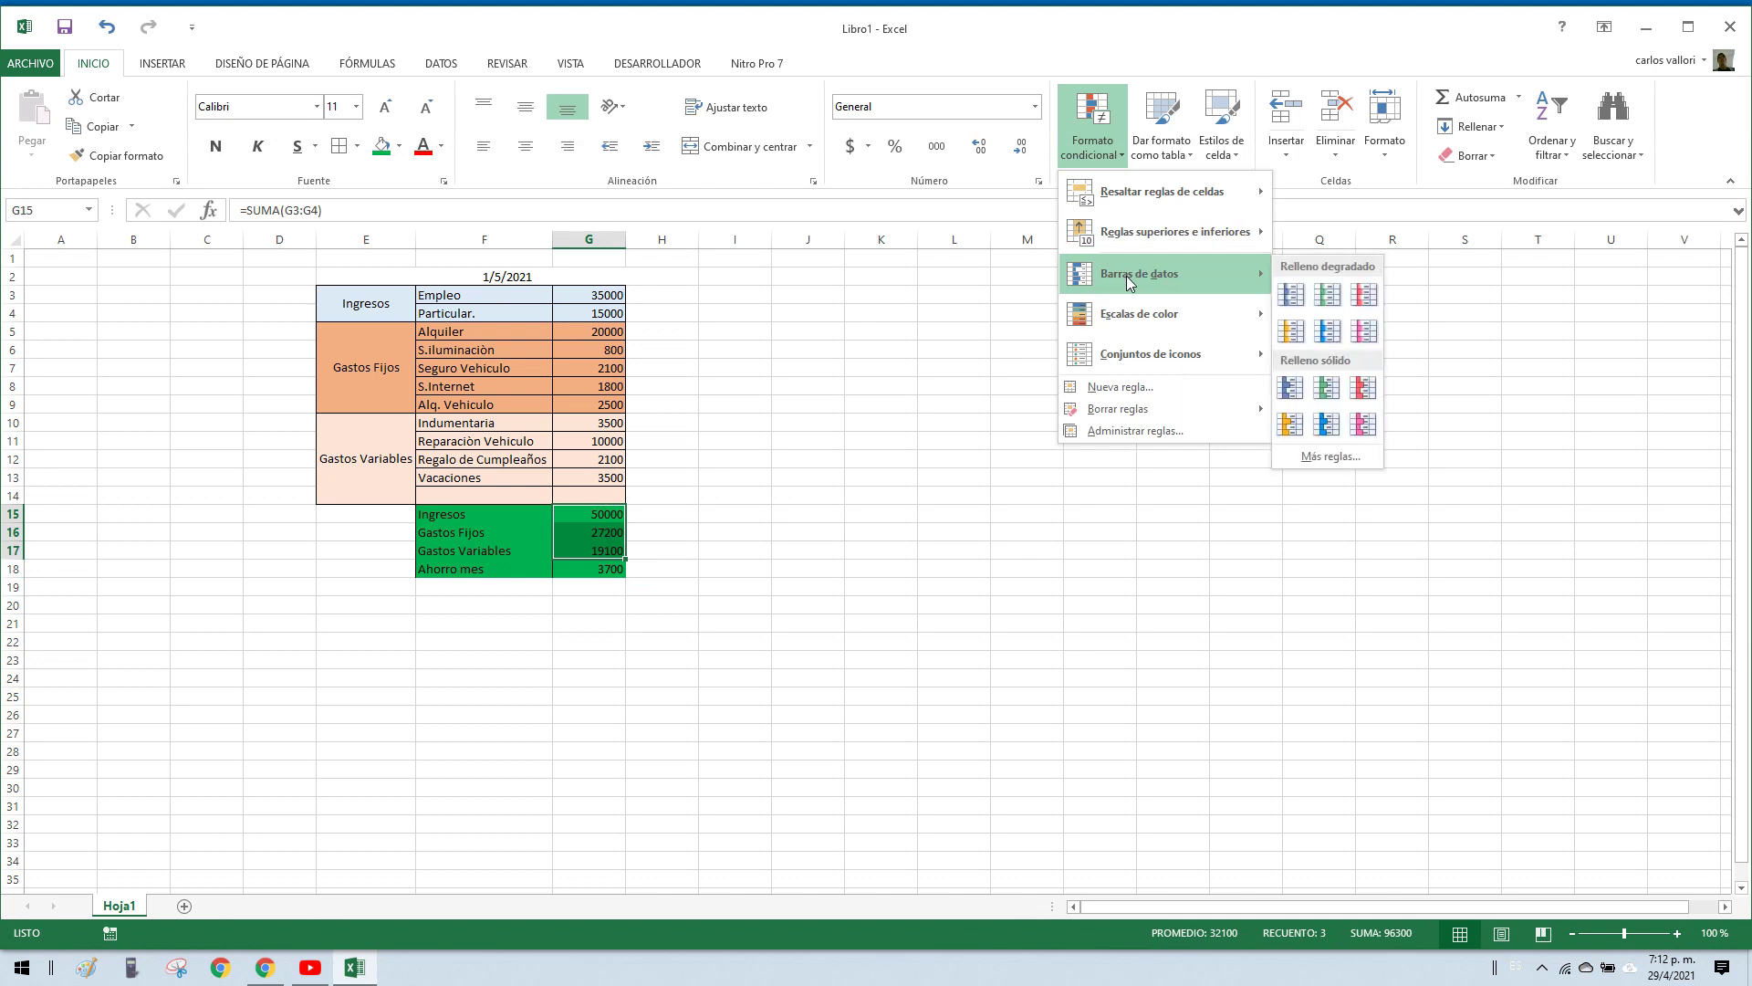
left_click(1365, 294)
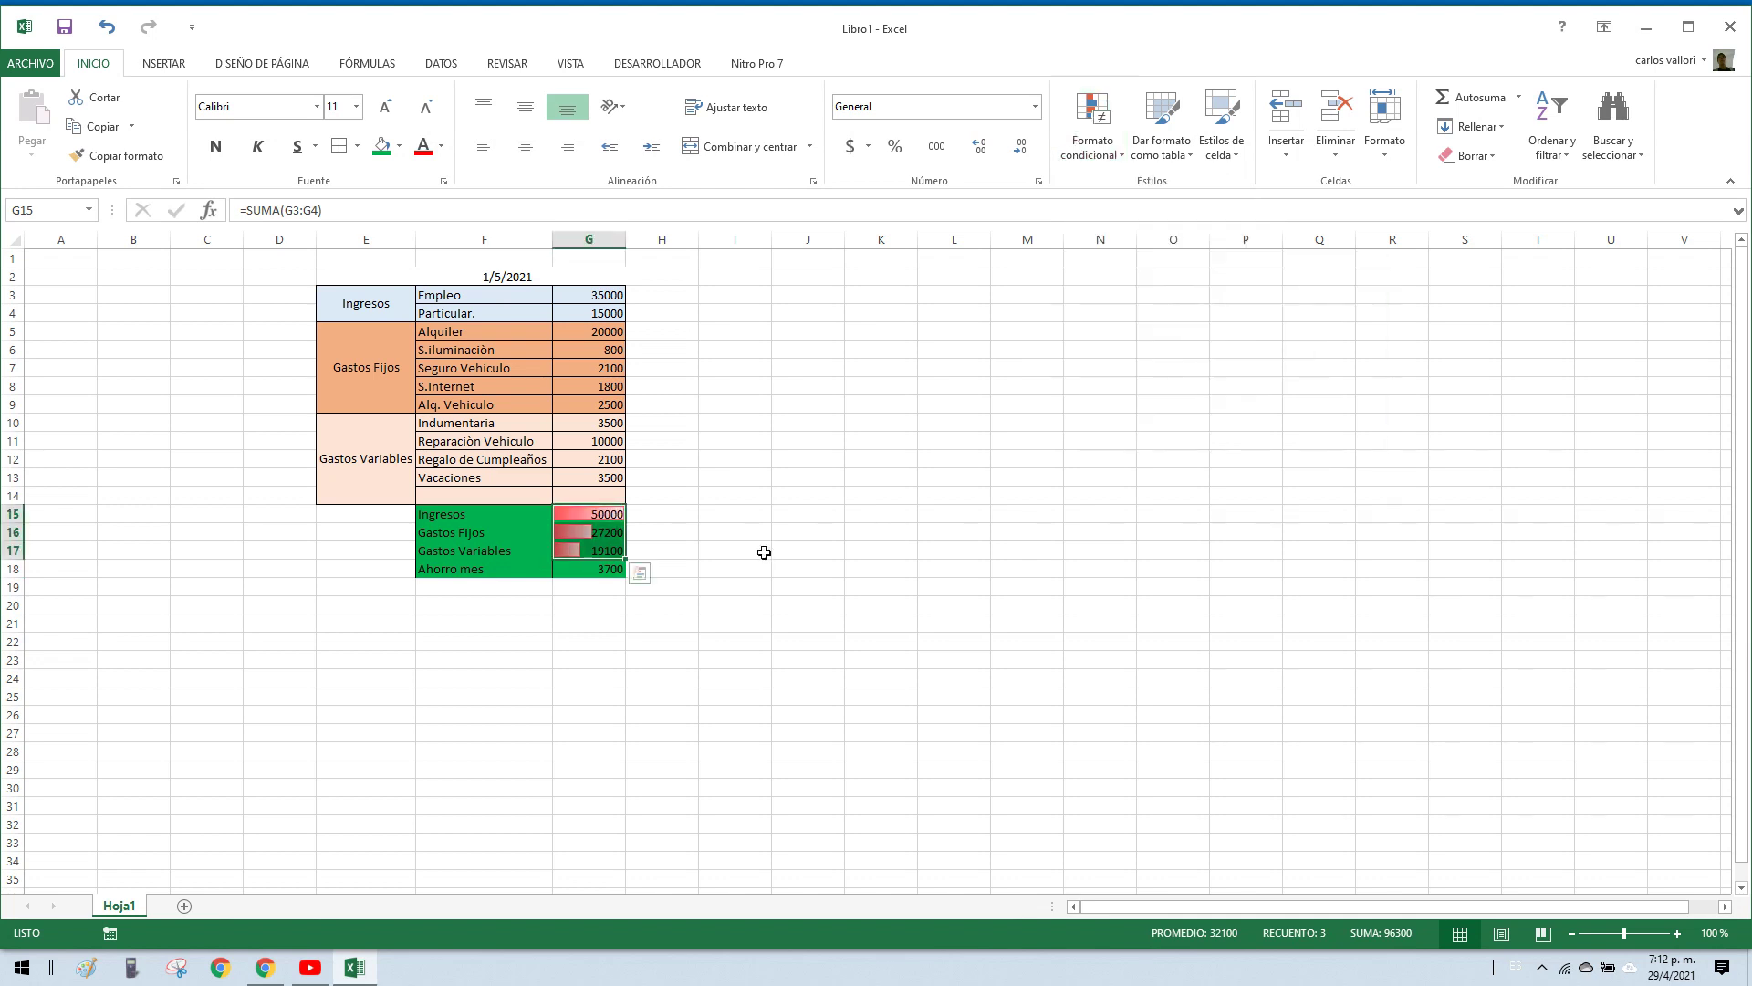
left_click(763, 552)
left_click(600, 516)
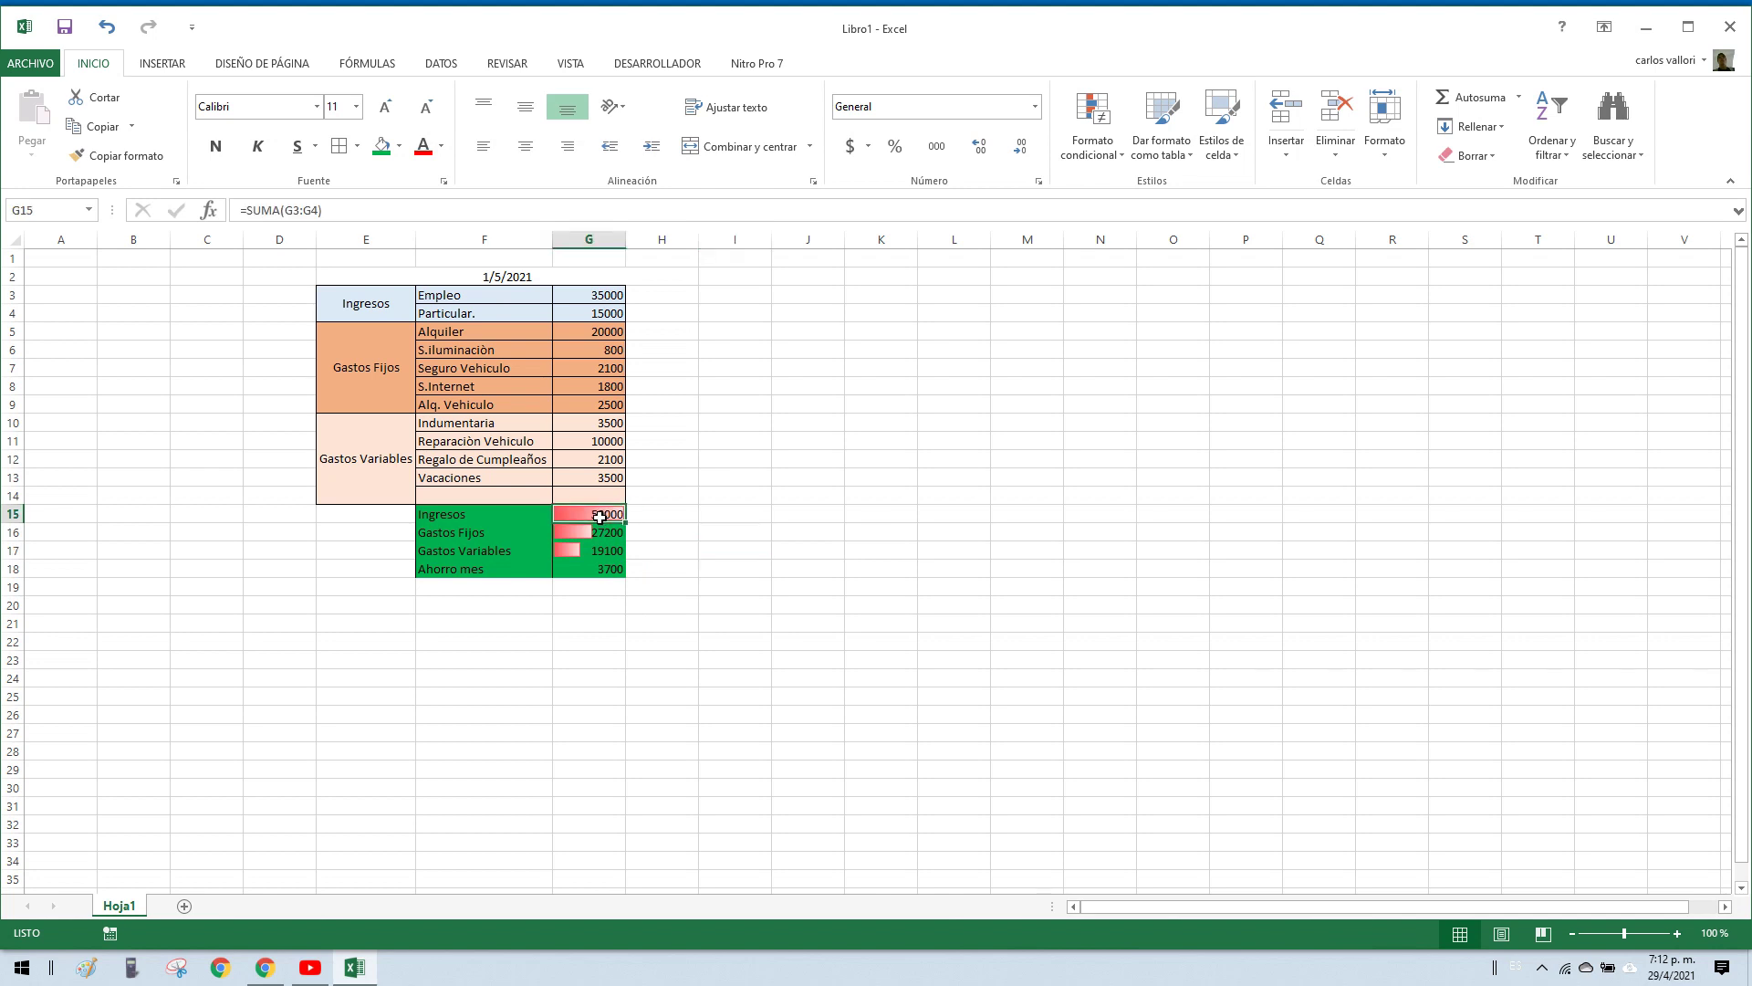
left_click(601, 533)
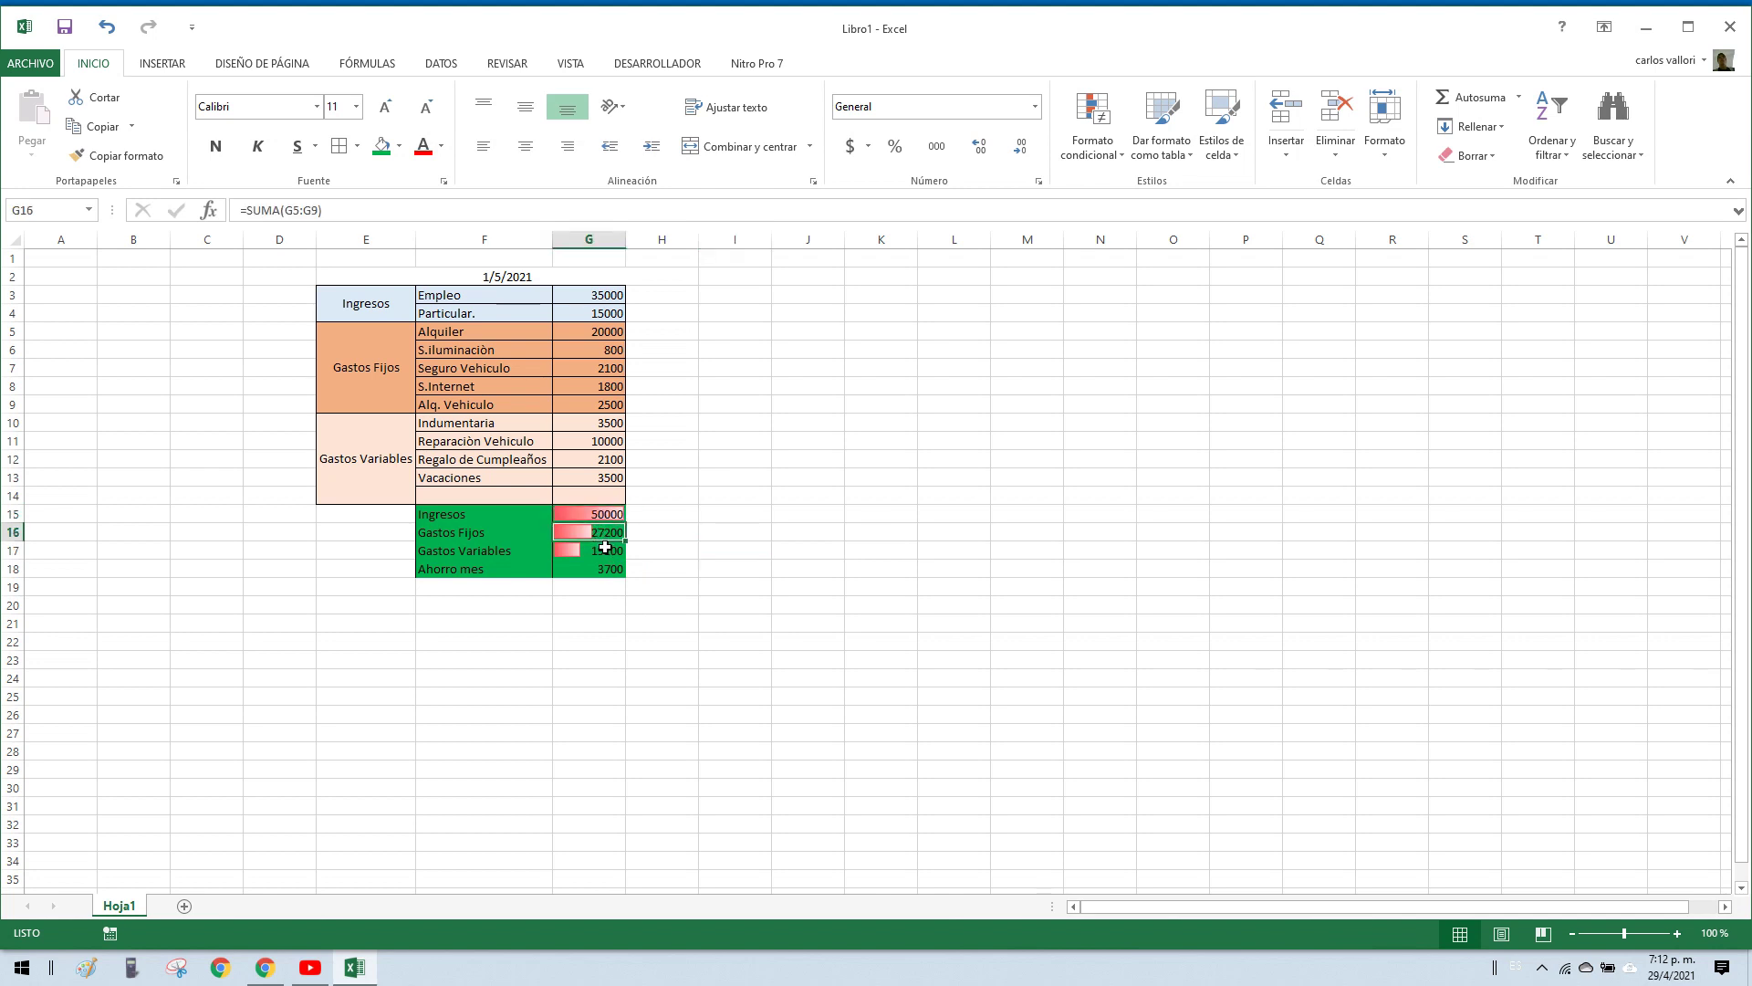
left_click(606, 553)
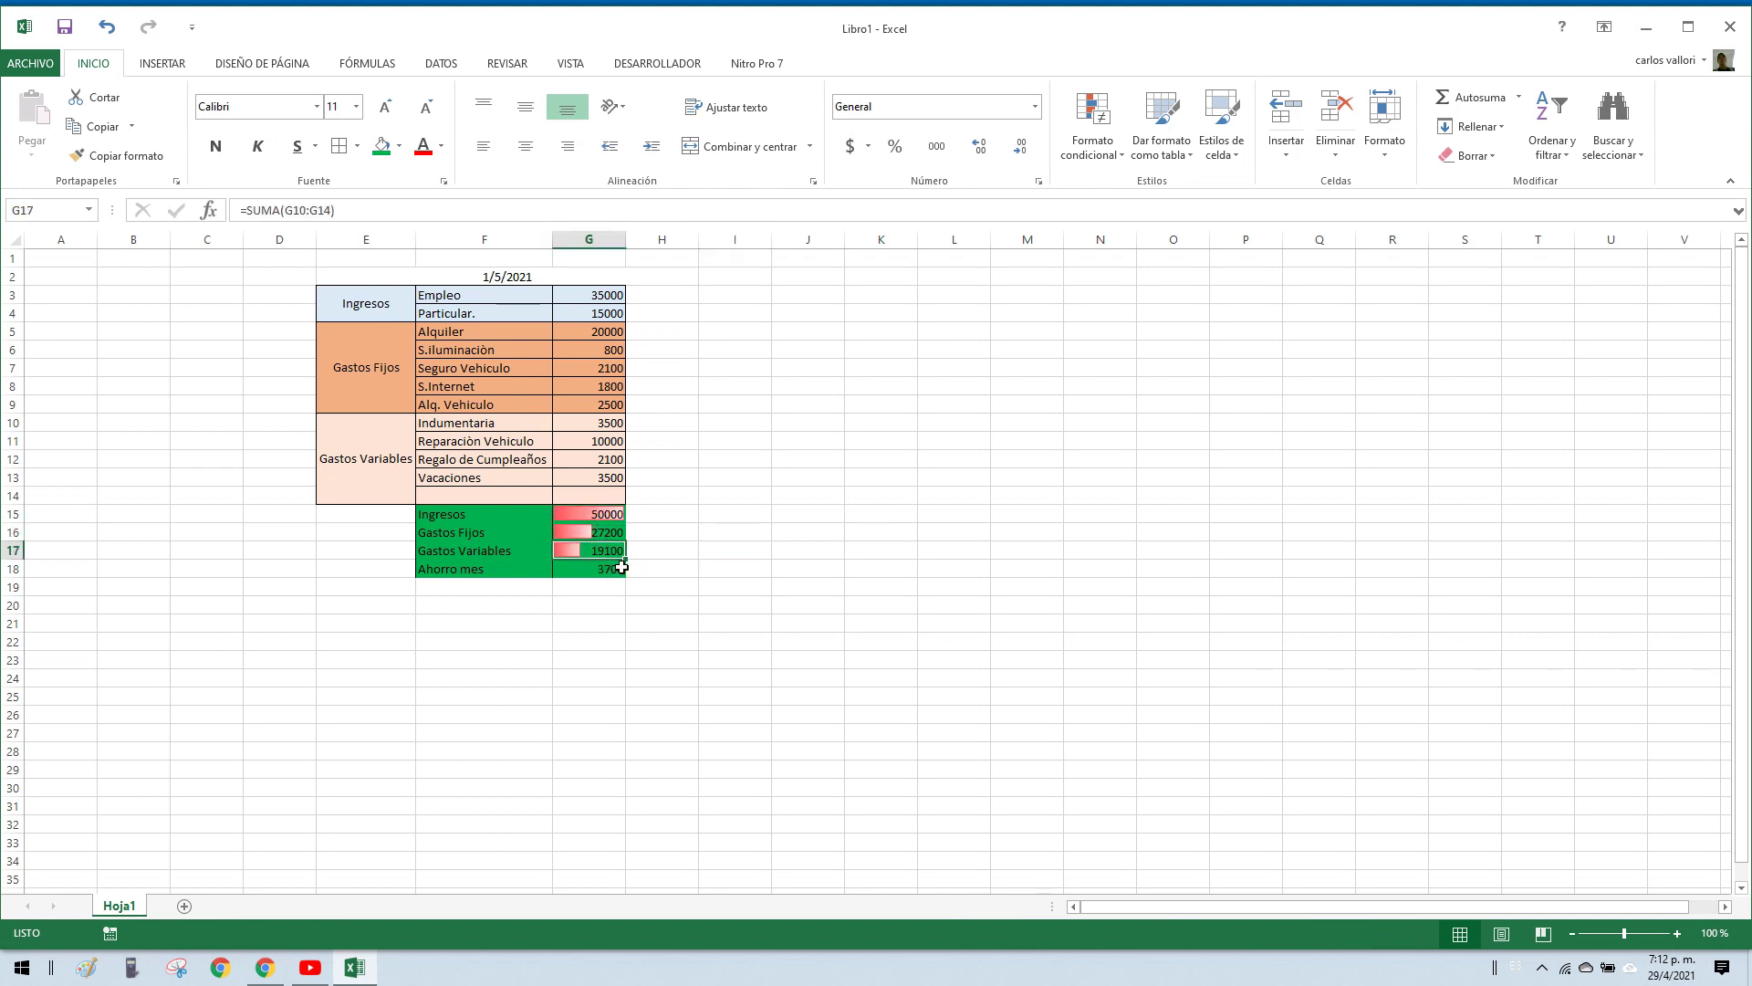
Step: Calculate the fixed expenses' share of income in H16 with =G16/G15 and format it as a percentage
left_click(657, 534)
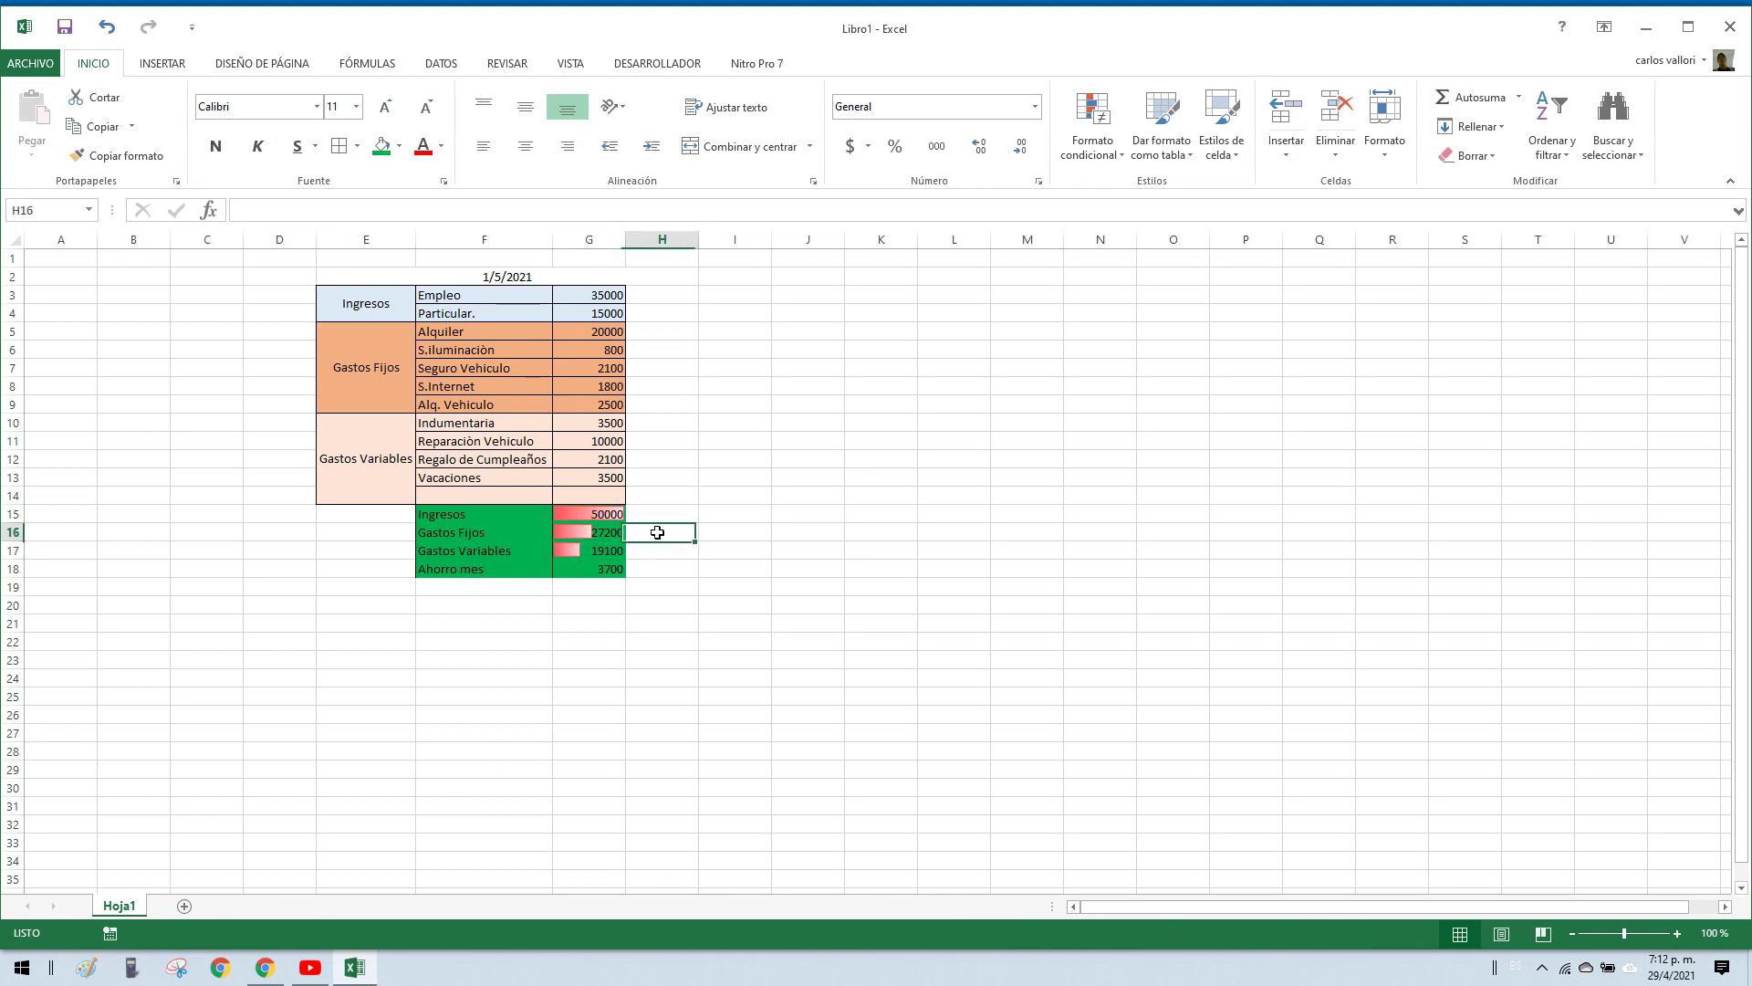
double_click(658, 533)
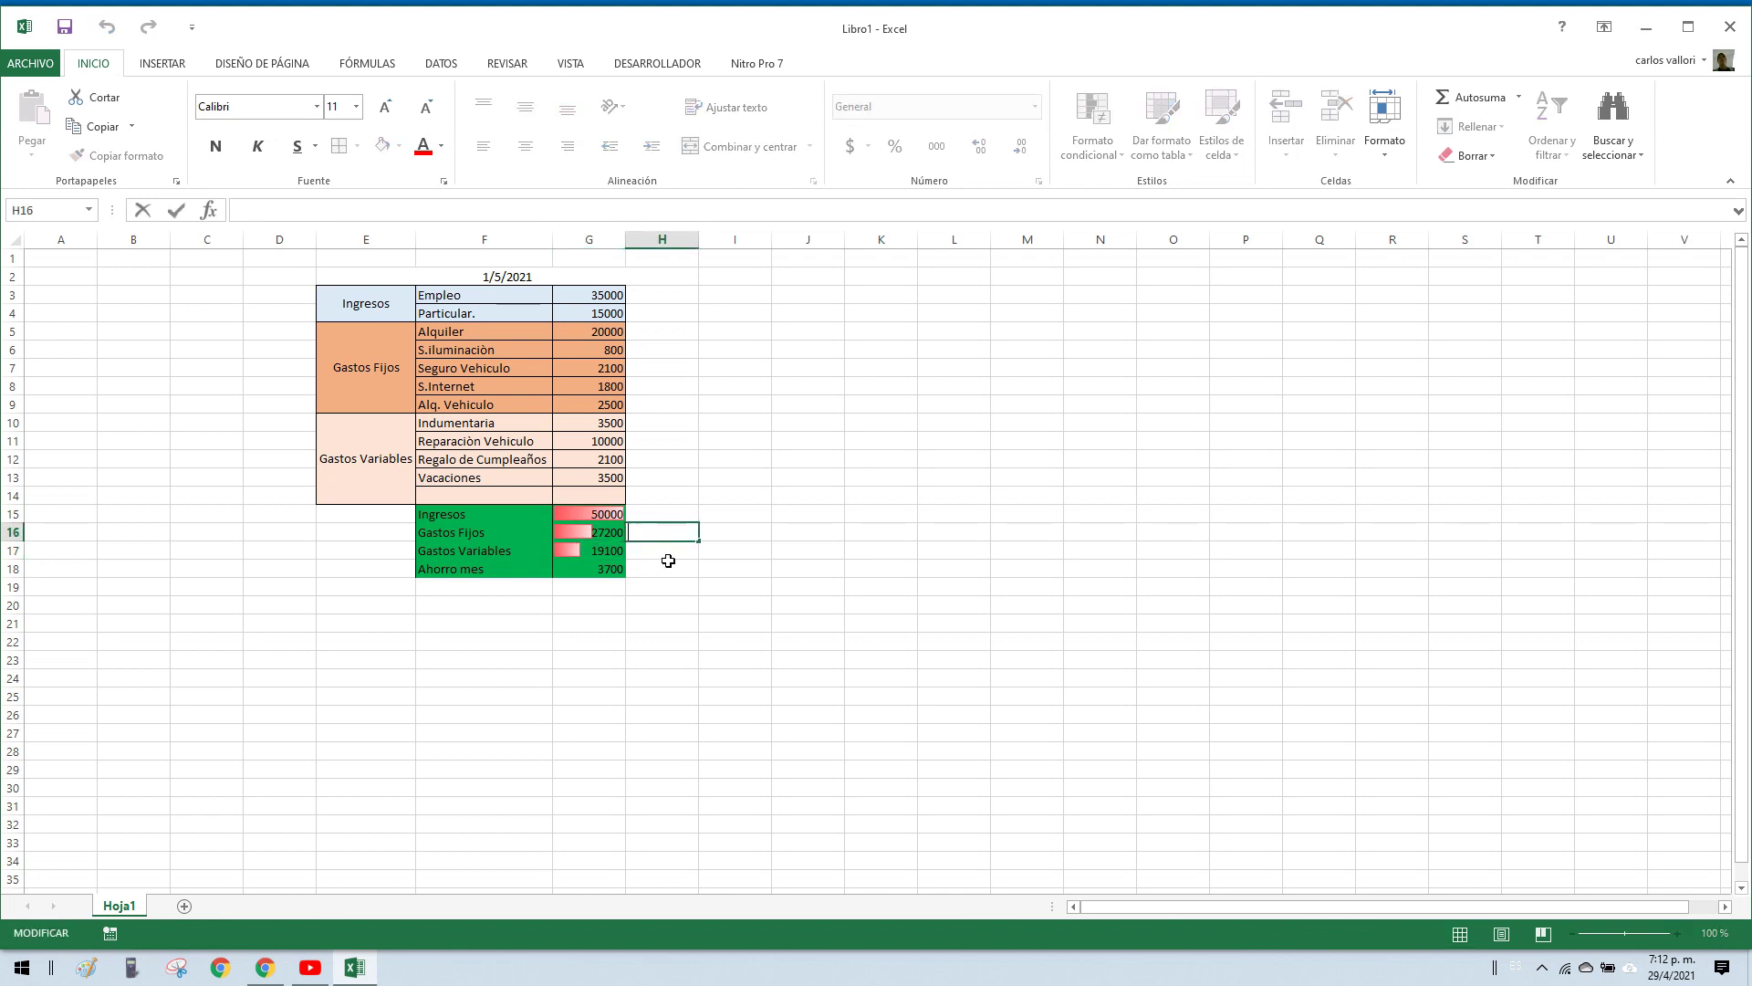
type("=")
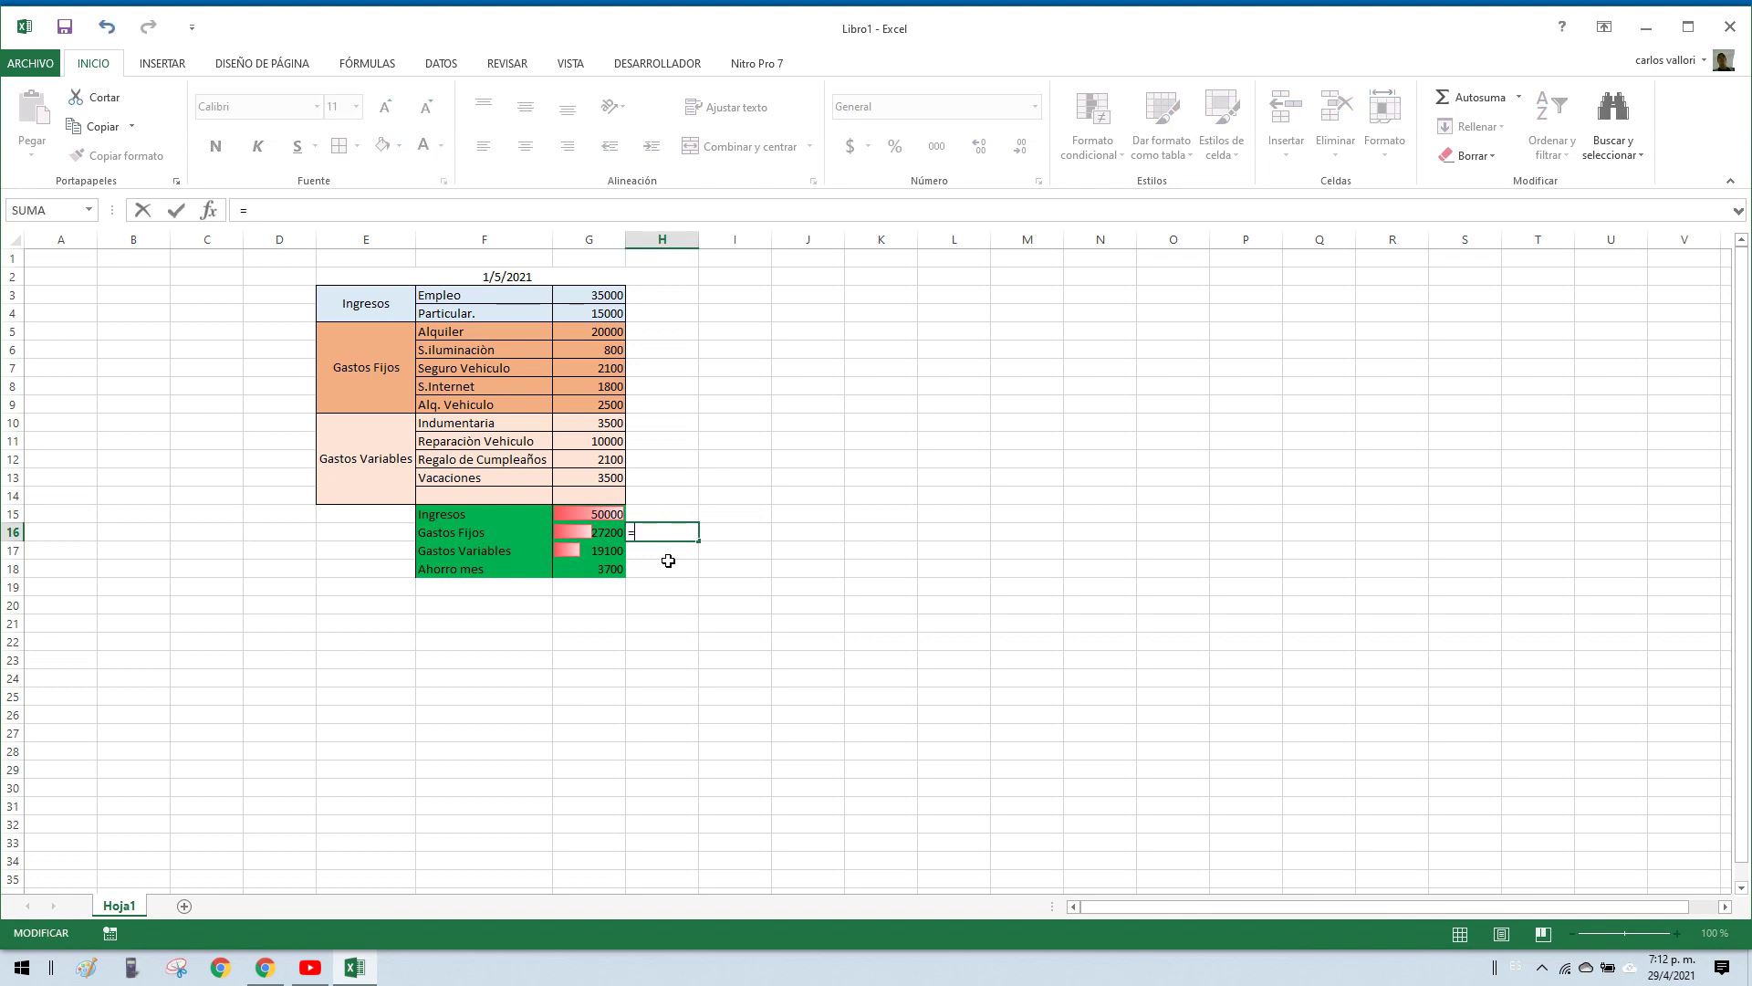
left_click(573, 534)
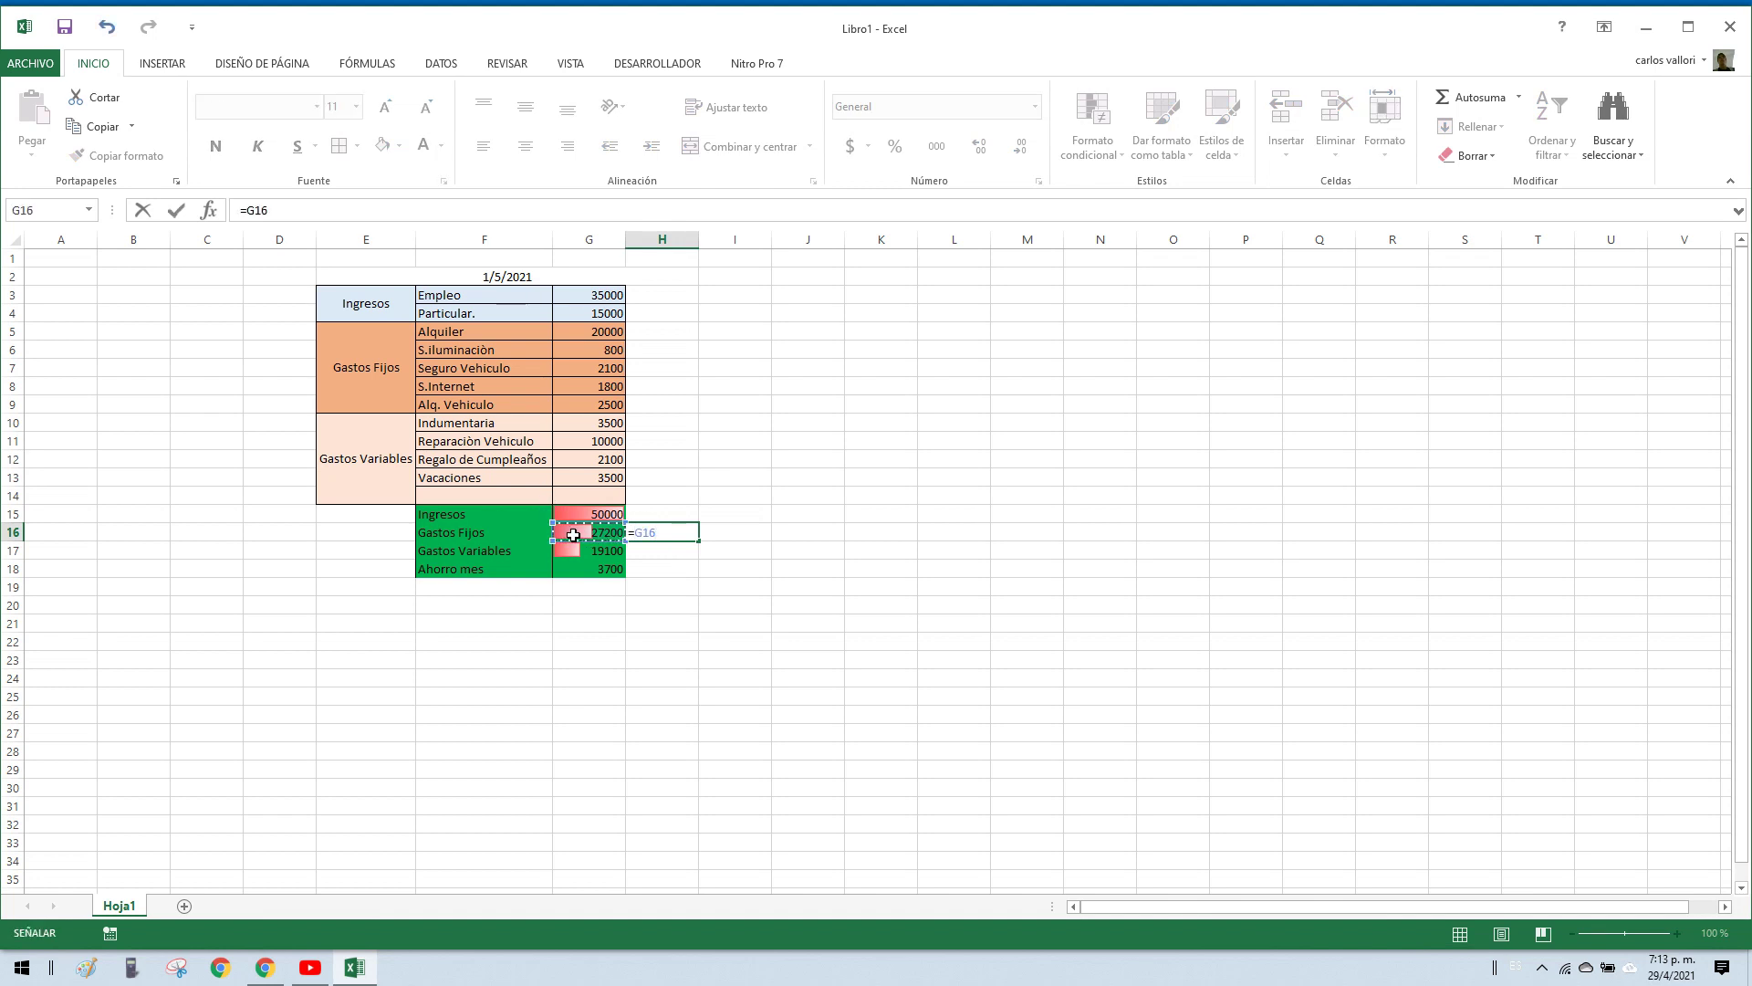
type("/")
left_click(574, 512)
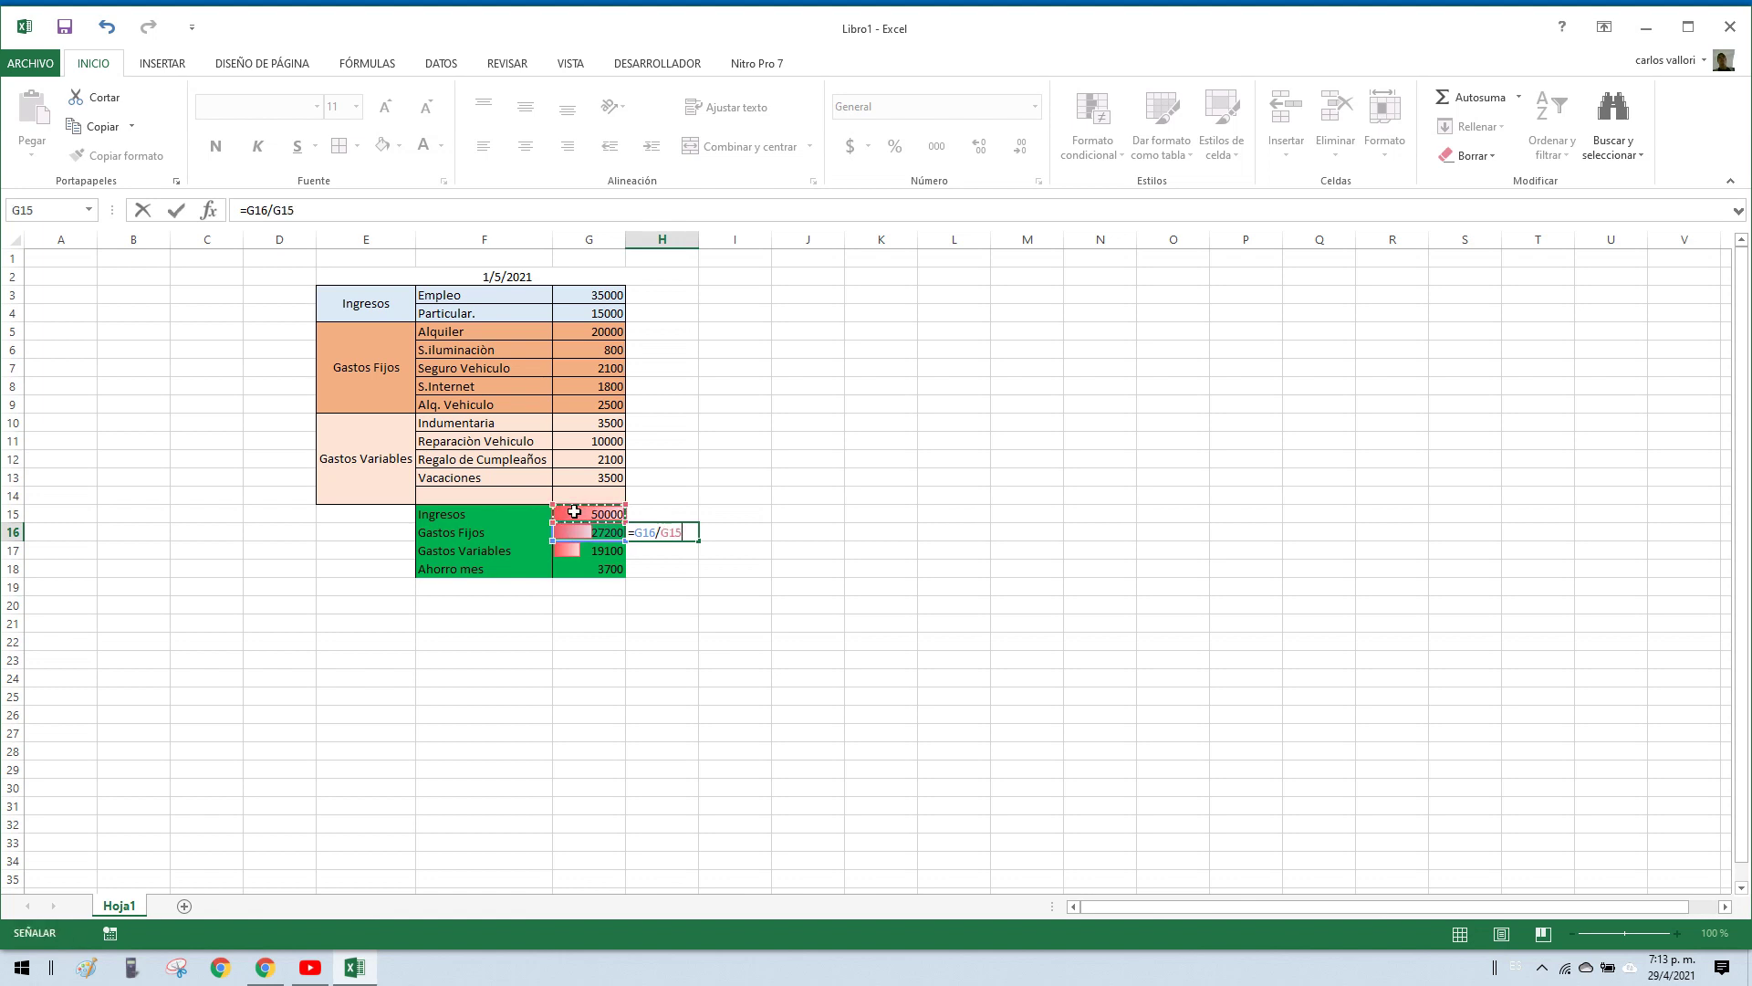
key("Return")
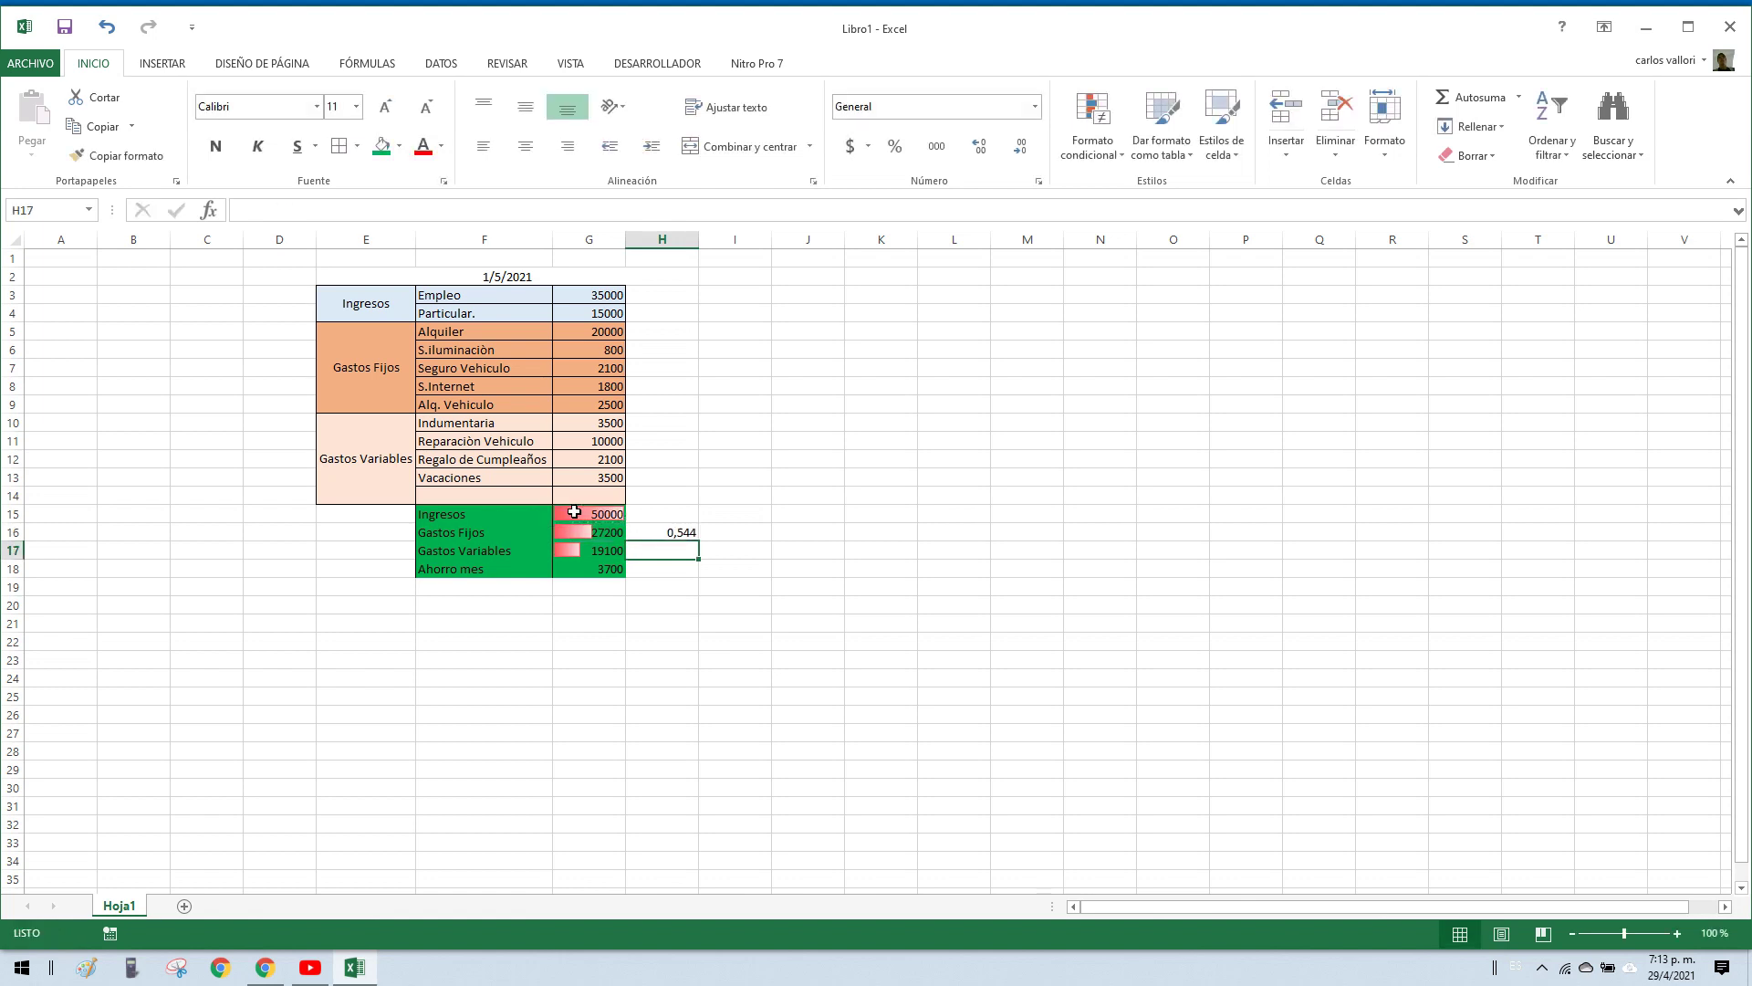
left_click(662, 533)
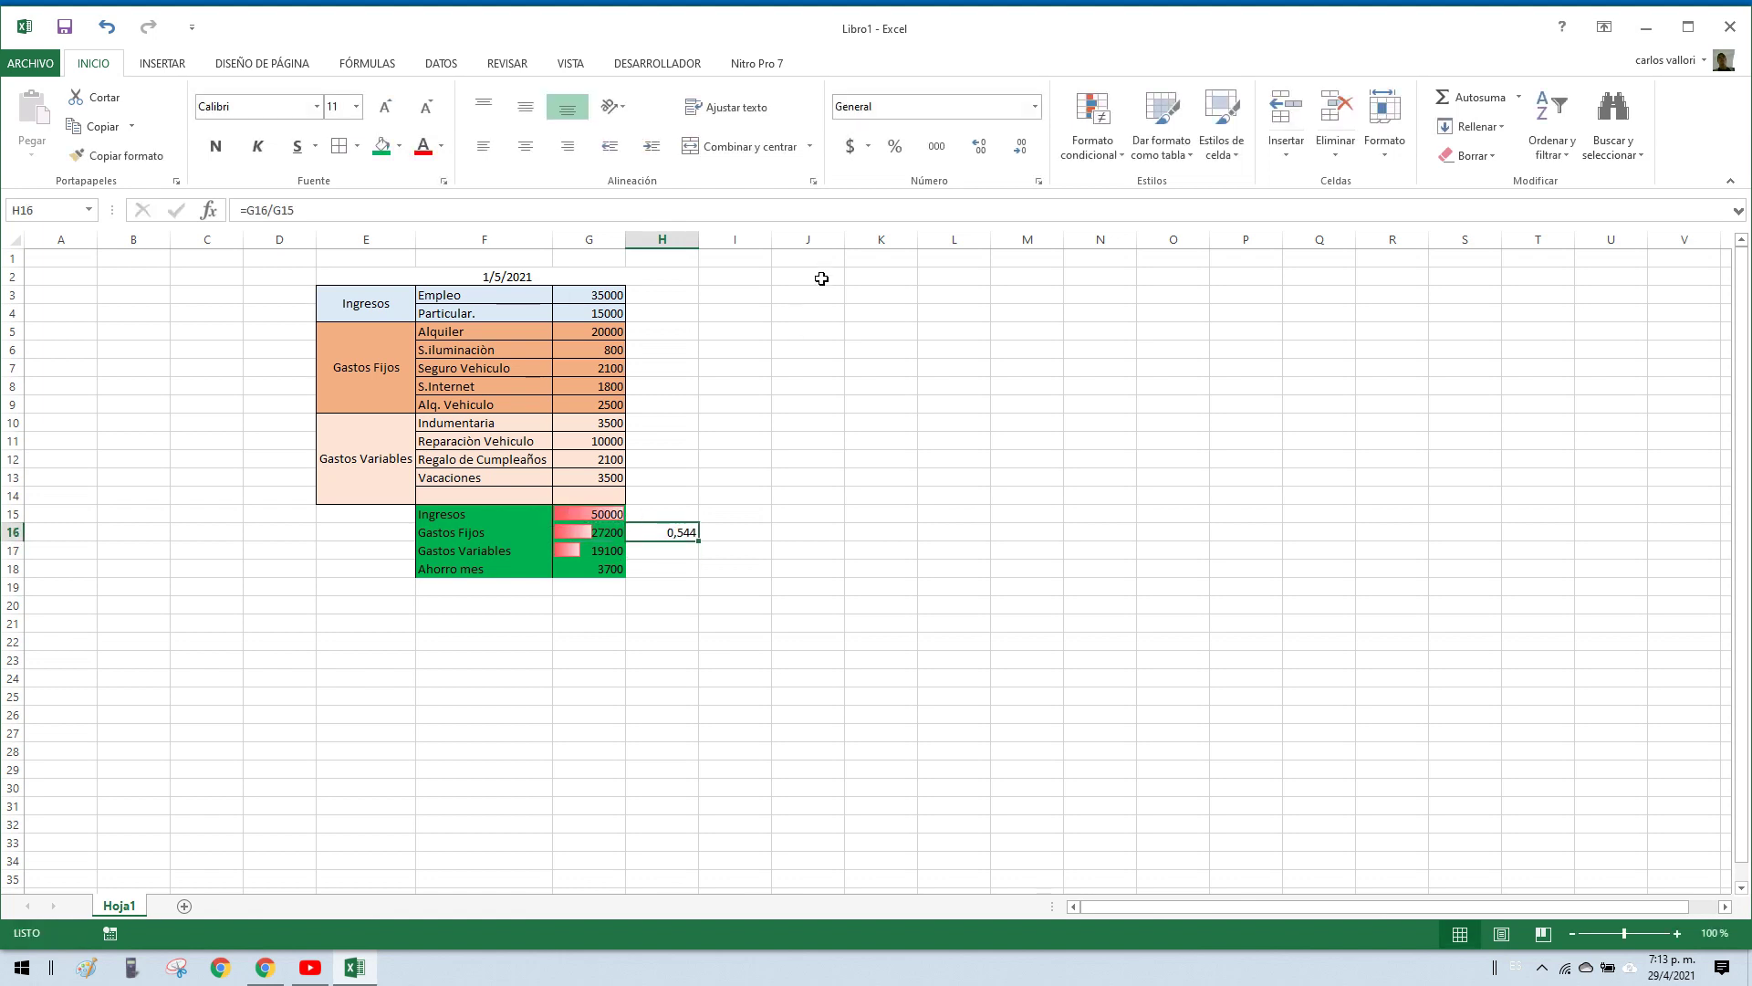
left_click(895, 148)
Step: Calculate the variable expenses' share of income in H17 with =G17/G15 and format it as a percentage
left_click(652, 550)
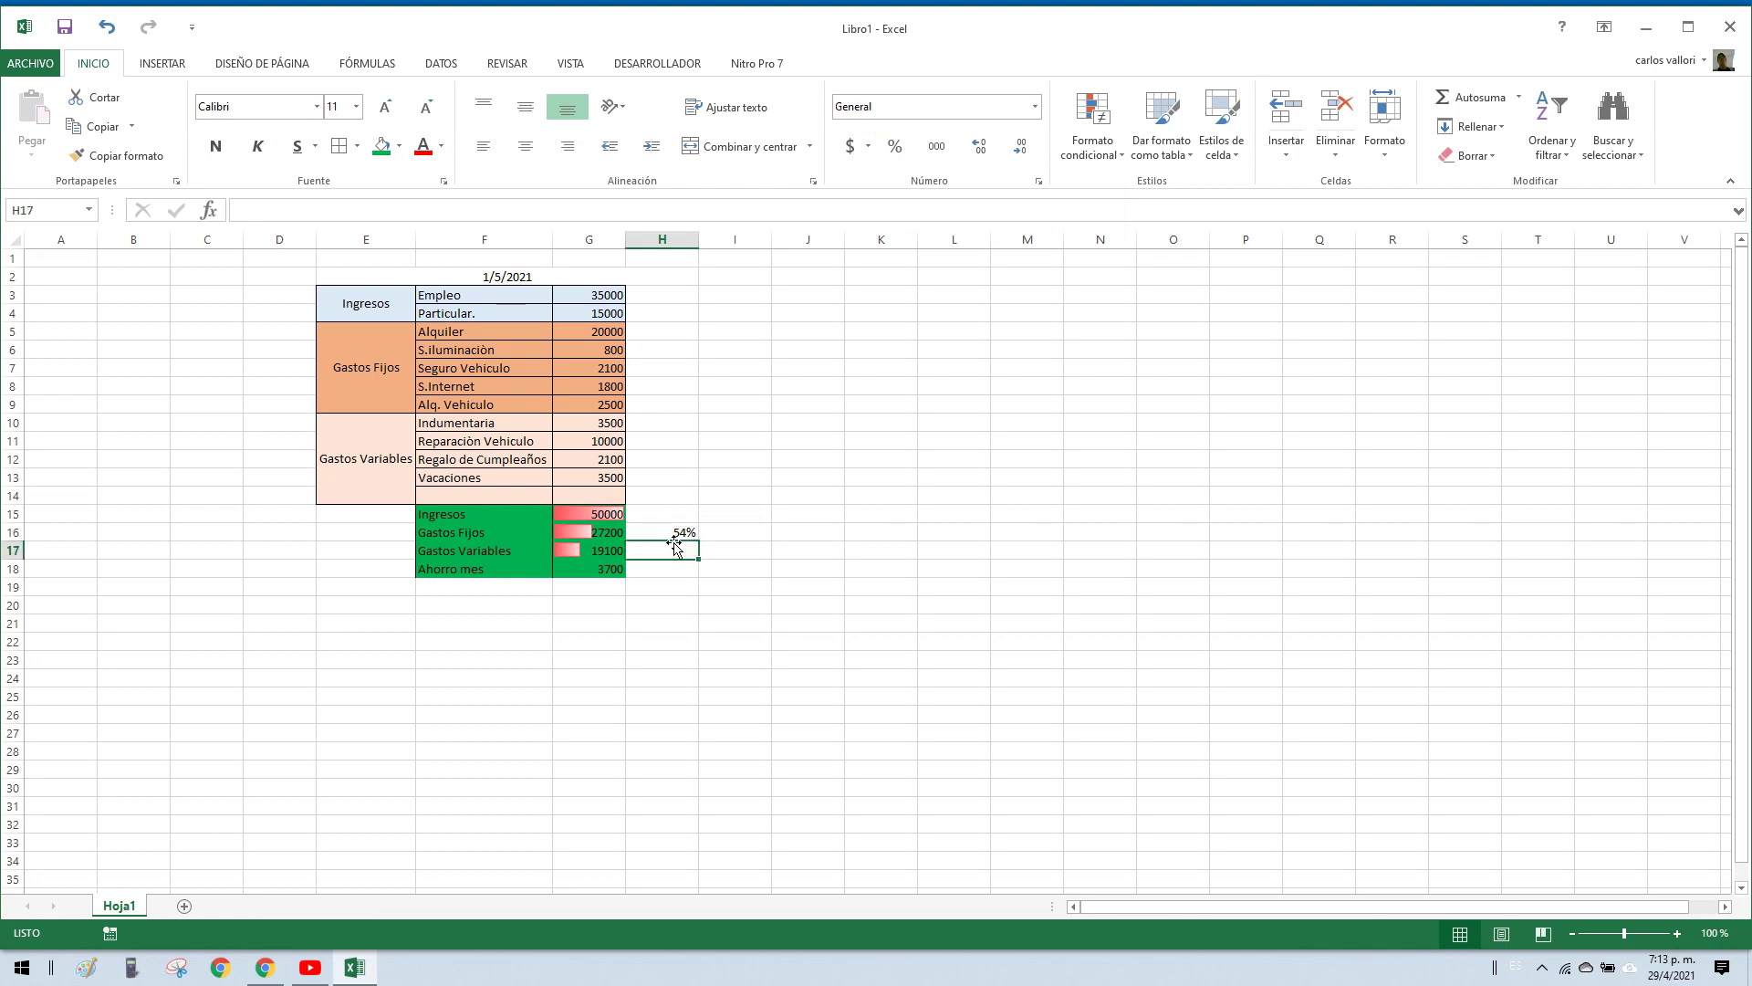
type("=")
left_click(604, 550)
type("/")
left_click(589, 514)
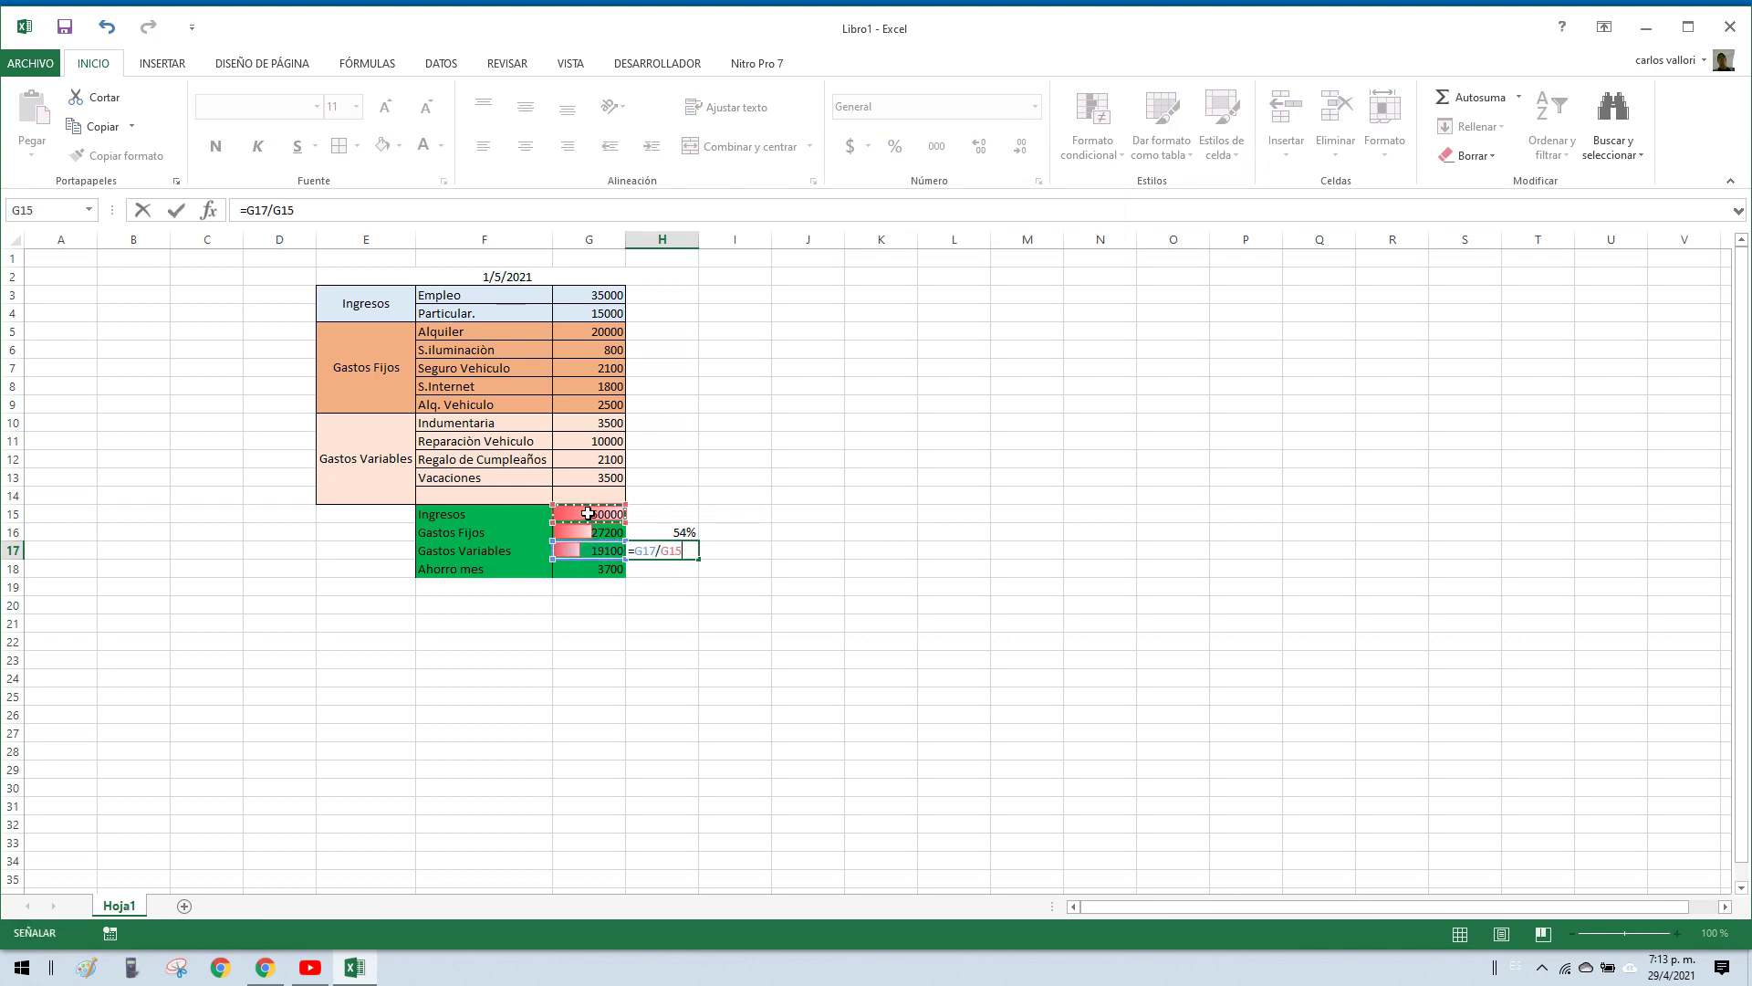
key("Return")
left_click(671, 548)
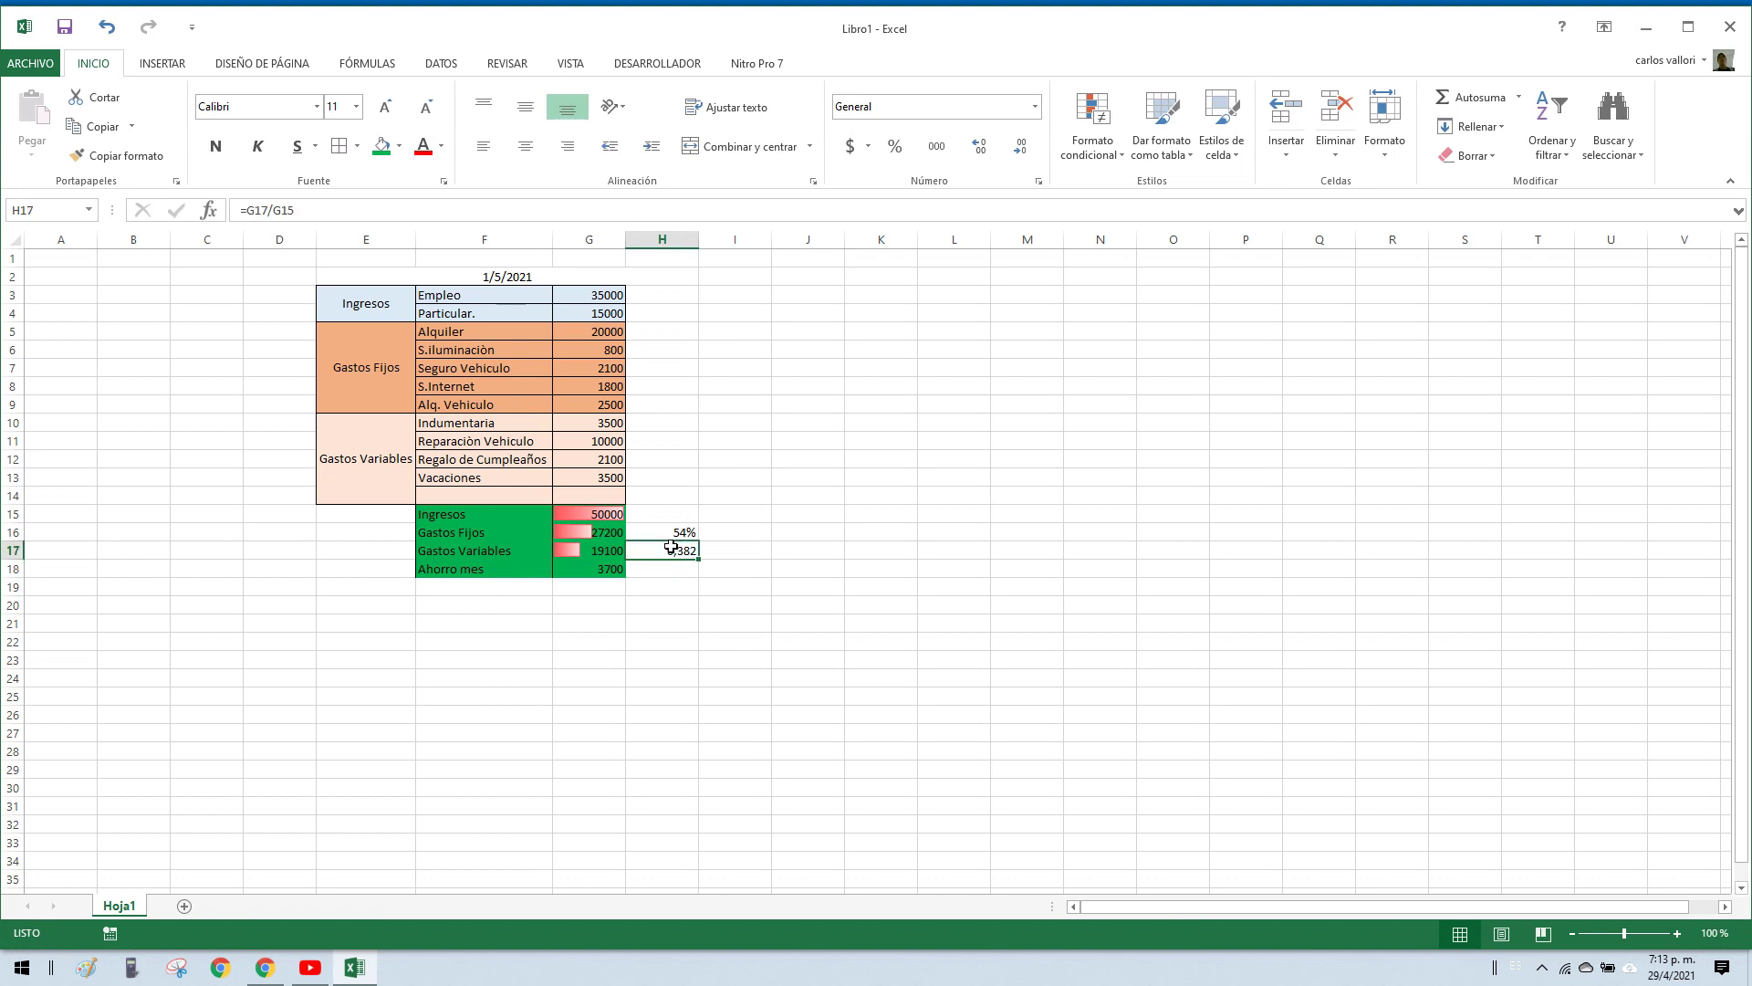
left_click(897, 149)
Step: Centre the two percentages in H16:H17 horizontally
left_click_drag(679, 530, 698, 553)
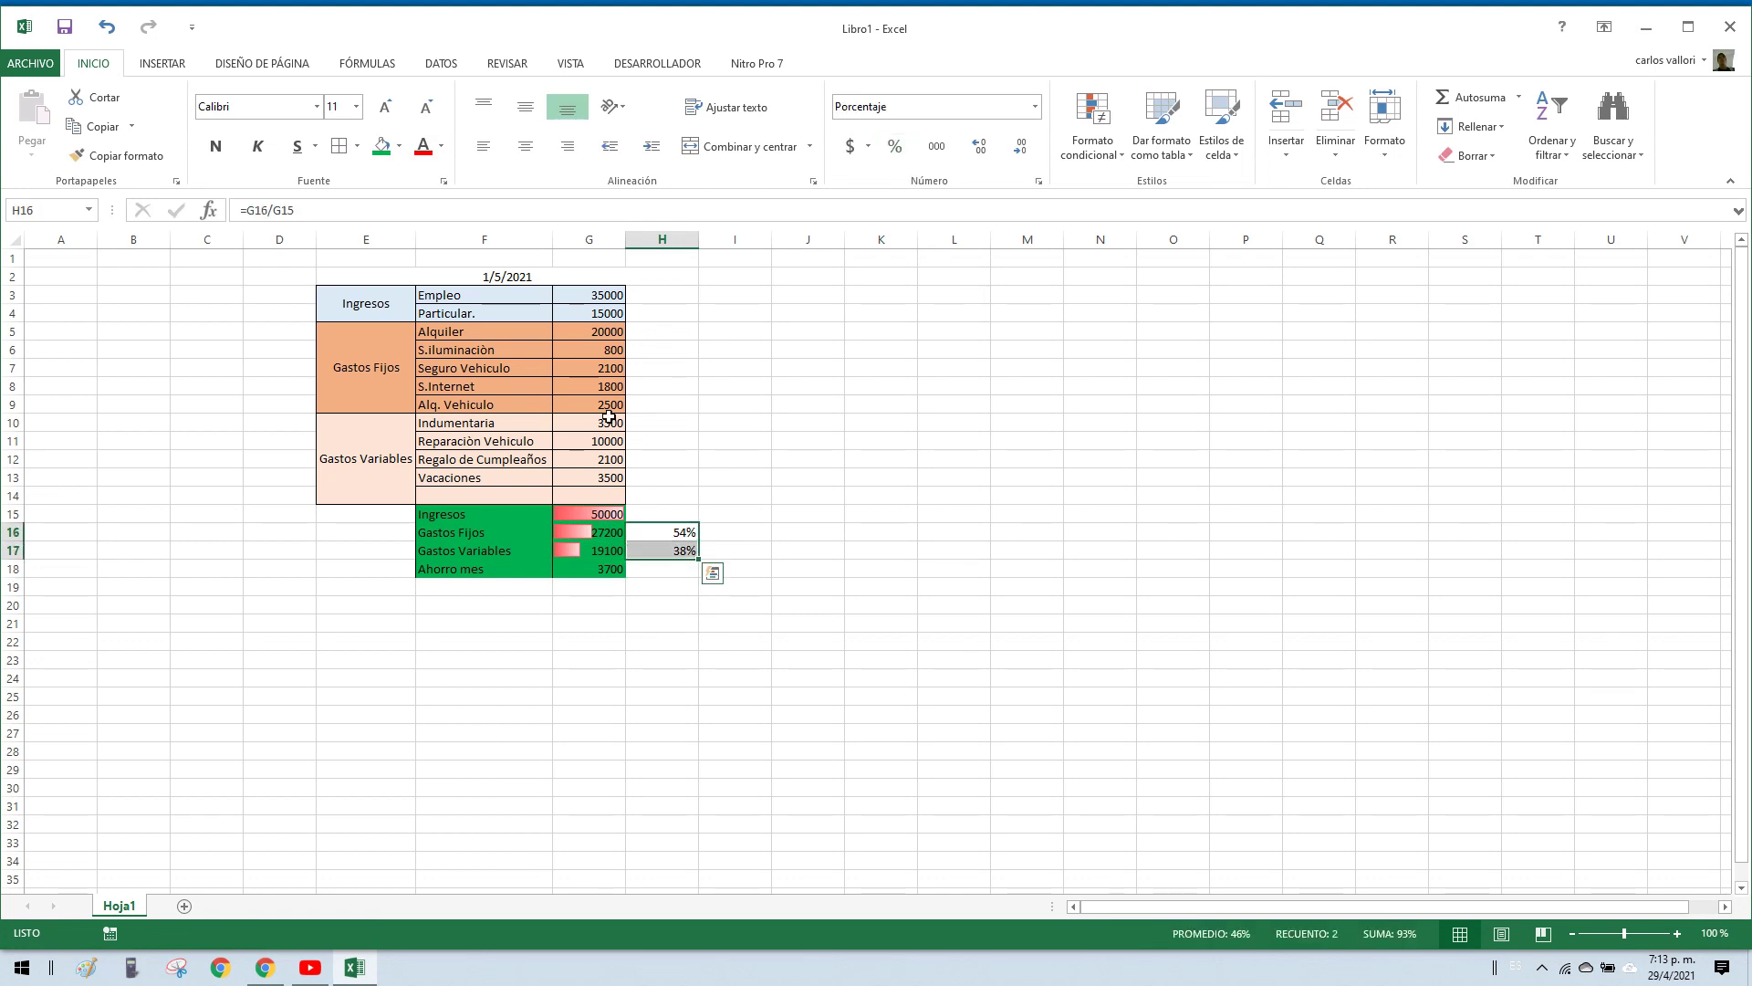
left_click(524, 149)
left_click(734, 514)
Step: Apply a thick outside border around the whole May budget table, E2:H18
left_click(680, 549)
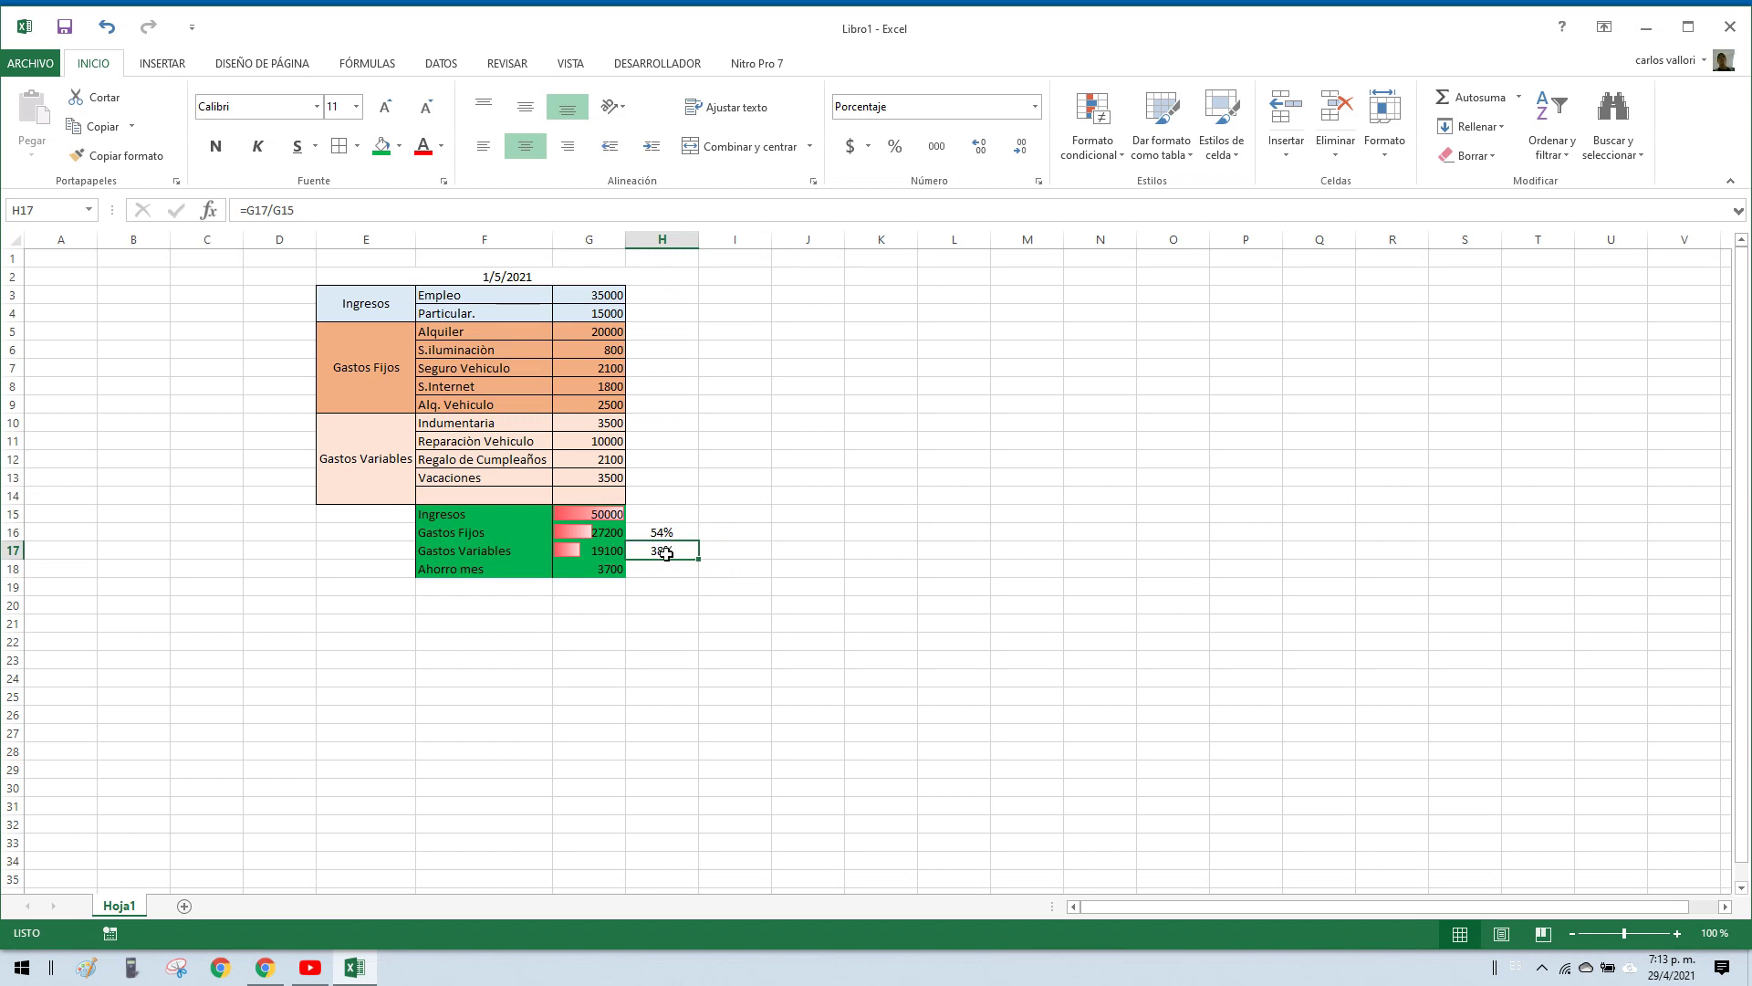
left_click(617, 570)
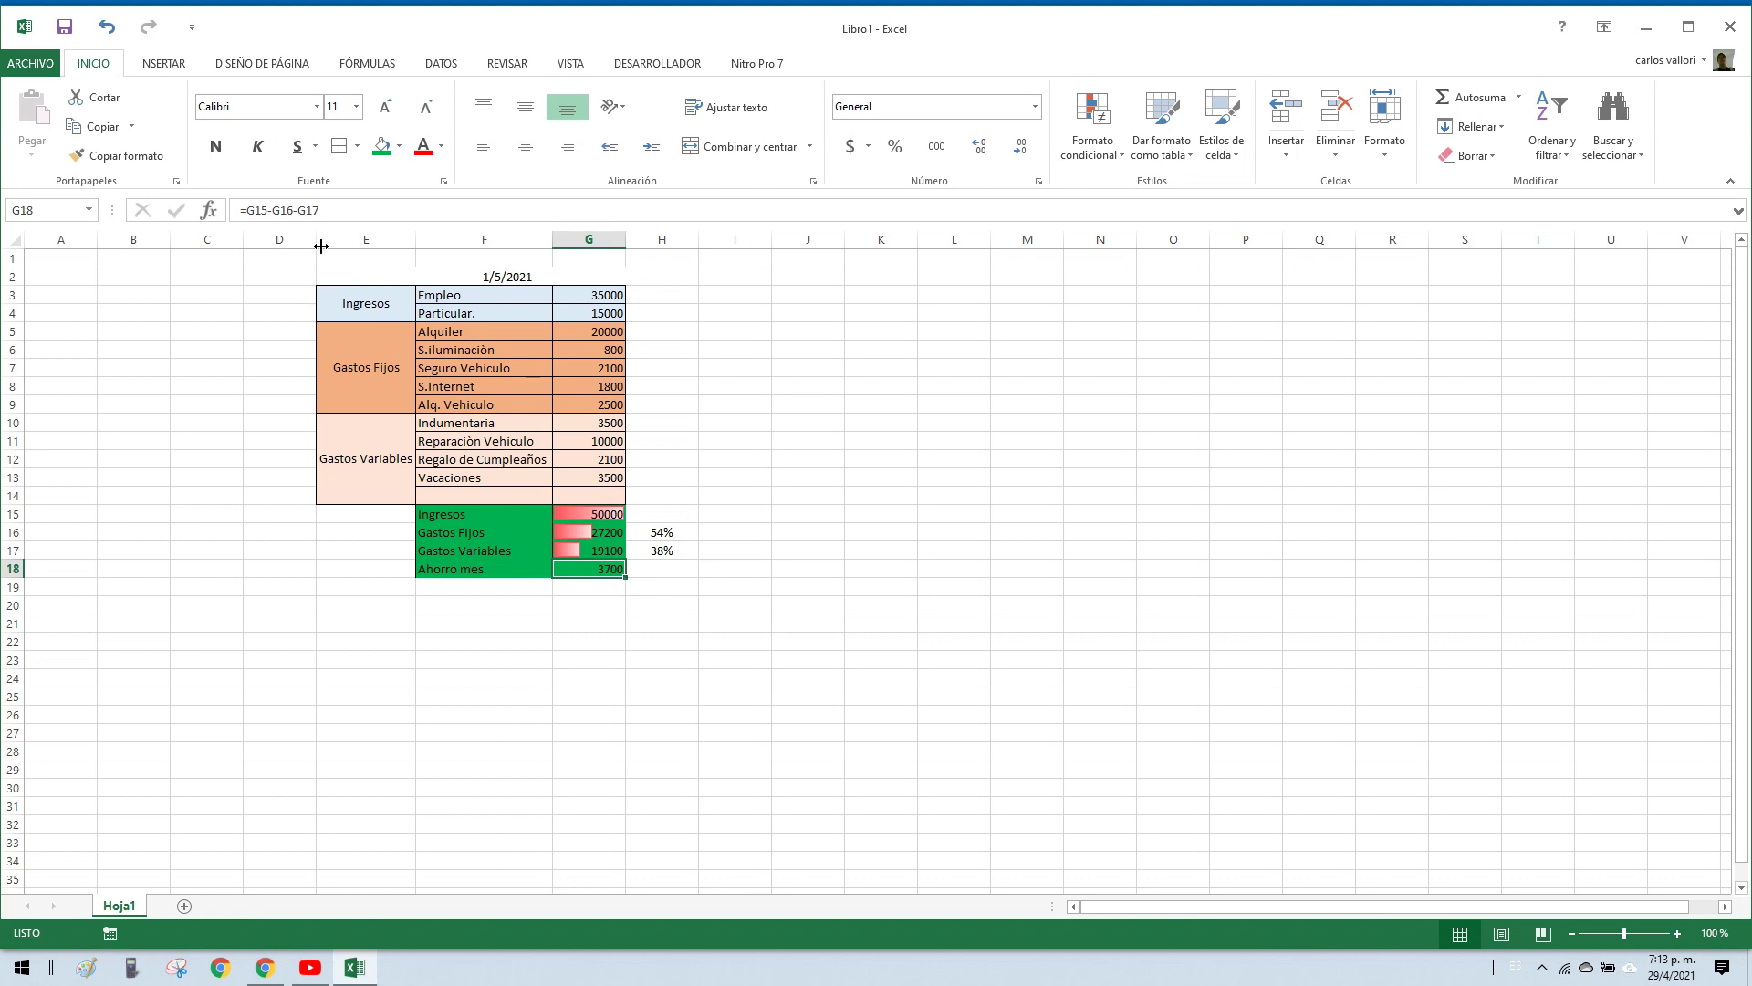
left_click_drag(346, 275, 675, 571)
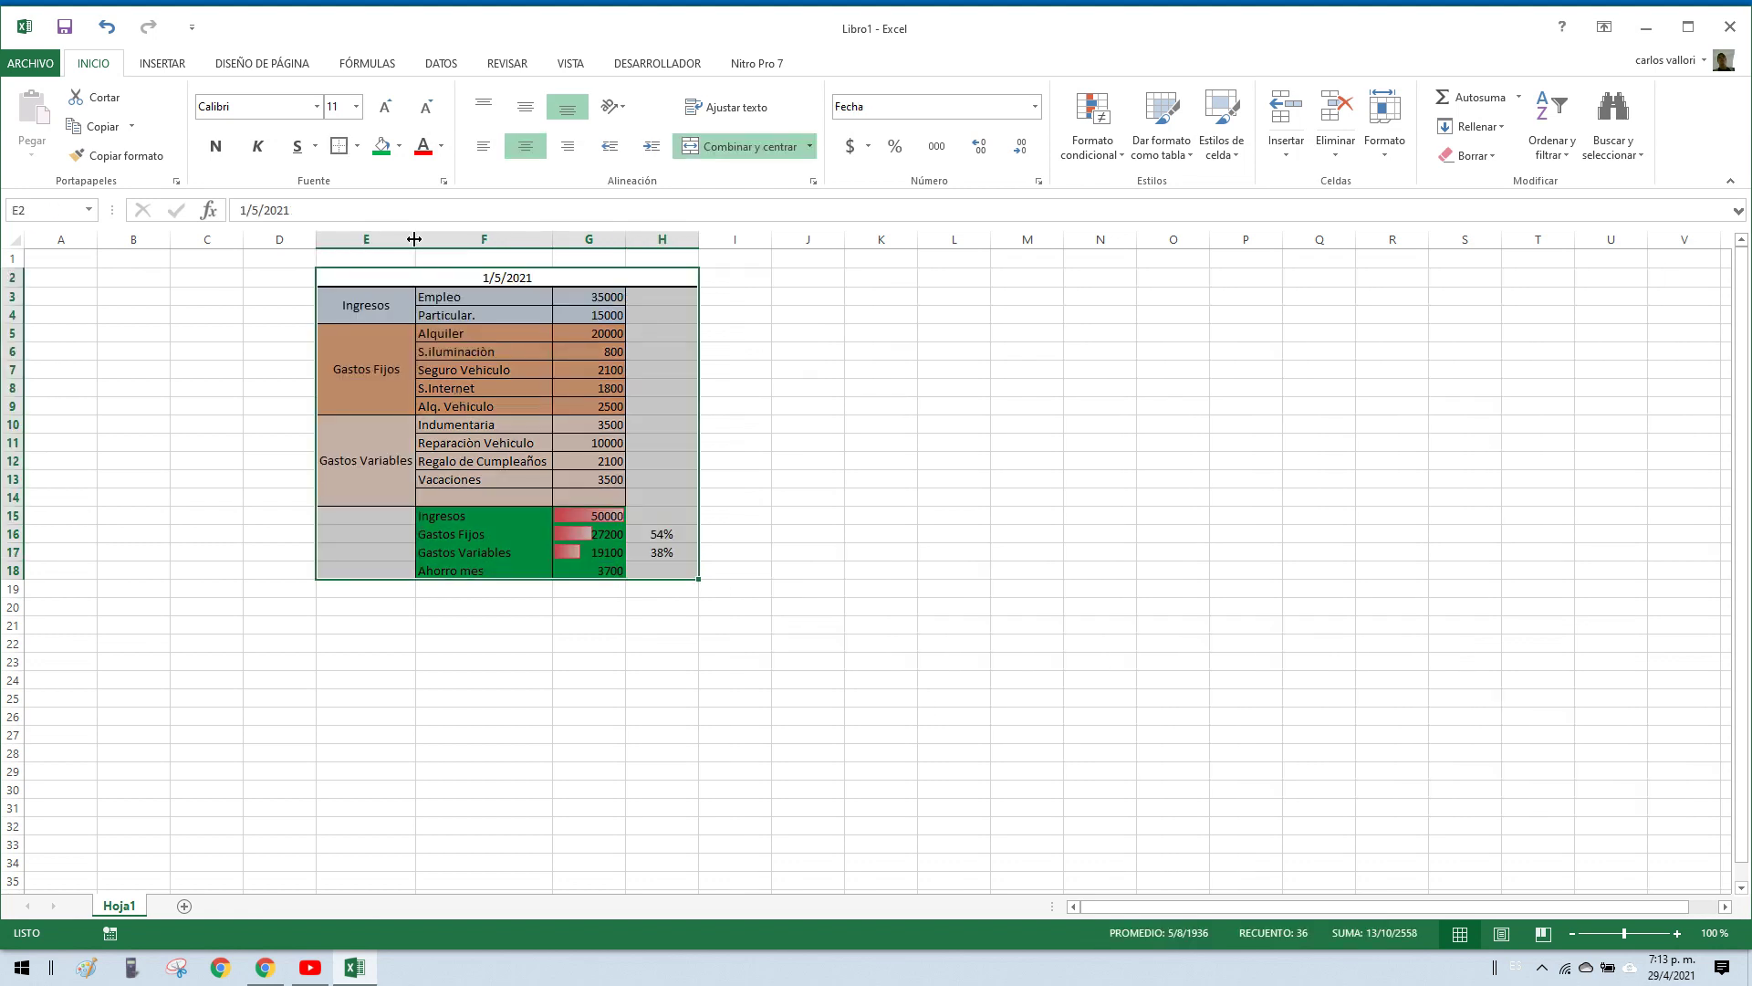
left_click(834, 437)
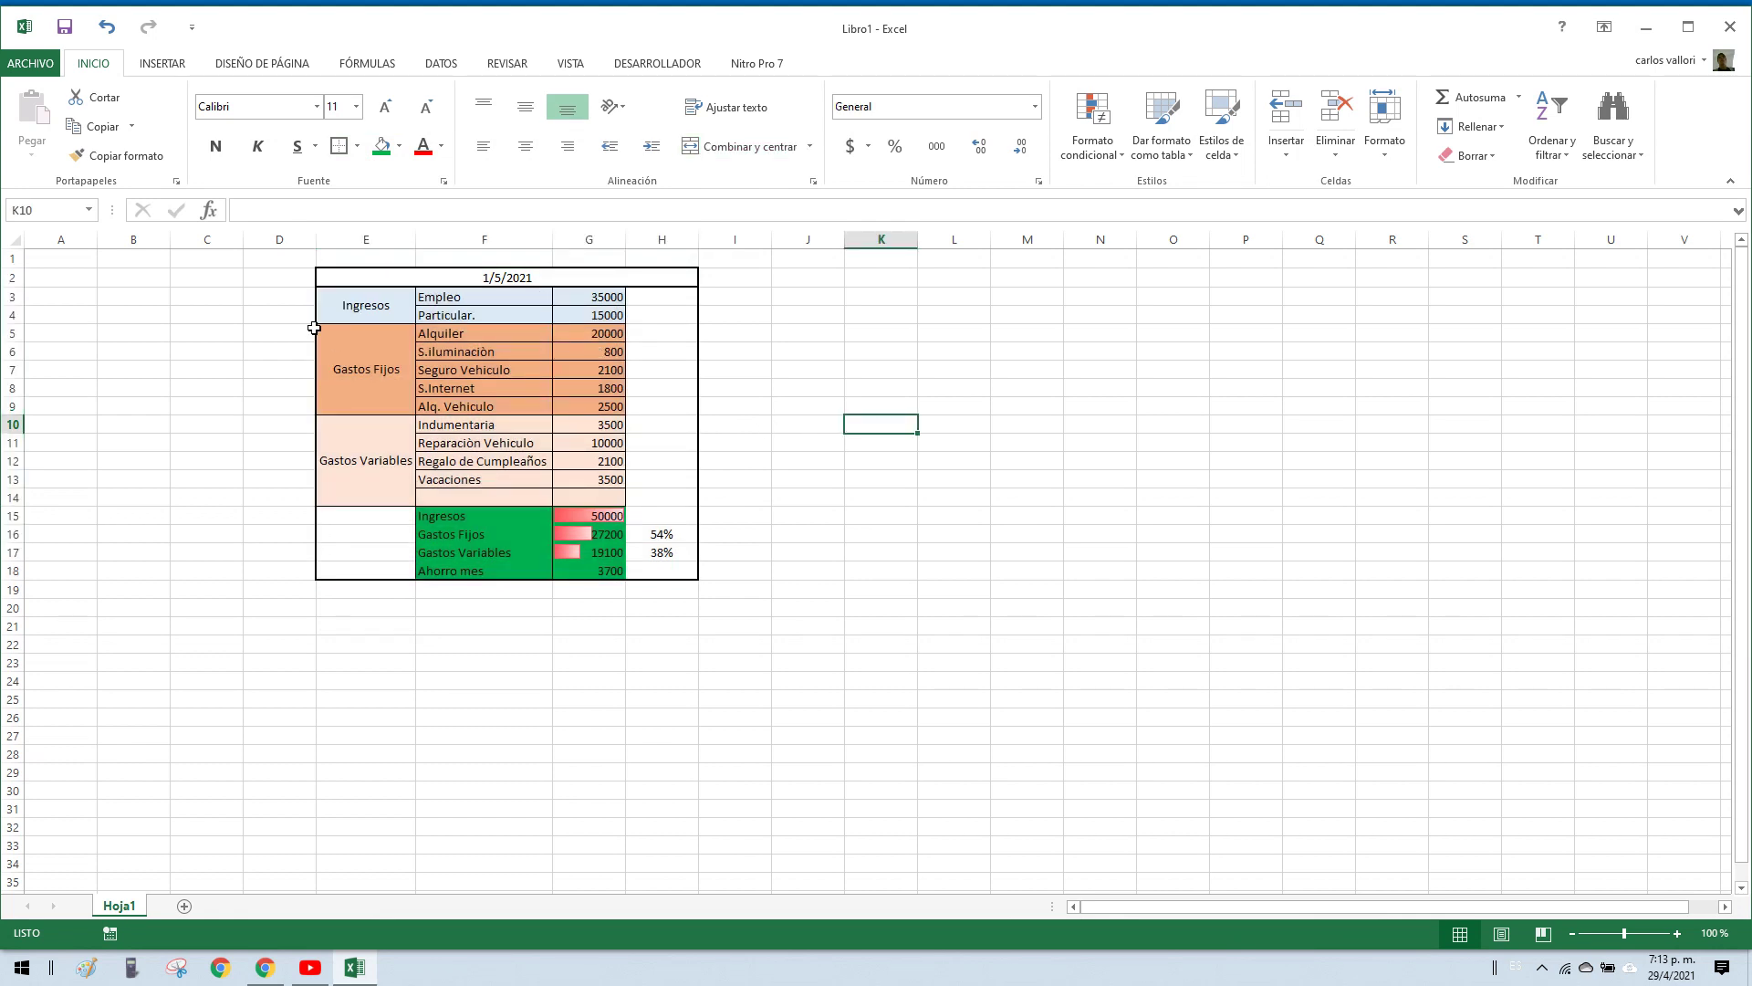
Step: Copy the May budget table E2:H18 and paste the duplicate below it starting at E20
left_click_drag(356, 276, 378, 569)
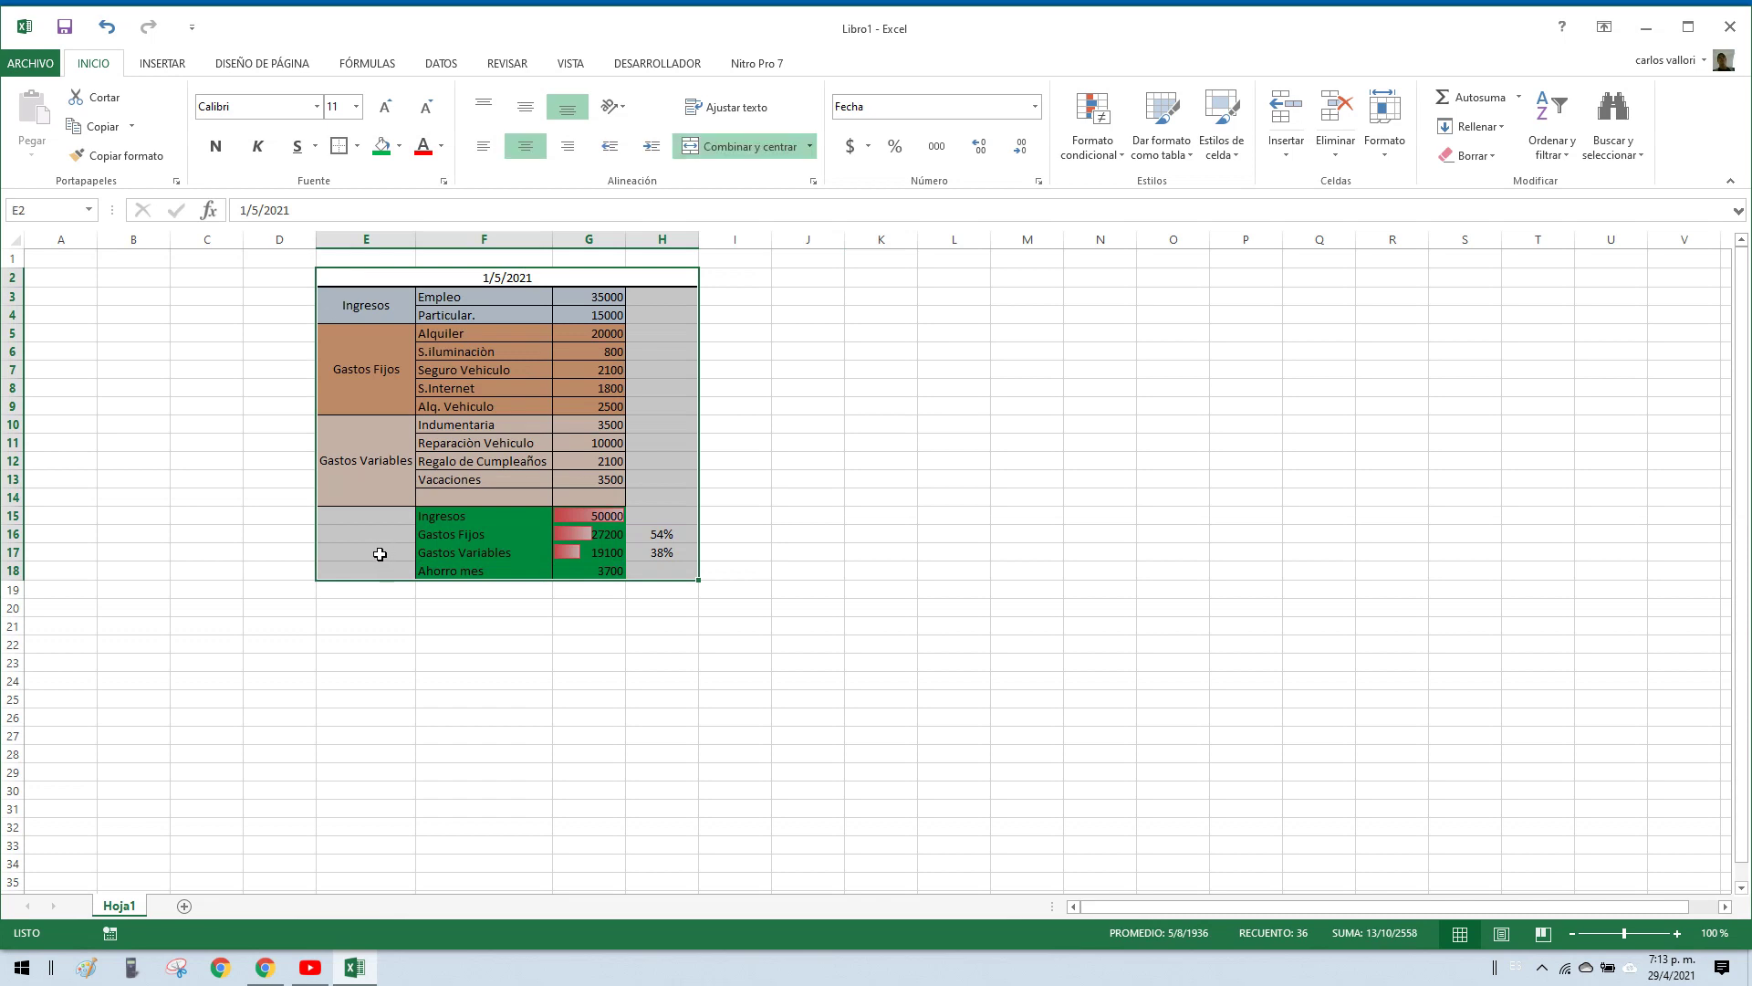
key("ctrl+c")
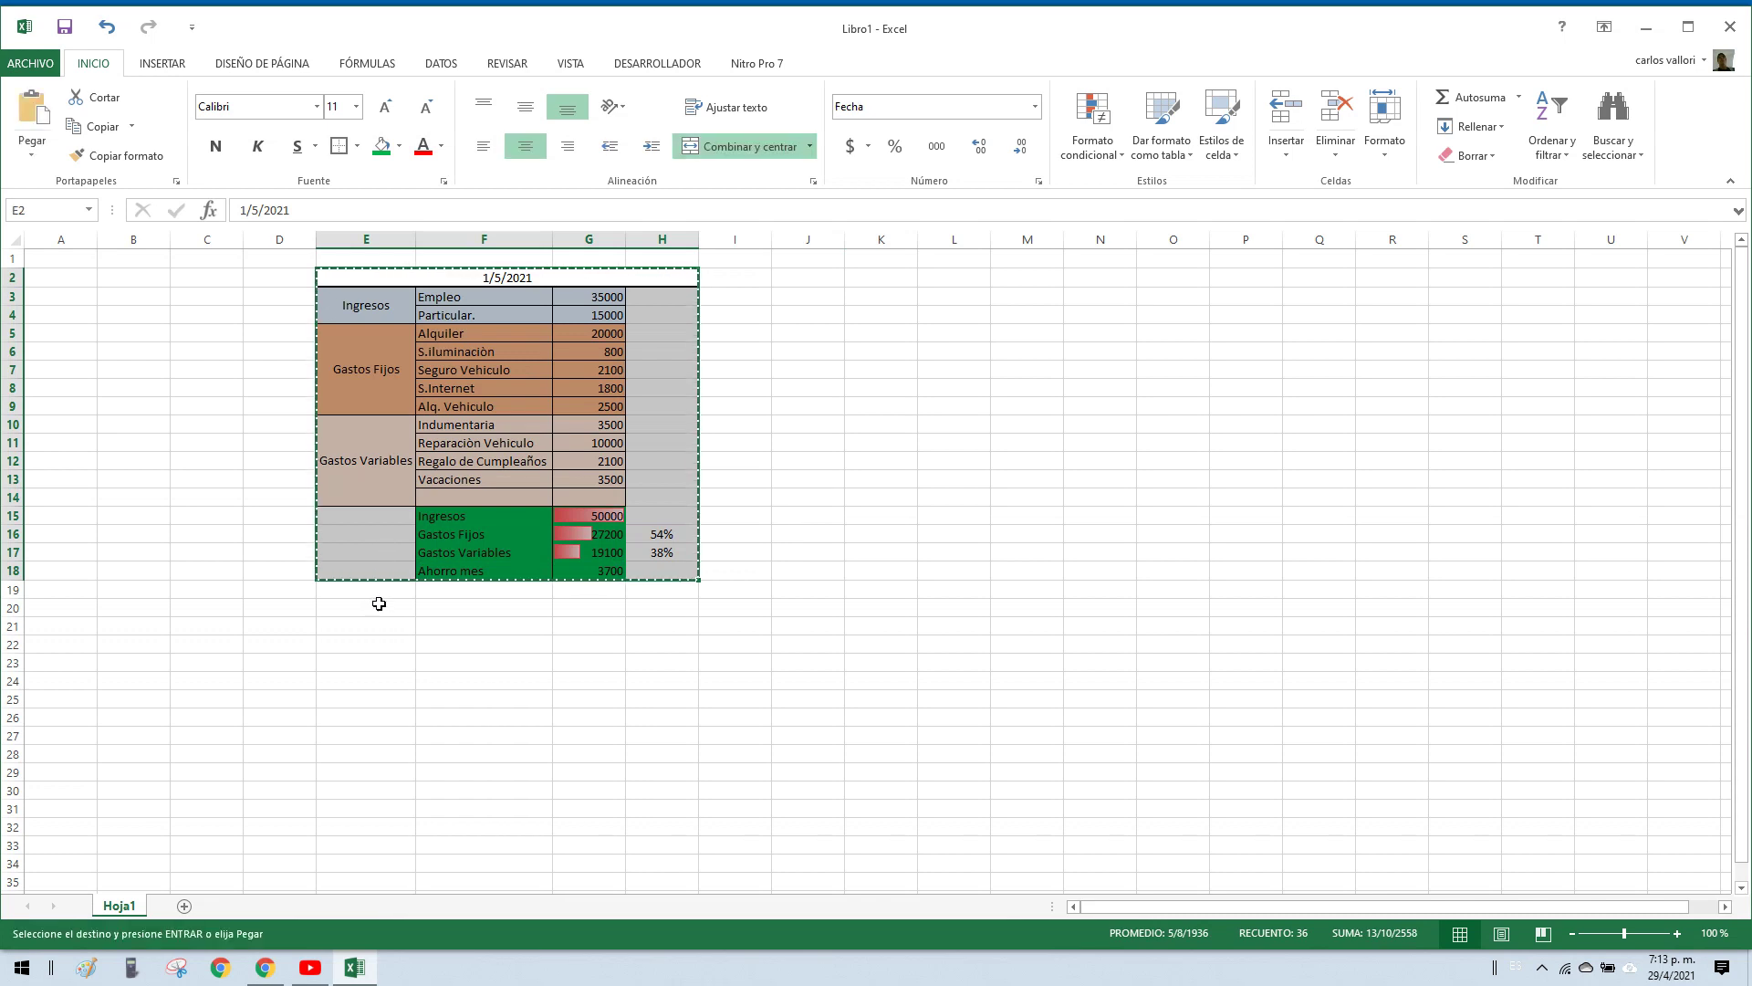
left_click(375, 610)
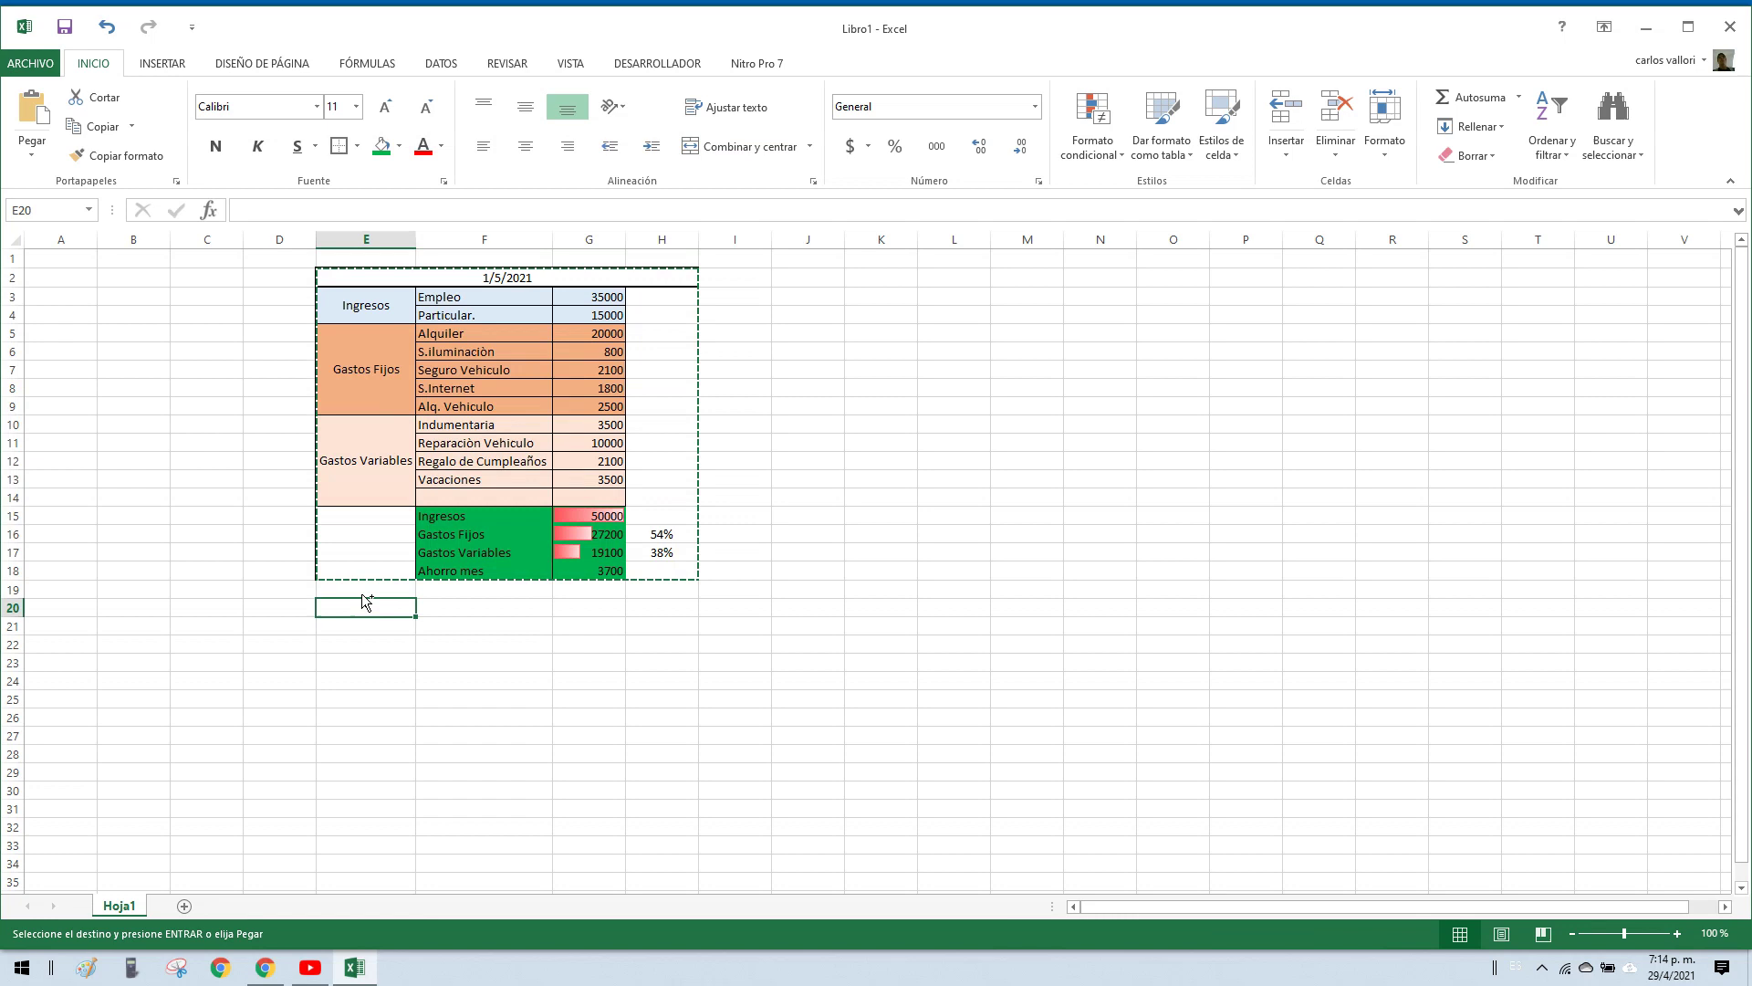
key("ctrl+v")
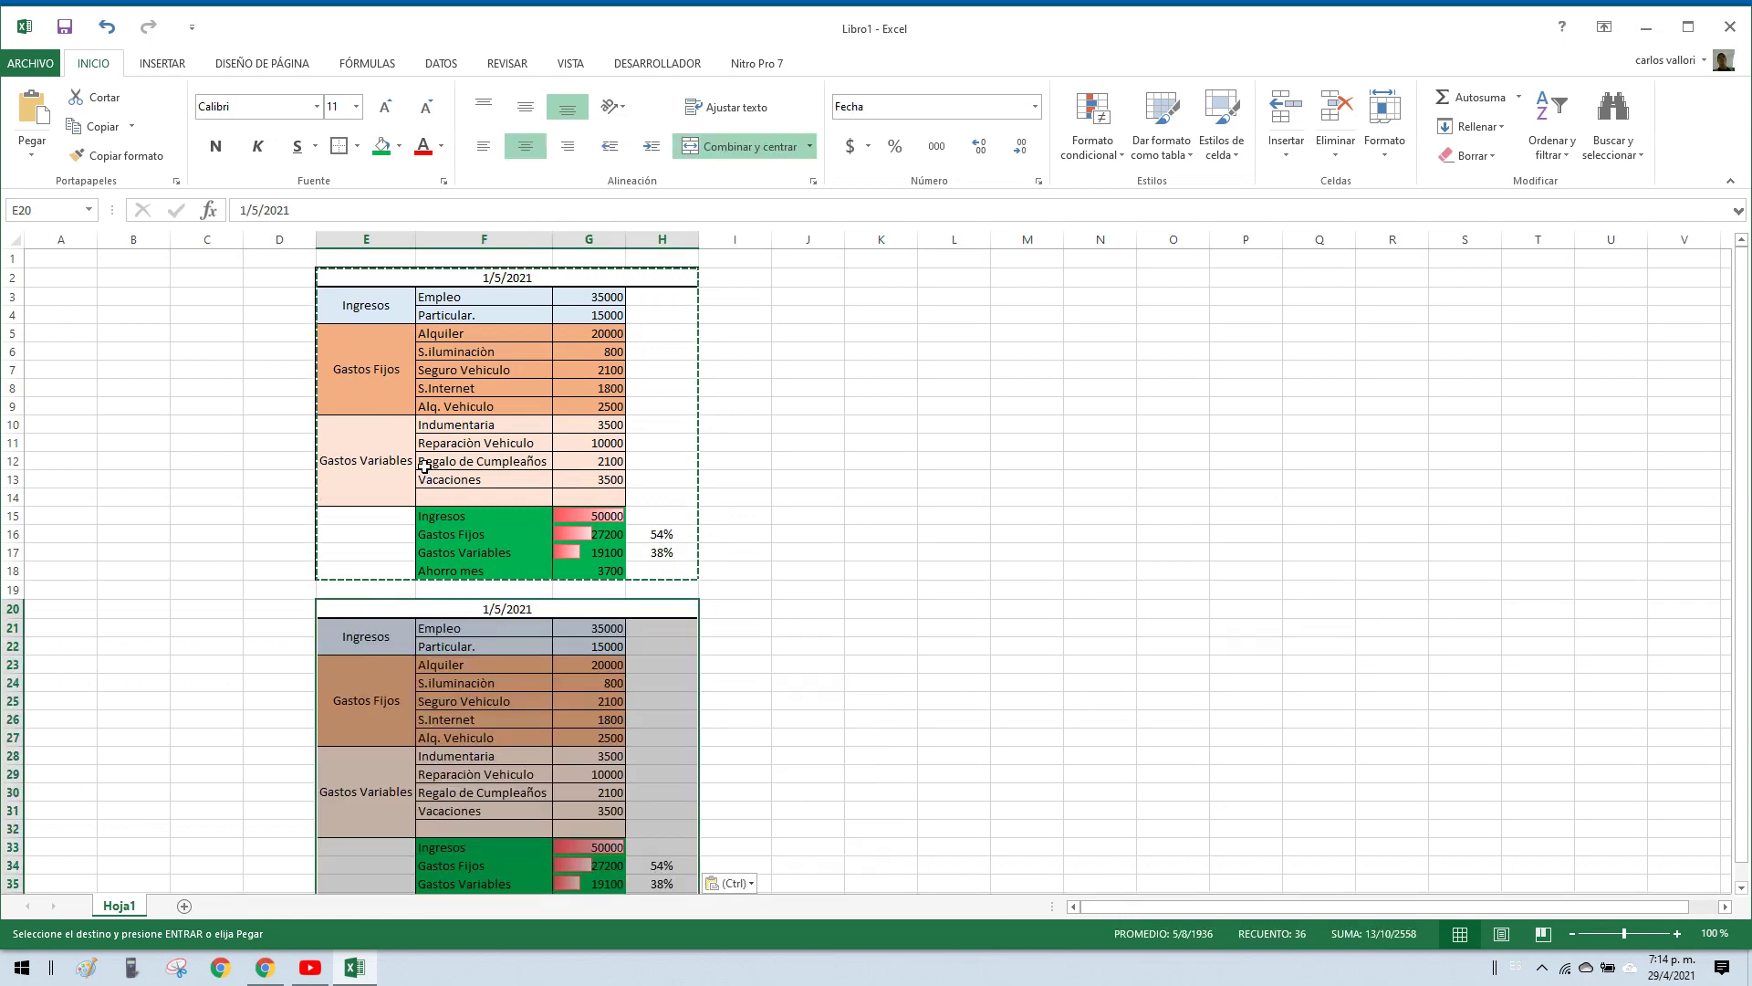
Step: Change the date heading of the copied table in E20 to 1/6/2021
scroll(426, 462, "down", 2)
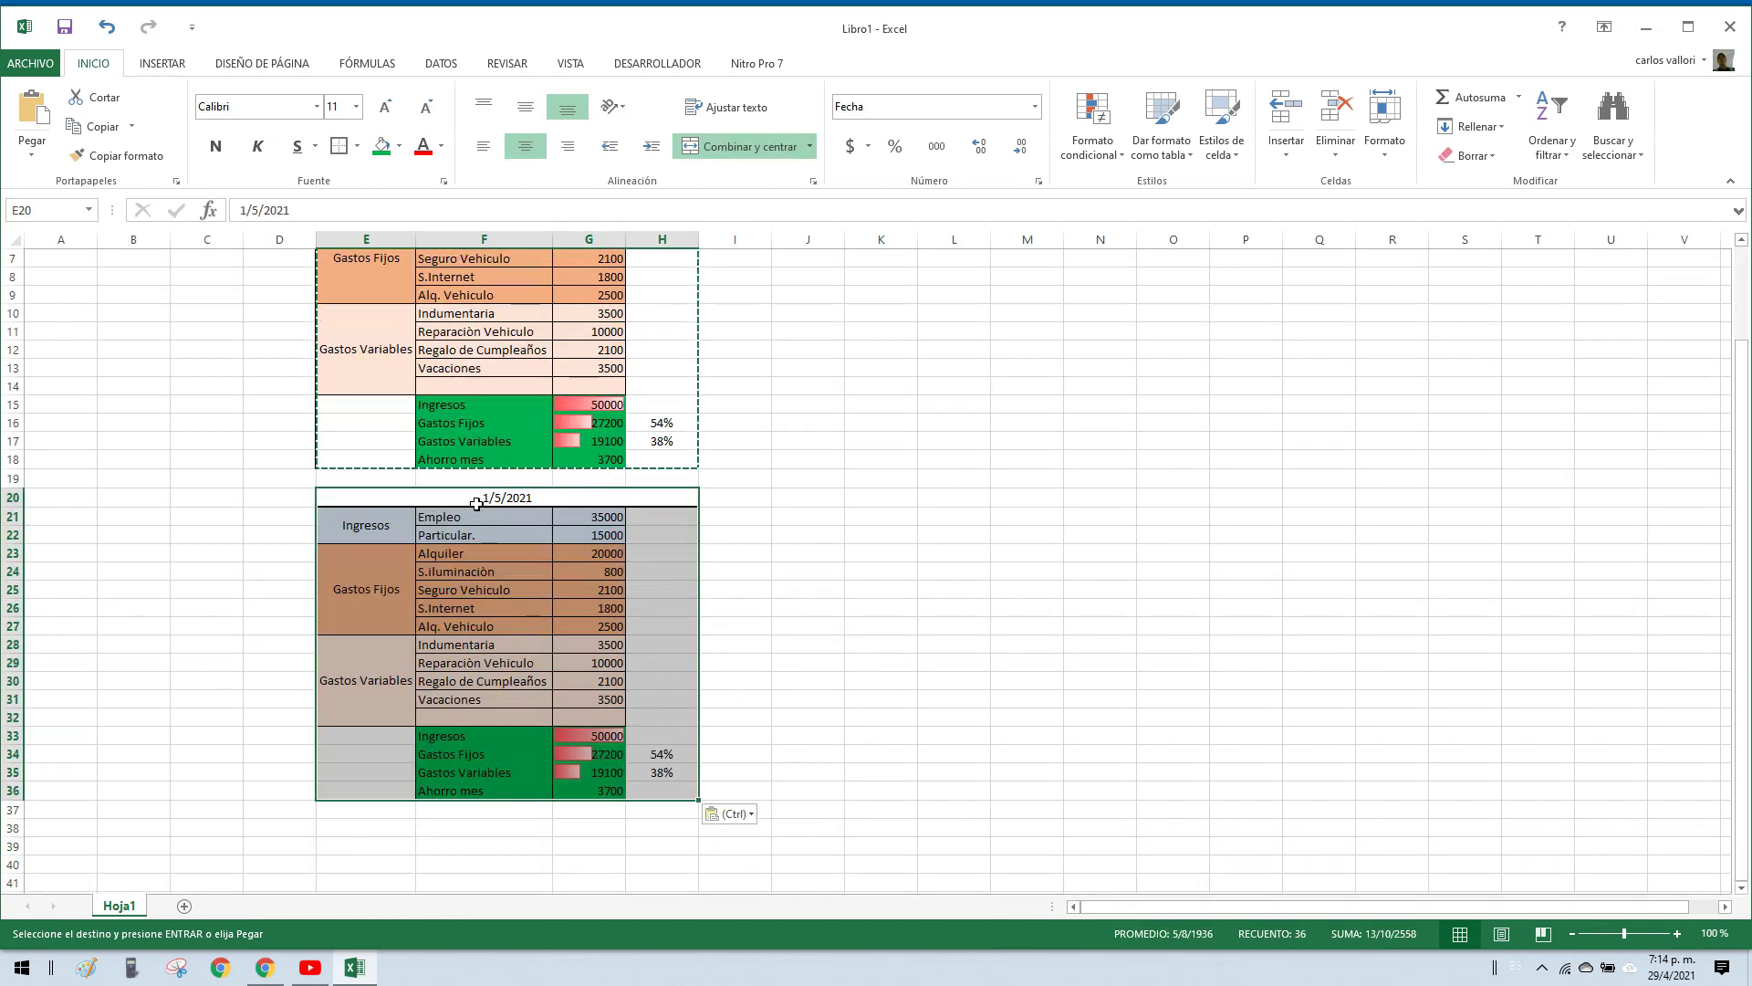
left_click(475, 502)
left_click(259, 209)
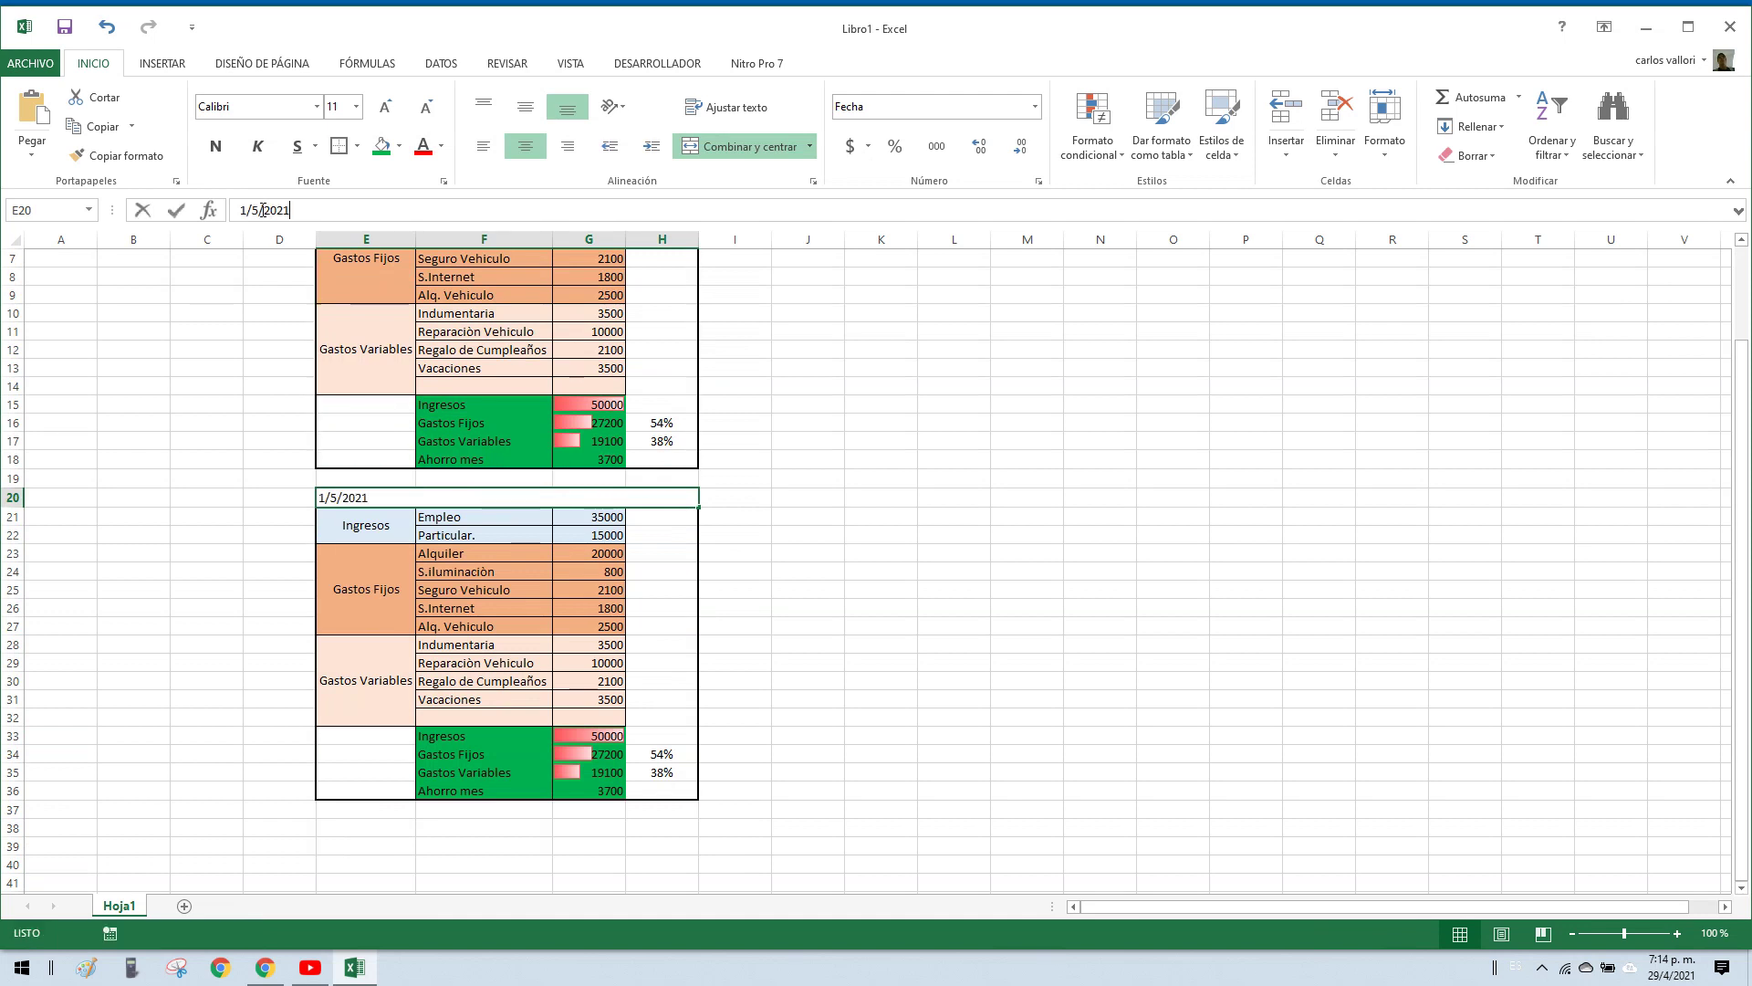
key("BackSpace")
type("6")
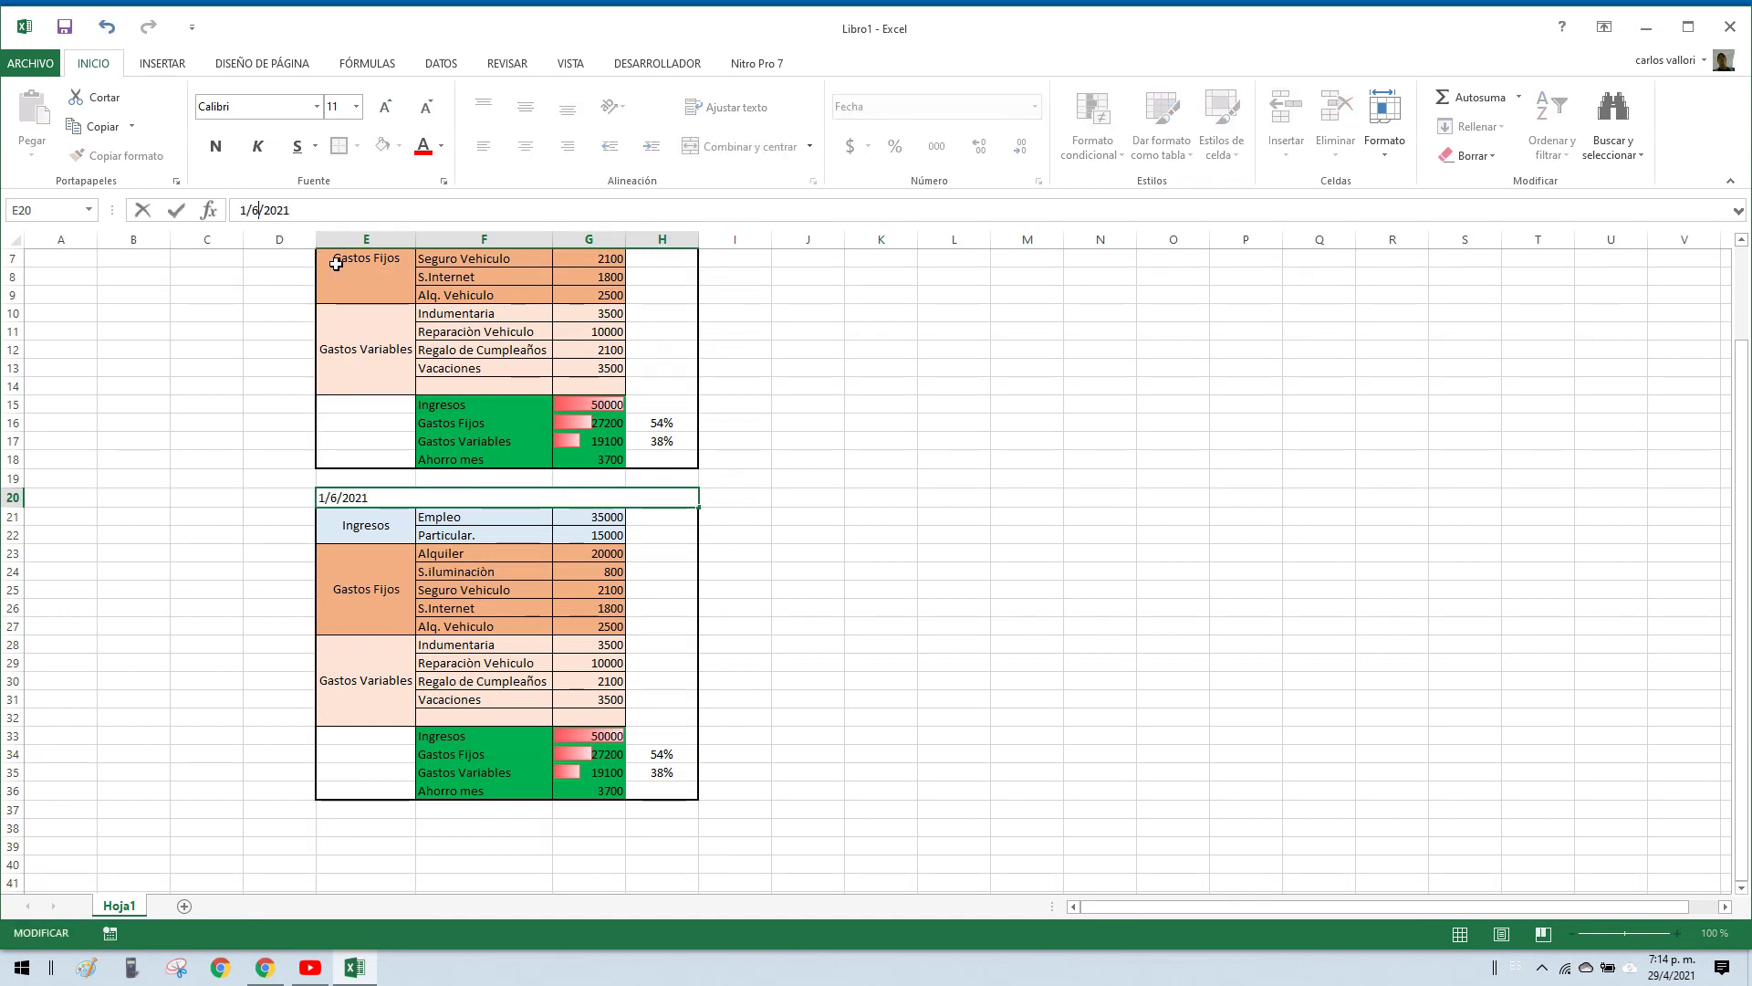
key("Return")
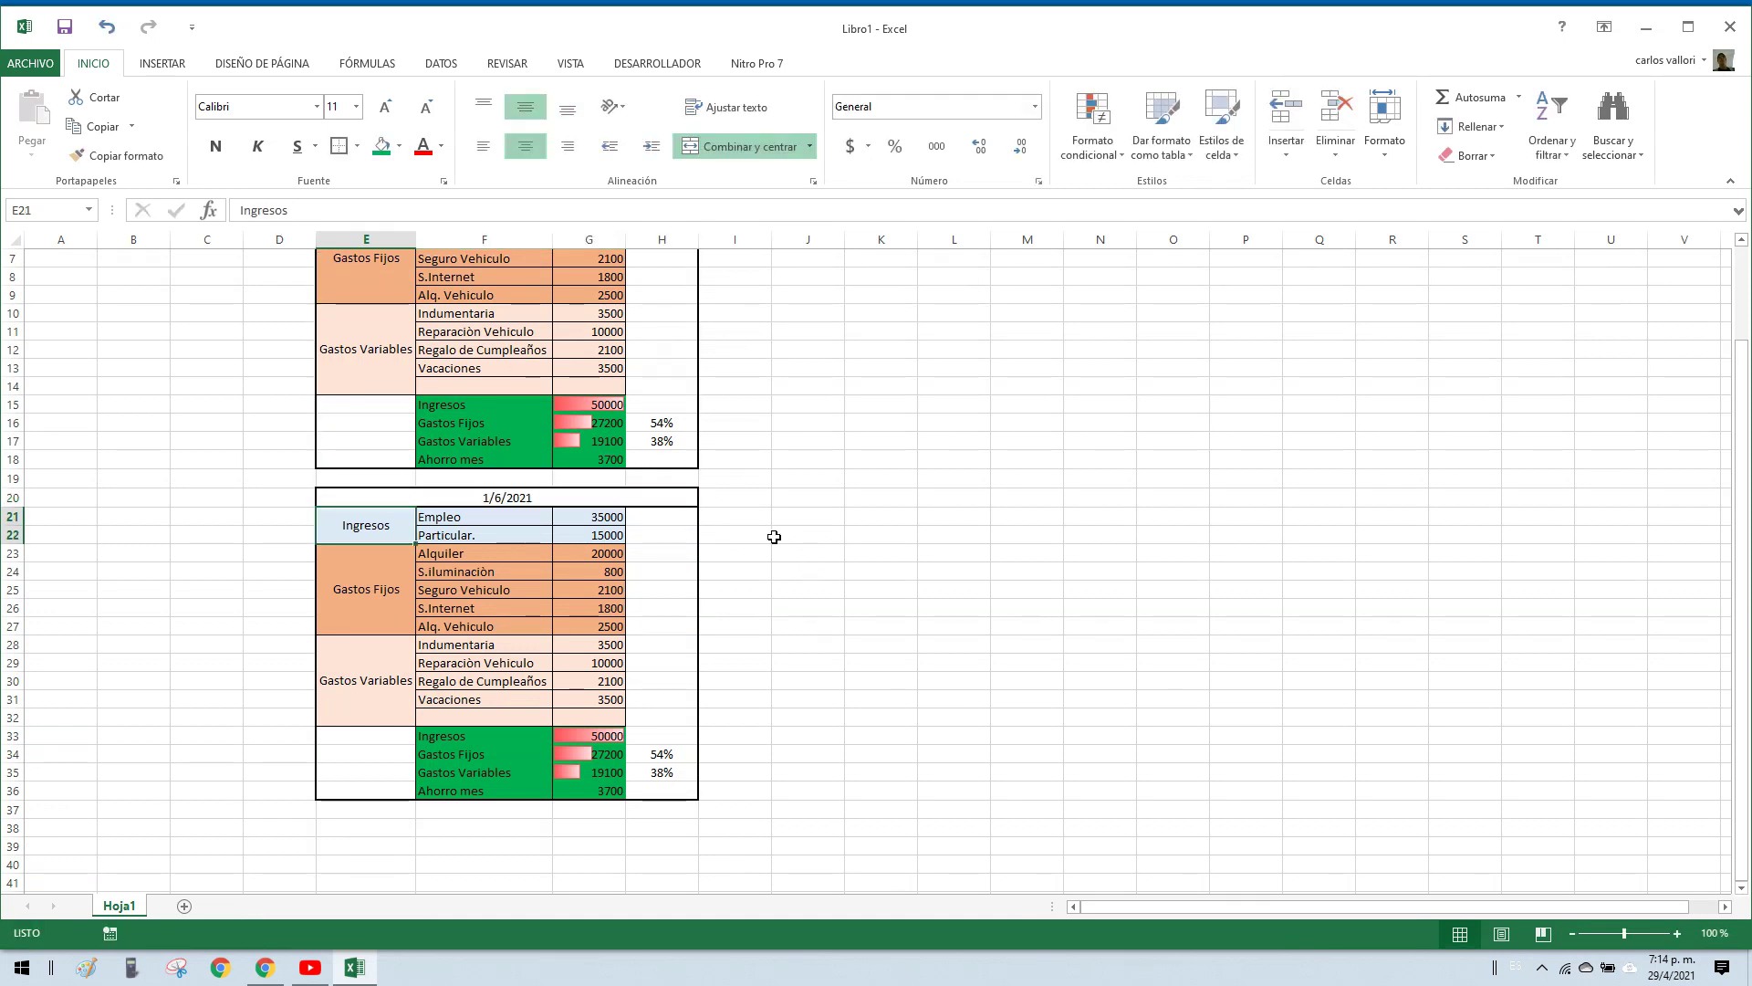
Step: Clear the Particular income amount in G22 of the June table
left_click(564, 519)
left_click(571, 531)
left_click(574, 519)
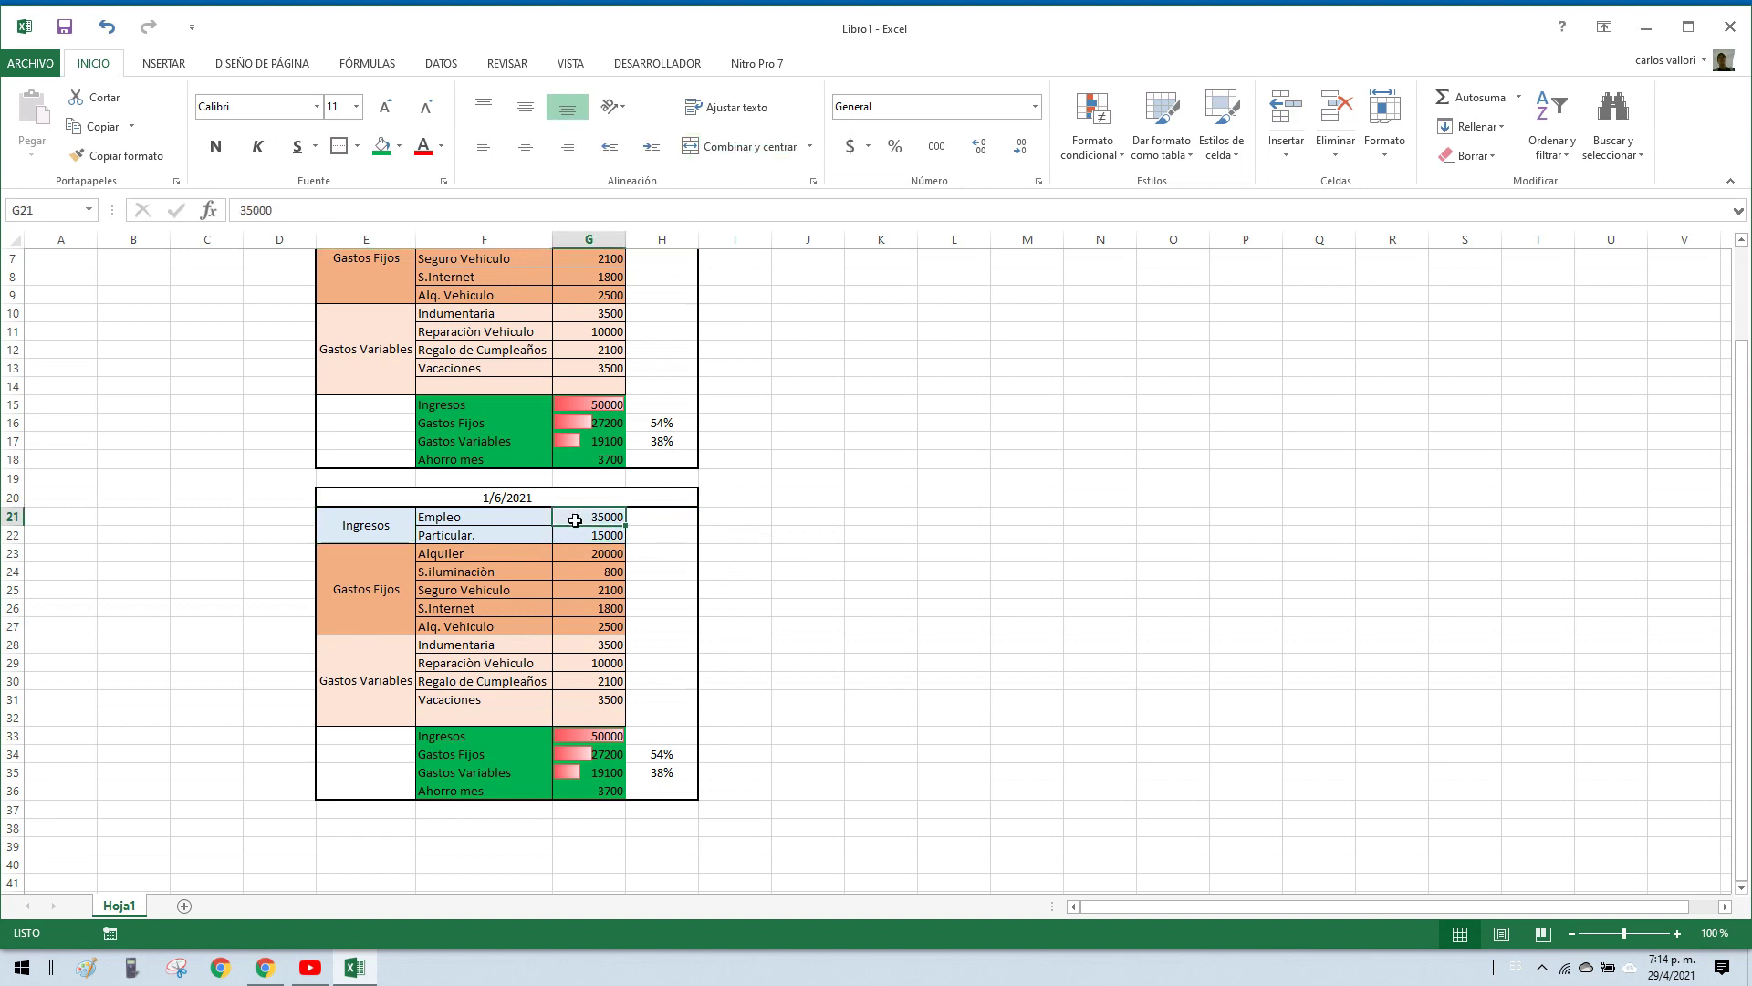
left_click(578, 535)
key("Delete")
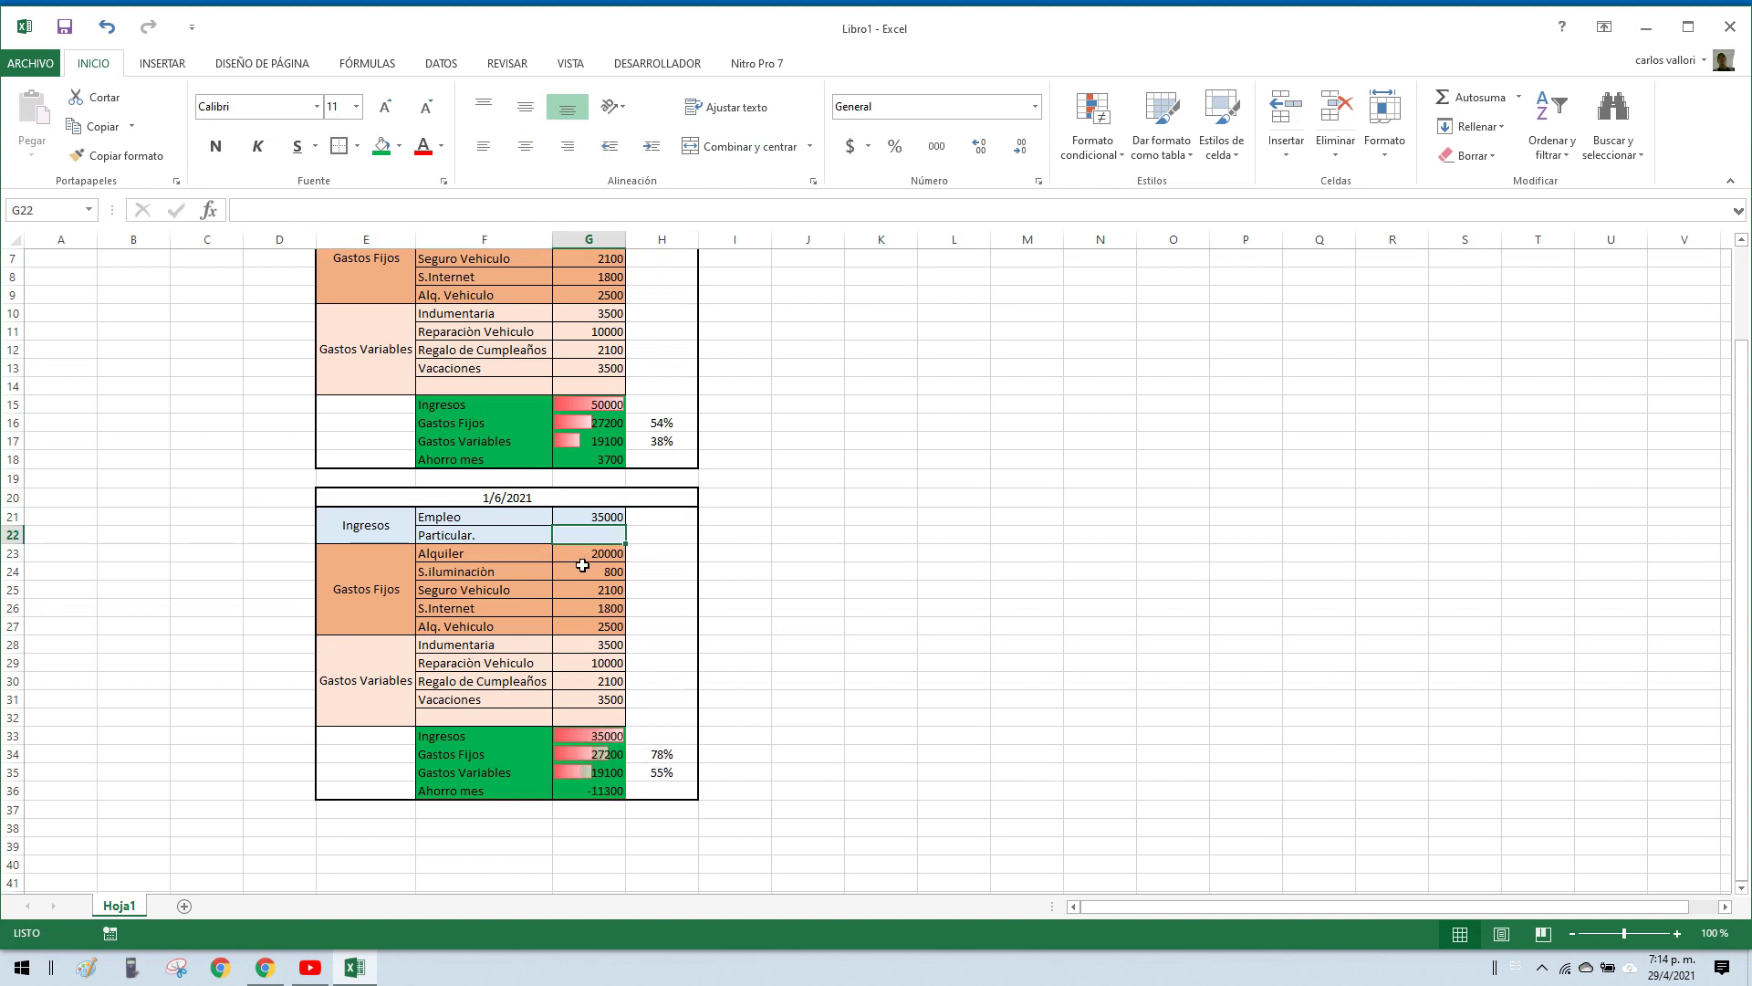
left_click(536, 530)
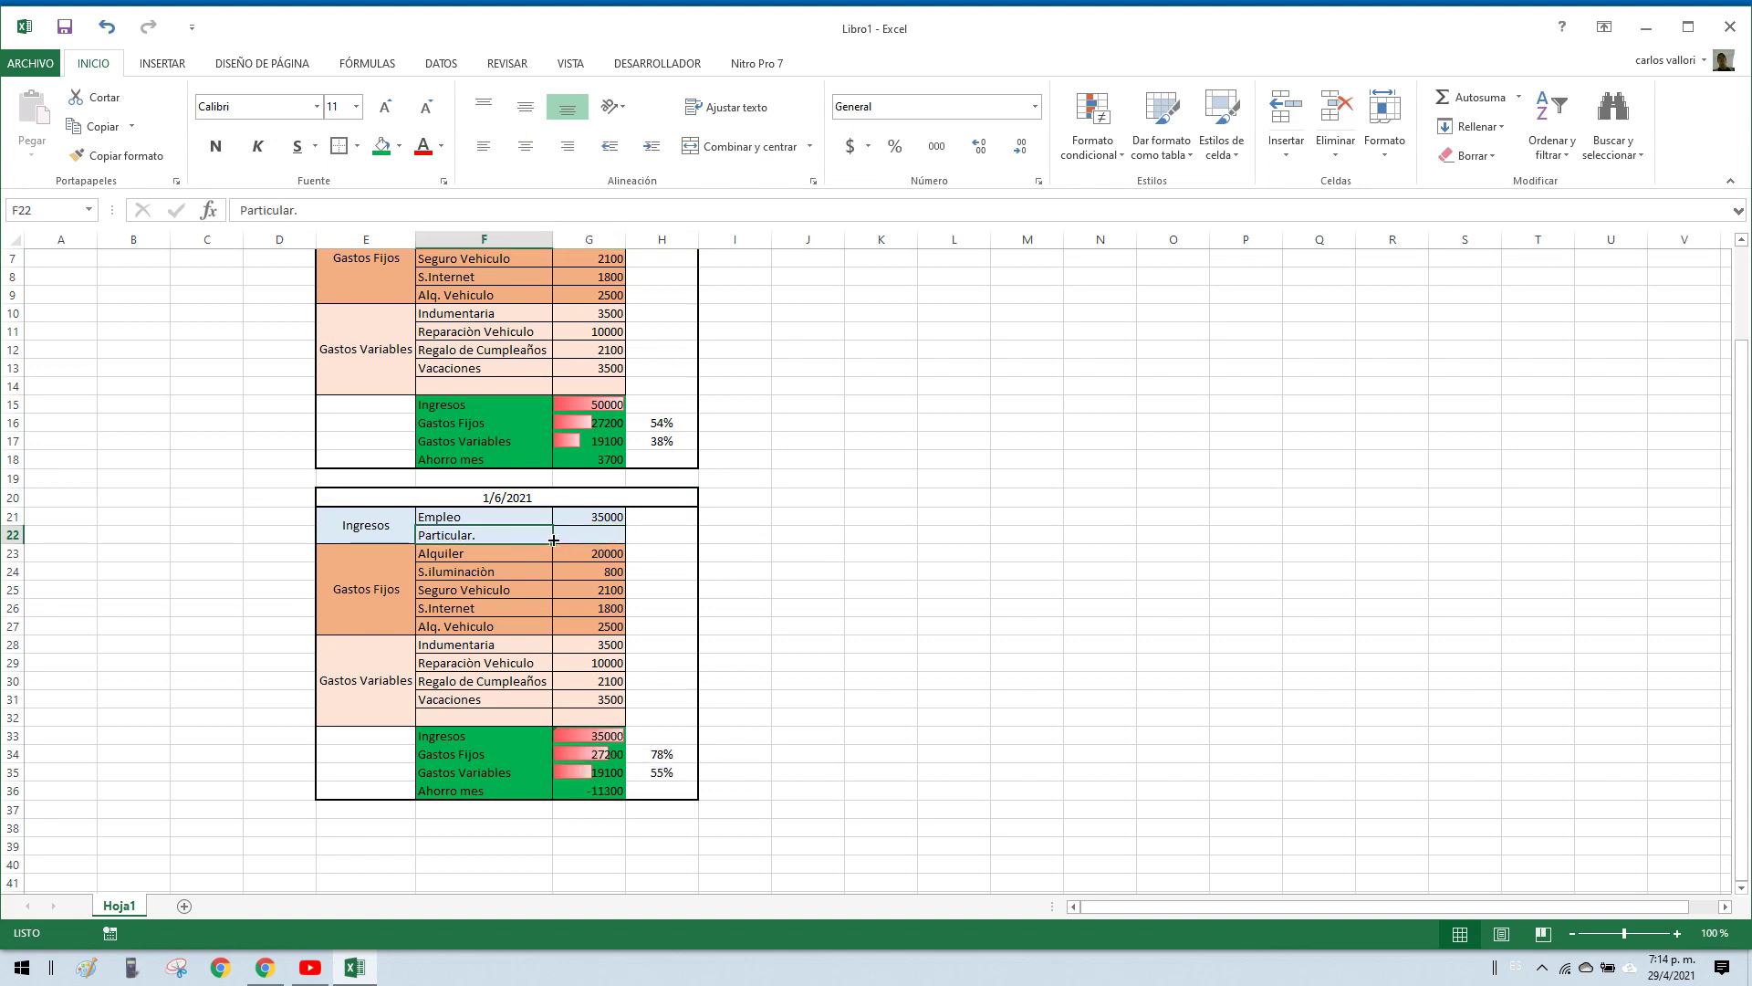
left_click(568, 533)
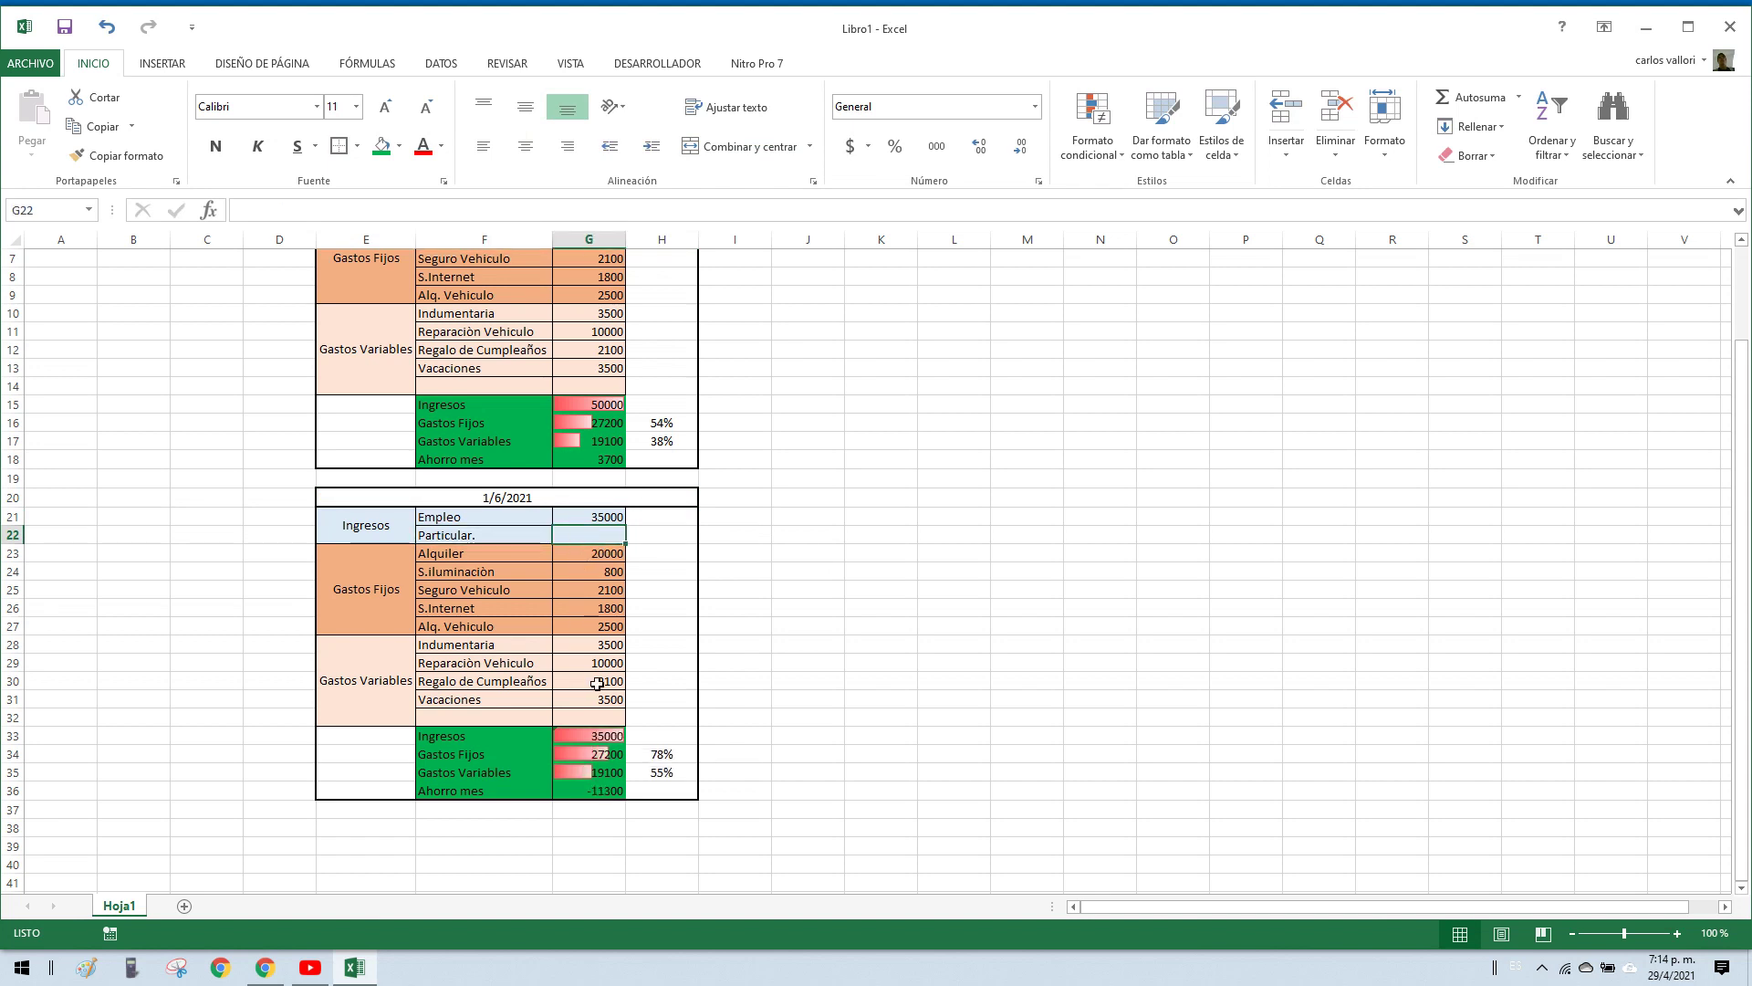
Step: Clear the June clothing, vehicle repair and vacation entries with their amounts, keeping only Regalo de Cumpleaños among the variable expenses
left_click_drag(539, 645, 577, 645)
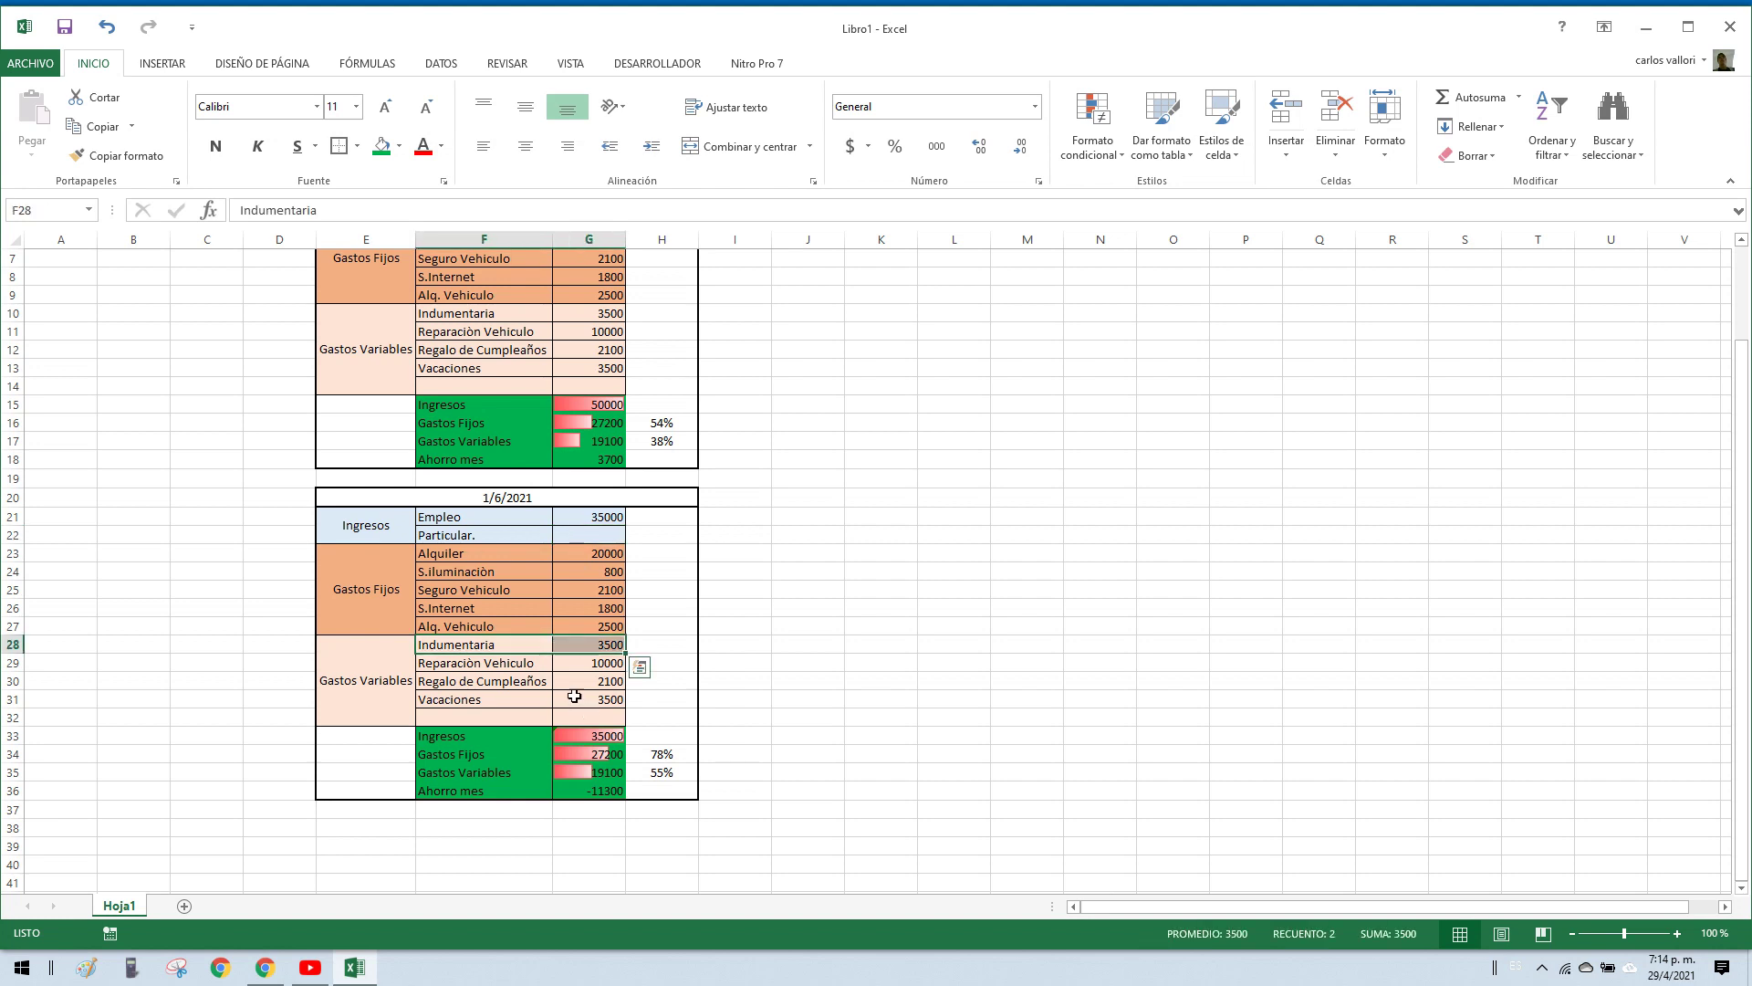
key("Delete")
left_click_drag(517, 663, 580, 699)
key("Delete")
key("Delete")
left_click(548, 646)
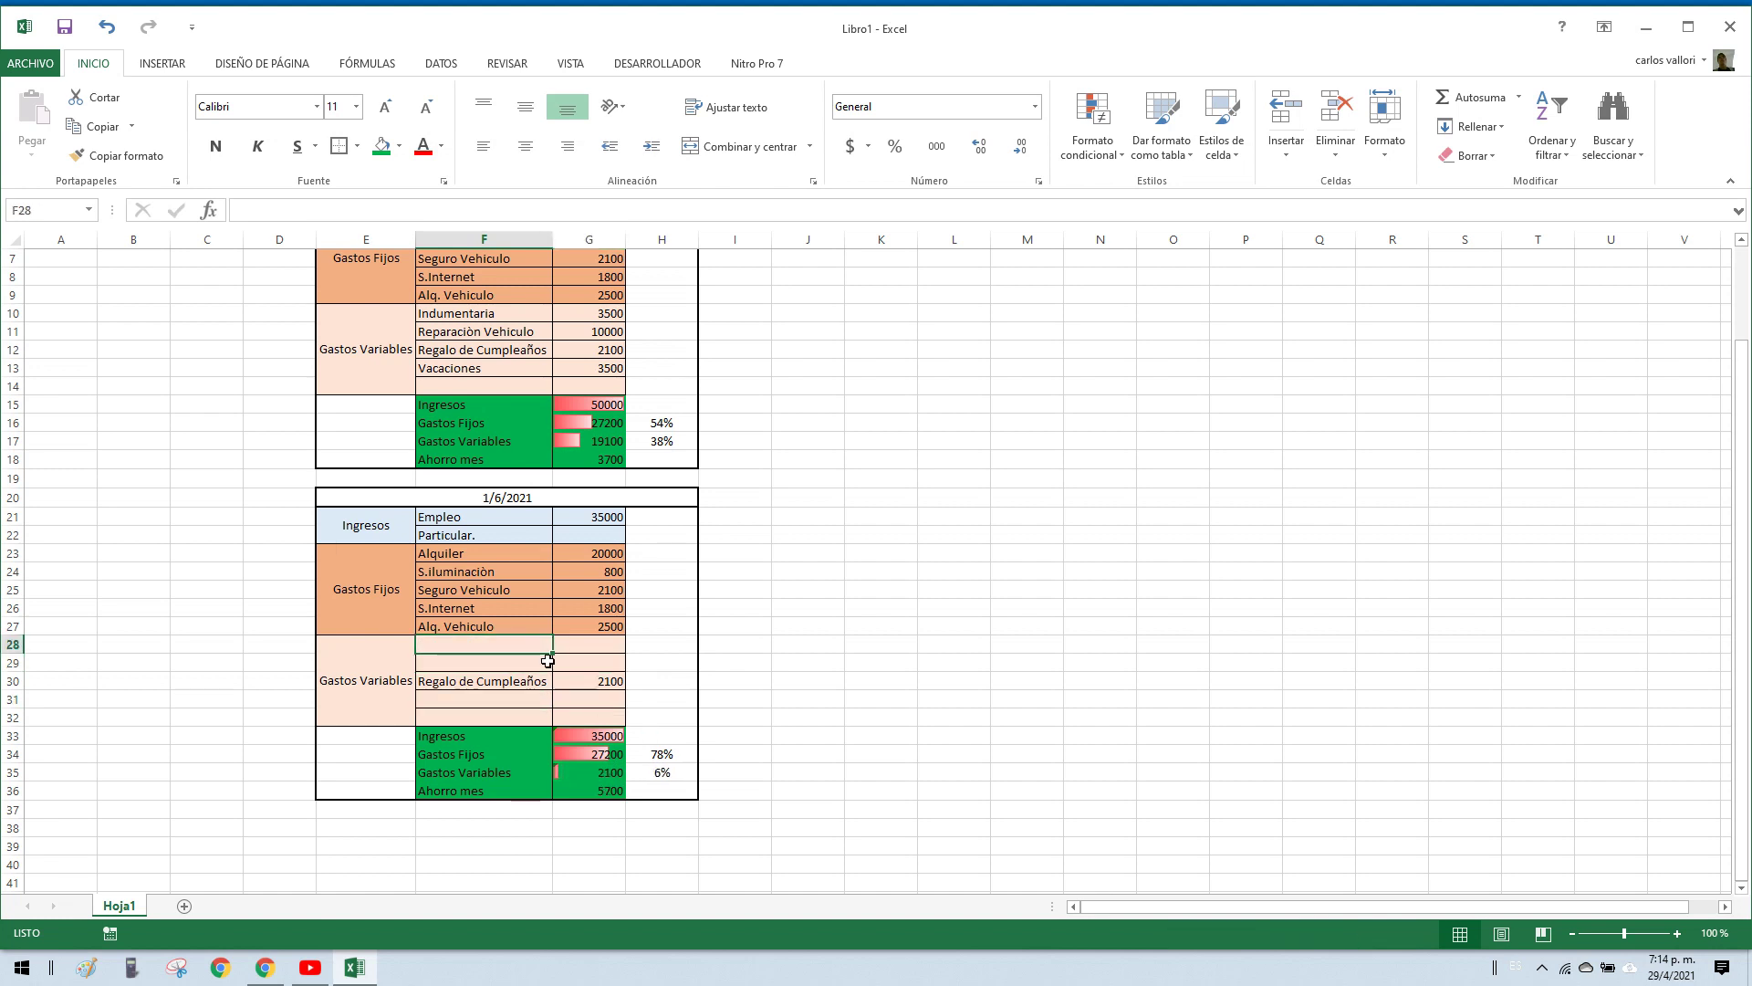
Step: Copy the June budget table E20:H36 and paste the duplicate starting at E38
scroll(549, 610, "down", 2)
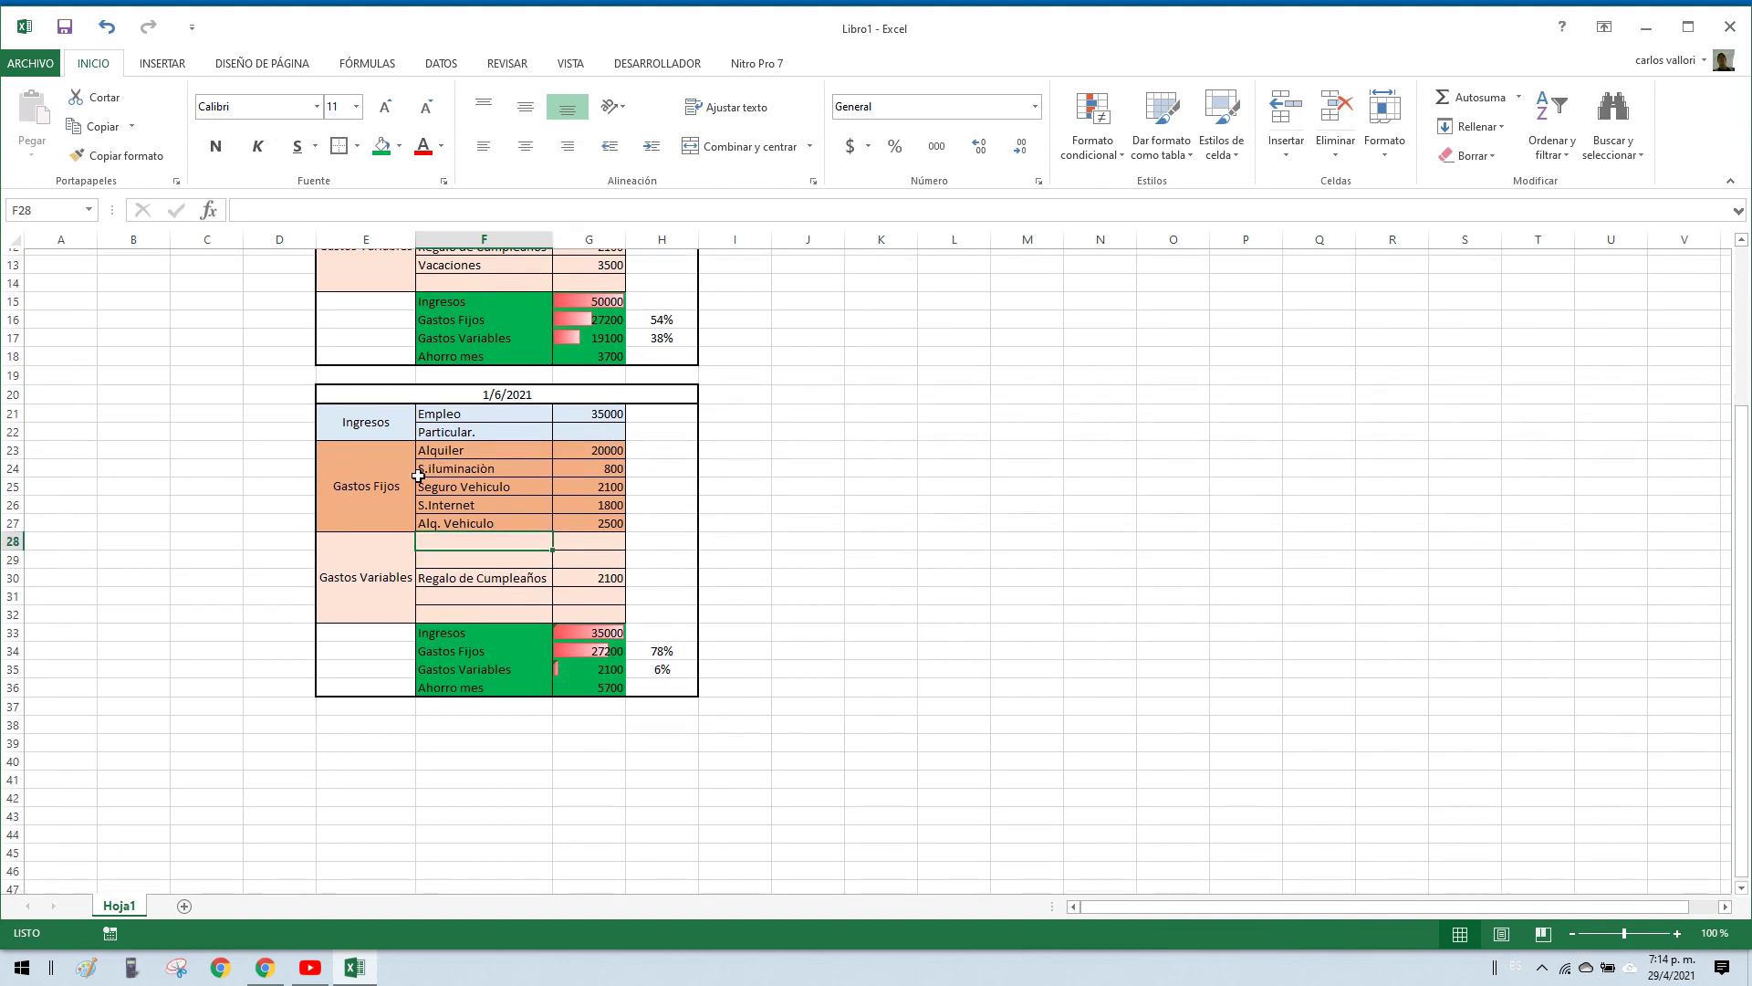
left_click_drag(340, 383, 442, 689)
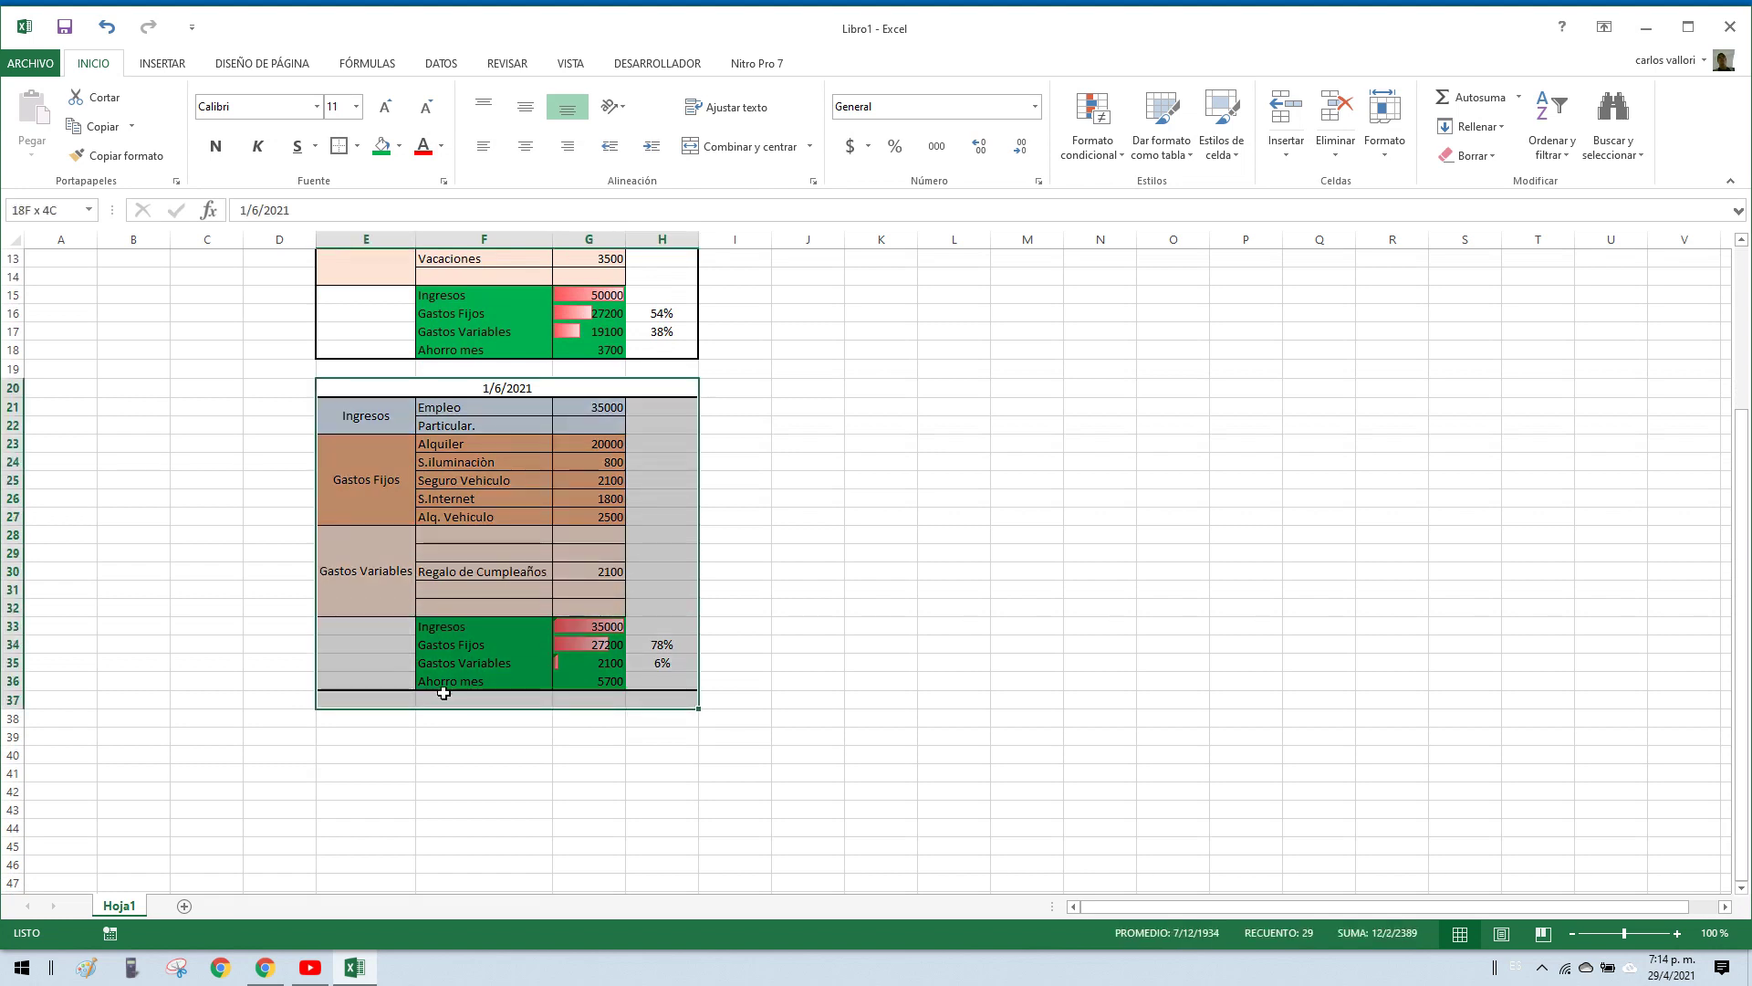
left_click(443, 694)
left_click_drag(363, 383, 418, 680)
key("ctrl+c")
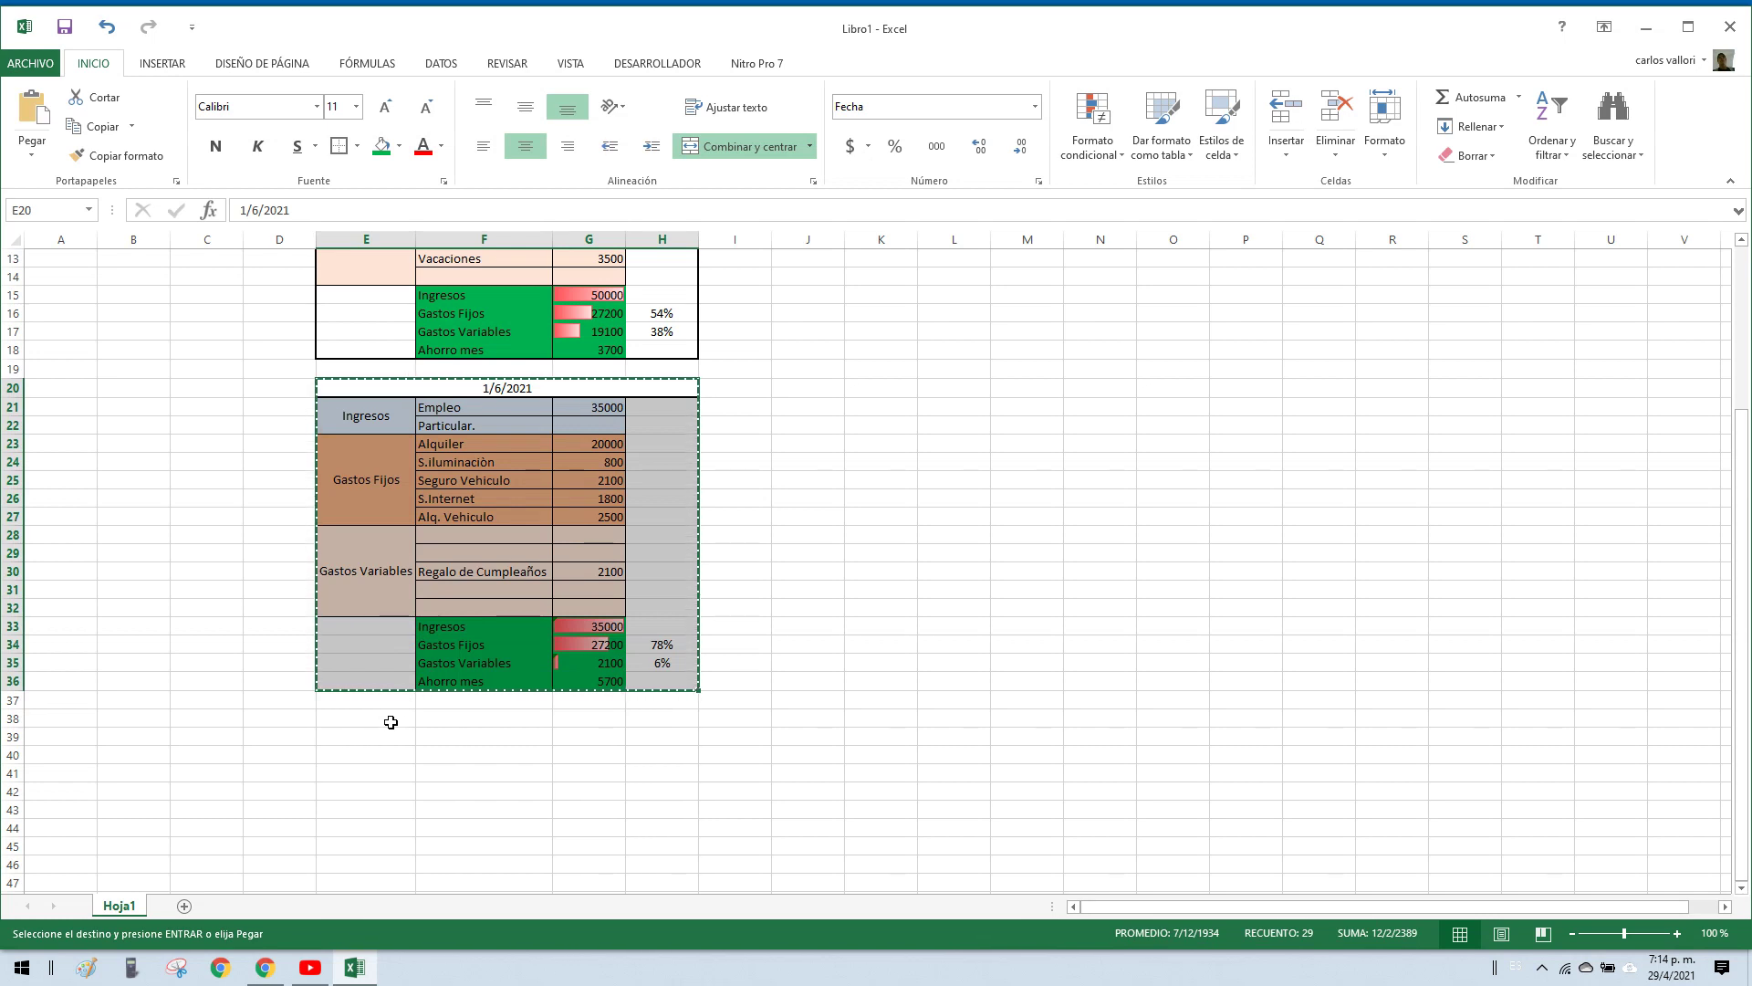
left_click(391, 722)
key("ctrl+v")
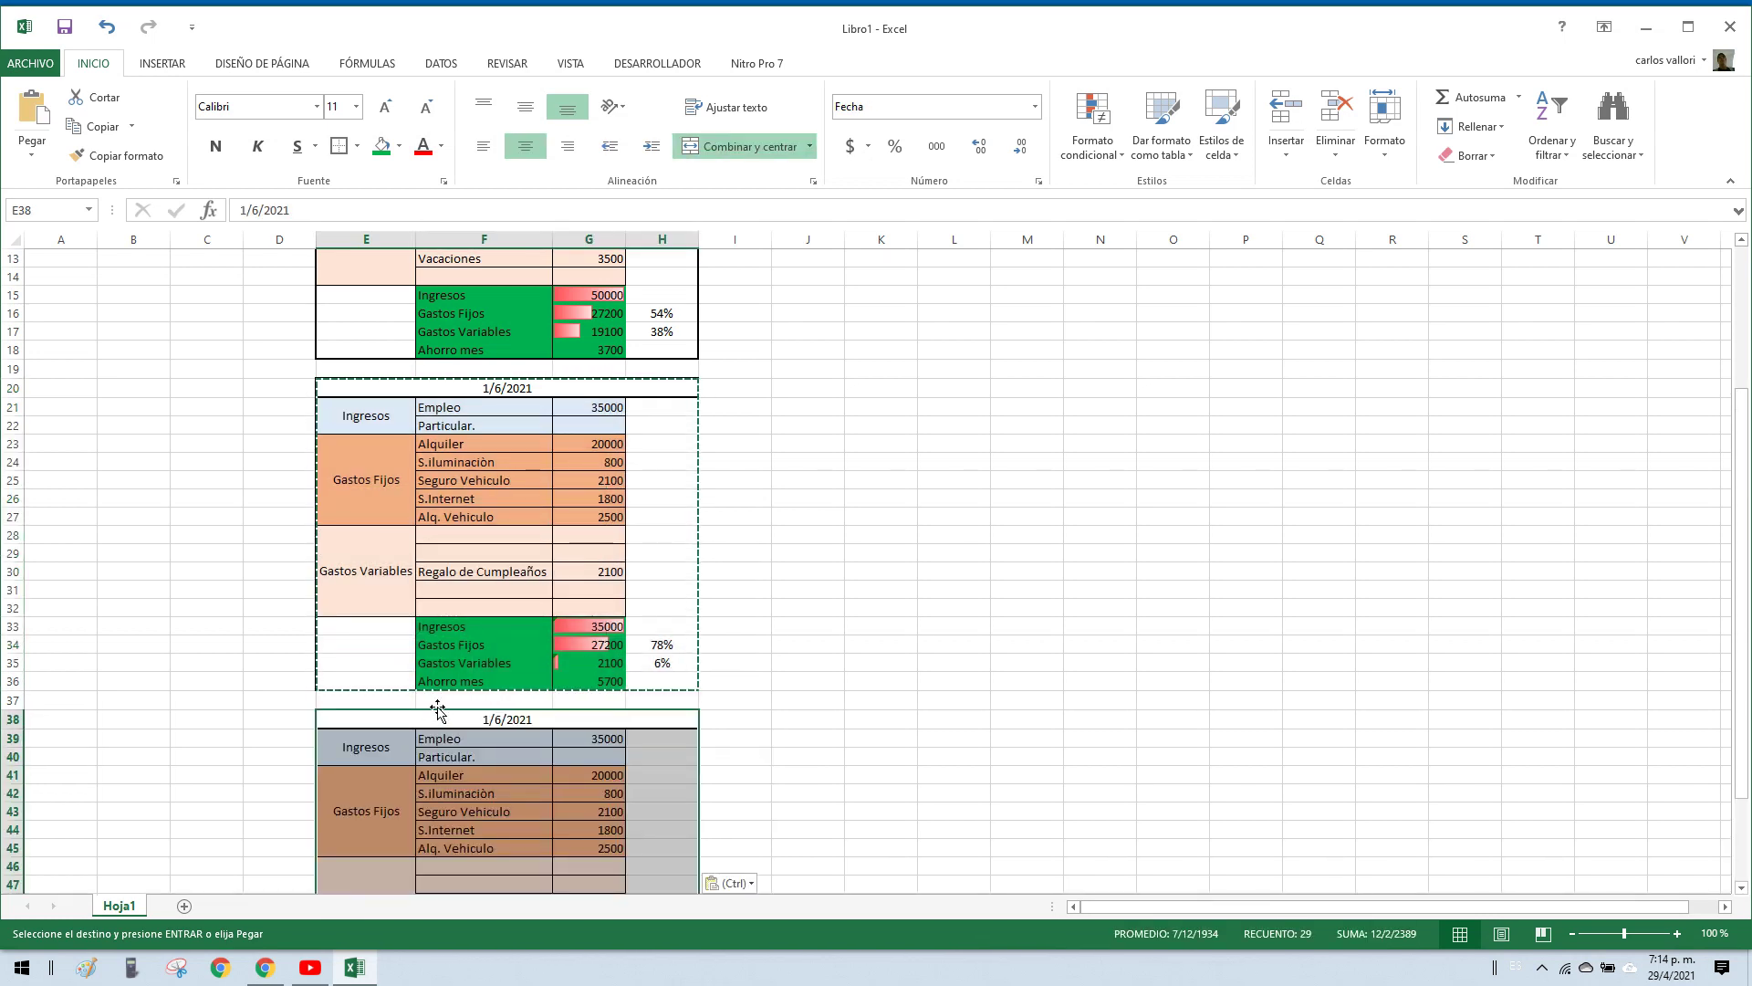
Step: Change the date heading of the new table in E38 to 1/7/2021
scroll(501, 511, "down", 4)
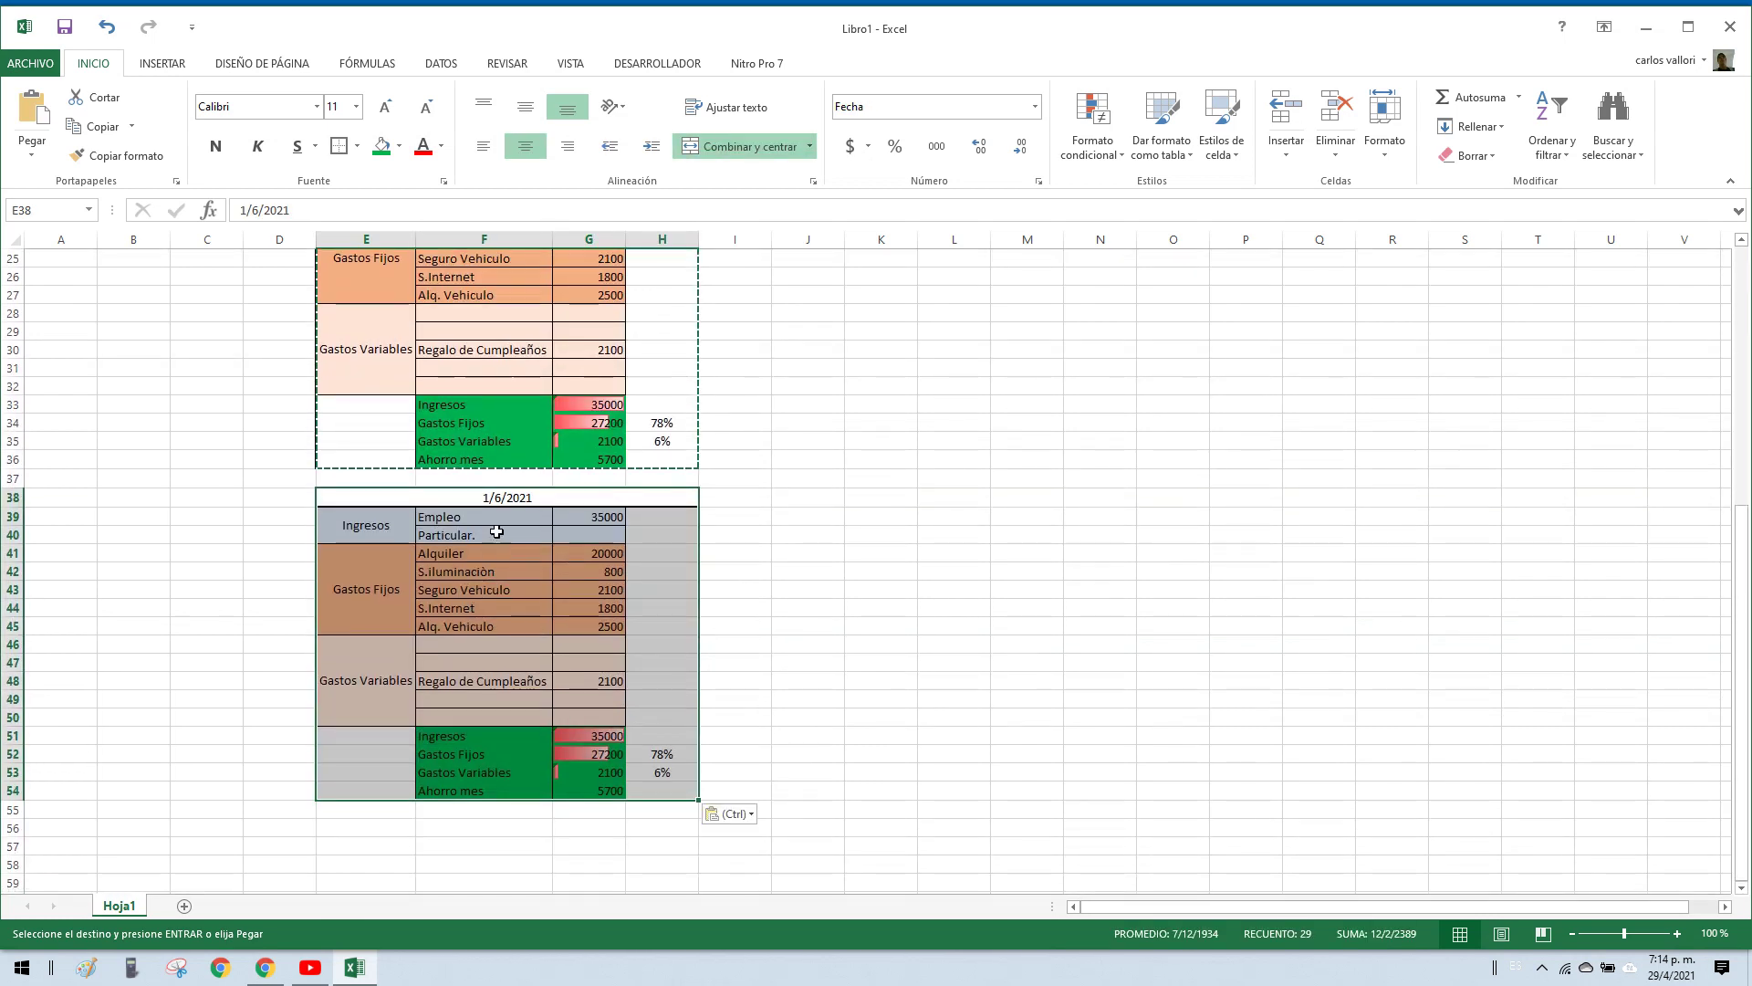
left_click(254, 210)
key("BackSpace")
type("7")
key("Return")
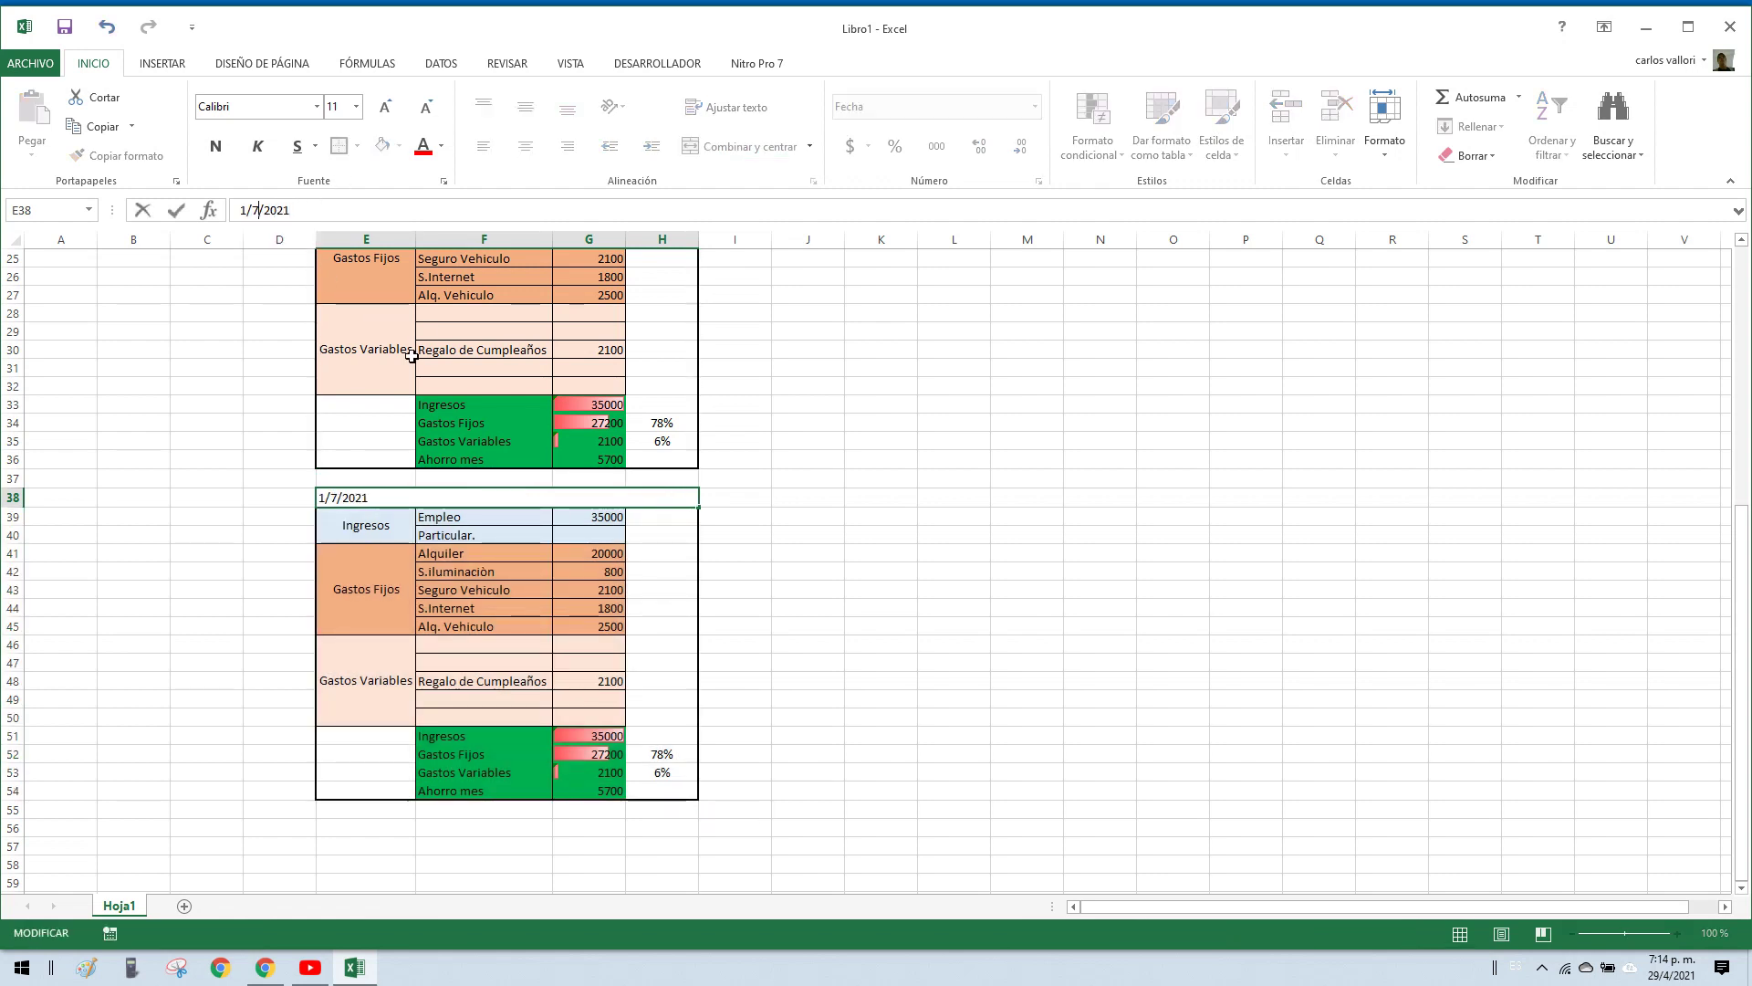
Step: Copy the July budget table E38:H54 and paste the duplicate starting at E56
scroll(438, 497, "down", 4)
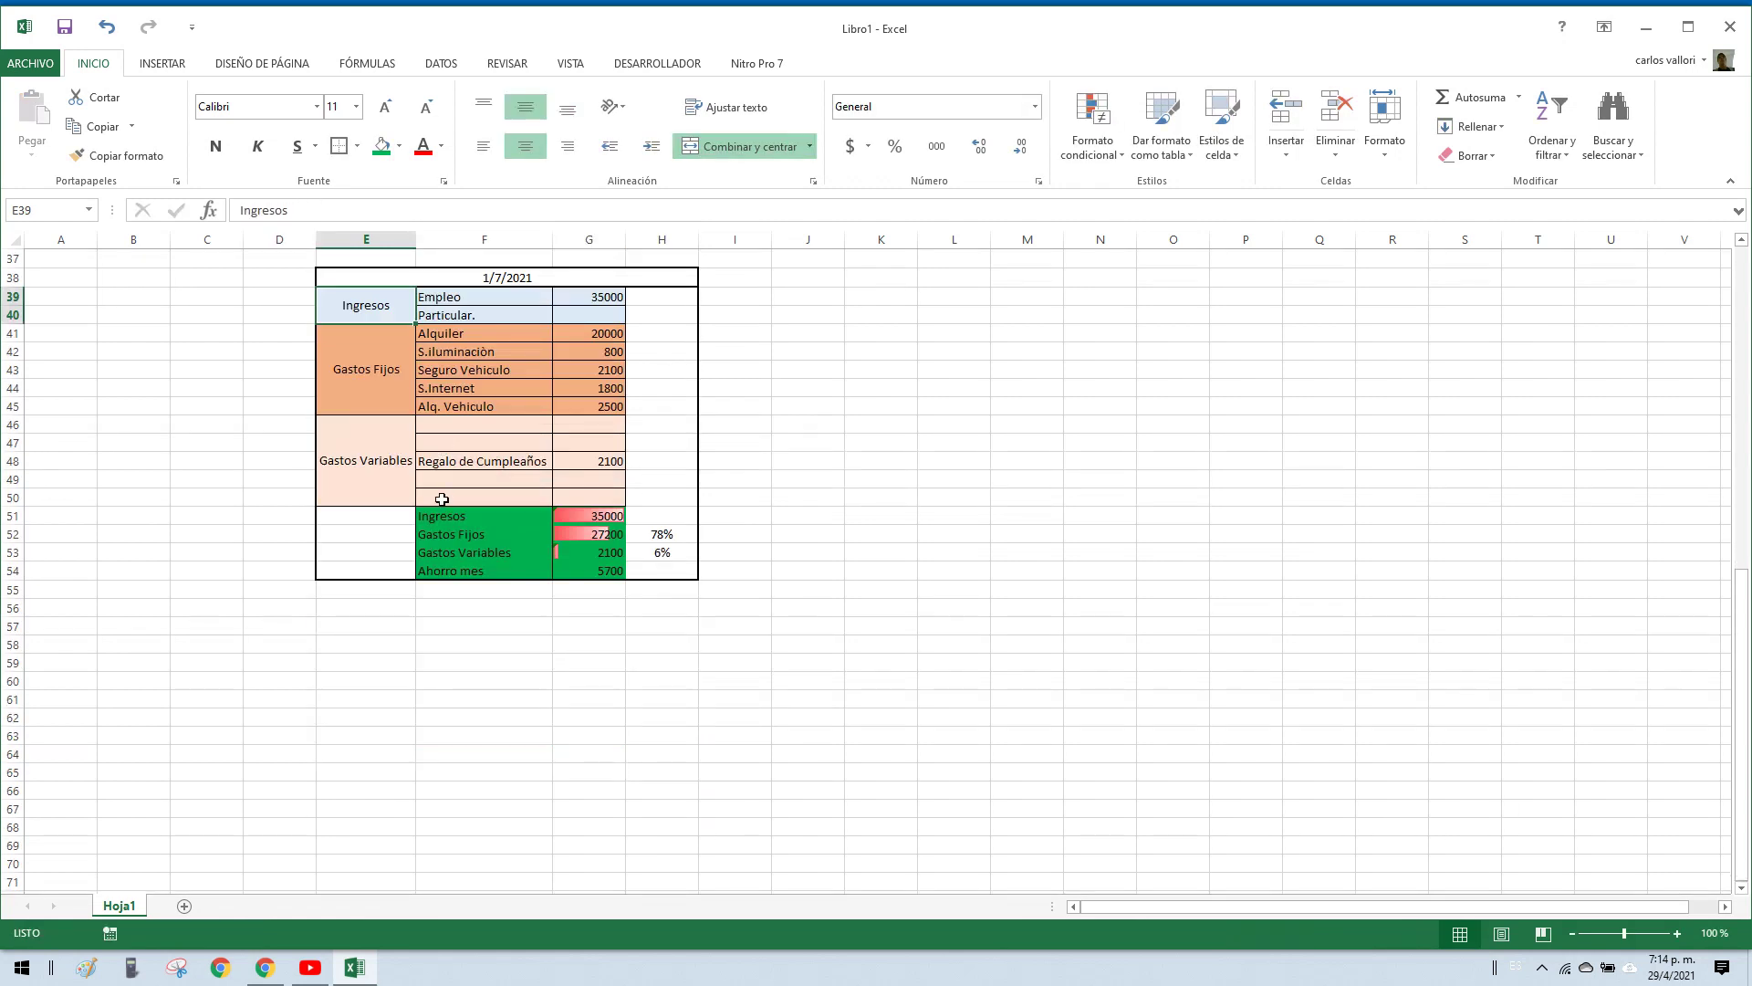
left_click(382, 626)
left_click(384, 609)
left_click_drag(353, 284, 527, 565)
key("ctrl+c")
left_click(384, 607)
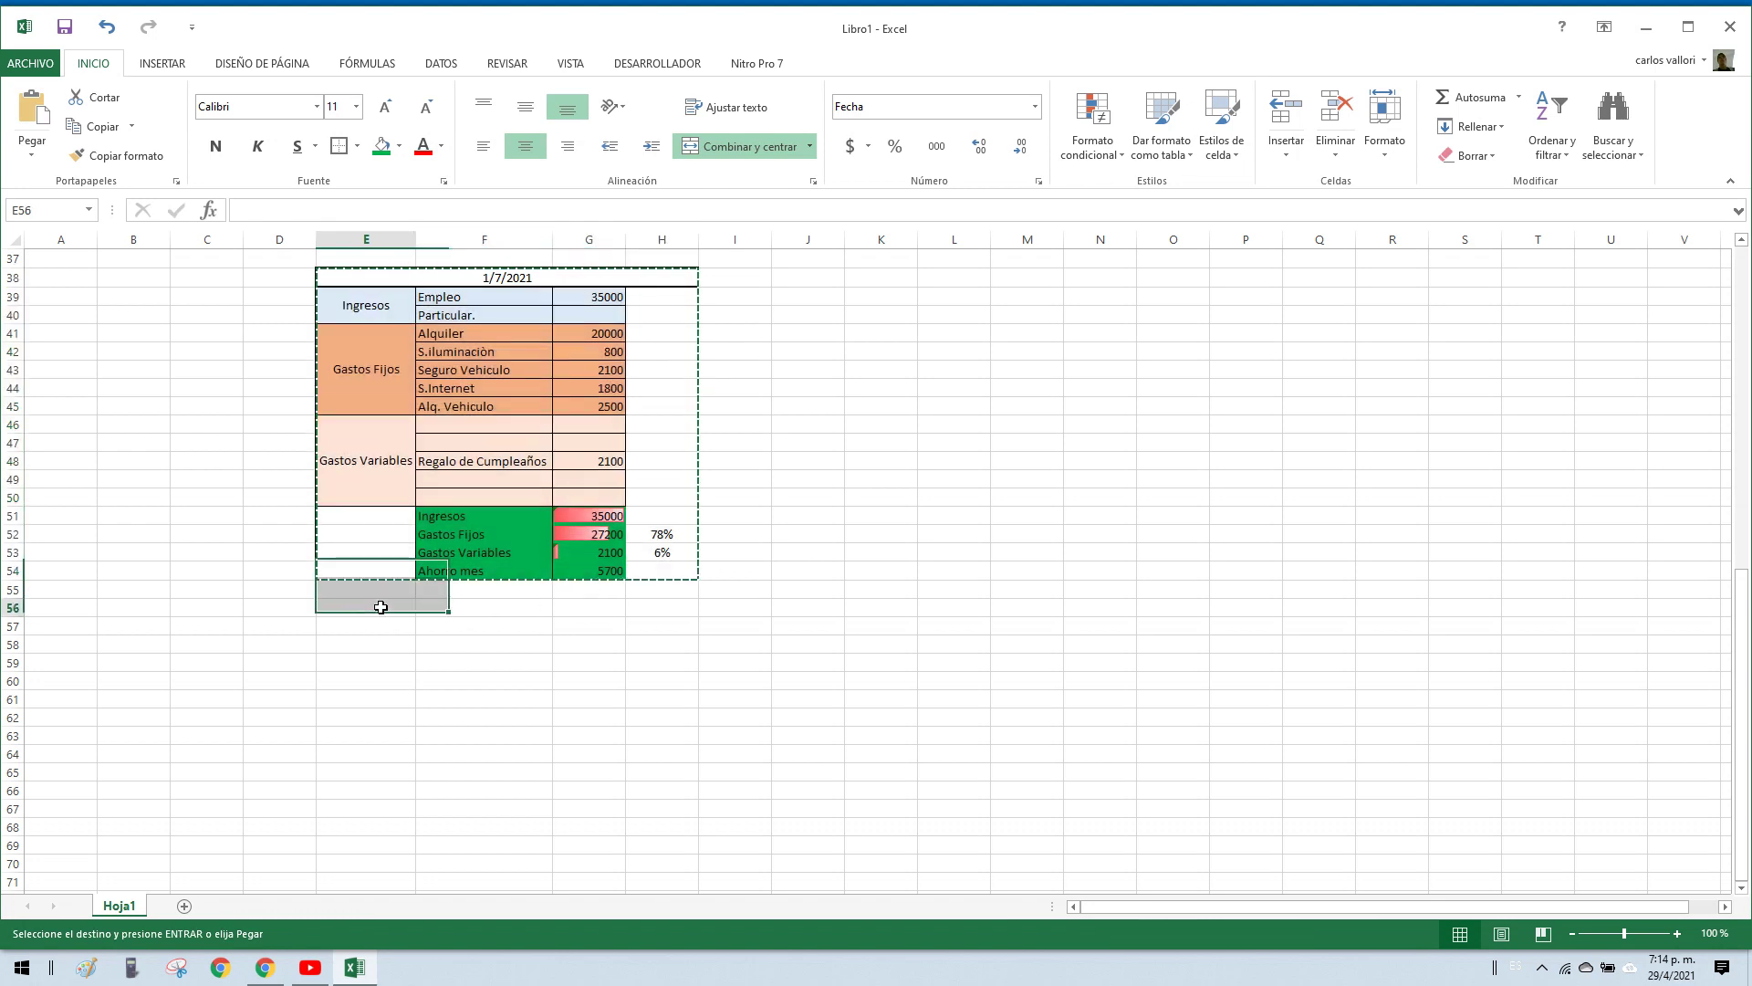
key("ctrl+v")
Step: Change the date heading of the new table in E56 to 1/8/2021
left_click(527, 606)
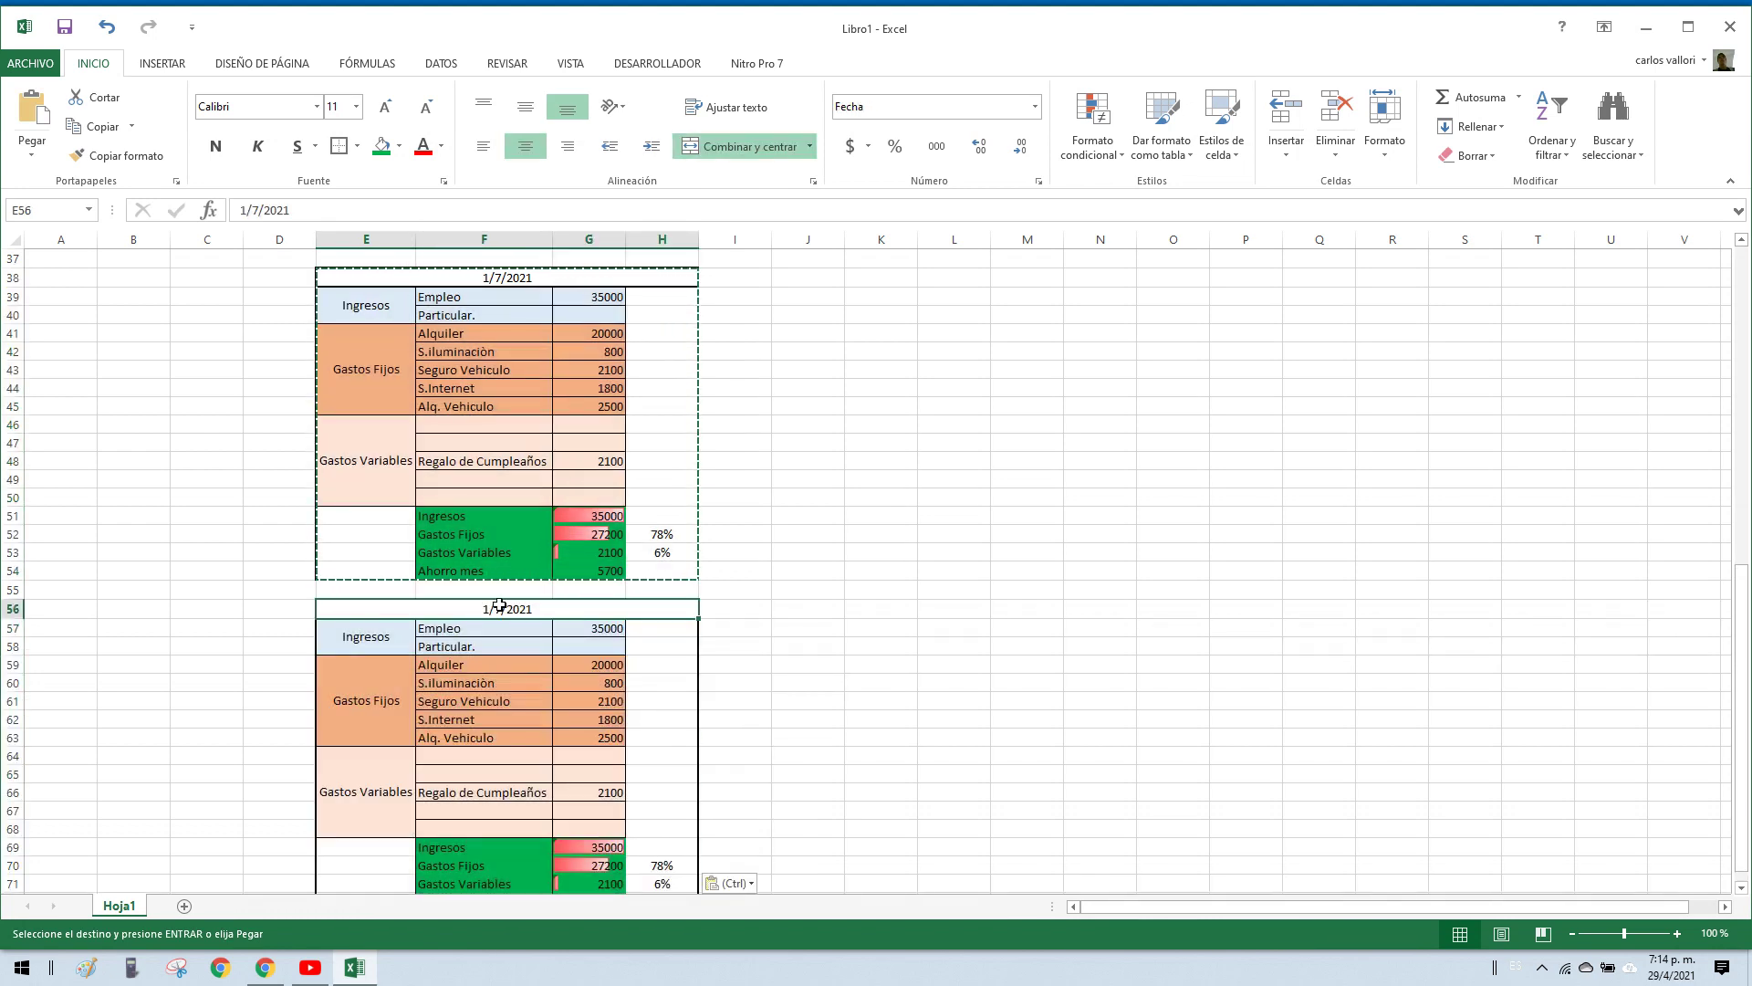
double_click(507, 609)
key("BackSpace")
type("8")
scroll(556, 616, "down", 4)
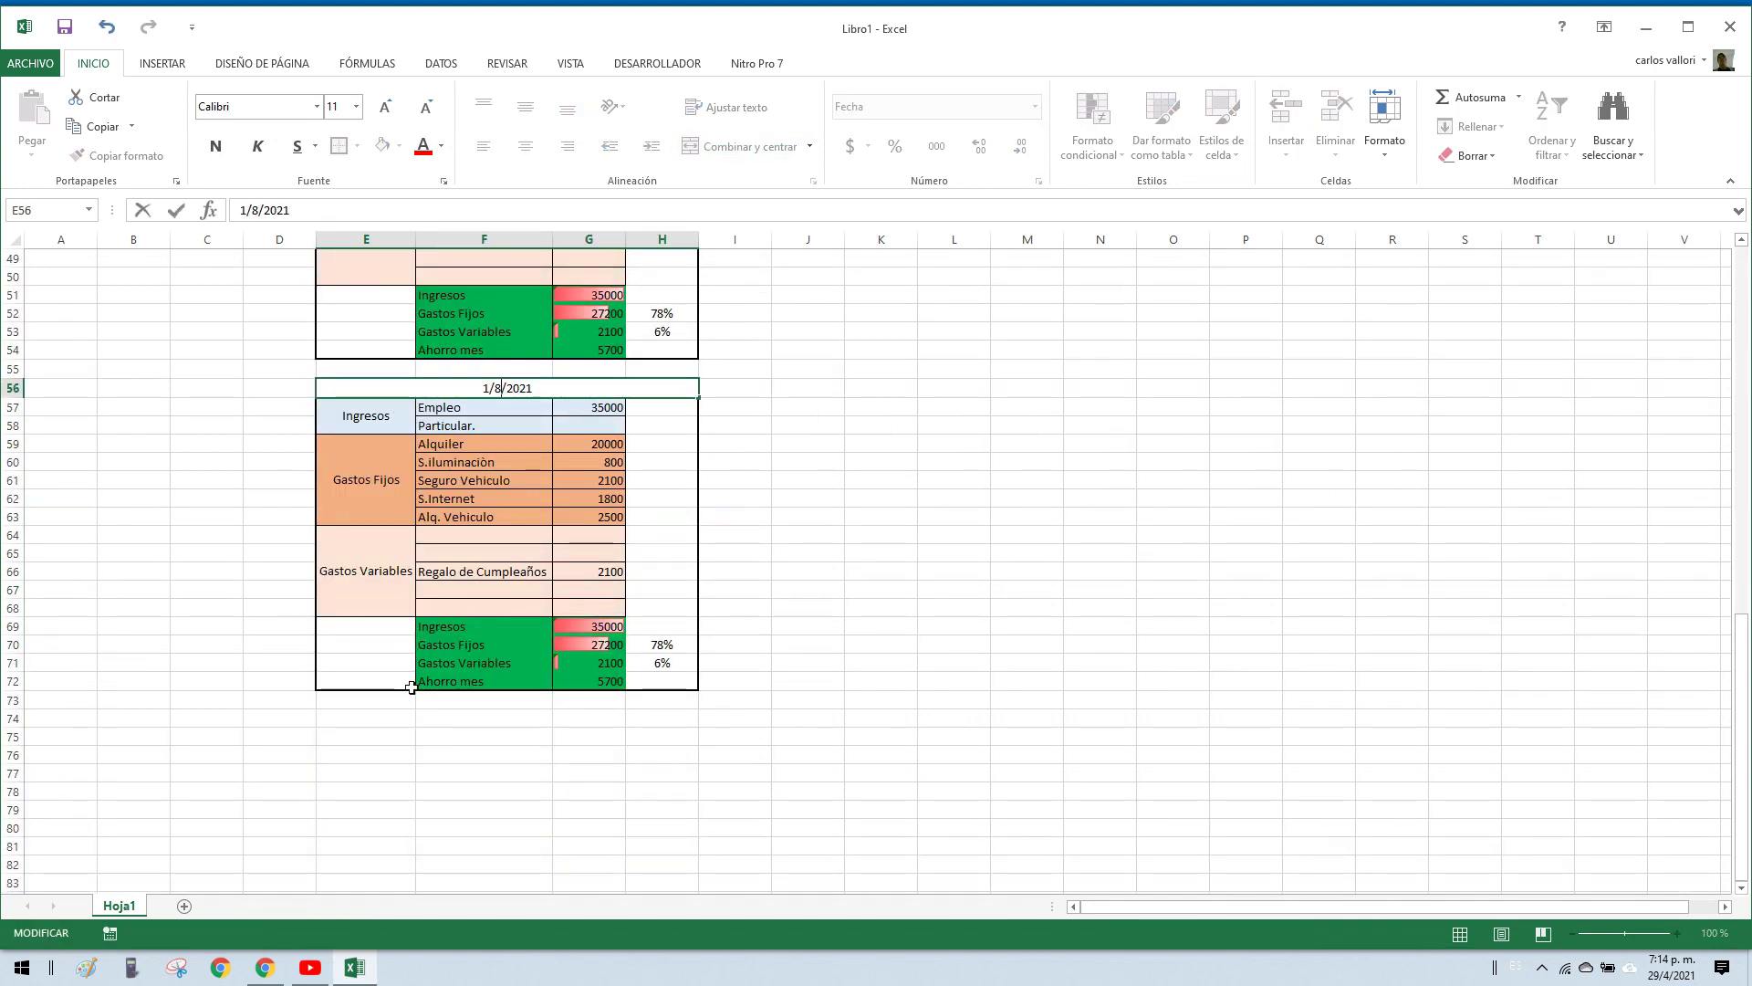
key("Return")
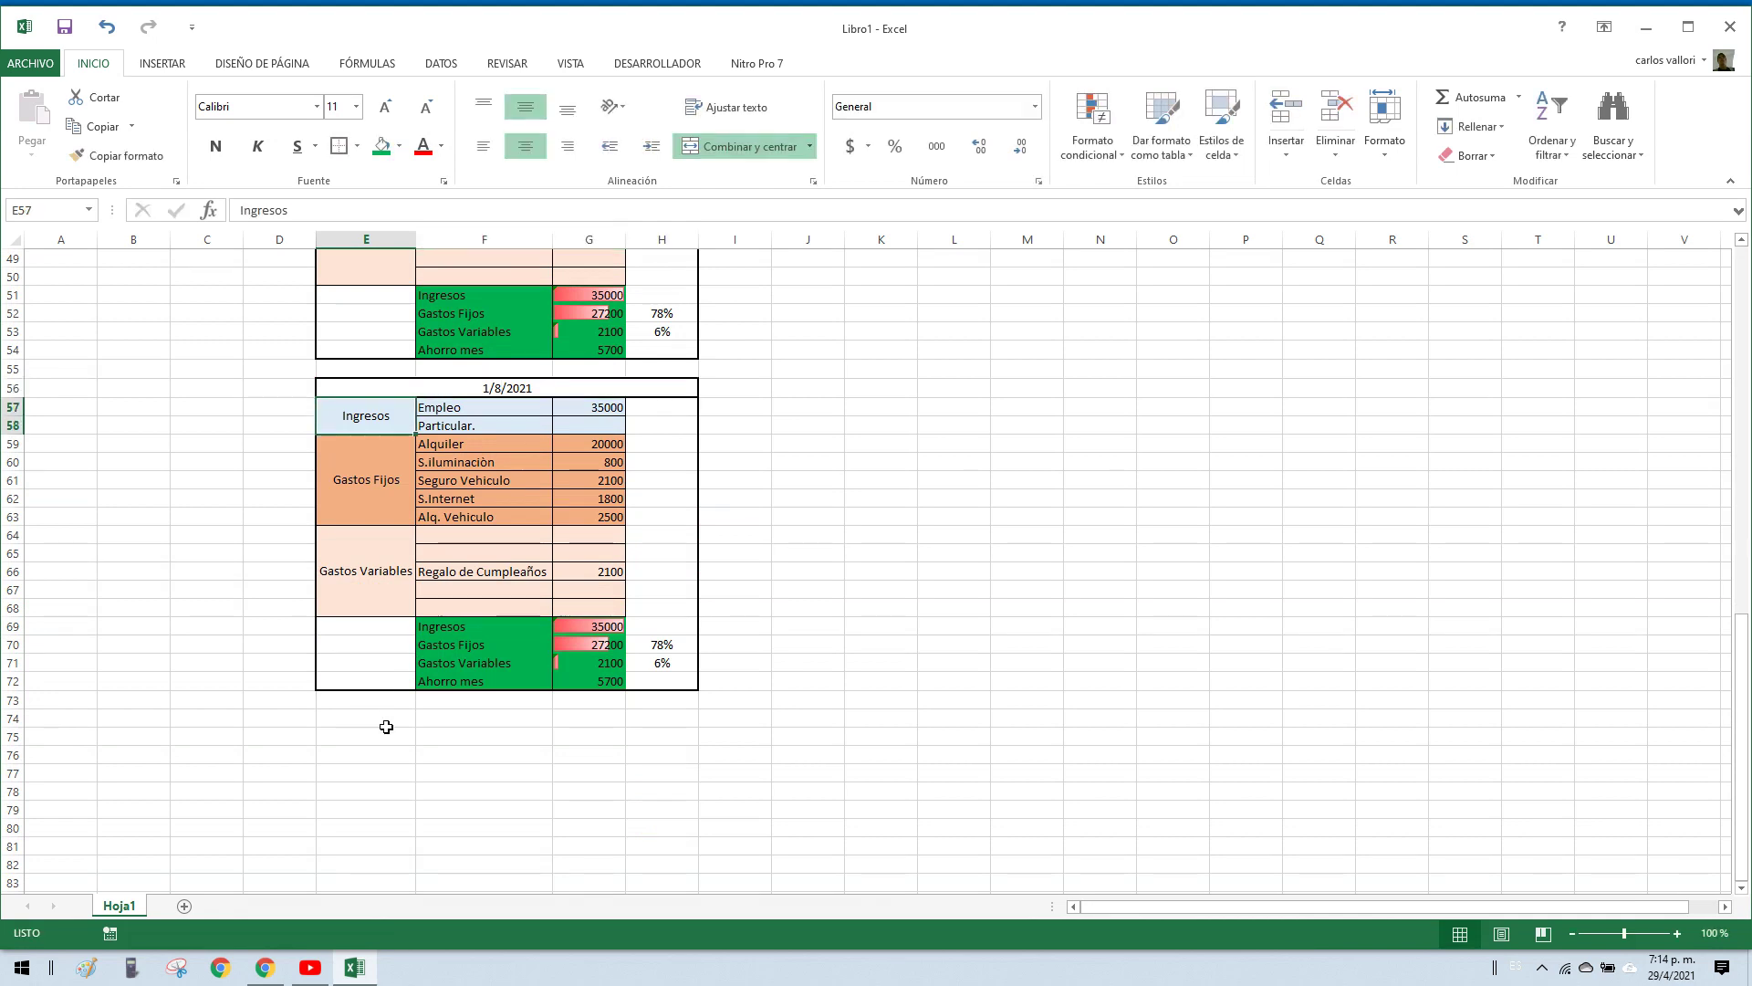
Step: Copy the August budget table E56:H72 and paste the duplicate starting at E74
left_click(395, 714)
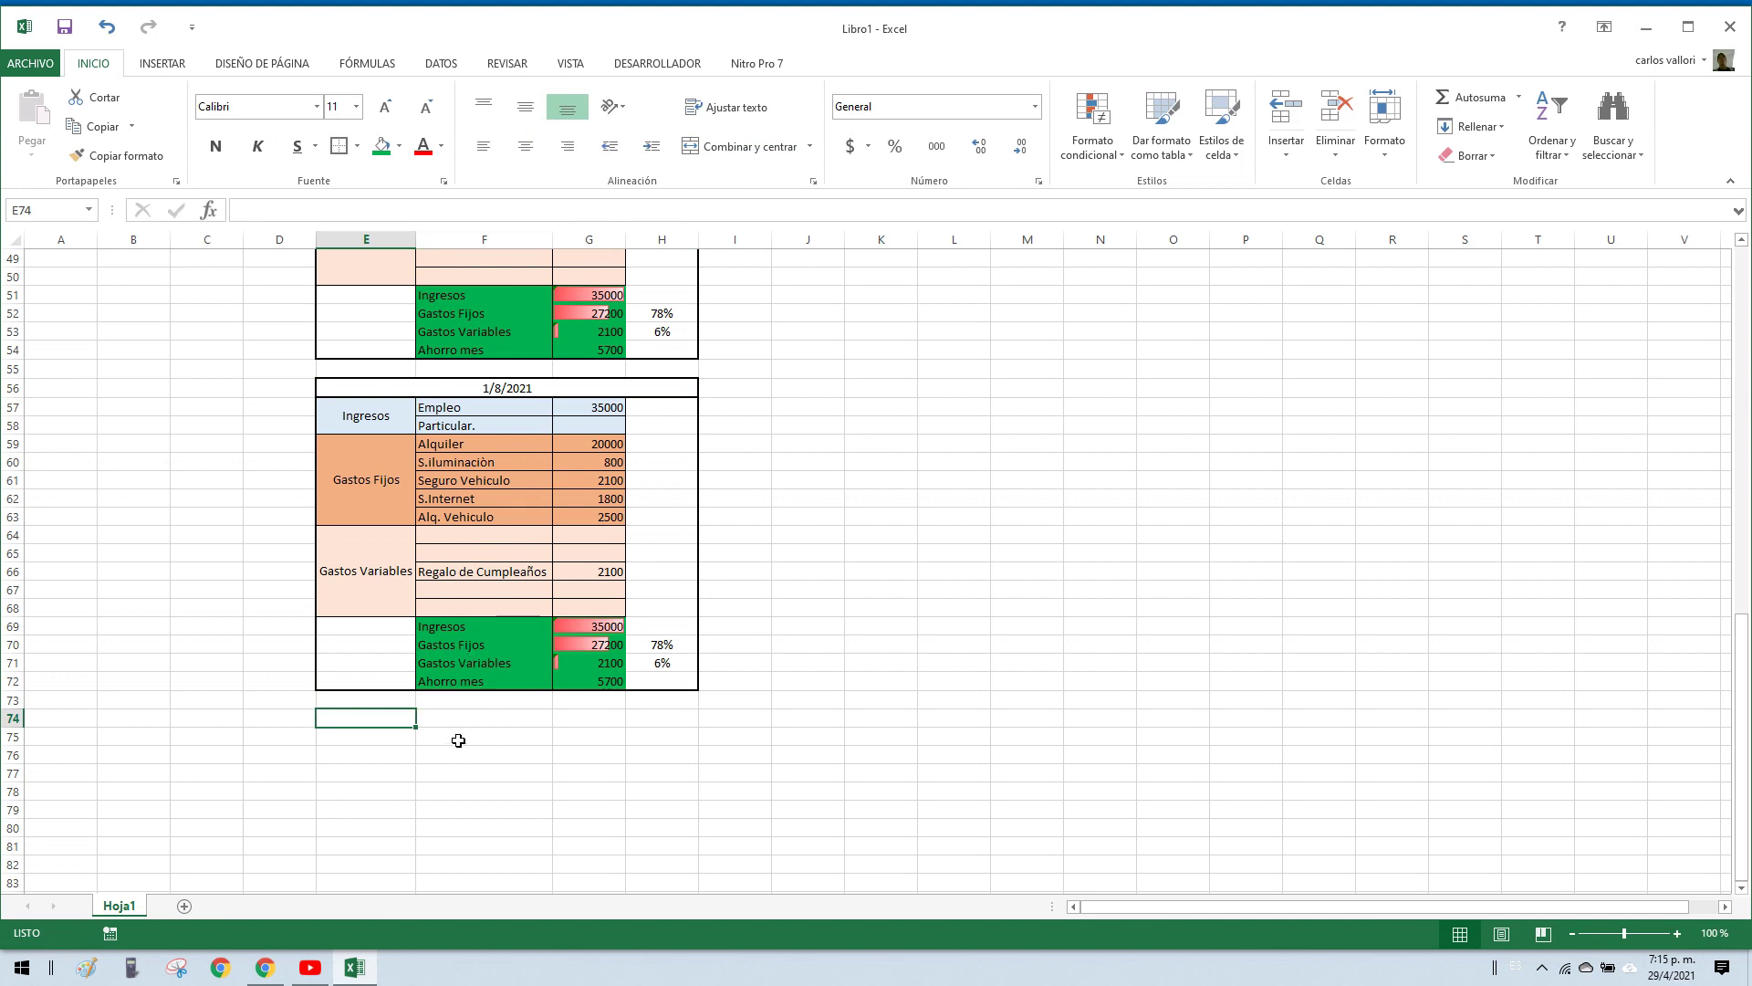
left_click_drag(434, 388, 465, 684)
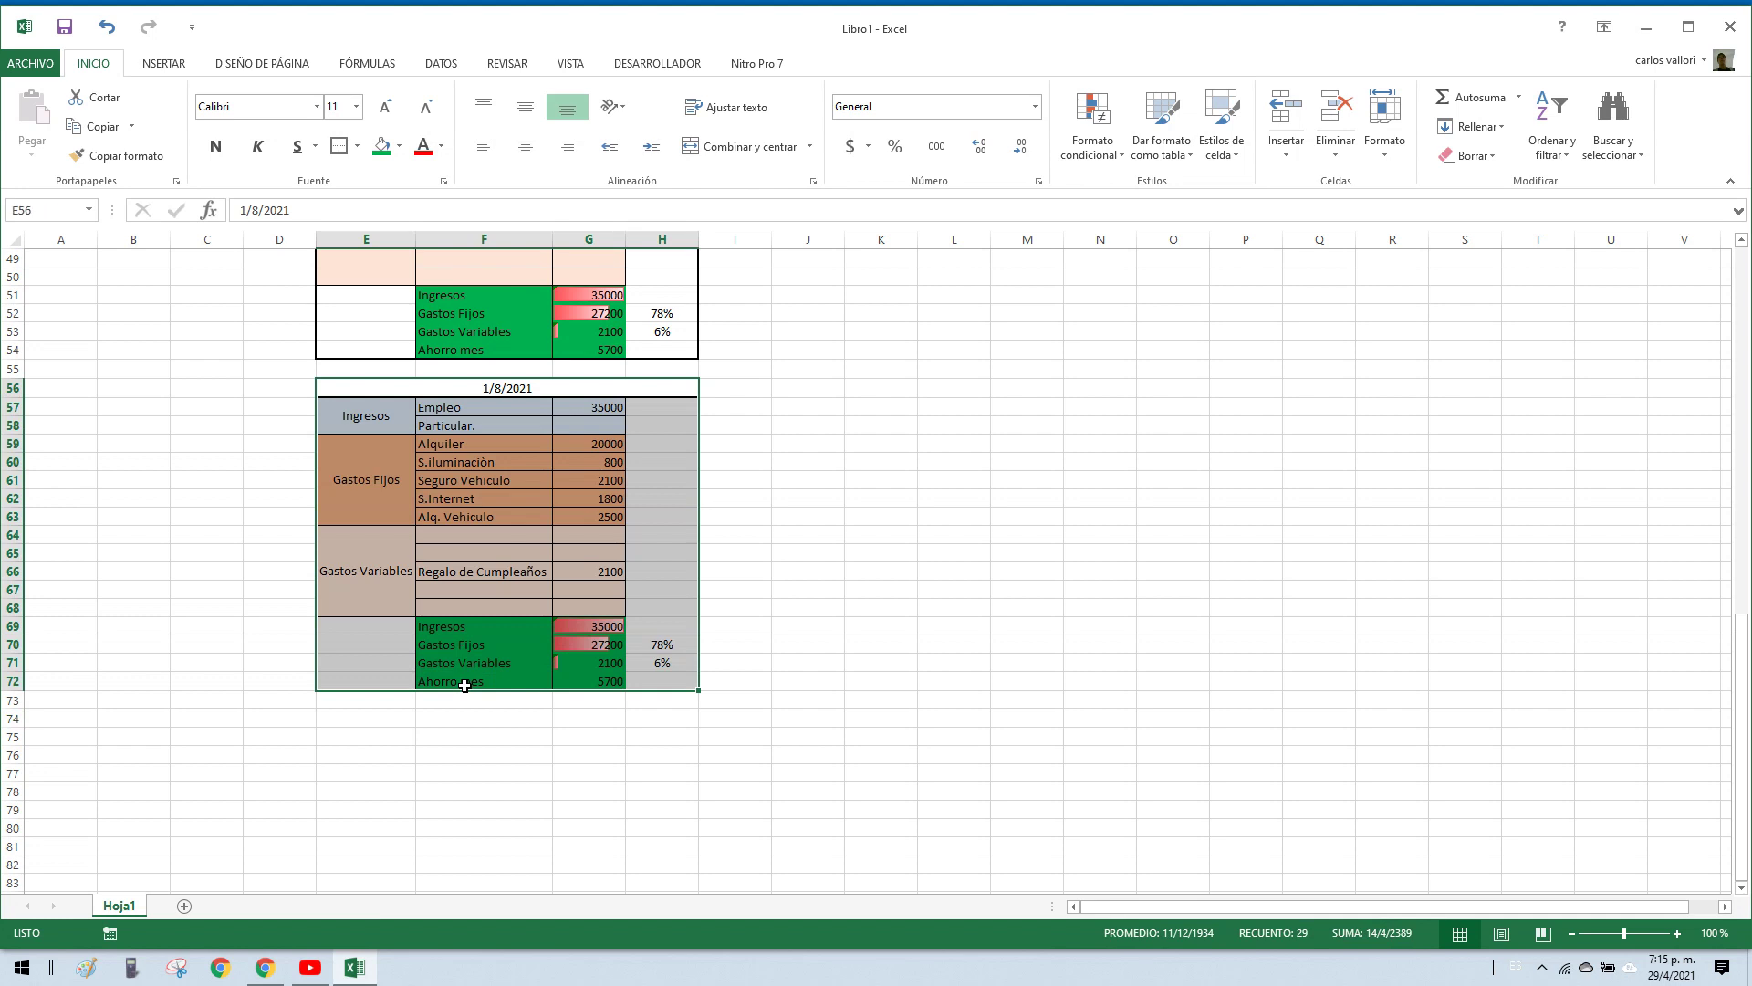
left_click(370, 721)
key("ctrl+v")
Step: Change the date heading of the new table in E74 to 1/9/2021
scroll(467, 598, "down", 6)
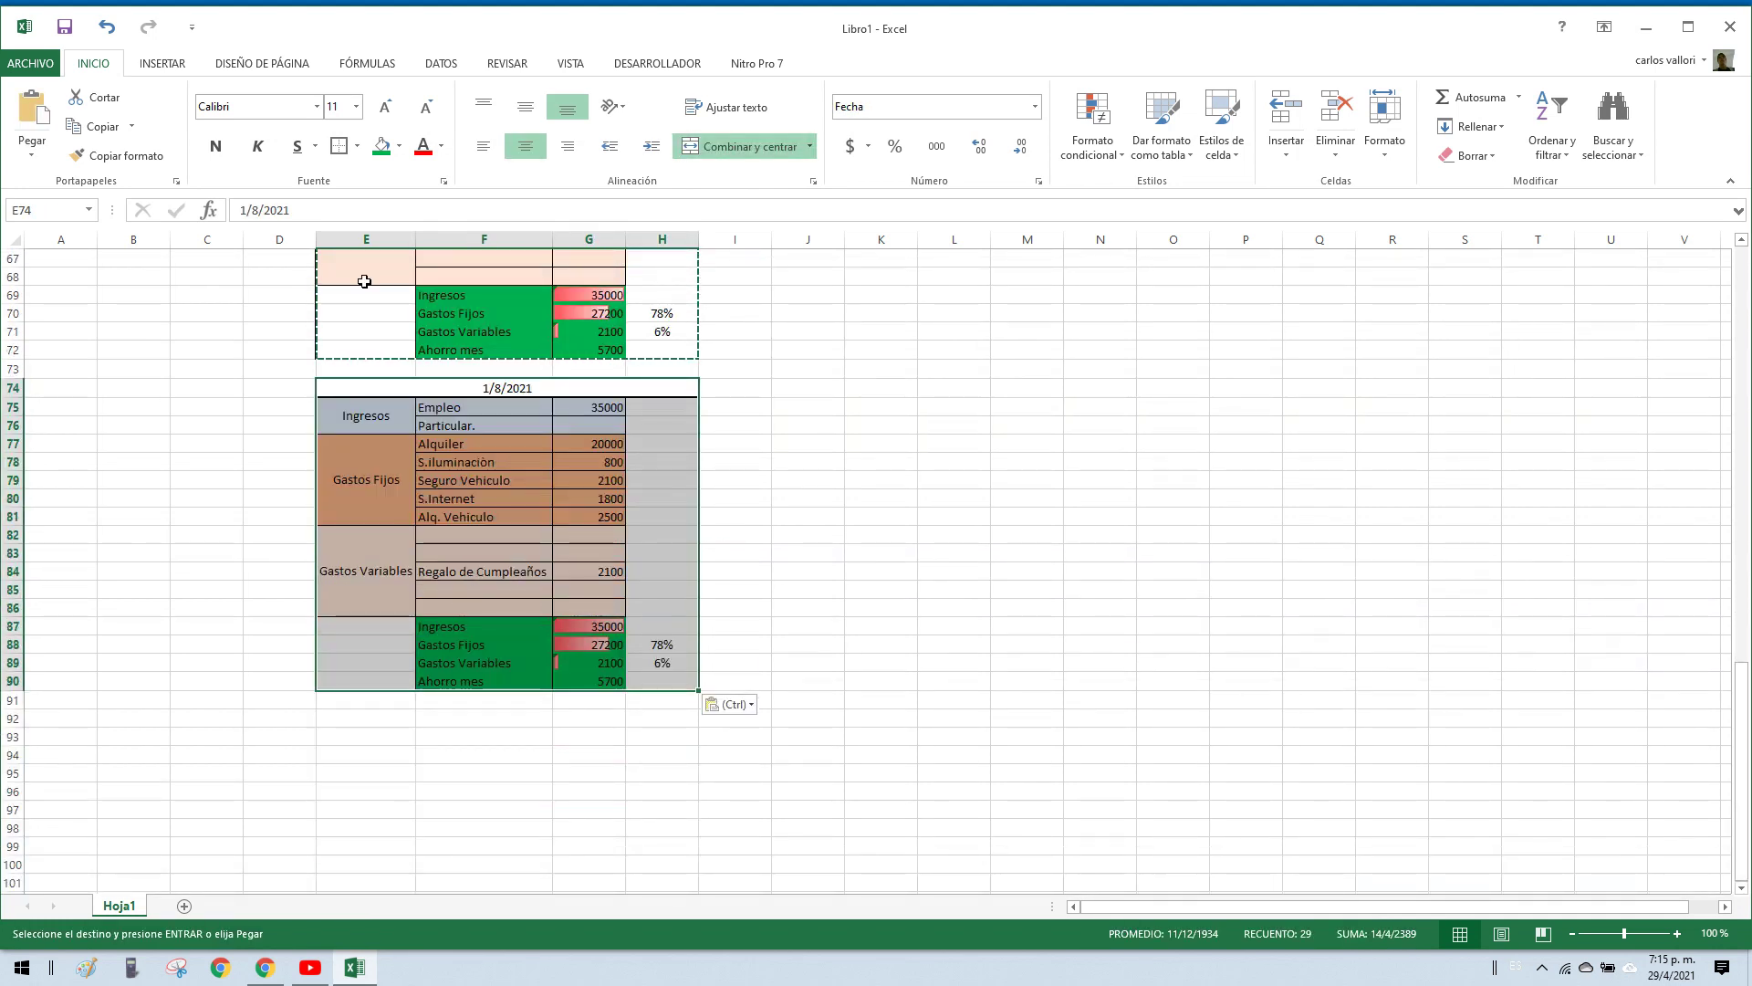
left_click(261, 211)
key("BackSpace")
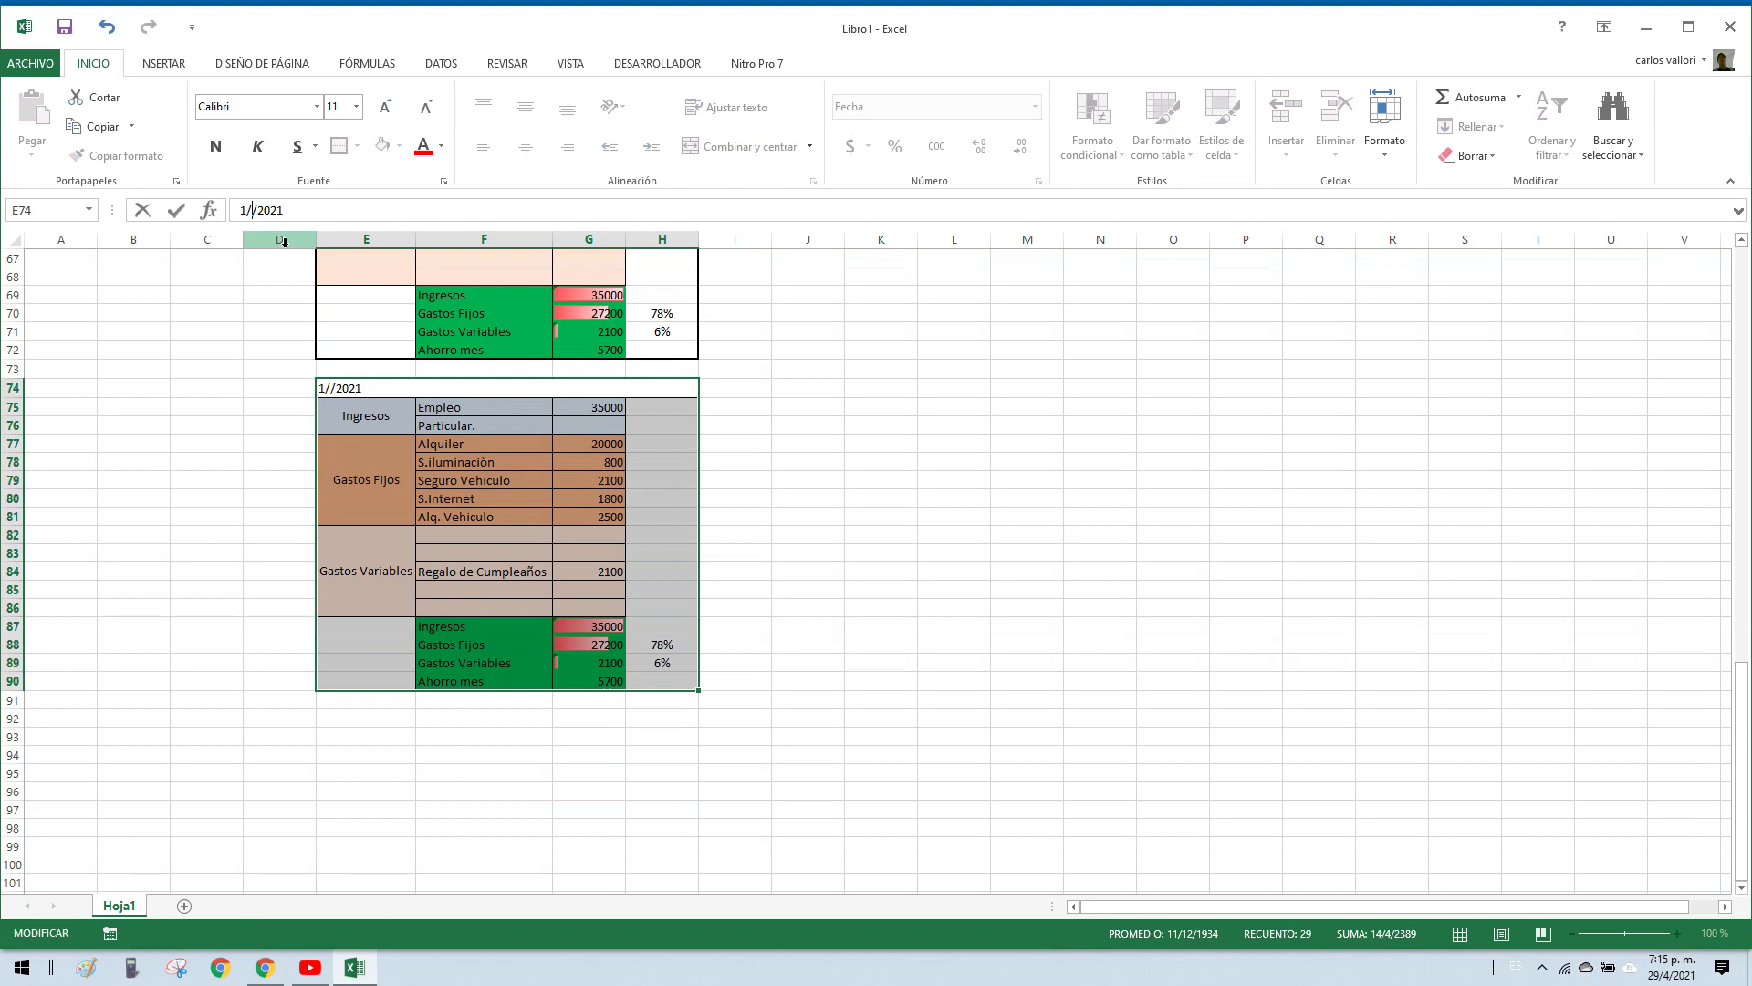
type("9")
key("Return")
scroll(308, 418, "down", 4)
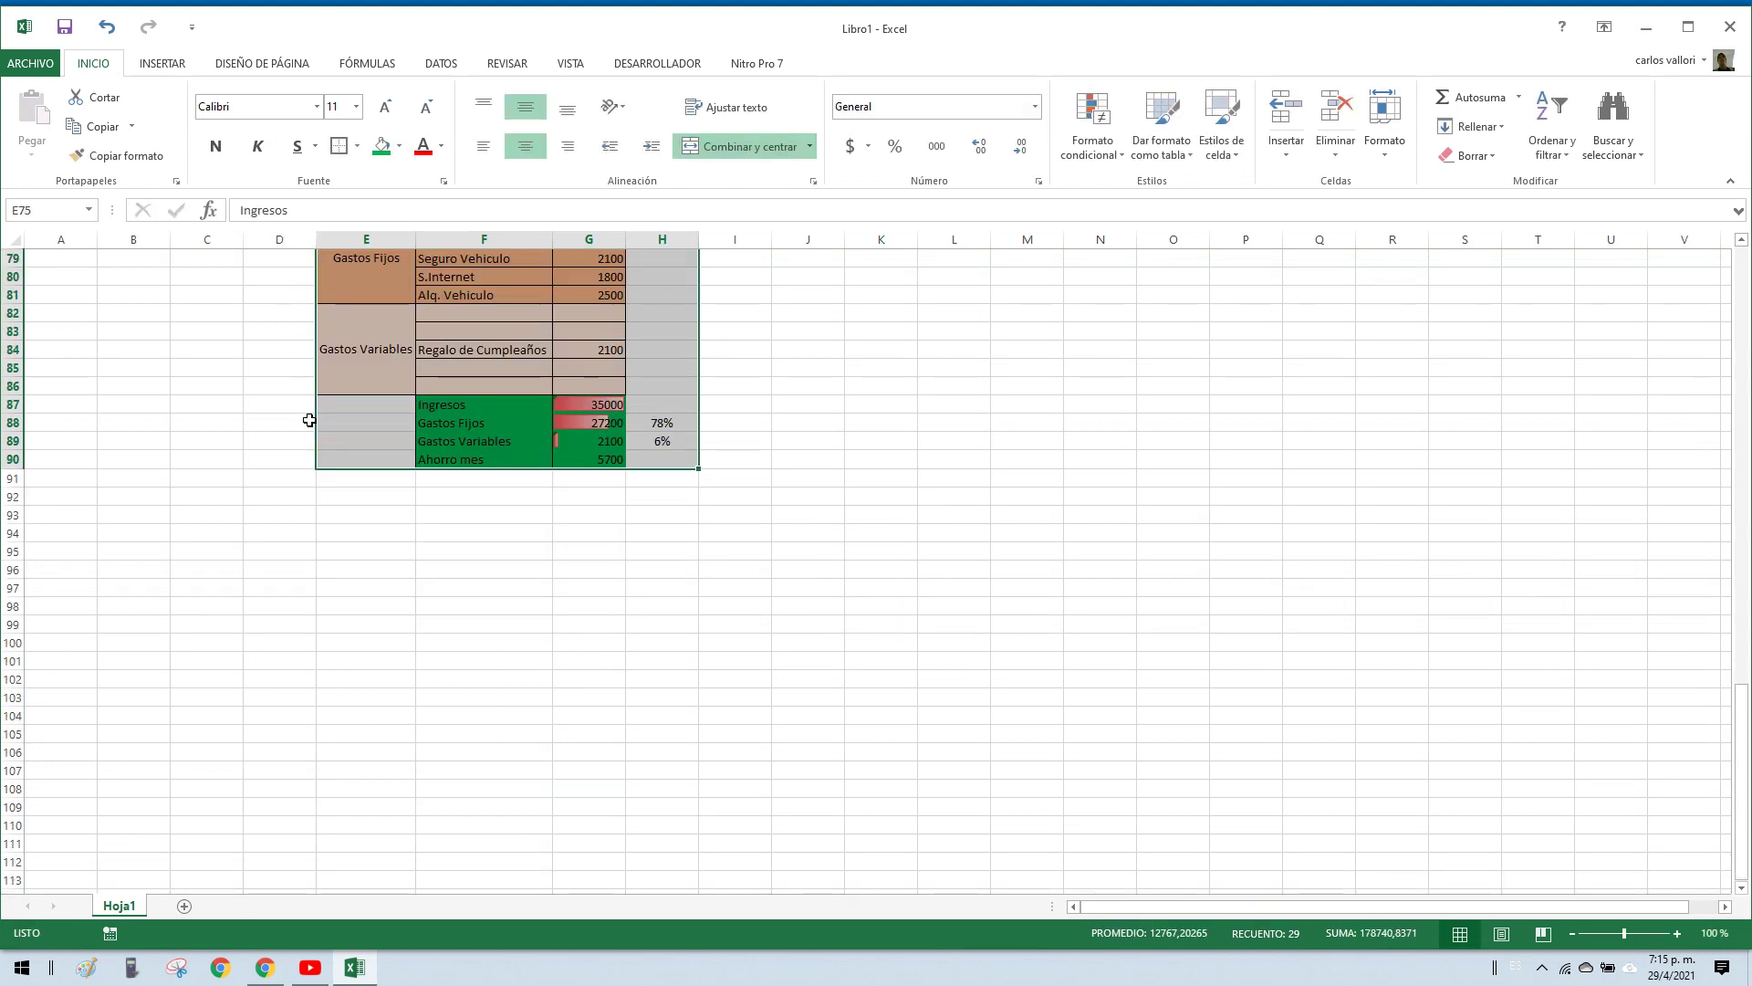
left_click(360, 500)
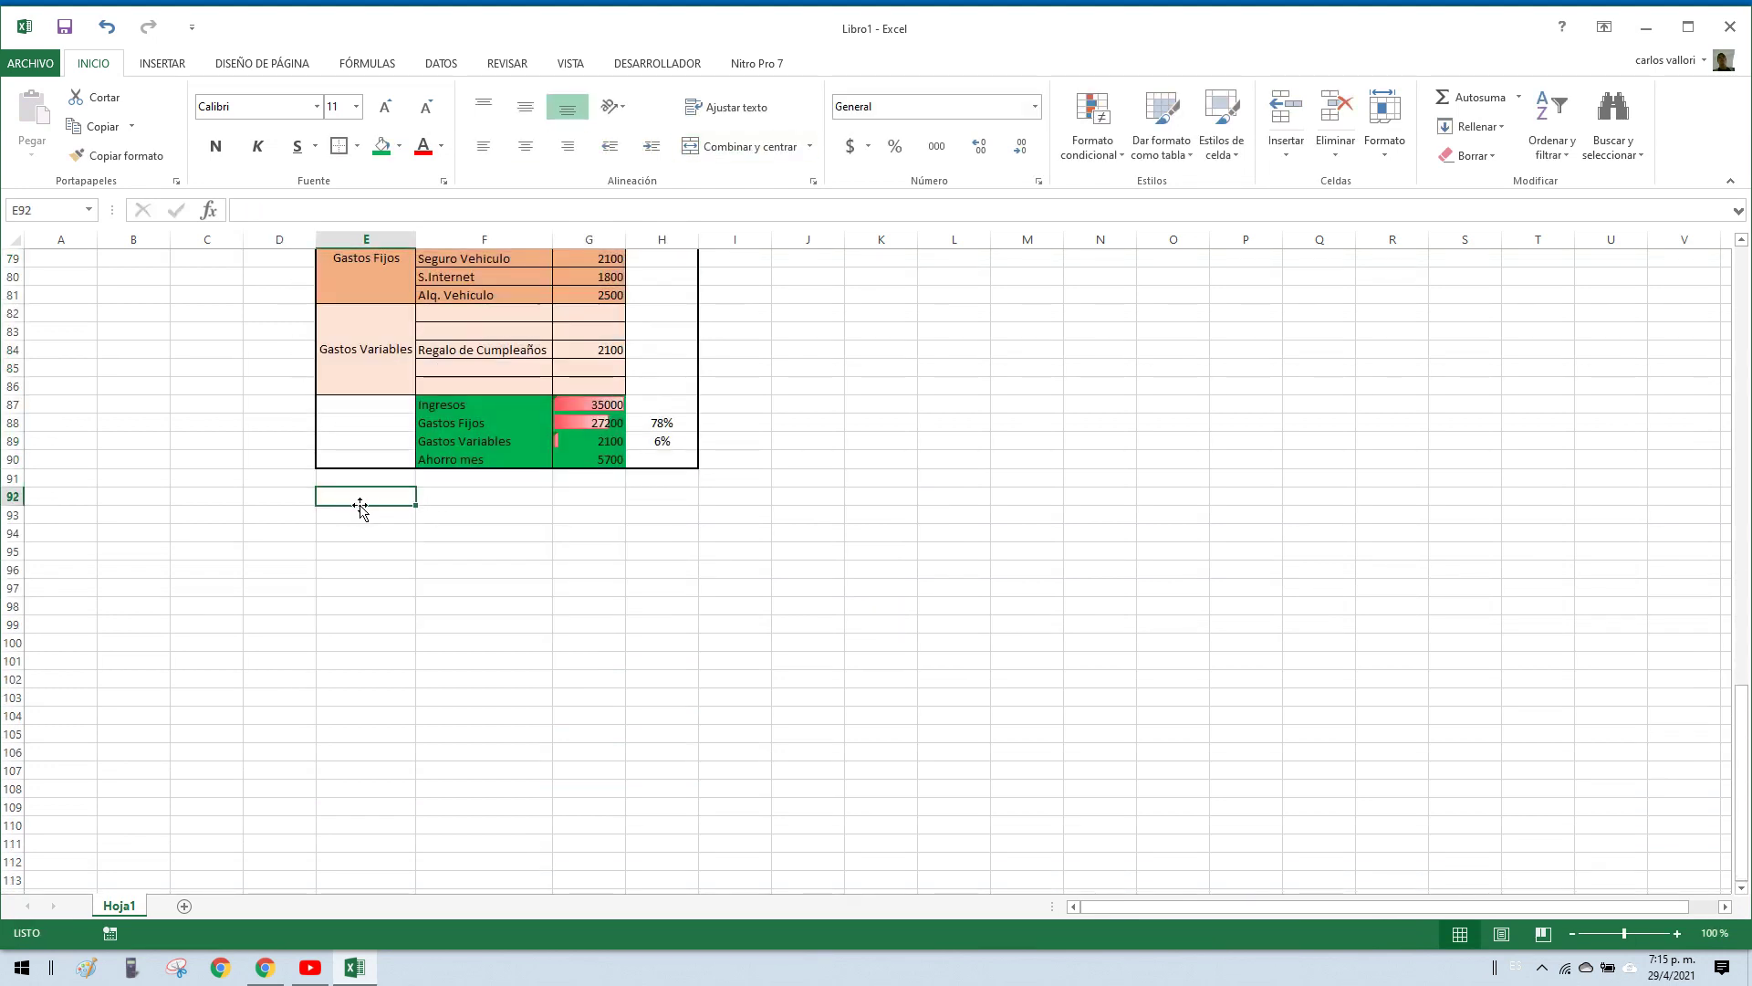
Step: Copy the September budget table E74:H90 and paste the duplicate starting at E93
scroll(362, 402, "up", 4)
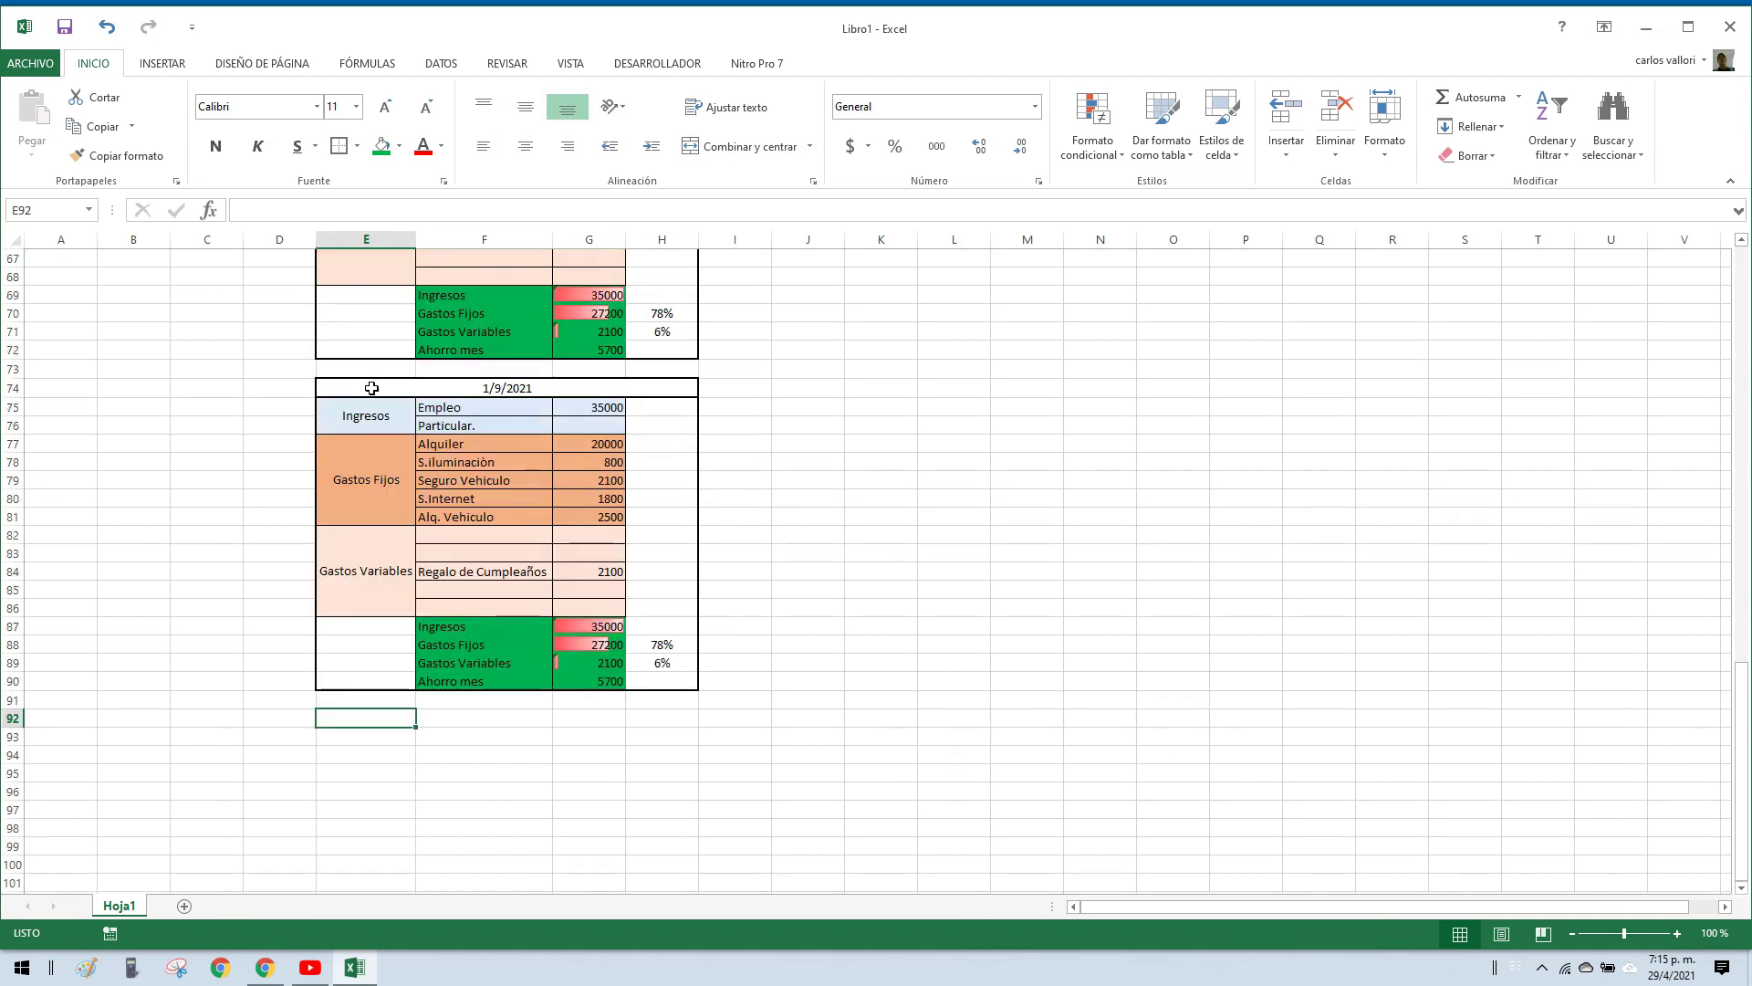
mouse_move(371, 395)
left_mouse_down()
mouse_move(457, 630)
mouse_move(450, 693)
left_mouse_up()
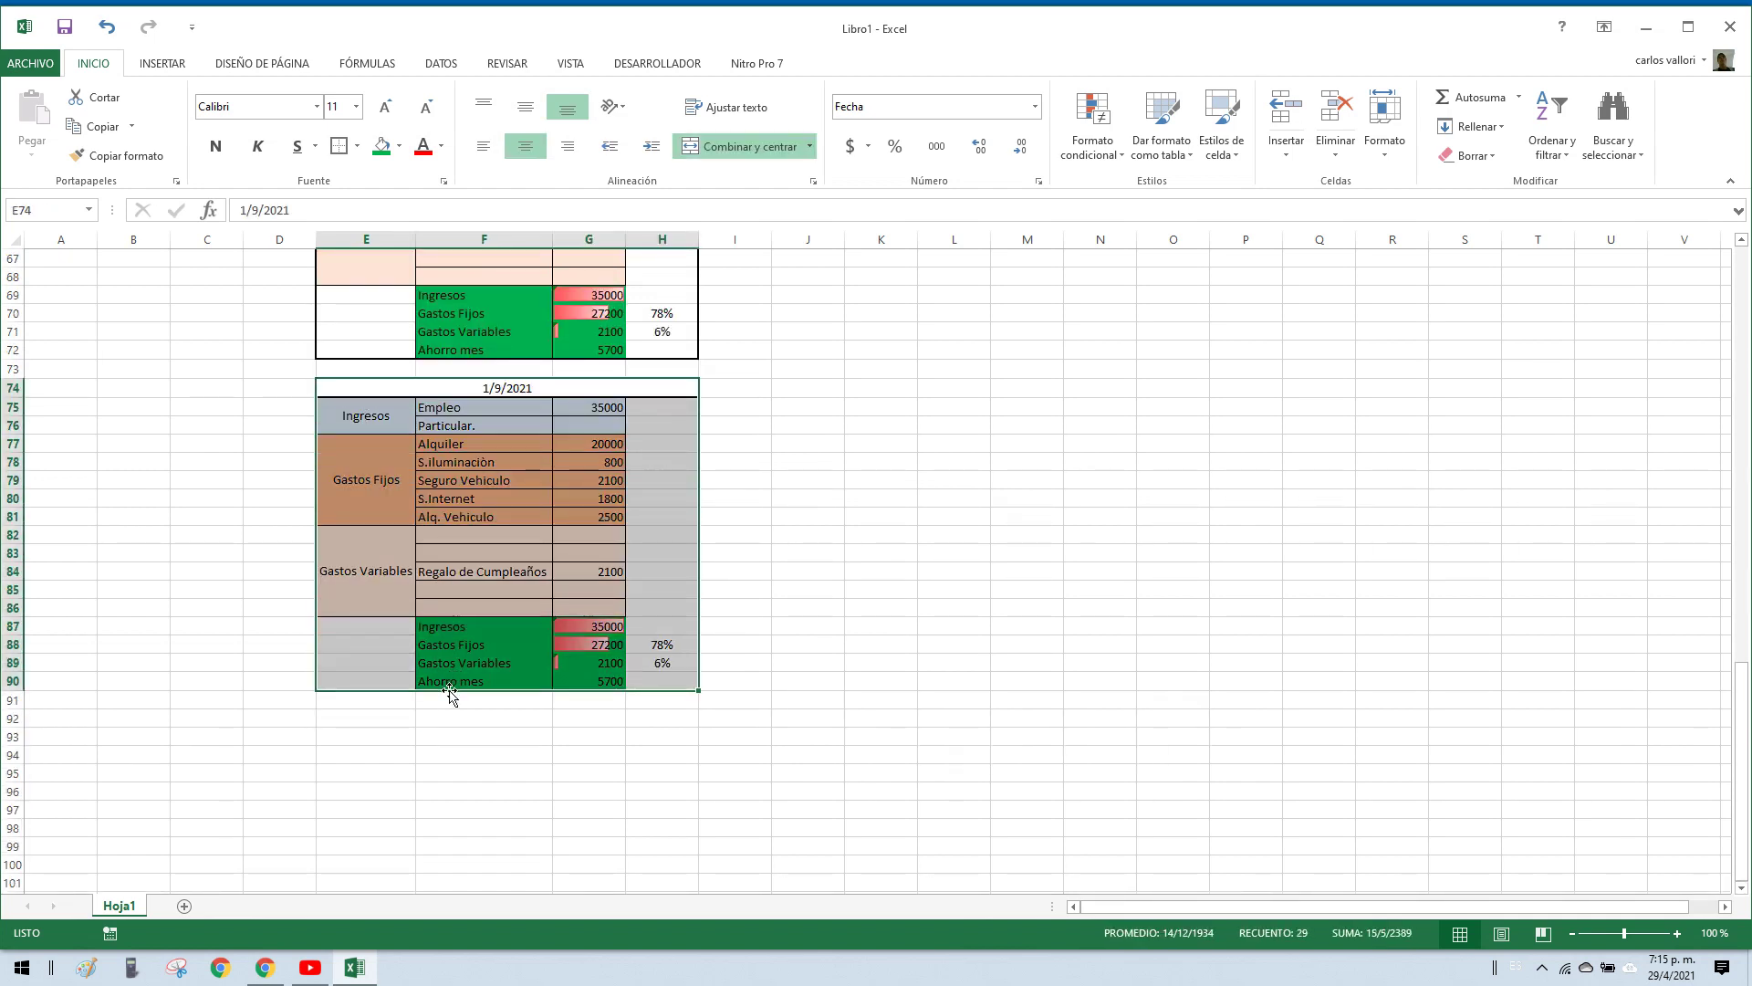
key("ctrl+c")
left_click(371, 735)
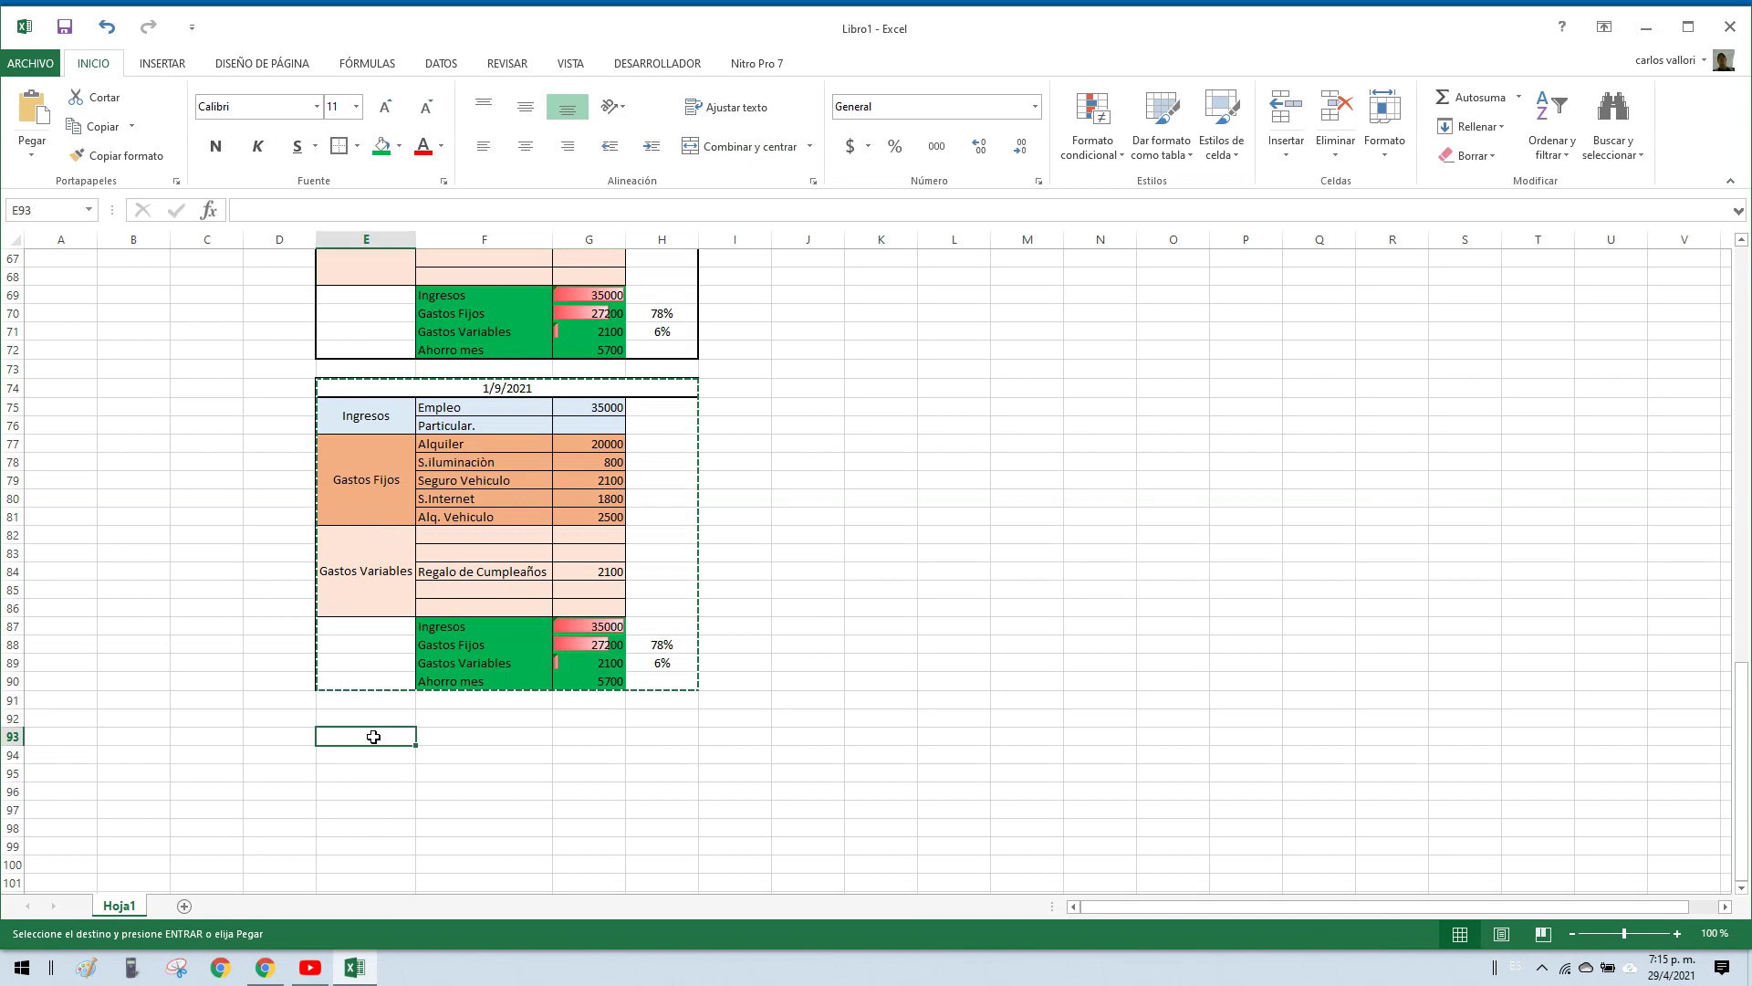
key("ctrl+v")
Step: Change the date heading of the new table in E93 to 1/1/2022
scroll(426, 674, "down", 8)
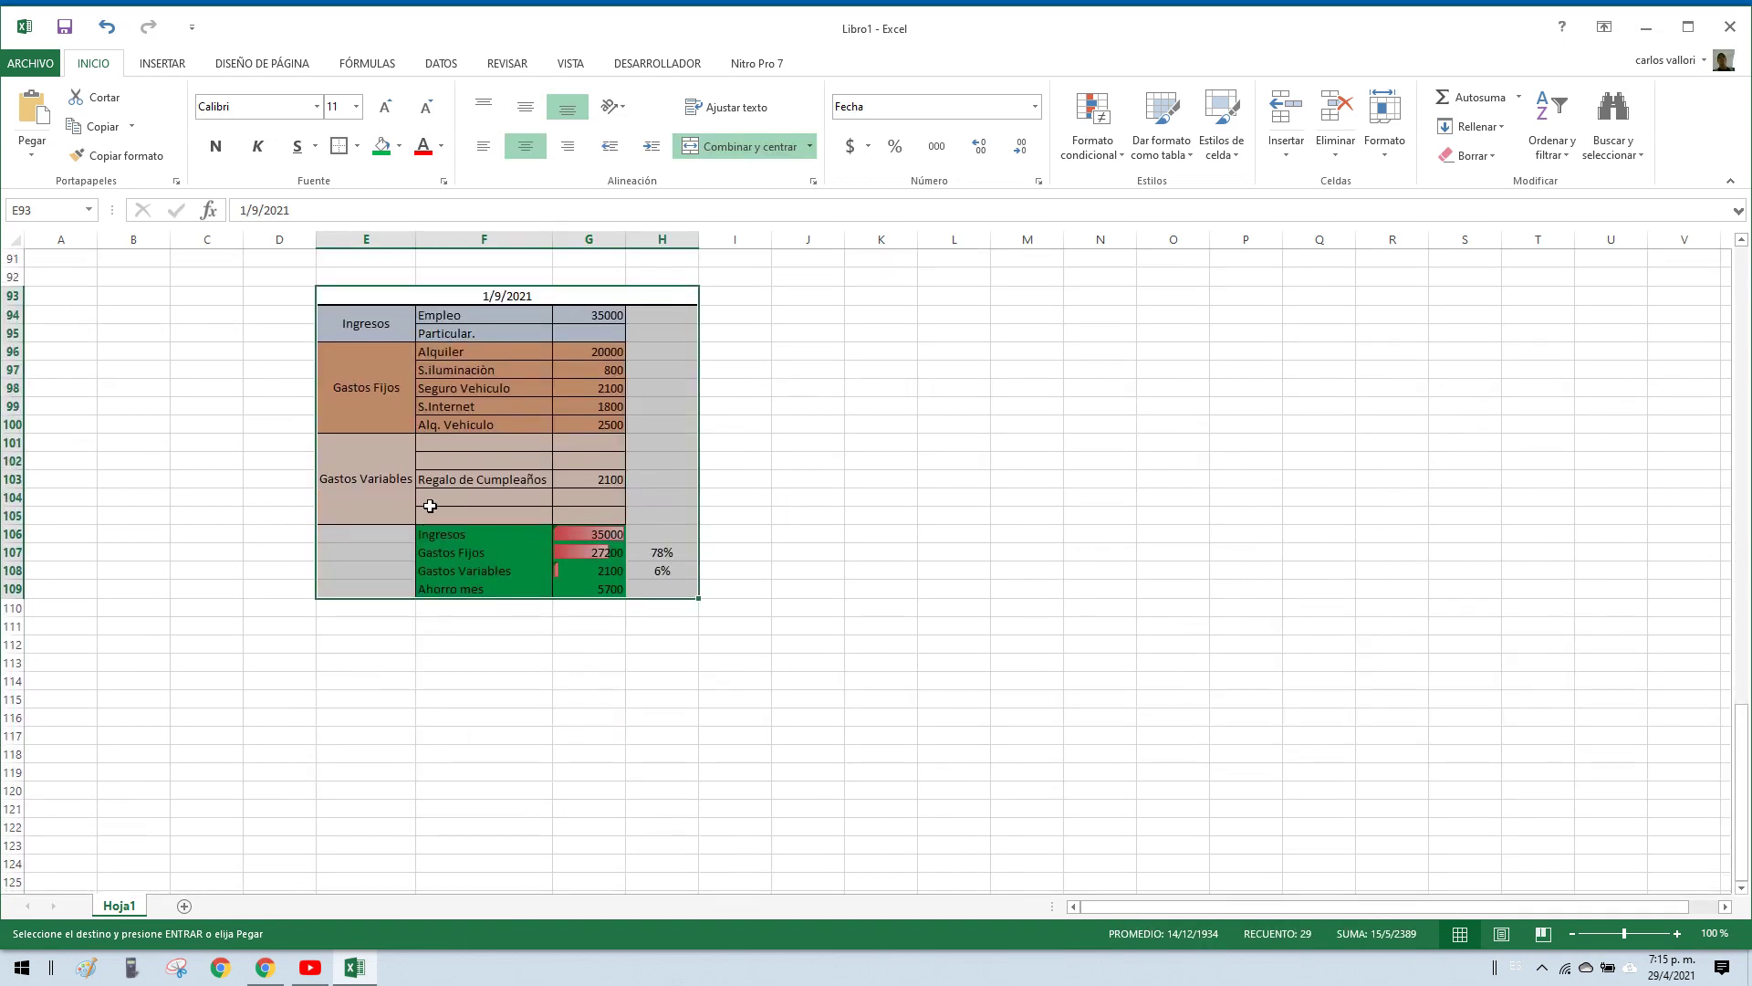
left_click(476, 297)
left_click(252, 213)
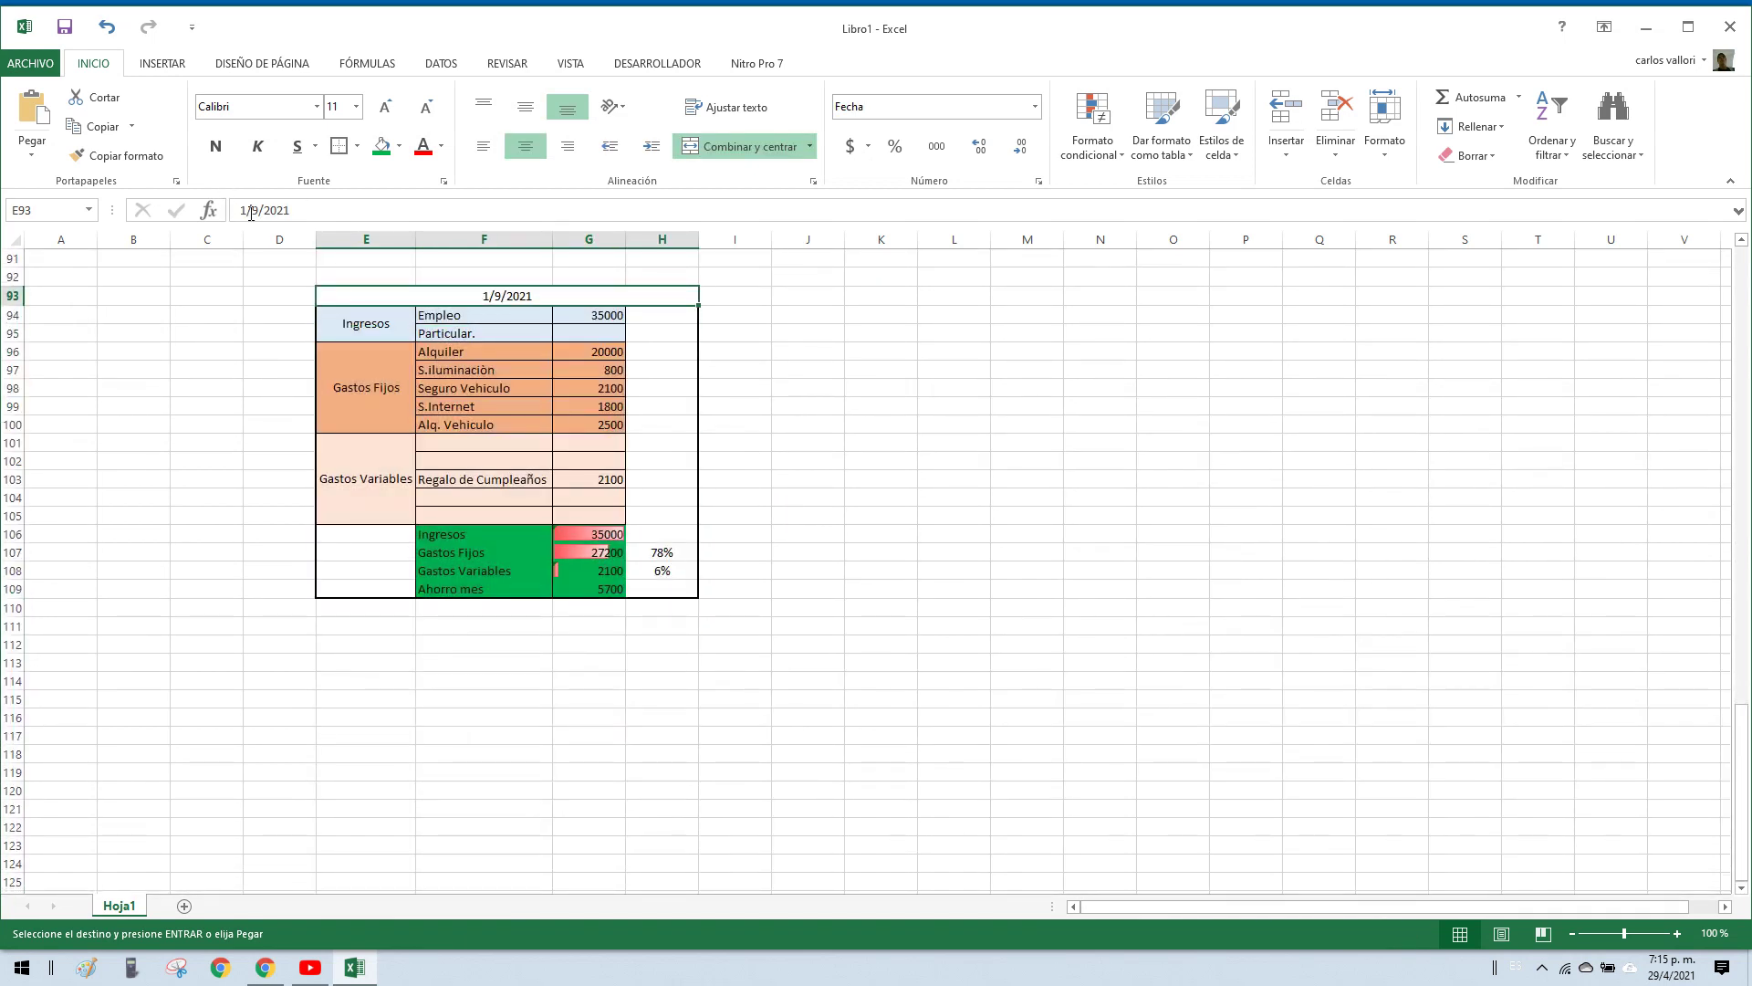
key("Delete")
type("1")
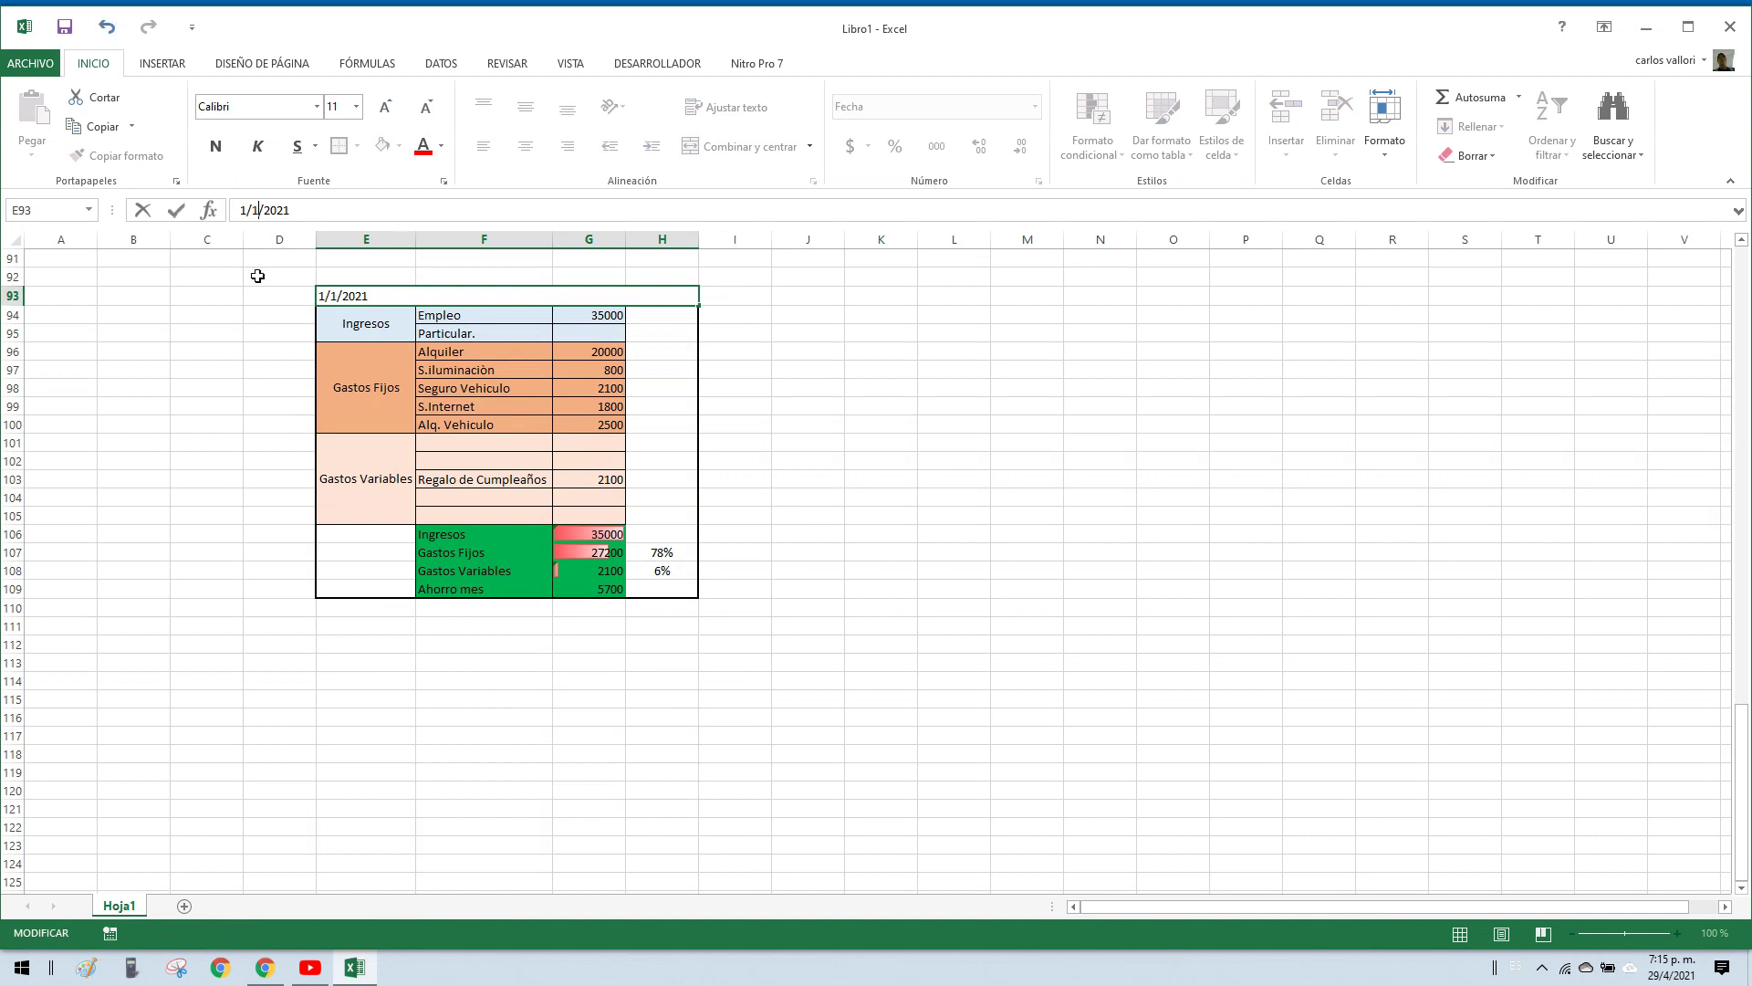
left_click(331, 210)
key("BackSpace")
type("2")
key("Return")
Step: Add a Vacaciones variable expense in F101 of the January 2022 table with the amount =40000 in G101
left_click(567, 585)
left_click(509, 461)
left_click(470, 441)
type("Vacaciones")
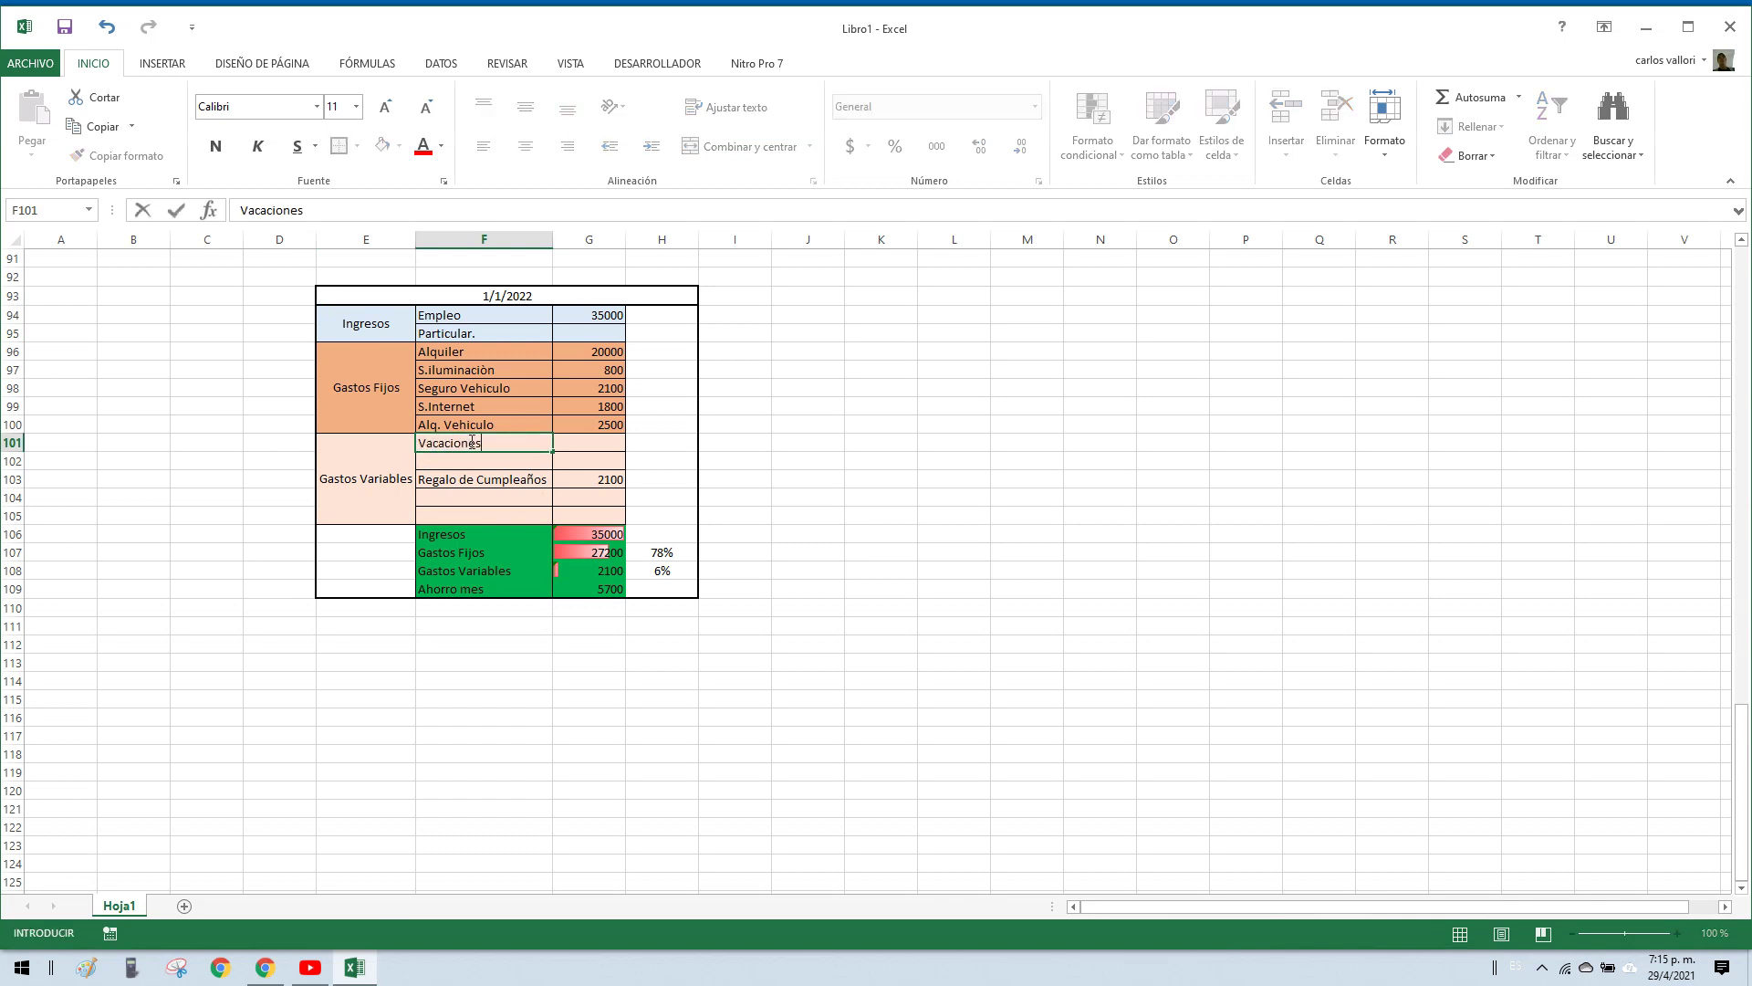
key("Tab")
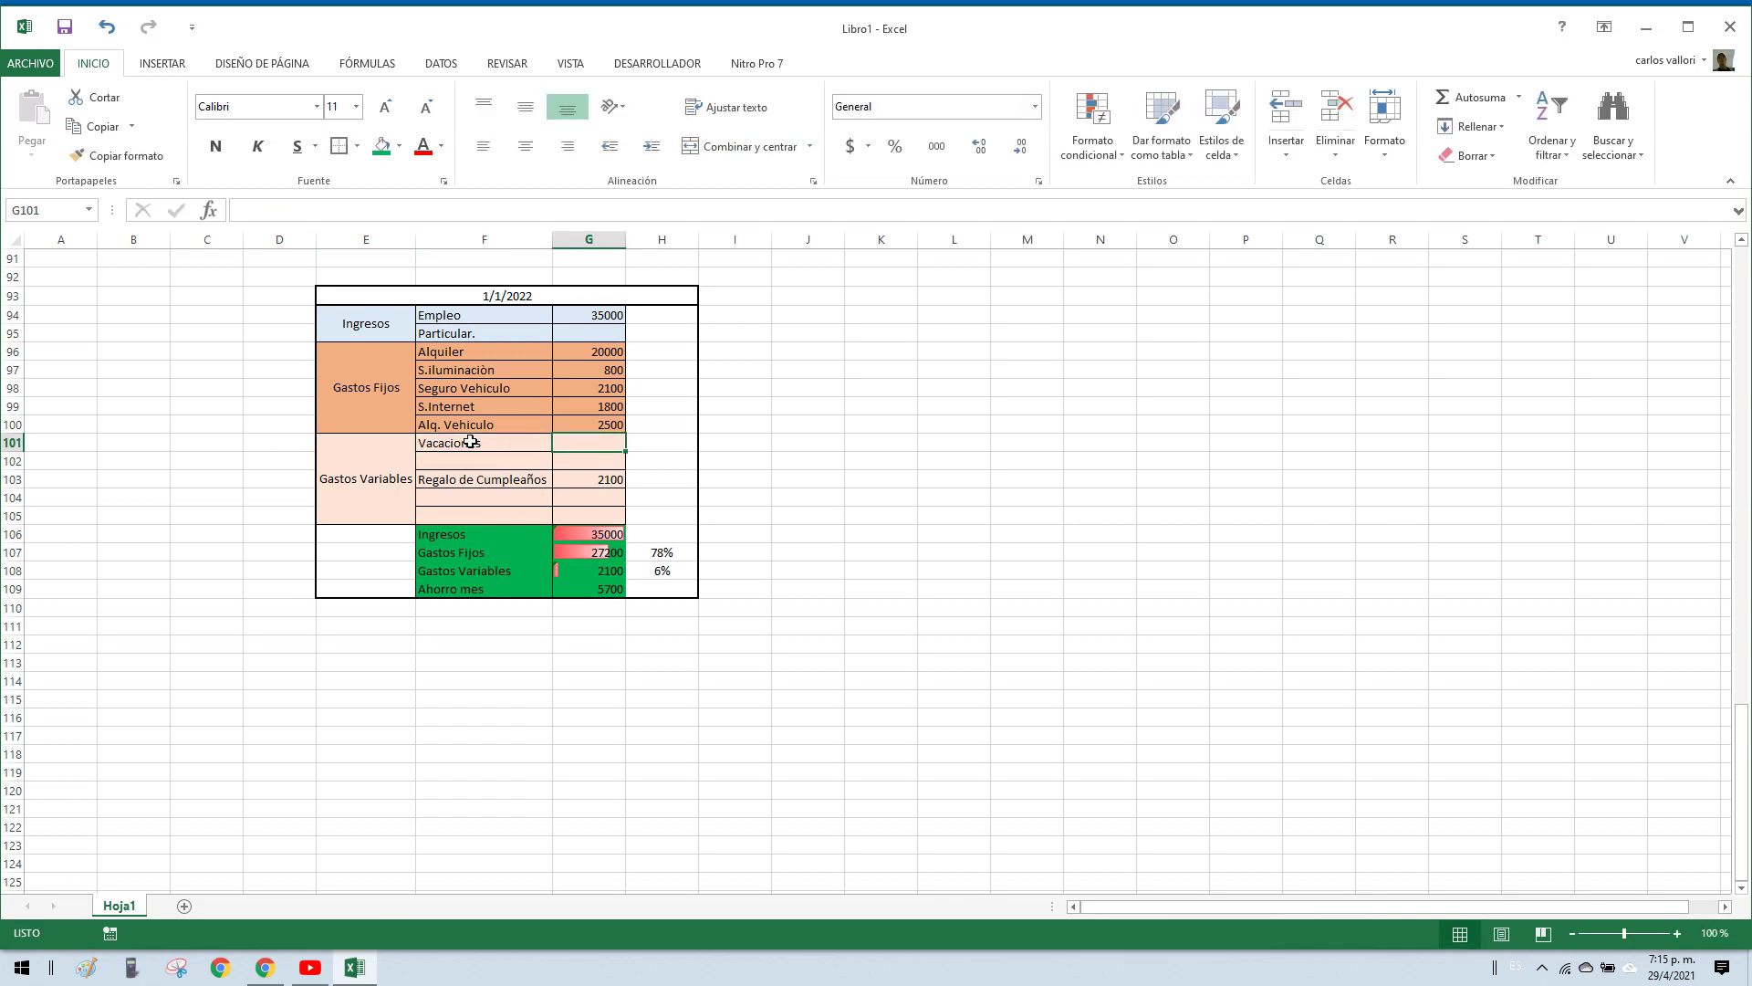
type("=")
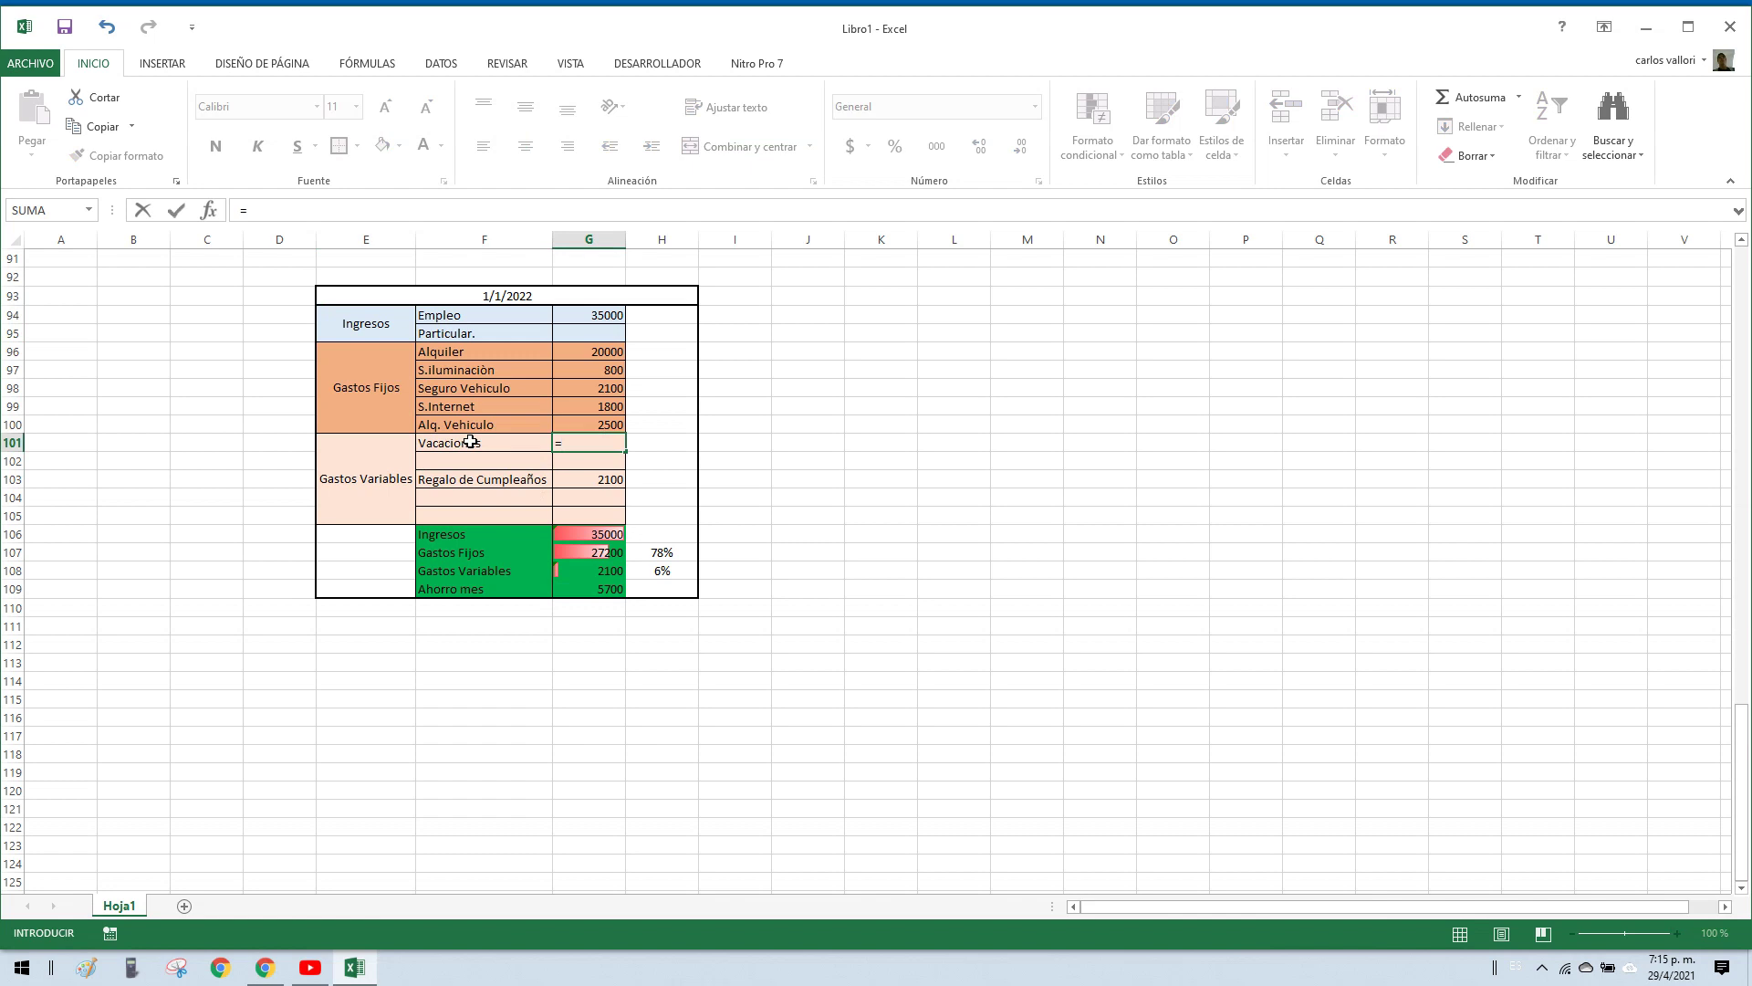
type("40000")
key("Return")
key("Up")
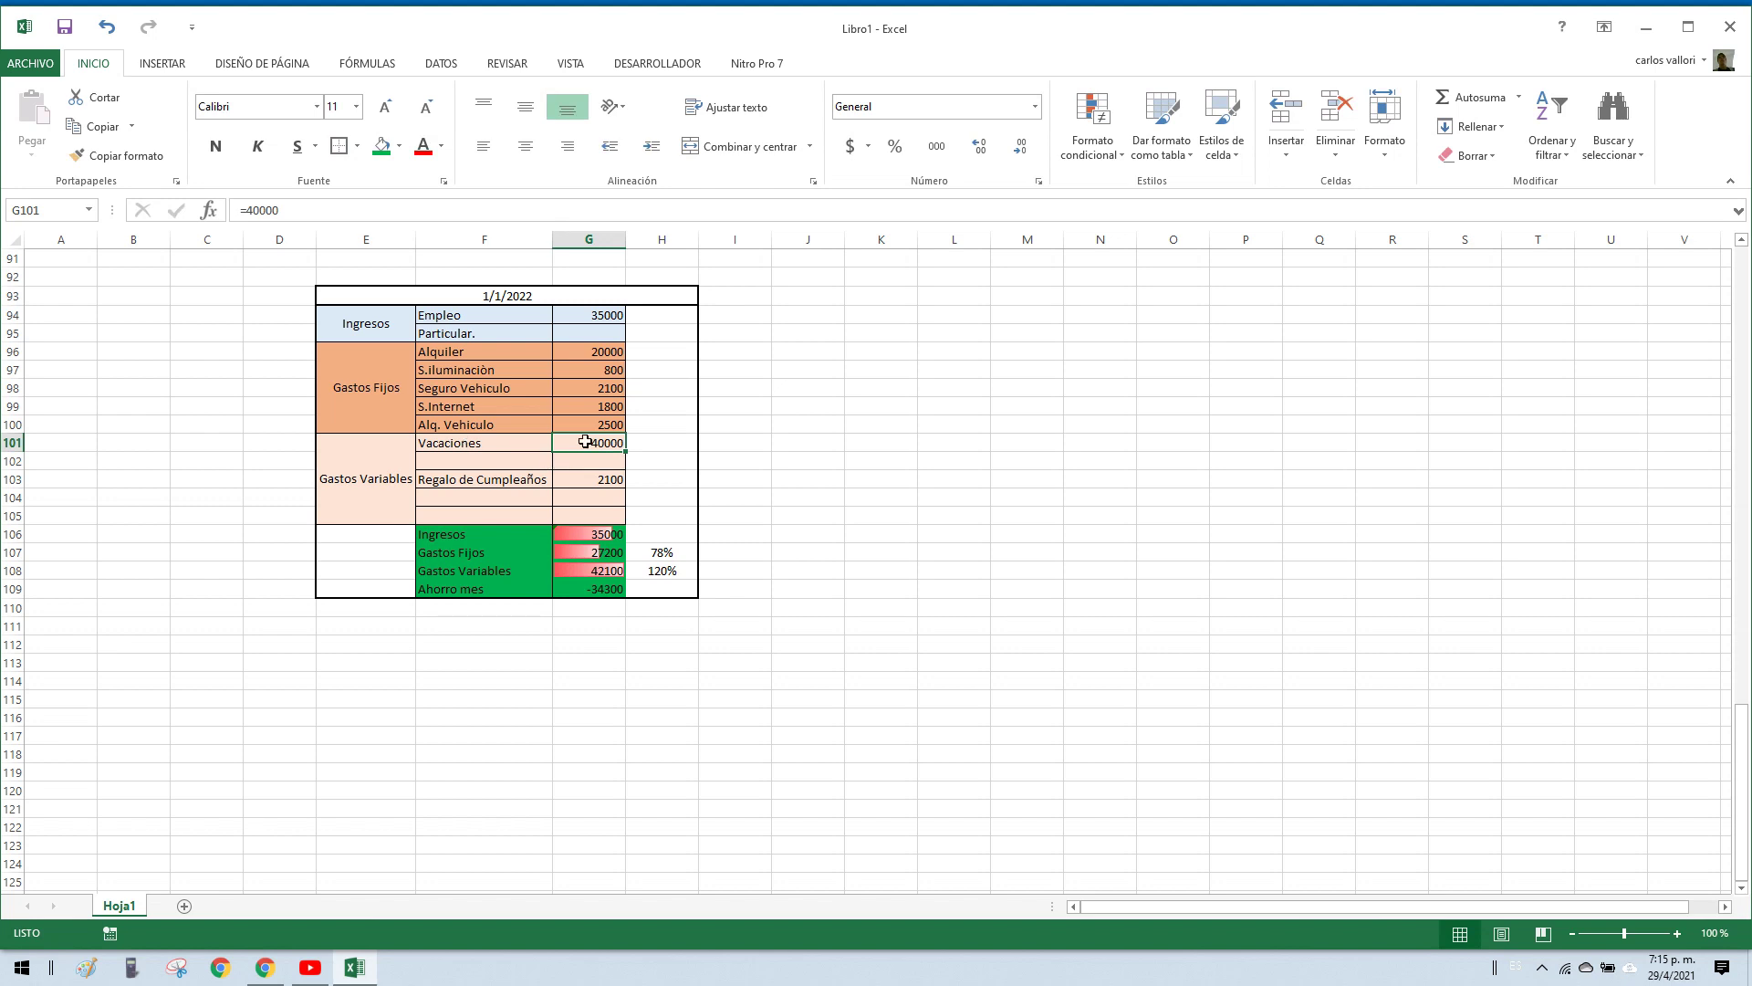
scroll(585, 441, "up", 18)
scroll(579, 442, "up", 12)
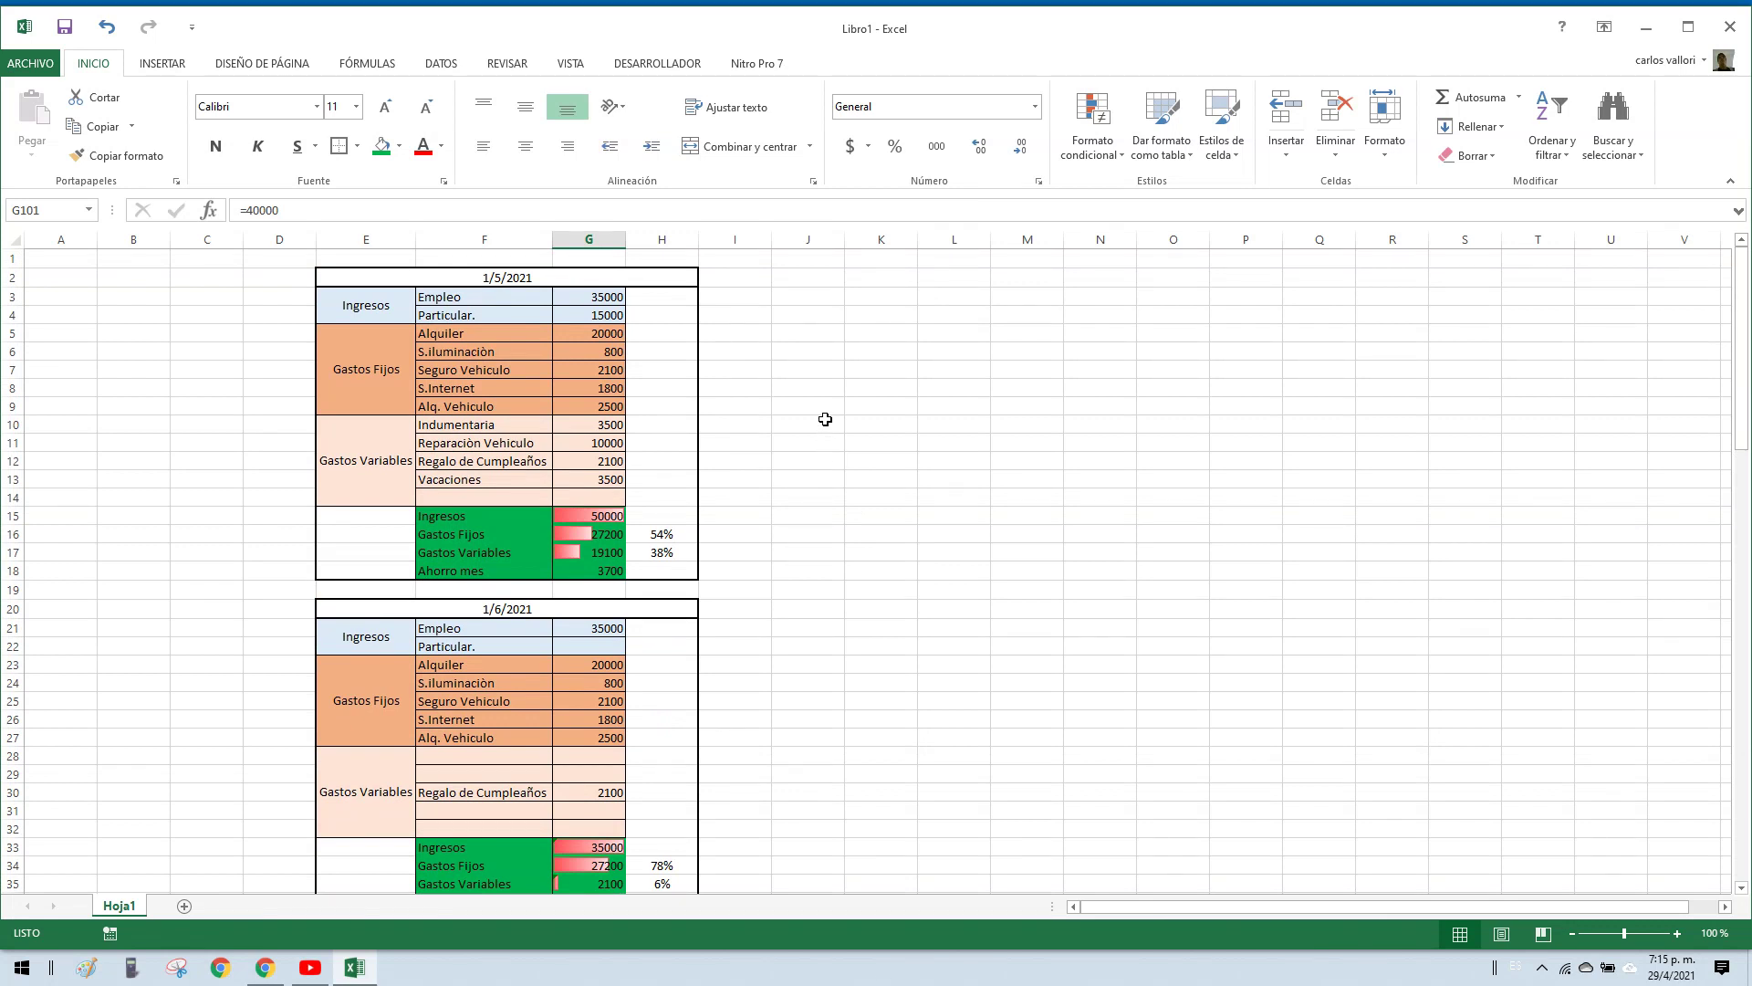
scroll(825, 419, "down", 10)
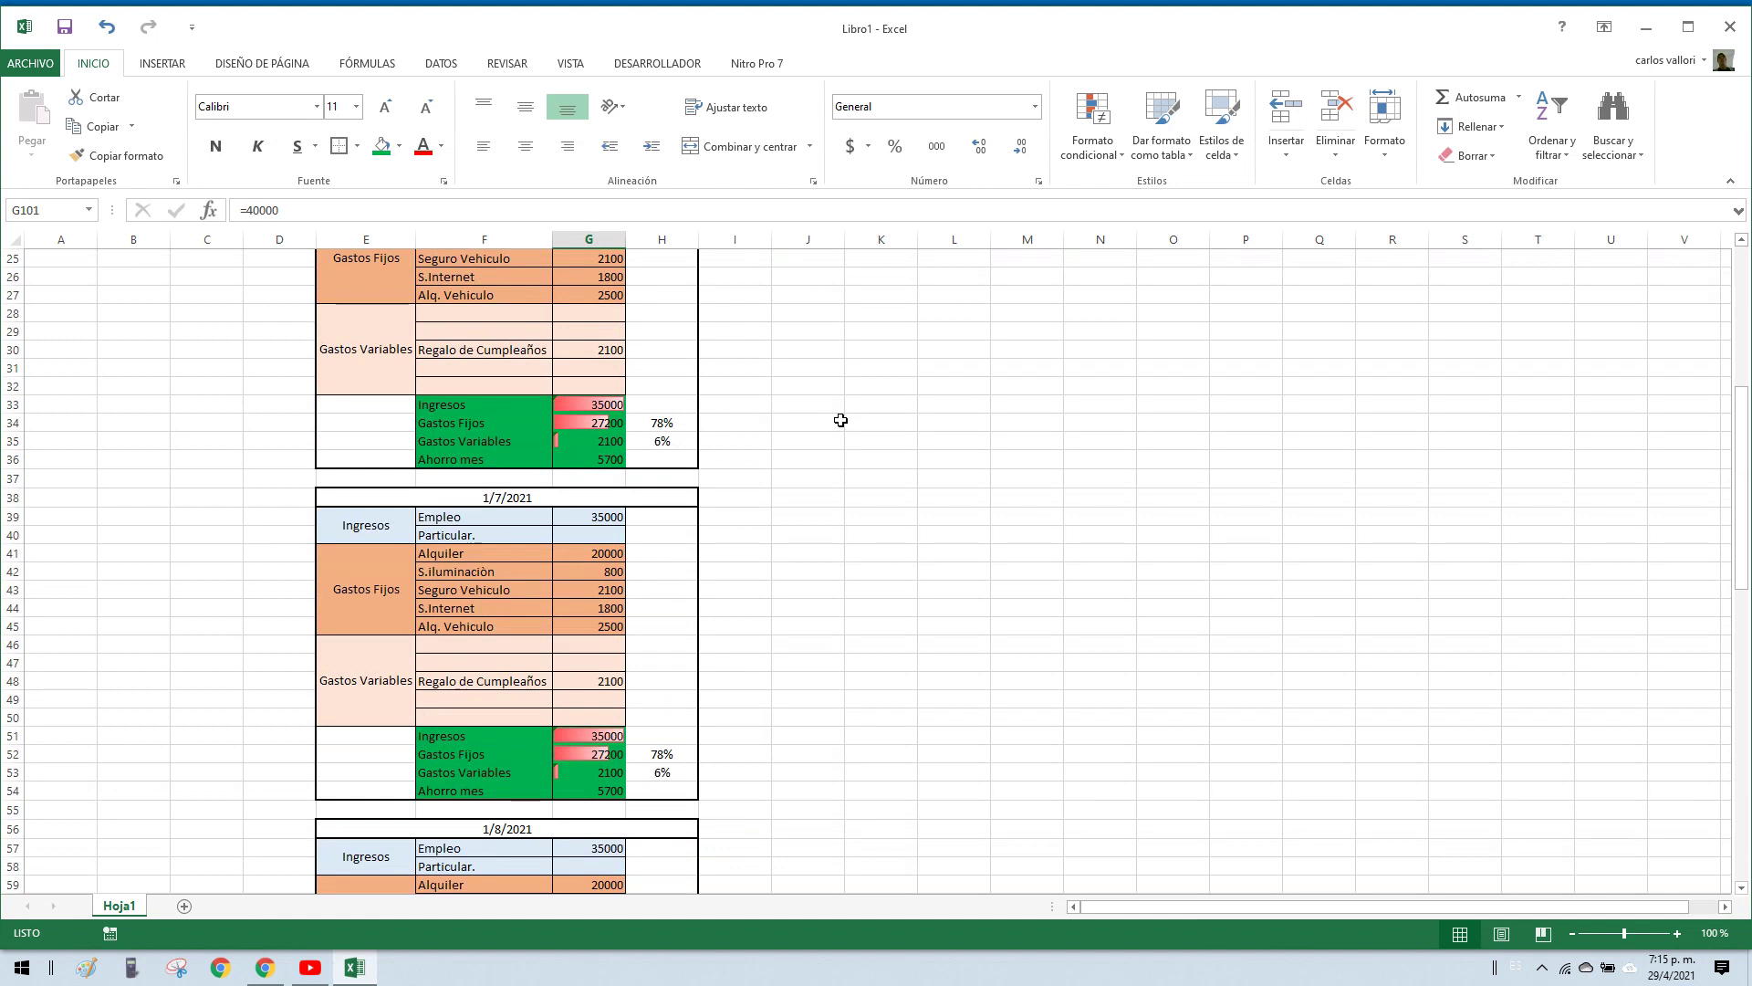
scroll(595, 430, "down", 2)
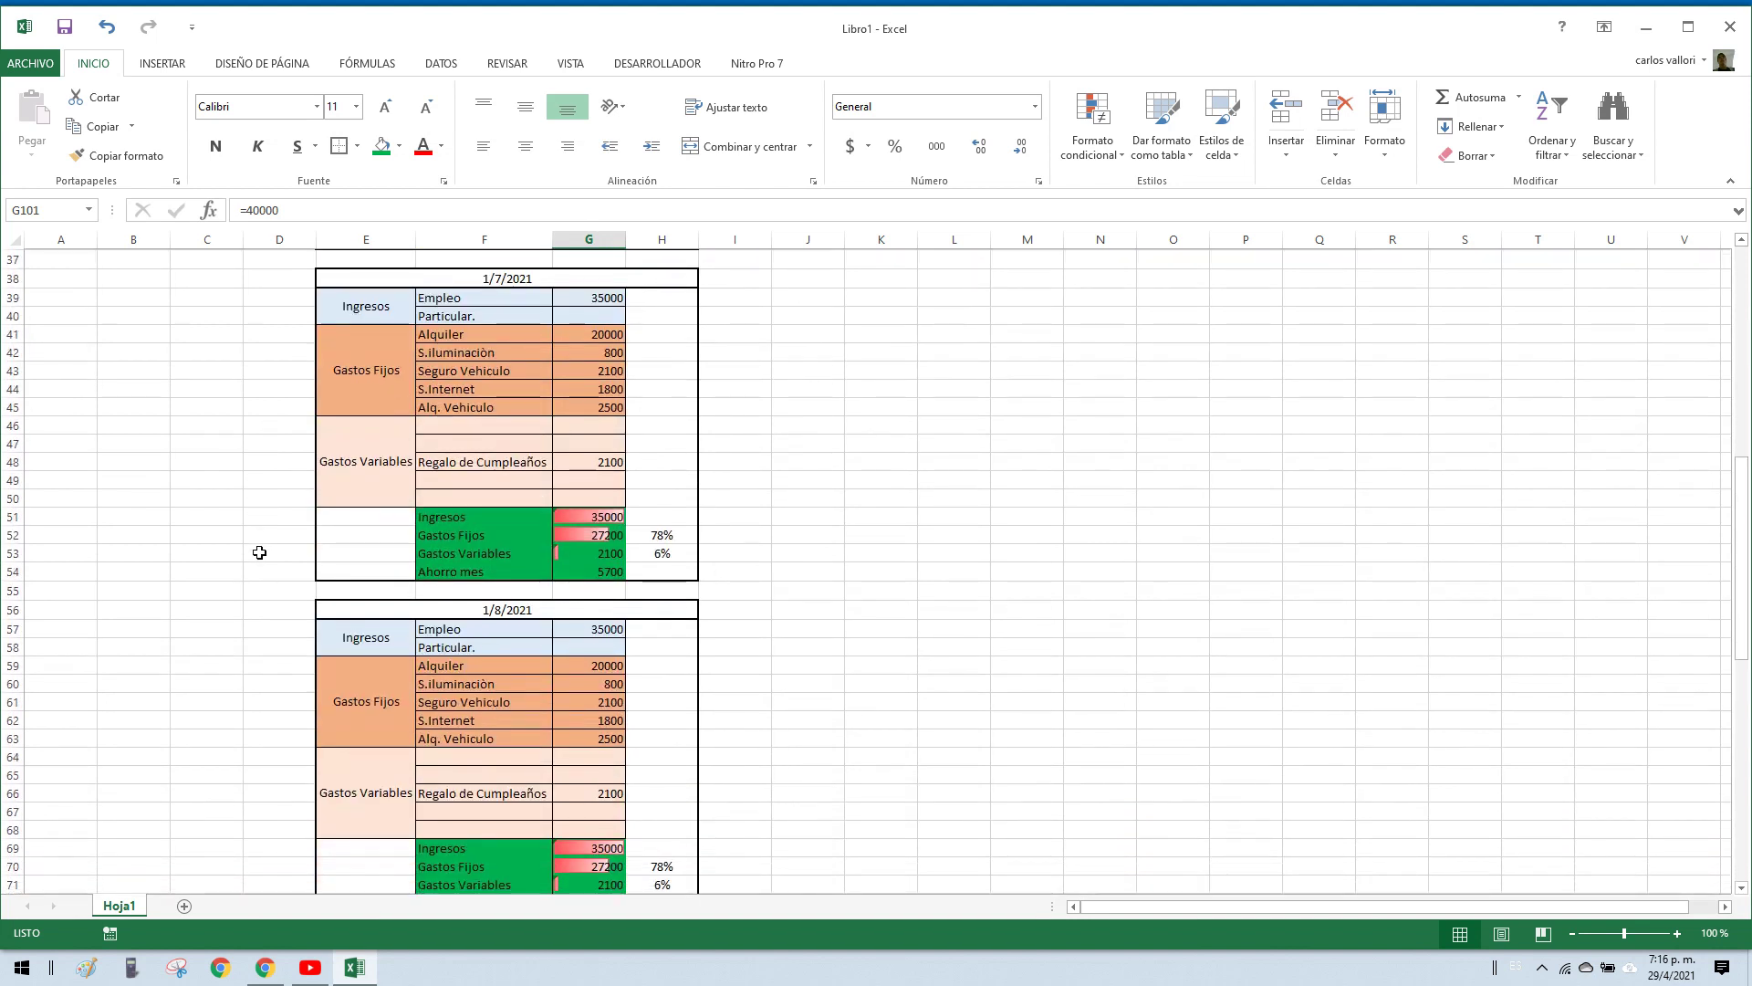